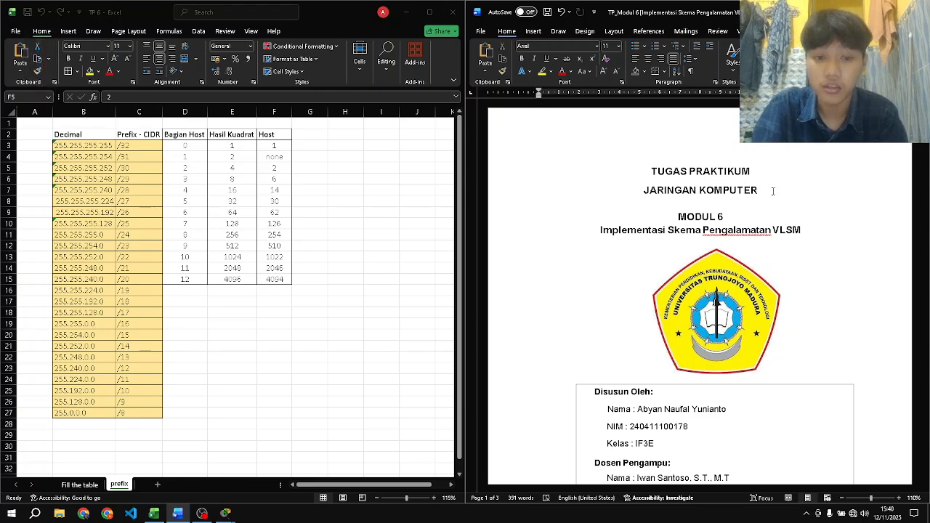
# - Read through the assignment document, from the cover page to the addressing table, host requirements, design requirements and configuration requirements
pyautogui.scroll(-1, 773, 191)
pyautogui.scroll(1, 773, 191)
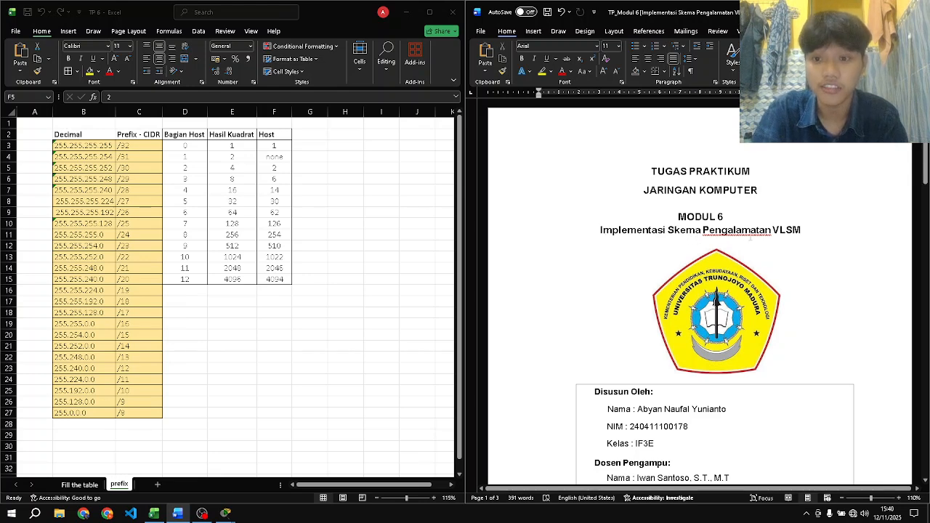
pyautogui.scroll(-5, 750, 238)
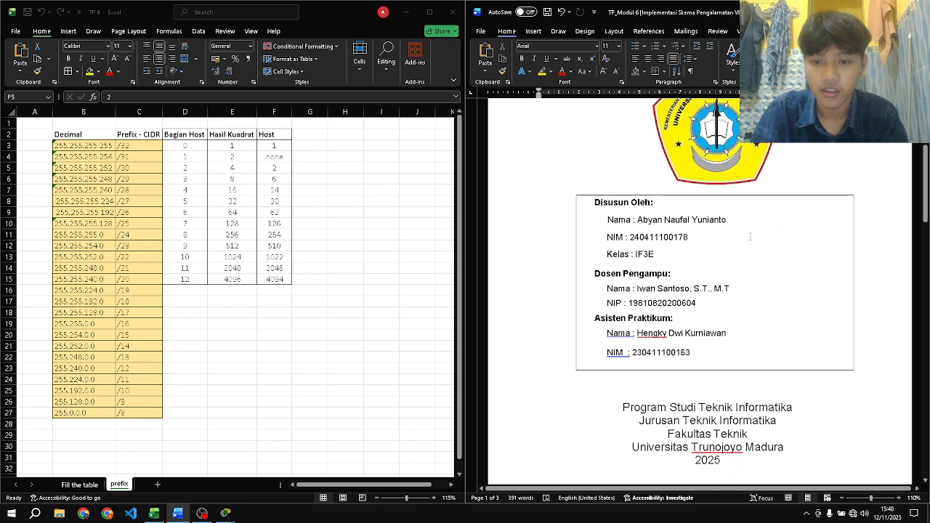
pyautogui.scroll(1, 749, 236)
pyautogui.scroll(-1, 750, 237)
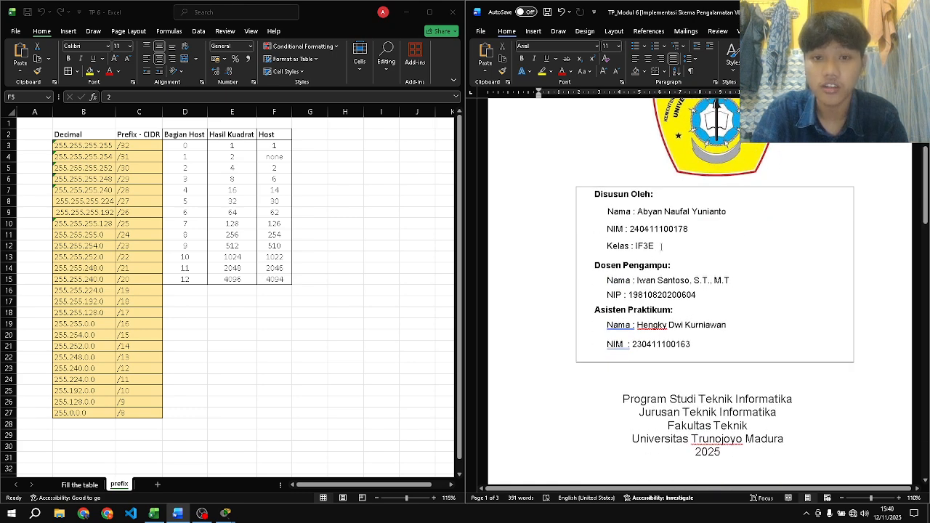
pyautogui.scroll(-12, 674, 246)
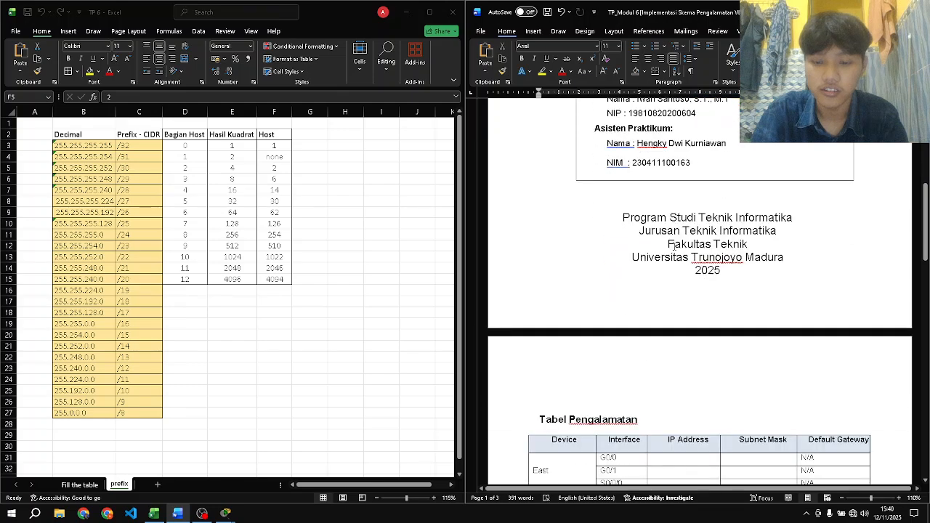
pyautogui.scroll(-5, 673, 247)
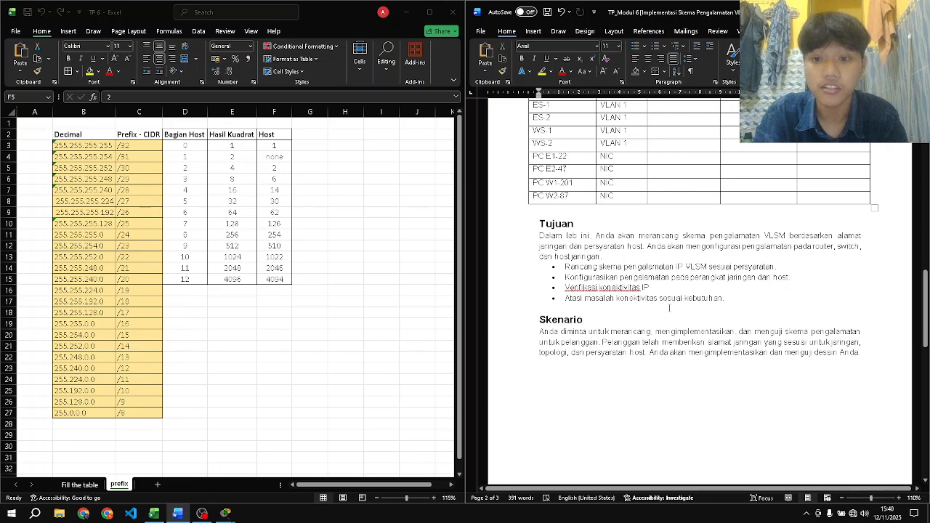
pyautogui.scroll(-5, 669, 307)
pyautogui.scroll(-5, 669, 307)
pyautogui.scroll(-4, 669, 308)
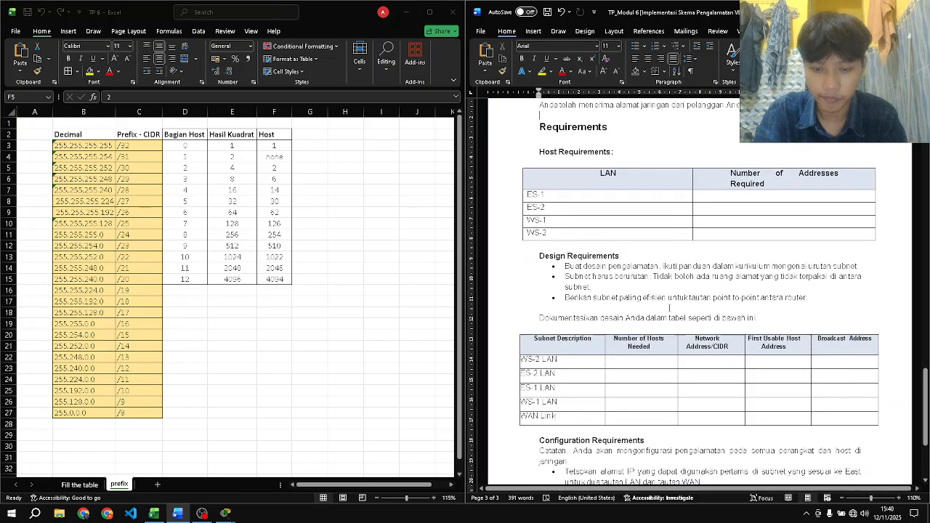
pyautogui.scroll(2, 669, 307)
pyautogui.scroll(-1, 669, 307)
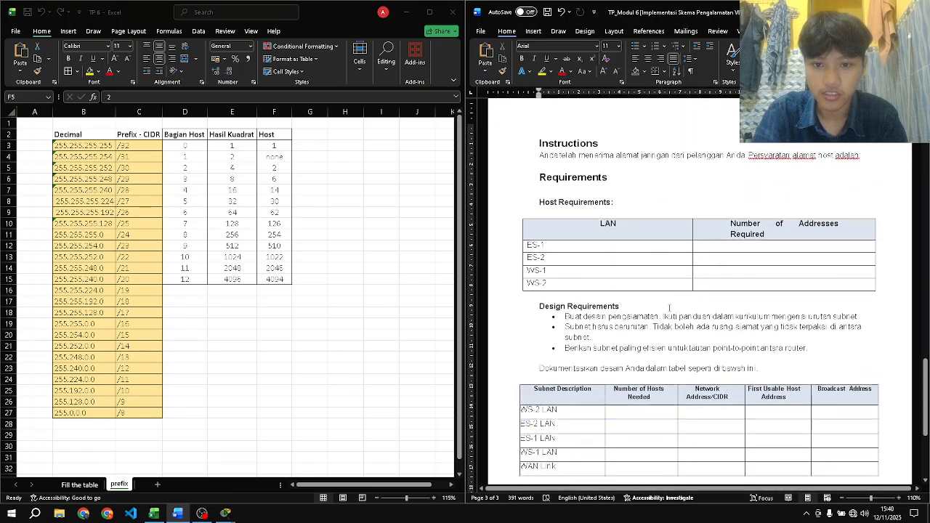
pyautogui.scroll(1, 669, 309)
pyautogui.scroll(-3, 669, 309)
pyautogui.scroll(-2, 669, 307)
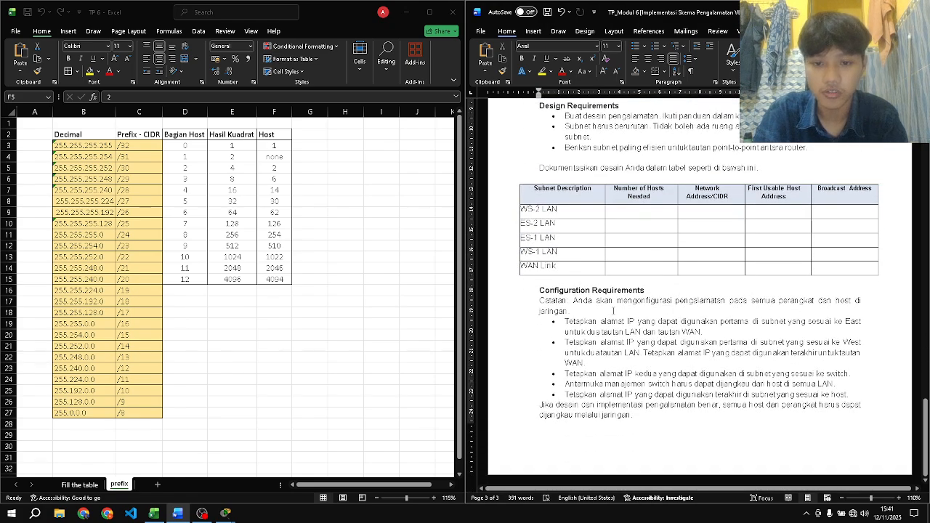
pyautogui.scroll(1, 613, 310)
pyautogui.scroll(1, 613, 310)
pyautogui.scroll(3, 613, 310)
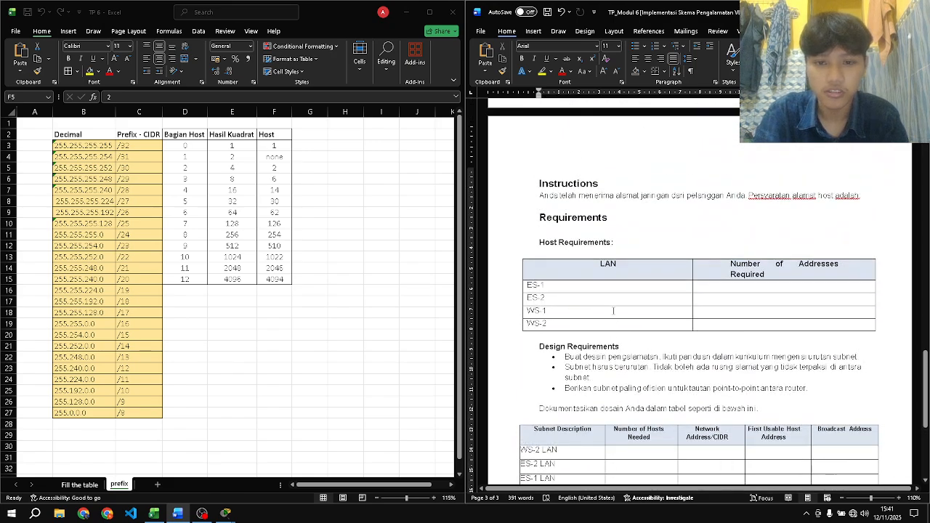
pyautogui.scroll(-1, 613, 310)
pyautogui.scroll(-1, 613, 311)
pyautogui.scroll(3, 613, 310)
pyautogui.scroll(-1, 613, 311)
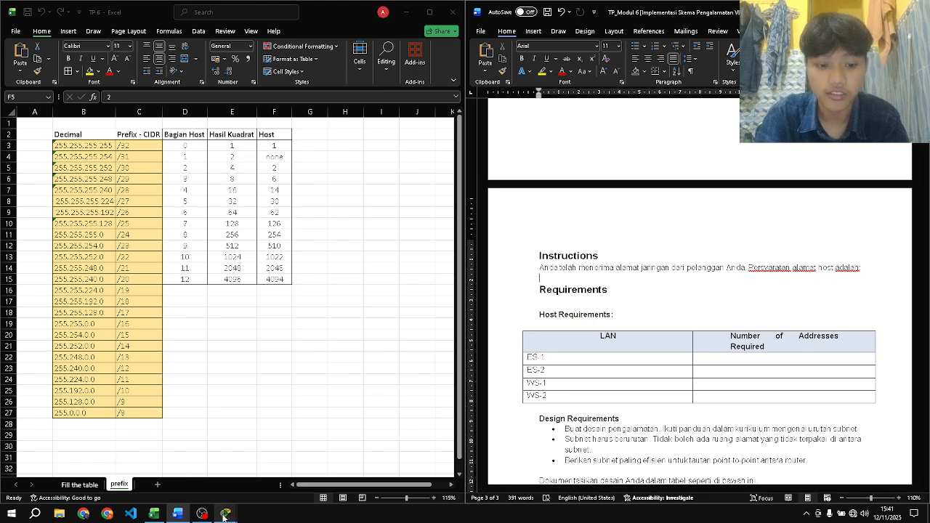
# - Switch to Packet Tracer to consult the topology's network address and enter 10.1.1.0/24 under Instructions in the Word document
pyautogui.moveTo(225, 516)
pyautogui.click(191, 479)
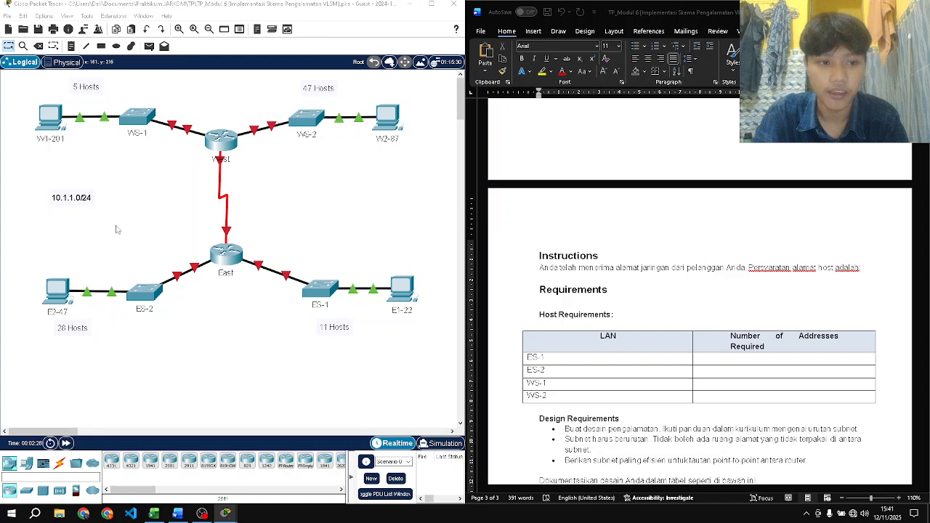
pyautogui.moveTo(97, 202); pyautogui.dragTo(84, 203)
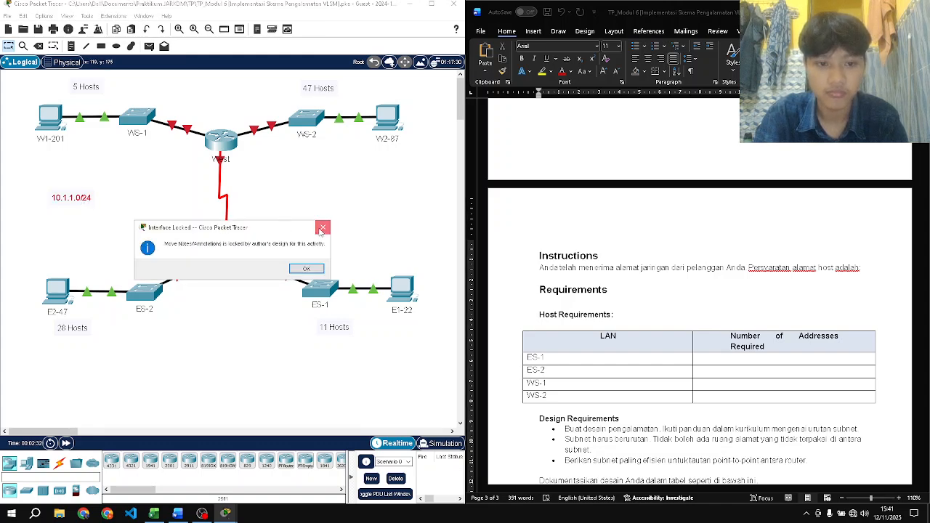
pyautogui.click(322, 227)
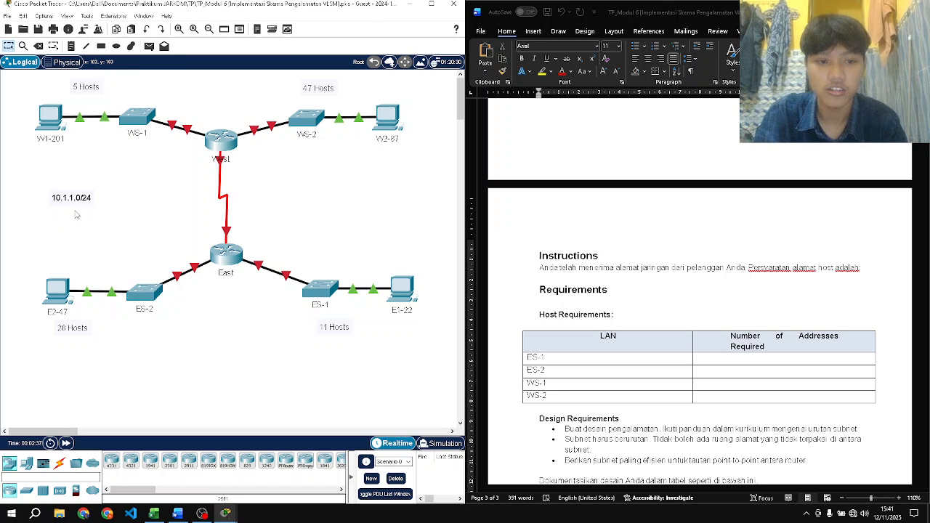
pyautogui.click(583, 281)
pyautogui.write('10')
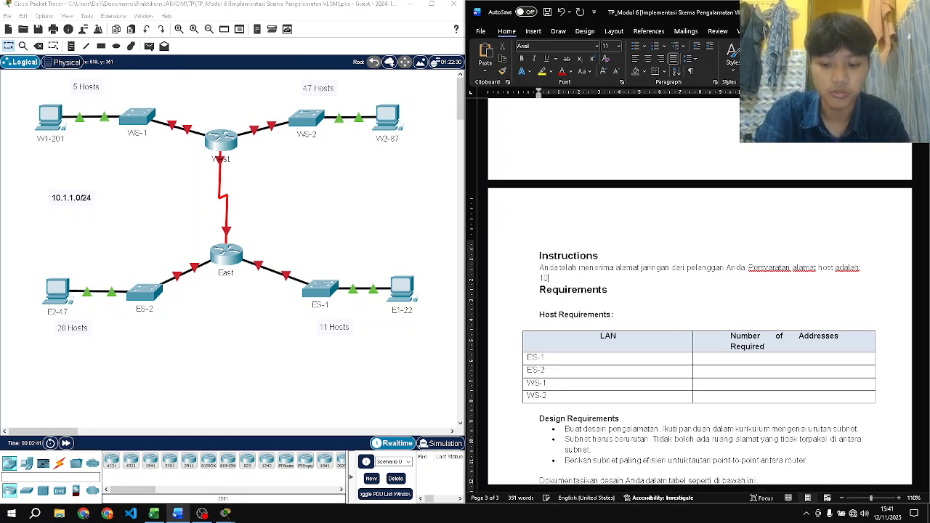
pyautogui.write('.1.1.0/24')
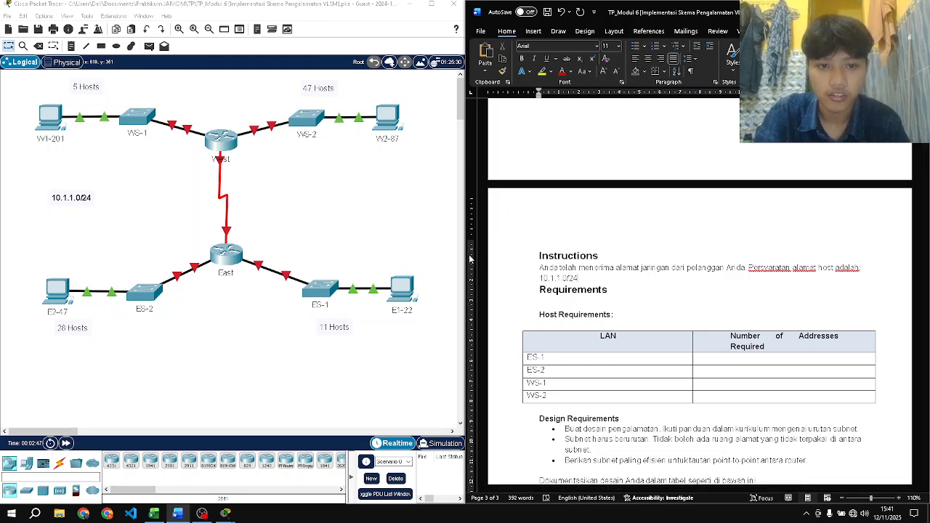
pyautogui.click(409, 5)
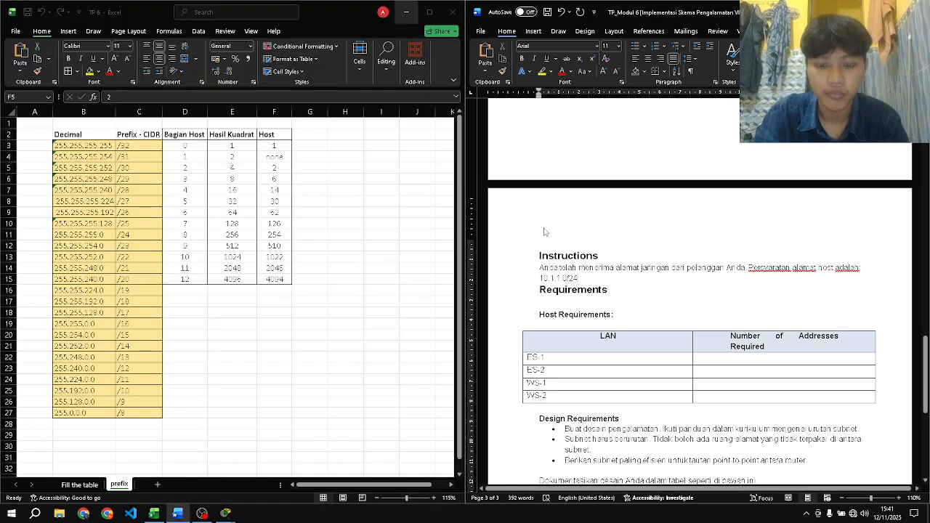
# - Consult the Packet Tracer topology and fill the Host Requirements table with 11 Host for ES-1 and 28 Host for ES-2
pyautogui.scroll(-1, 581, 288)
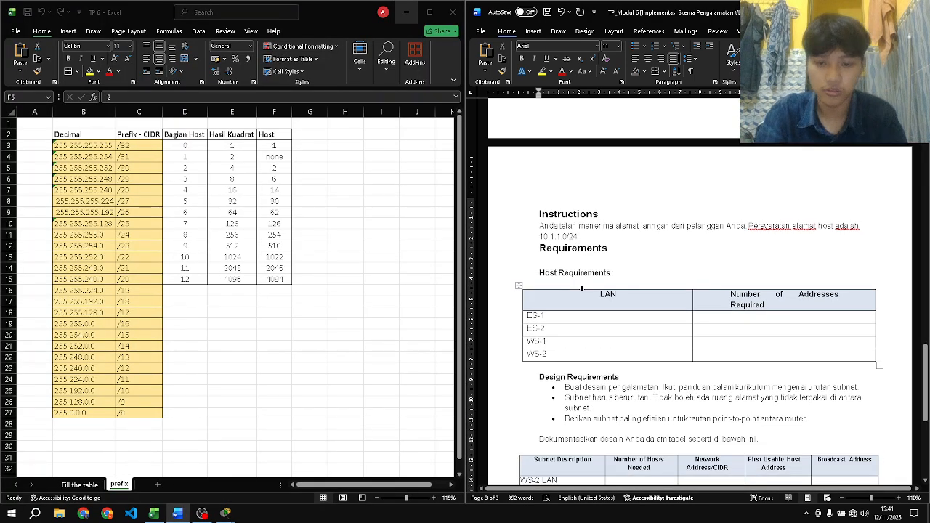
pyautogui.scroll(-1, 581, 288)
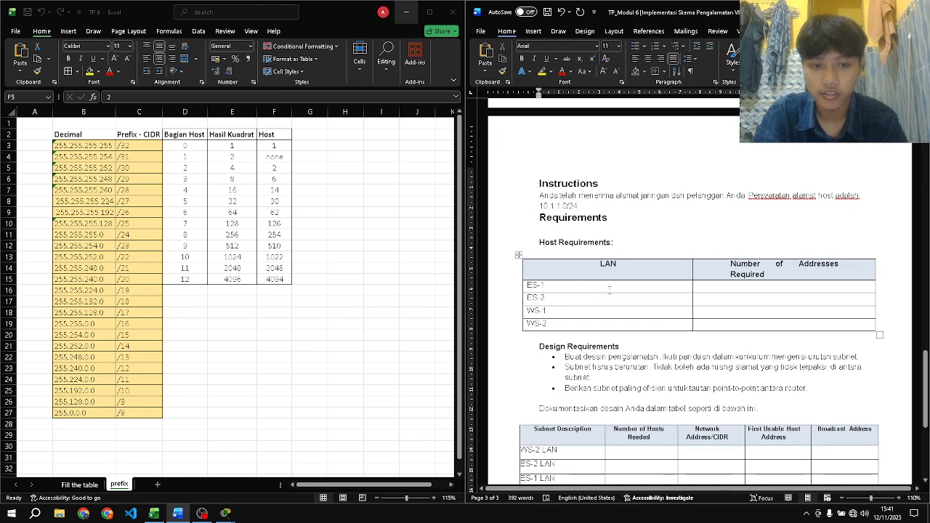
pyautogui.hotkey('alt', 'Tab')
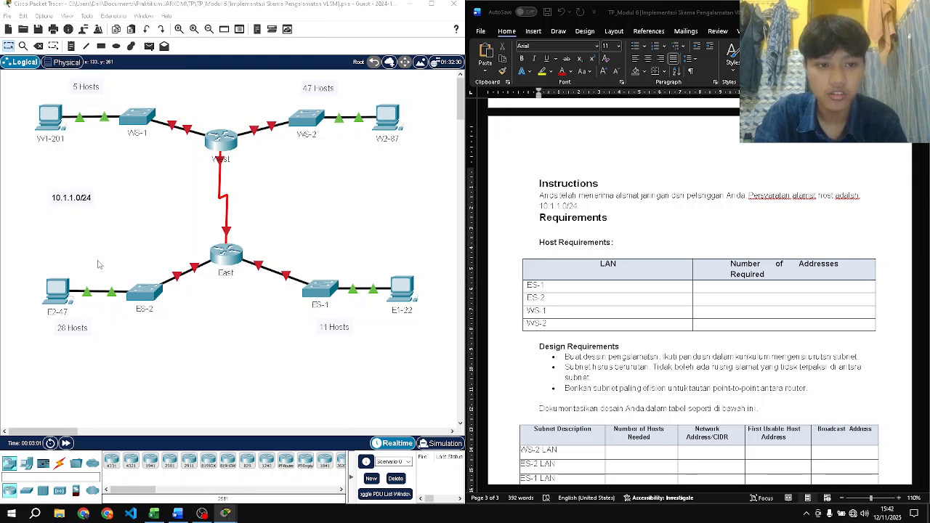
pyautogui.click(748, 284)
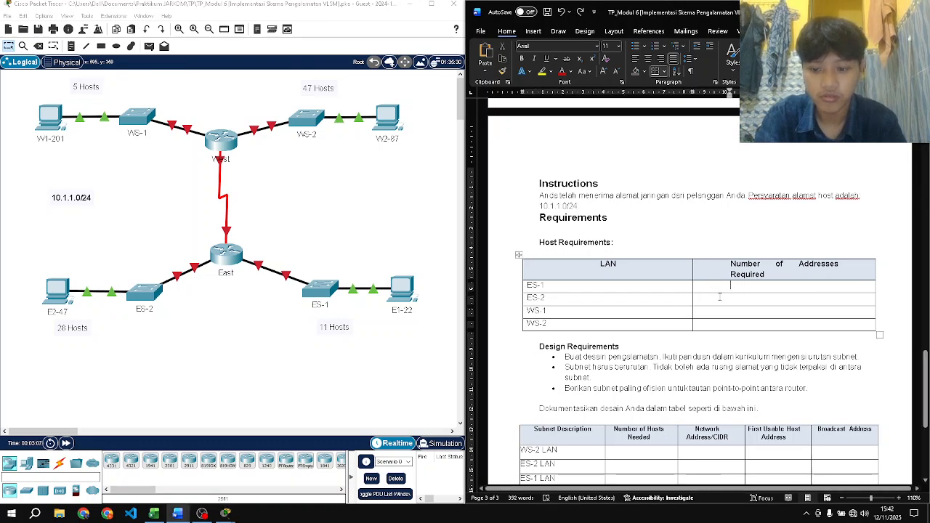
pyautogui.press('BackSpace')
pyautogui.write('11 Host')
pyautogui.press('Down')
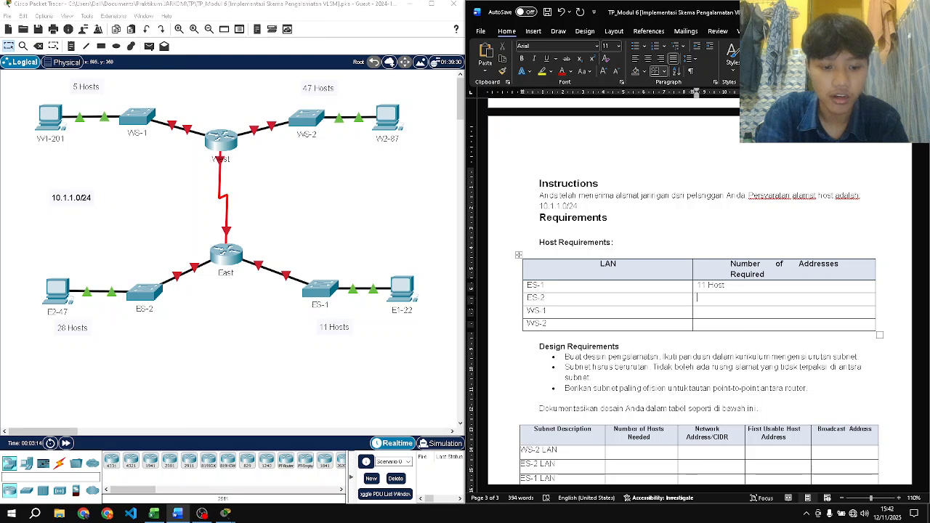
pyautogui.write('28 Host')
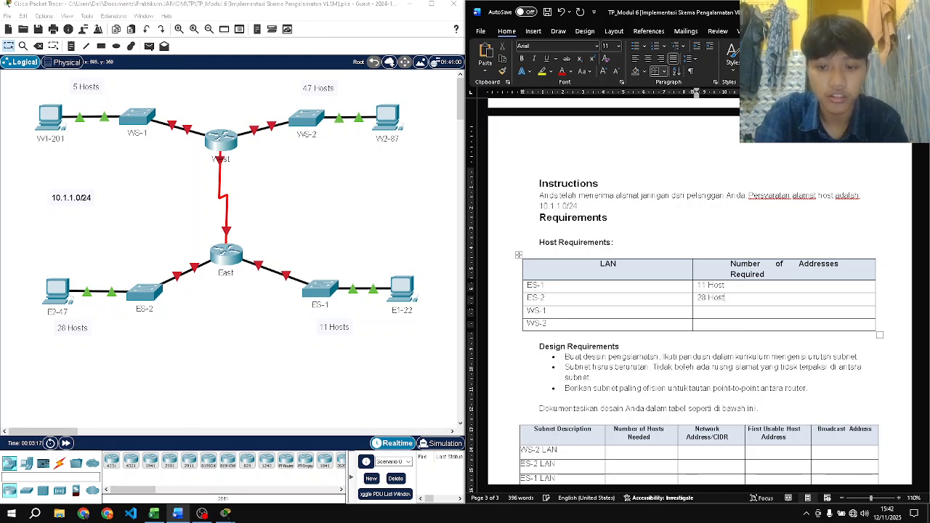
# - Fill in the remaining Host Requirements rows with 5 Host for WS-1 and 47 Host for WS-2
pyautogui.press('Down')
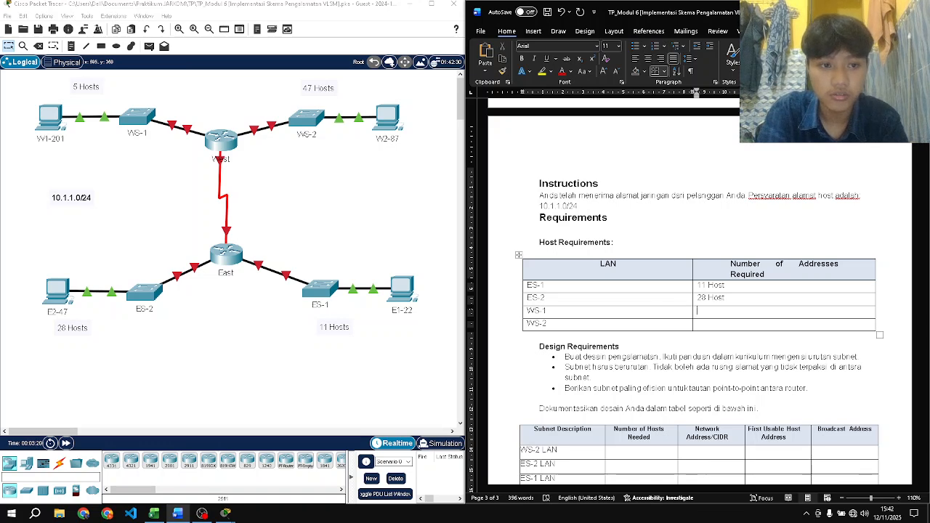
pyautogui.write('5 Hosts')
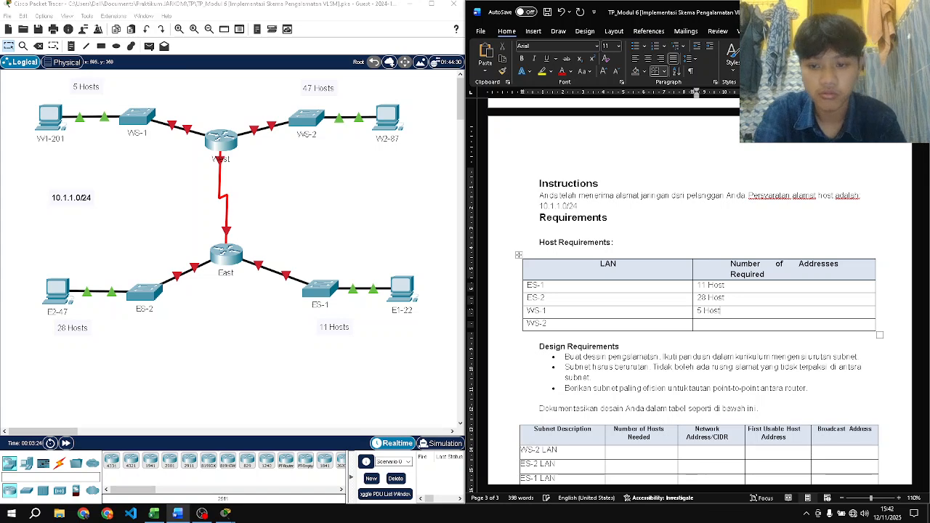
pyautogui.press('BackSpace')
pyautogui.press('BackSpace')
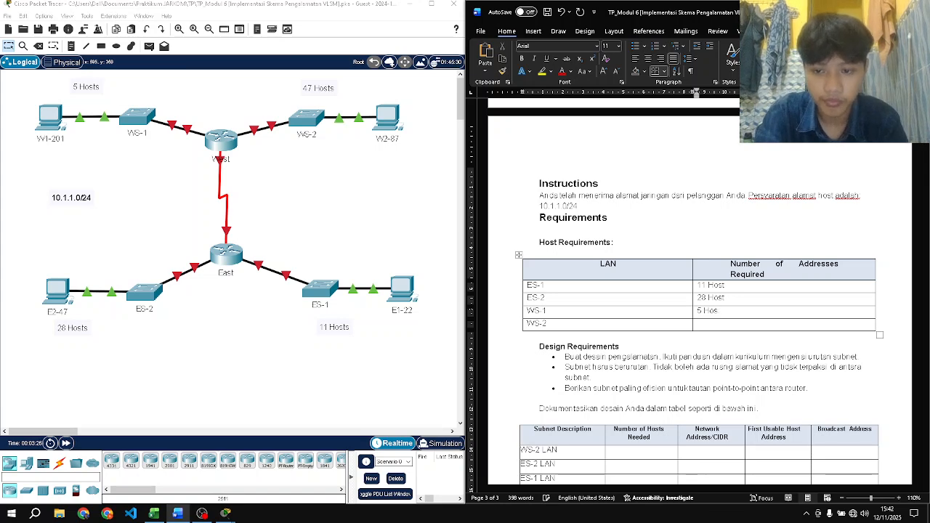
pyautogui.press('Return')
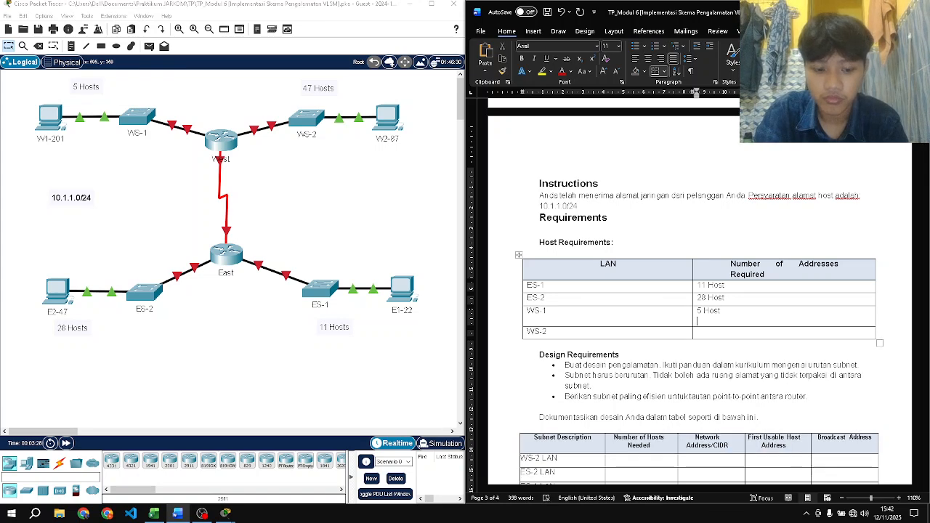
pyautogui.press('BackSpace')
pyautogui.press('Down')
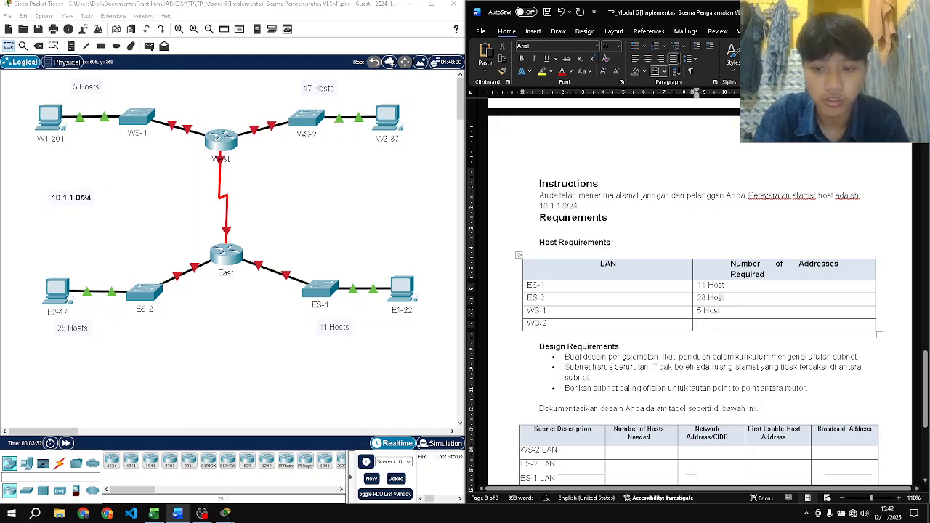
pyautogui.write('47 H')
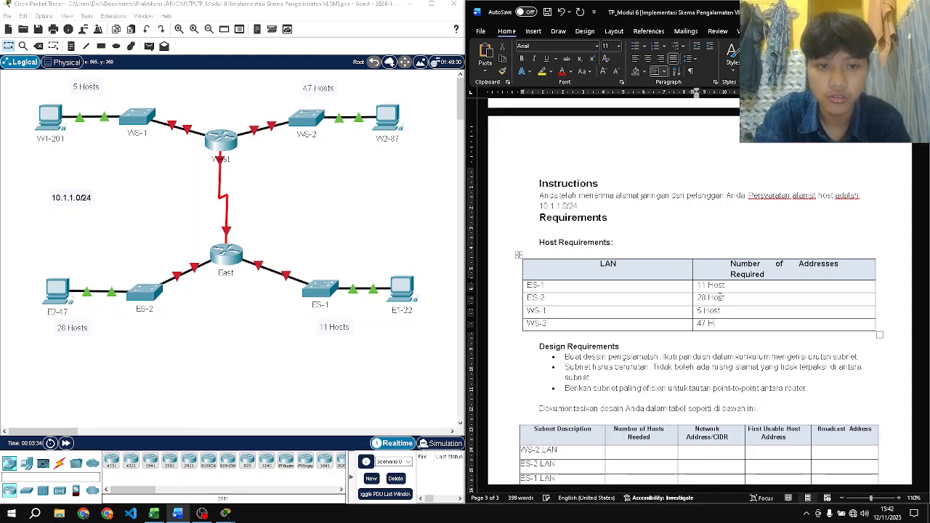
pyautogui.write('ost')
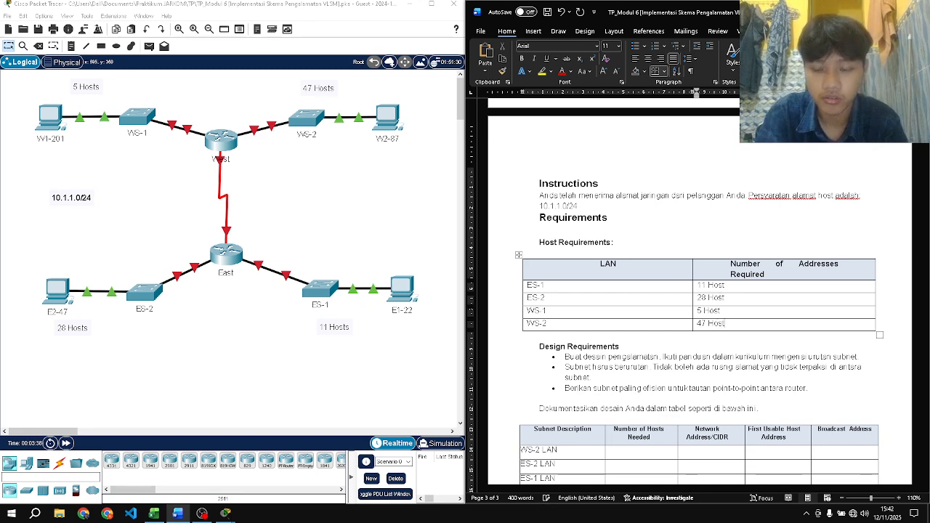
# - Examine the Design Requirements, the empty subnet table and the Configuration Requirements, and glance at the Packet Tracer activity instructions
pyautogui.scroll(-2, 721, 305)
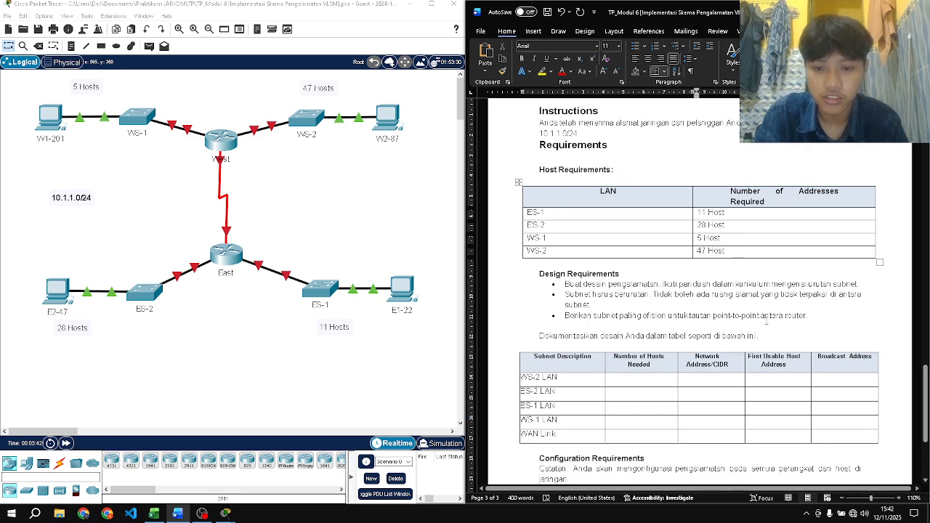
pyautogui.scroll(-1, 766, 321)
pyautogui.click(569, 260)
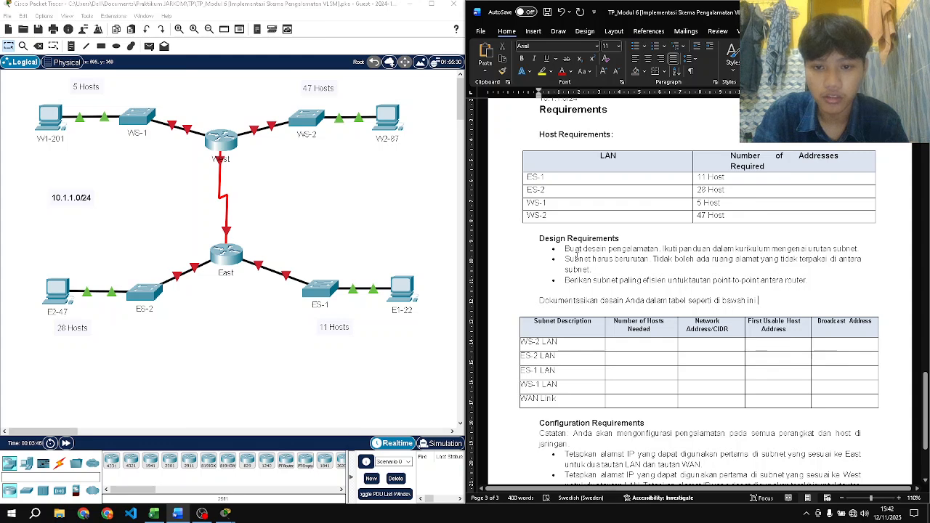
pyautogui.scroll(-1, 602, 254)
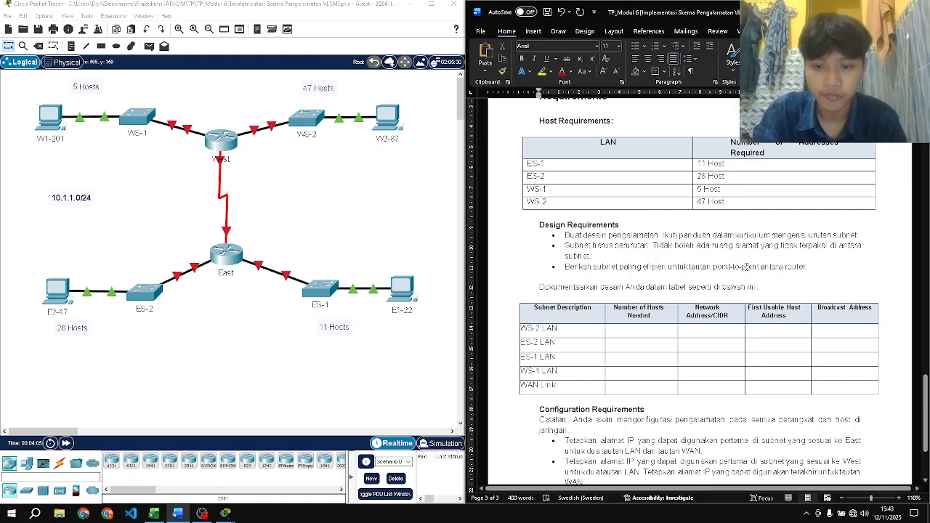
pyautogui.scroll(-3, 745, 266)
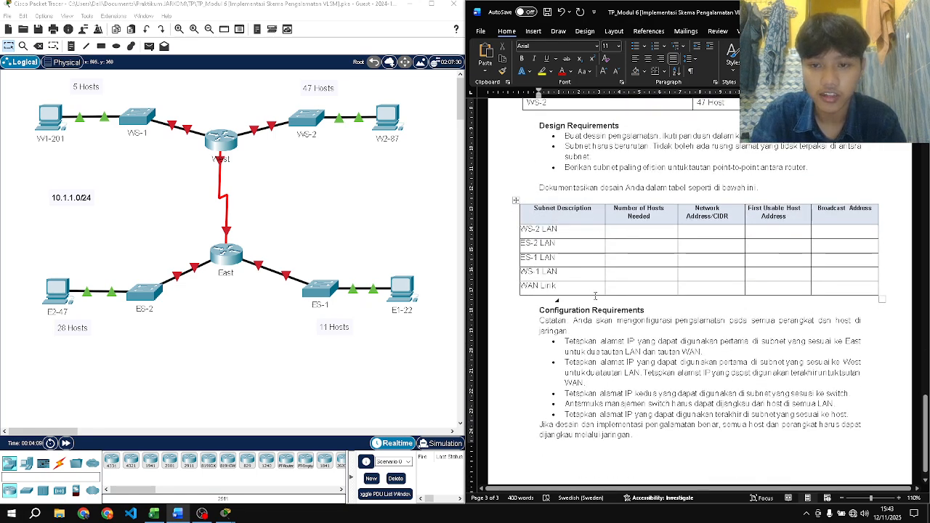
pyautogui.hotkey('alt', 'Tab')
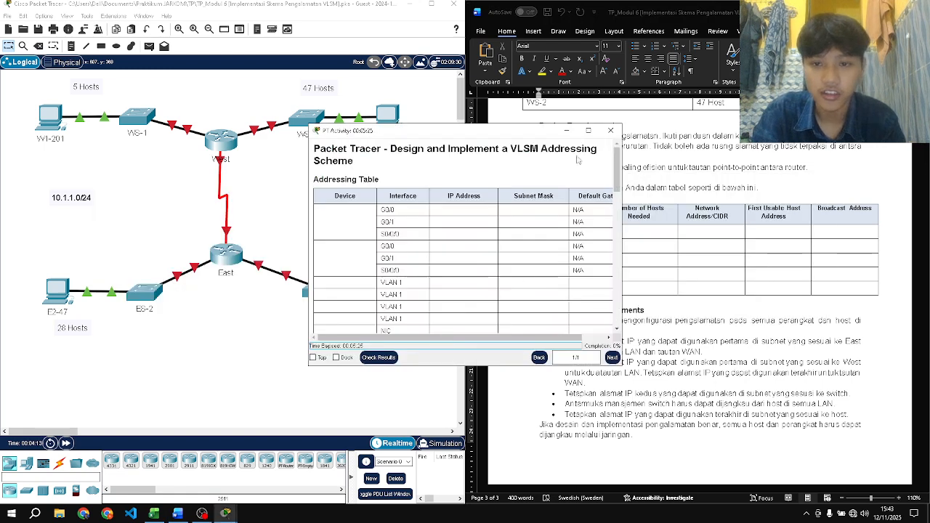
pyautogui.click(566, 131)
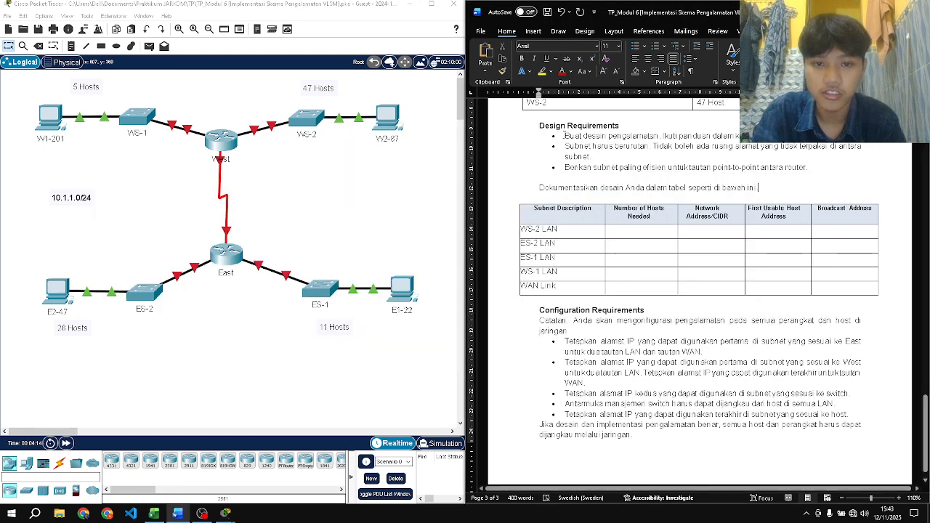
# - Reveal the Excel prefix sheet behind Packet Tracer and enter 47 Host as the hosts needed for WS-2 LAN in the Word subnet table
pyautogui.click(407, 6)
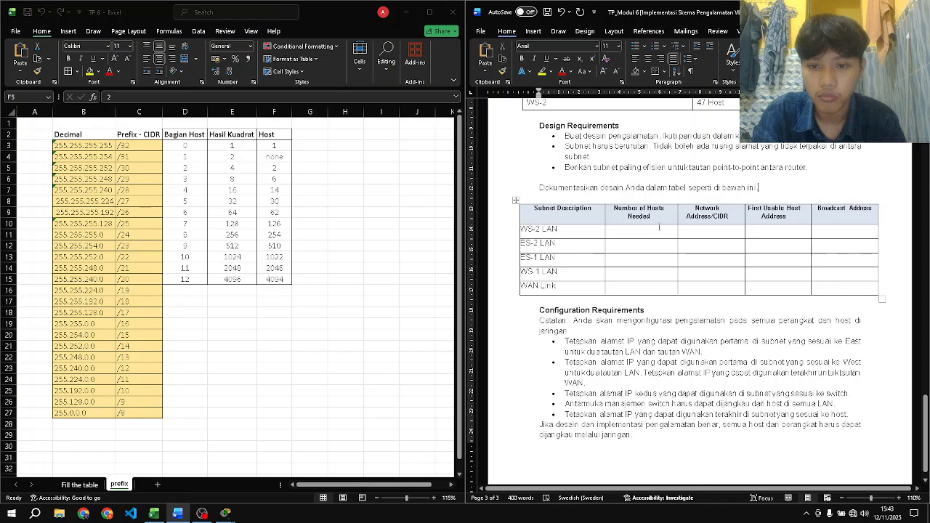
pyautogui.scroll(2, 659, 228)
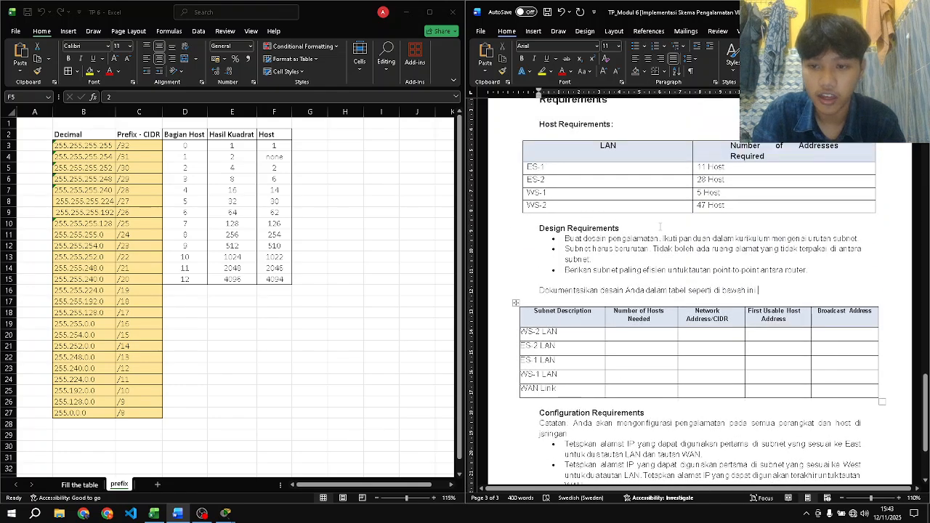
pyautogui.scroll(-2, 654, 272)
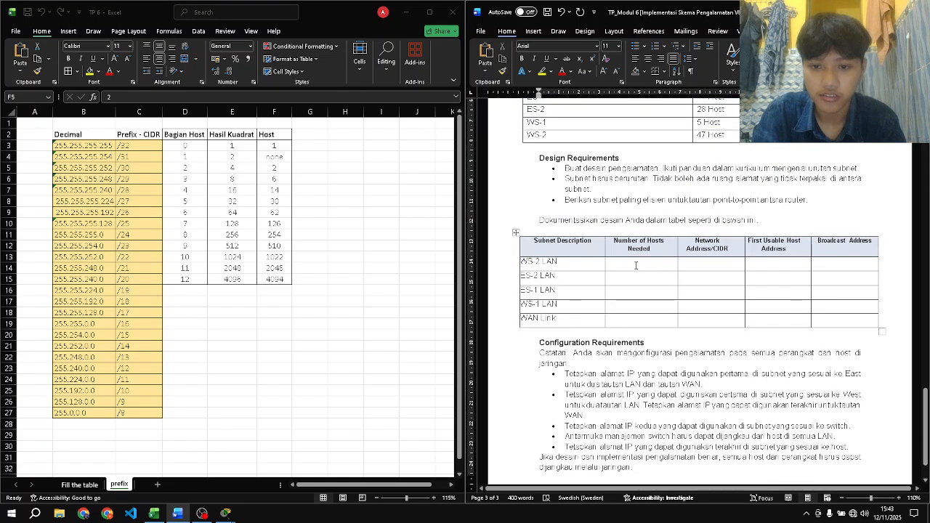
pyautogui.click(636, 265)
pyautogui.write('4')
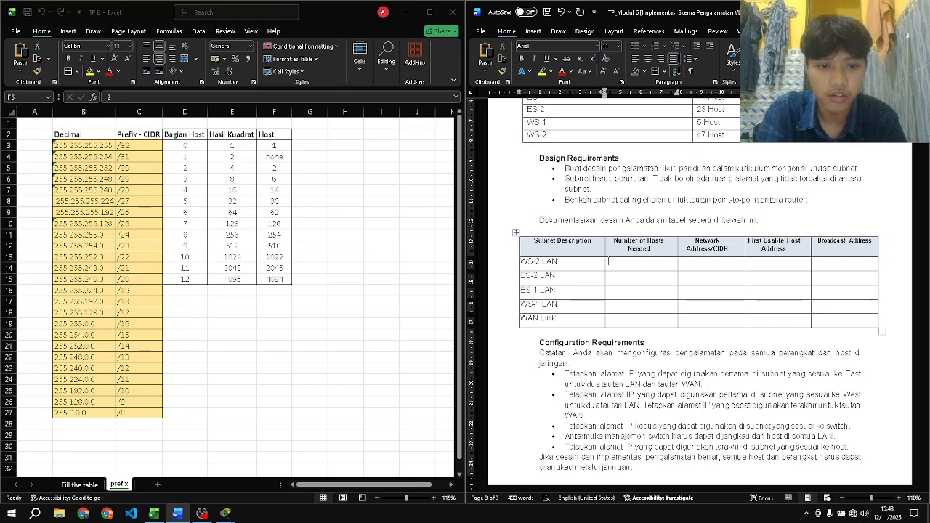
pyautogui.scroll(2, 697, 290)
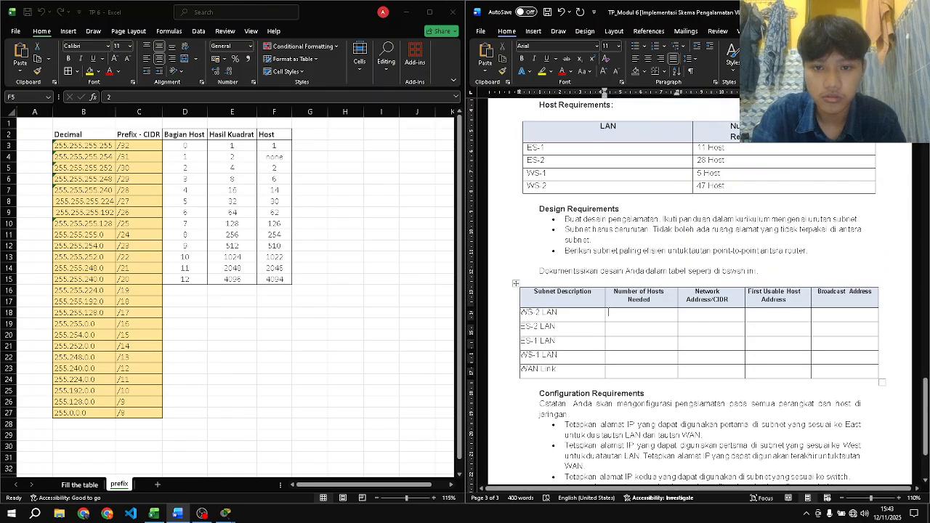
pyautogui.write('47 ')
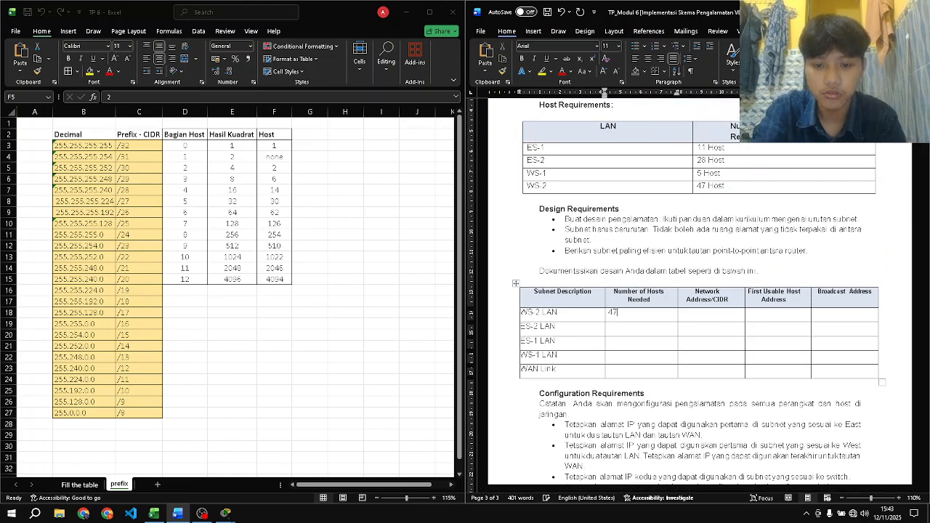
pyautogui.write('Host')
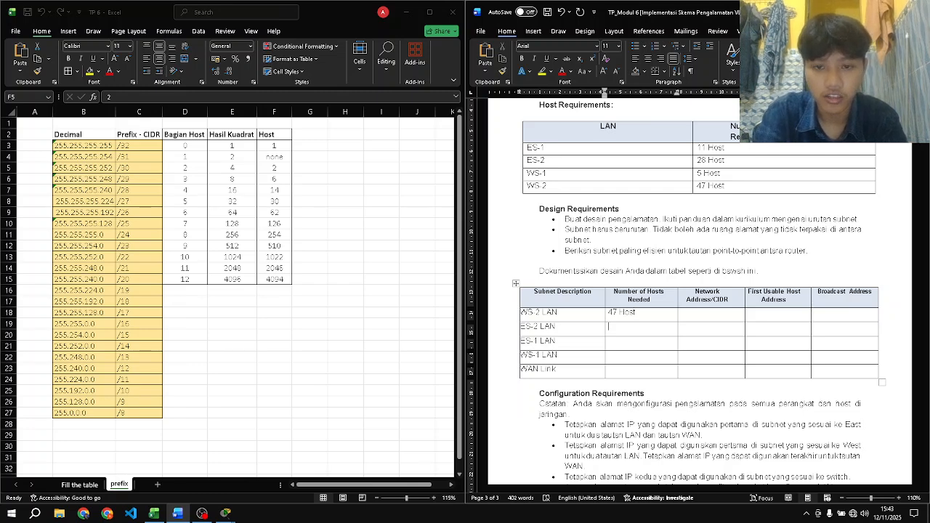
# - Fill in the hosts needed with 28 Host for ES-2 LAN, 11 Host for ES-1 LAN and 5 Host for WS-1 LAN
pyautogui.write('28')
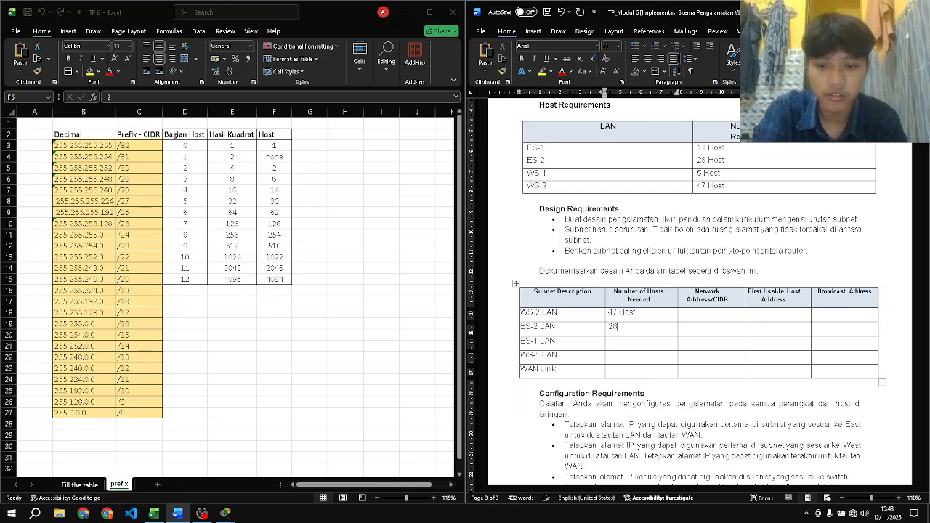
pyautogui.write(' Host')
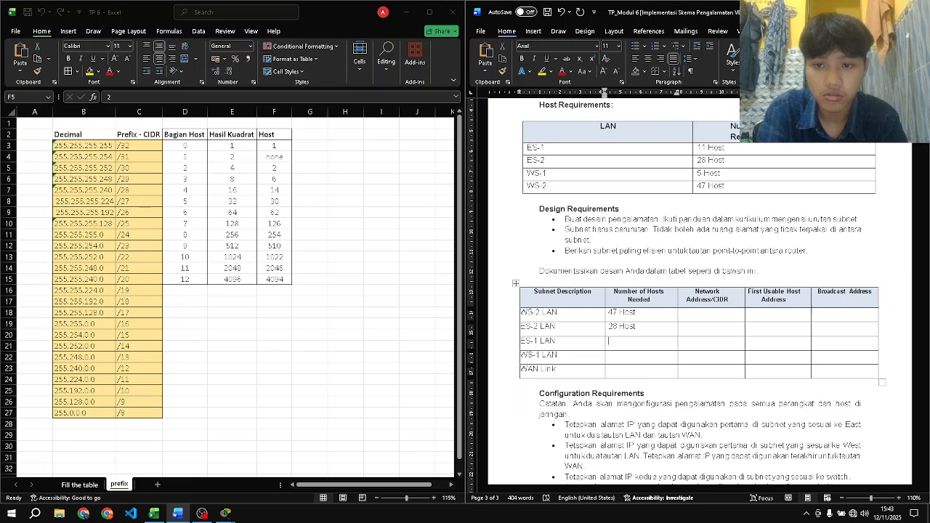
pyautogui.write('11 Host')
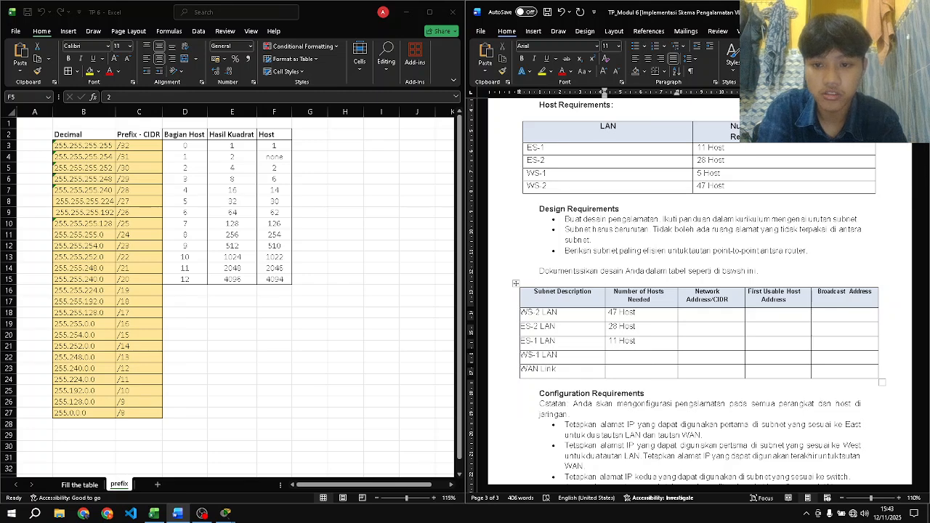
pyautogui.write('5')
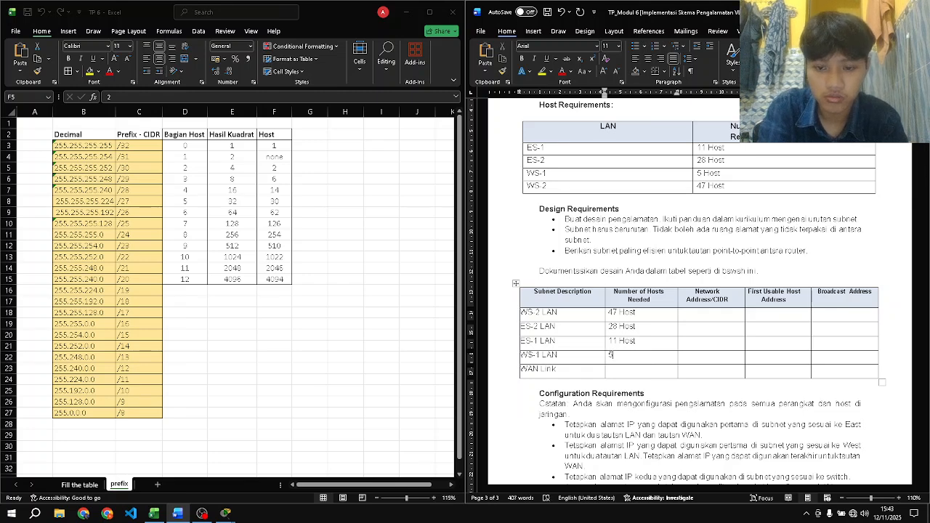
pyautogui.write(' Host')
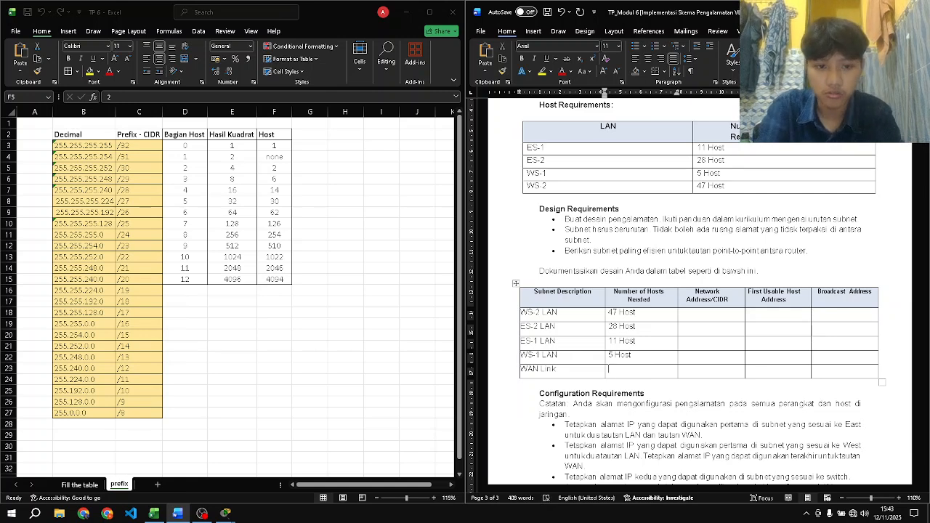
# - Consult the router link in the Packet Tracer topology and enter 2 Host for the WAN Link in the Word table
pyautogui.press('Down')
pyautogui.hotkey('alt', 'Tab')
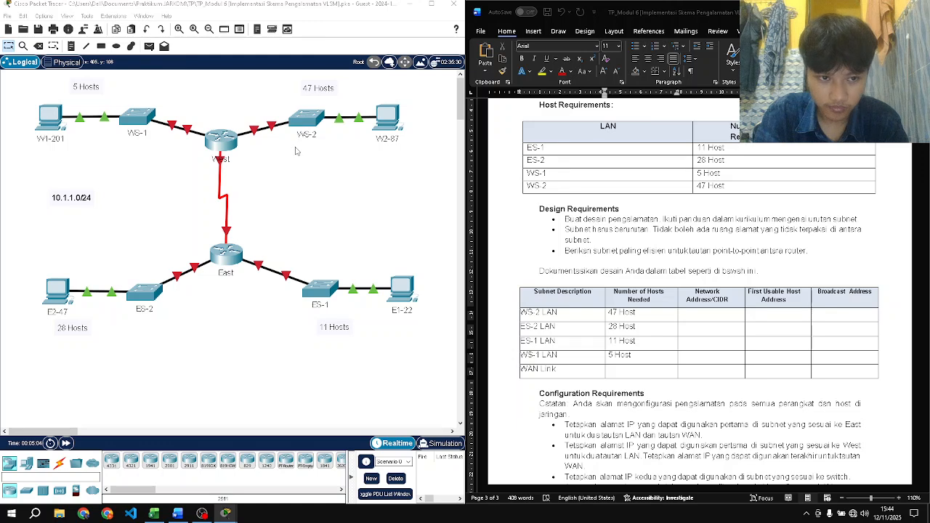
pyautogui.click(630, 372)
pyautogui.write('2 Host')
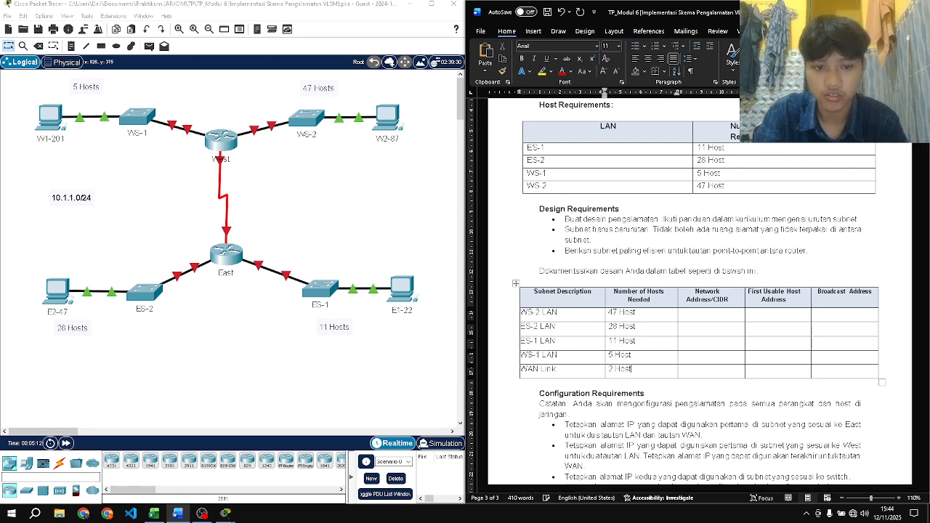
# - Bring back the Excel prefix sheet and enter 10.1.1.0/ as the start of the WS-2 LAN network address in Word
pyautogui.click(154, 514)
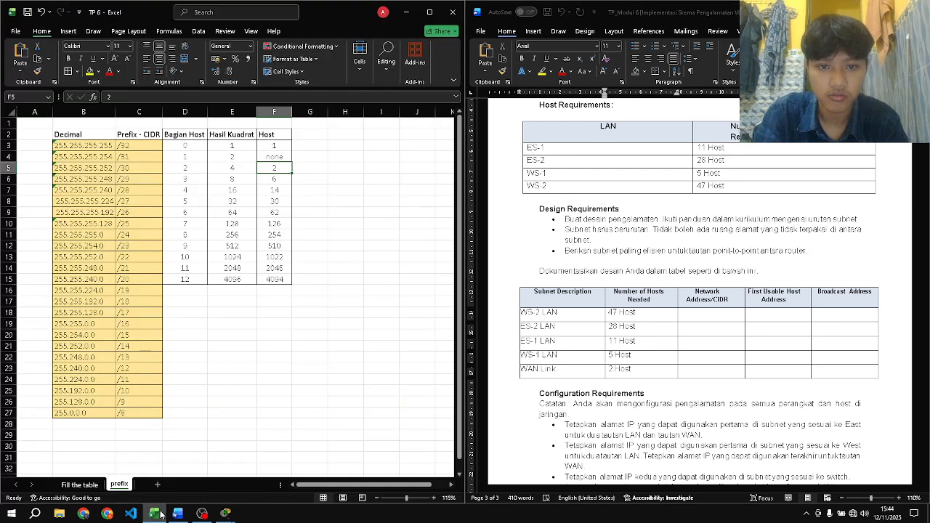
pyautogui.click(711, 314)
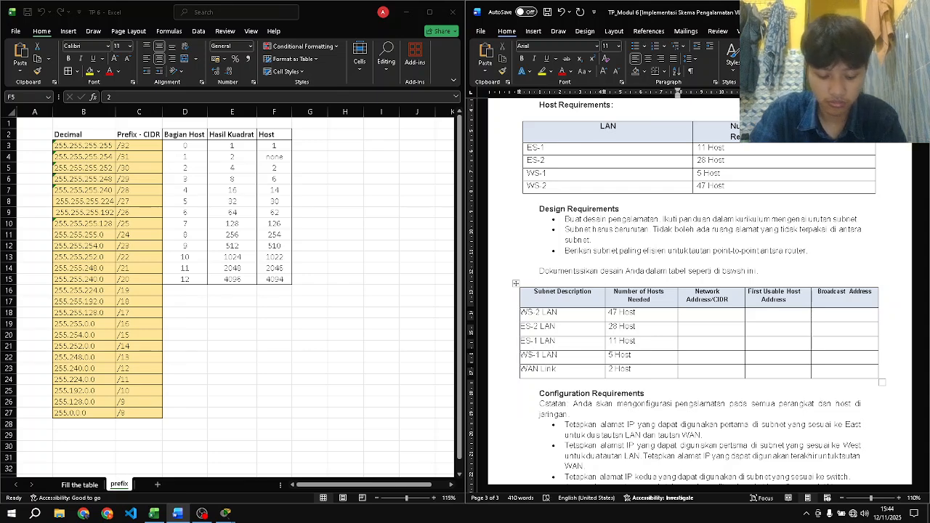
pyautogui.write('10')
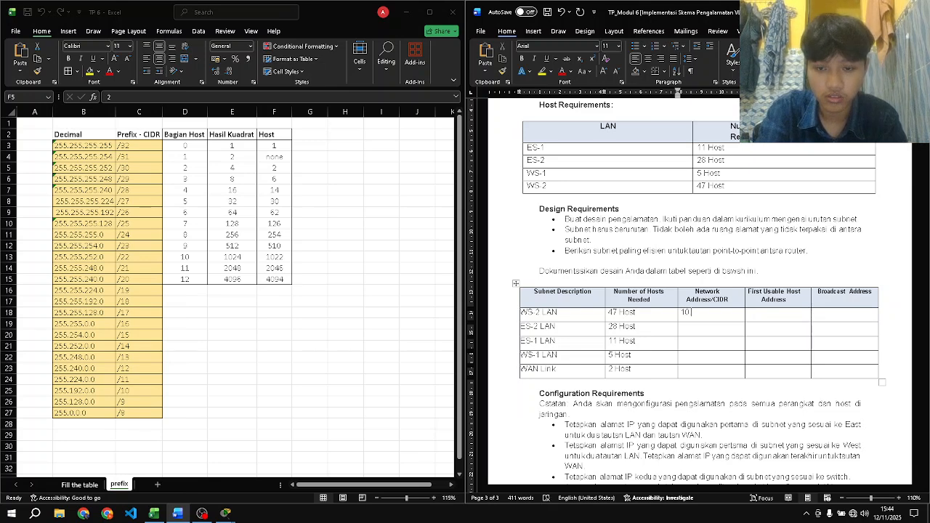
pyautogui.write('.1.1')
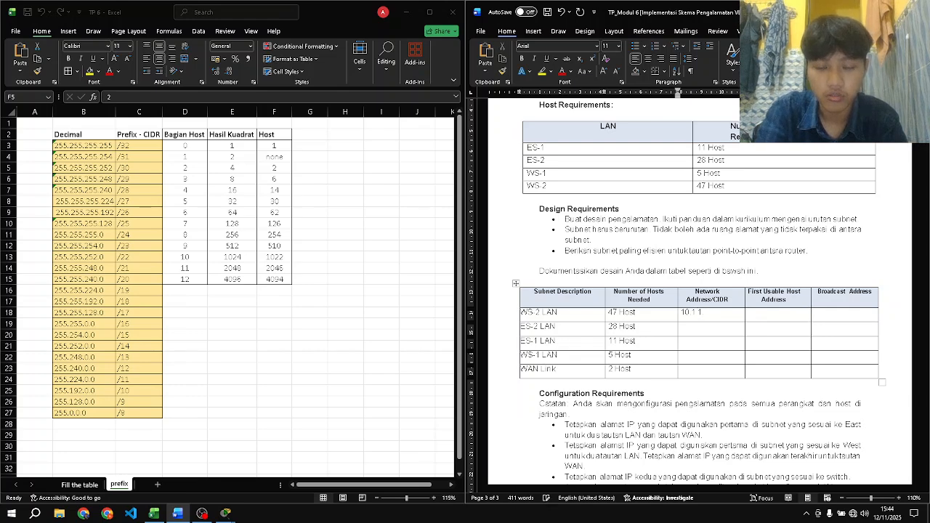
pyautogui.scroll(3, 697, 291)
pyautogui.scroll(-3, 697, 291)
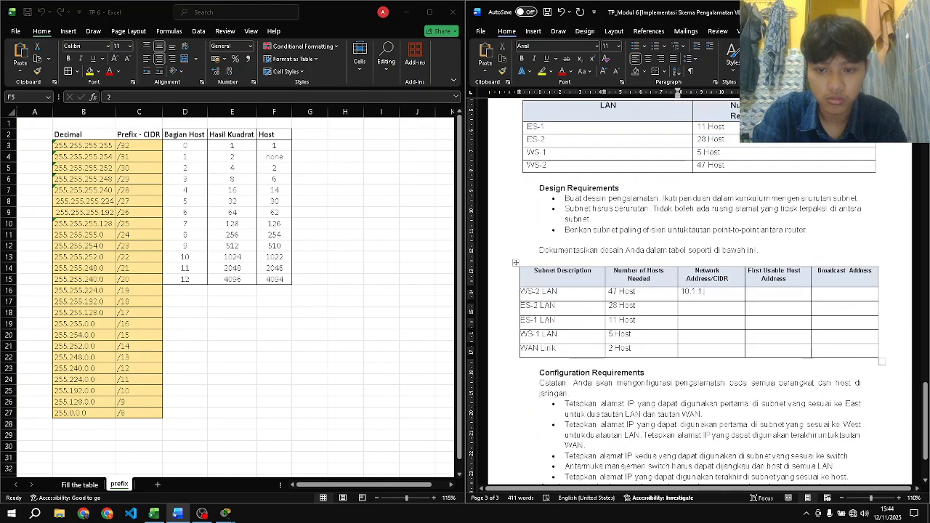
pyautogui.scroll(-1, 697, 290)
pyautogui.write('0')
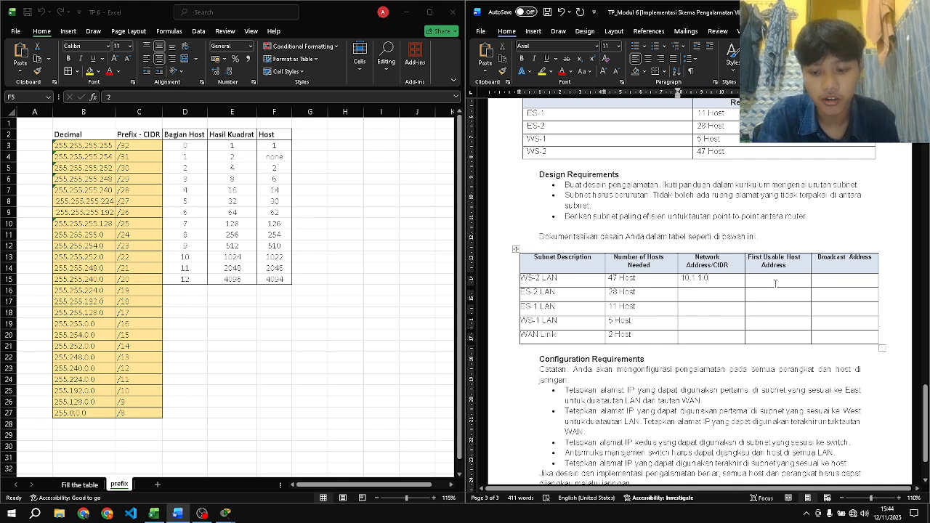
pyautogui.write('/')
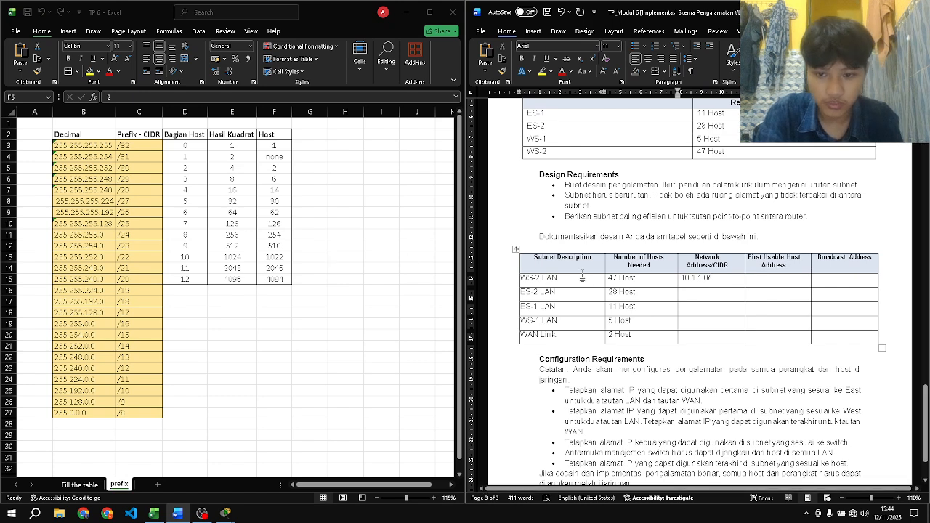
# - Compare the block sizes 32, 64 and 128 in the Excel prefix sheet to find the prefix that fits WS-2 LAN's 47 hosts
pyautogui.scroll(1, 682, 278)
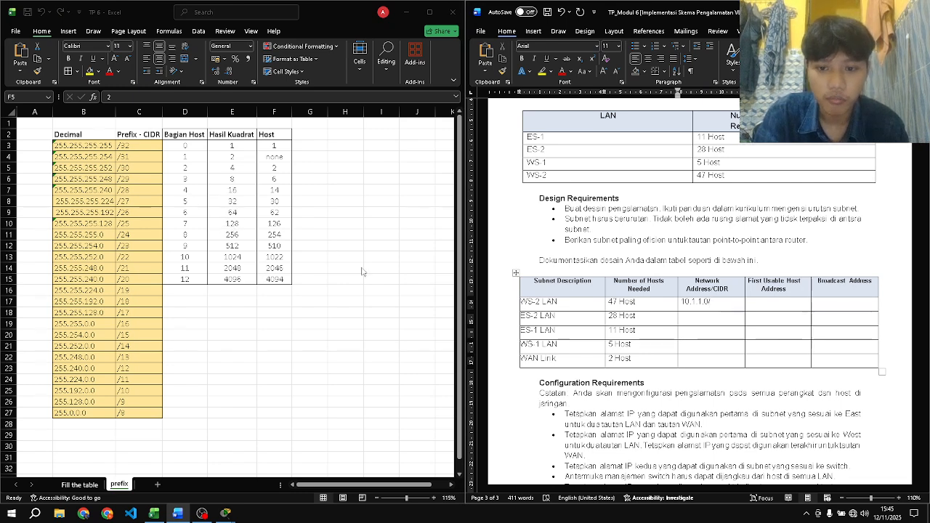
pyautogui.hotkey('alt', 'Tab')
pyautogui.click(239, 201)
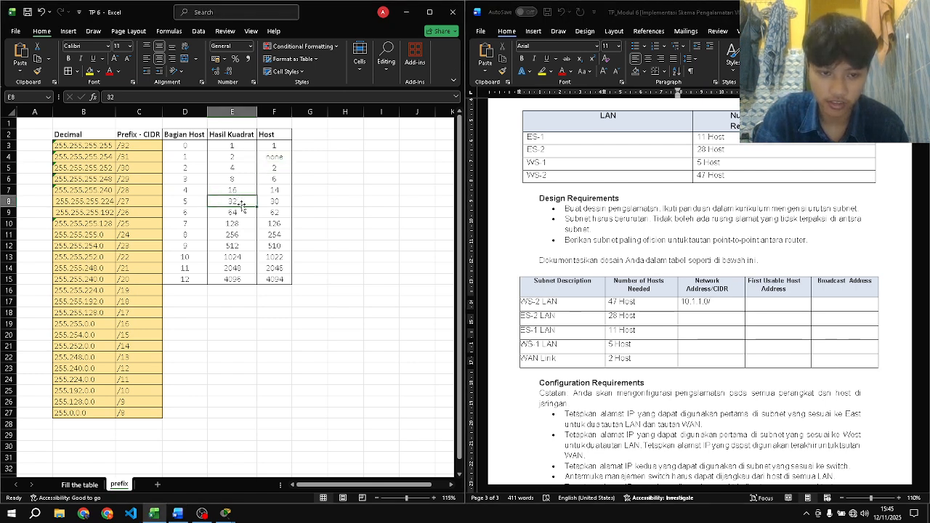
pyautogui.click(240, 213)
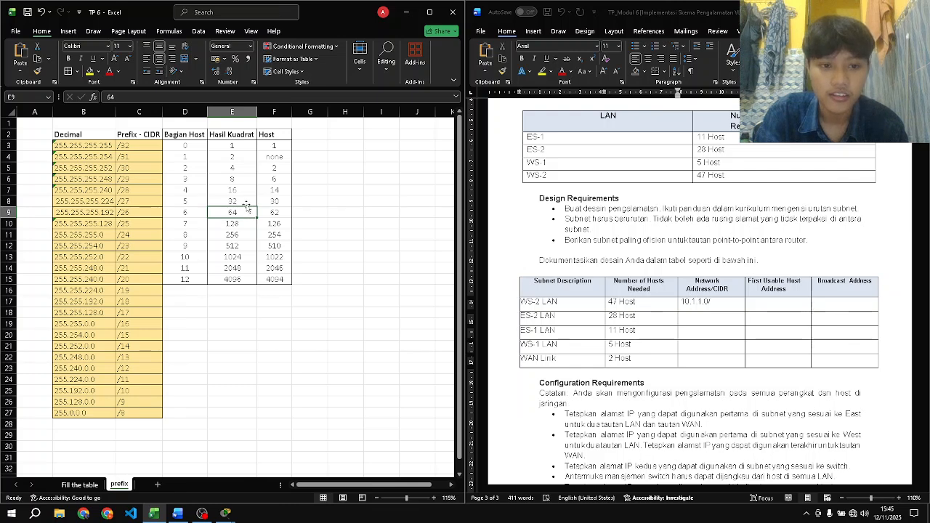
pyautogui.click(245, 203)
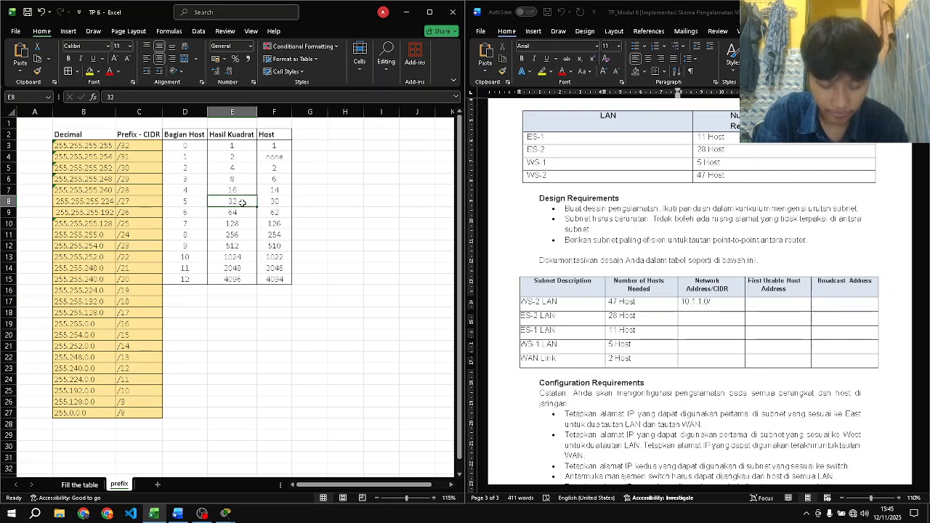
pyautogui.press('Down')
pyautogui.click(238, 201)
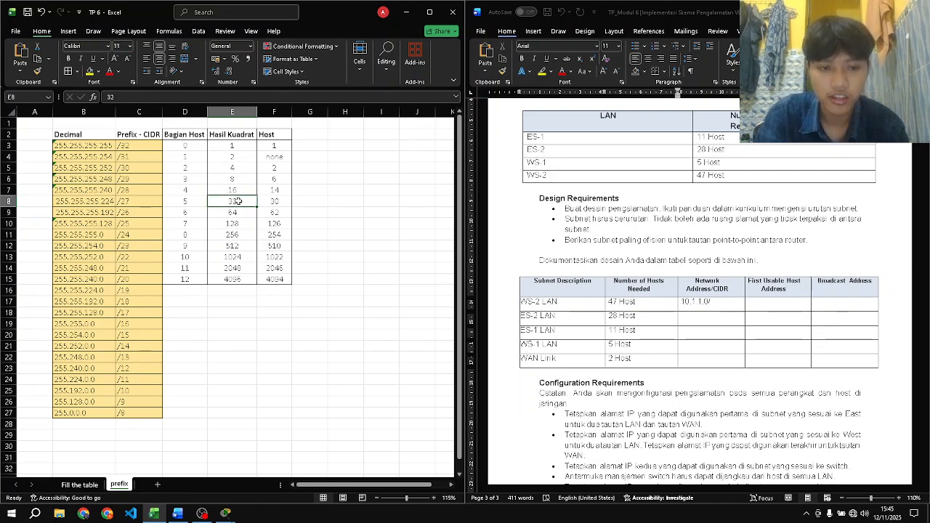
pyautogui.click(235, 223)
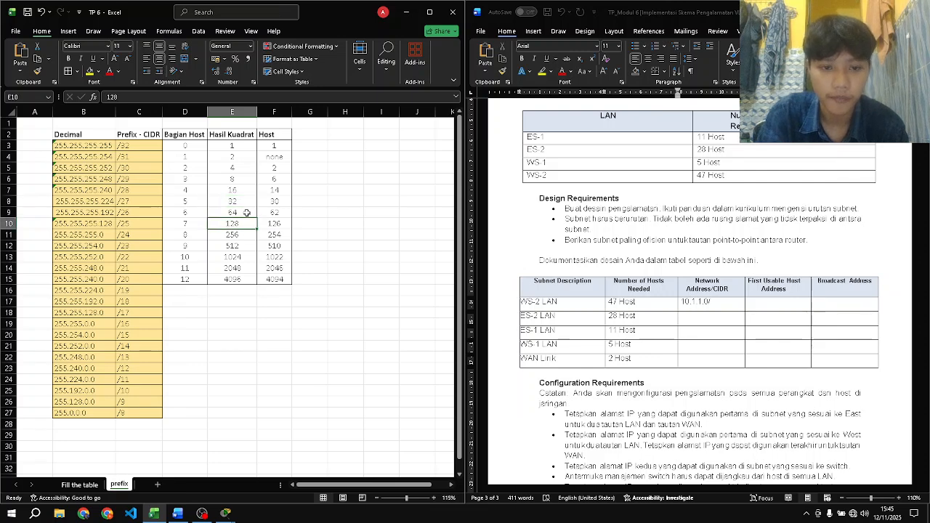
pyautogui.click(241, 205)
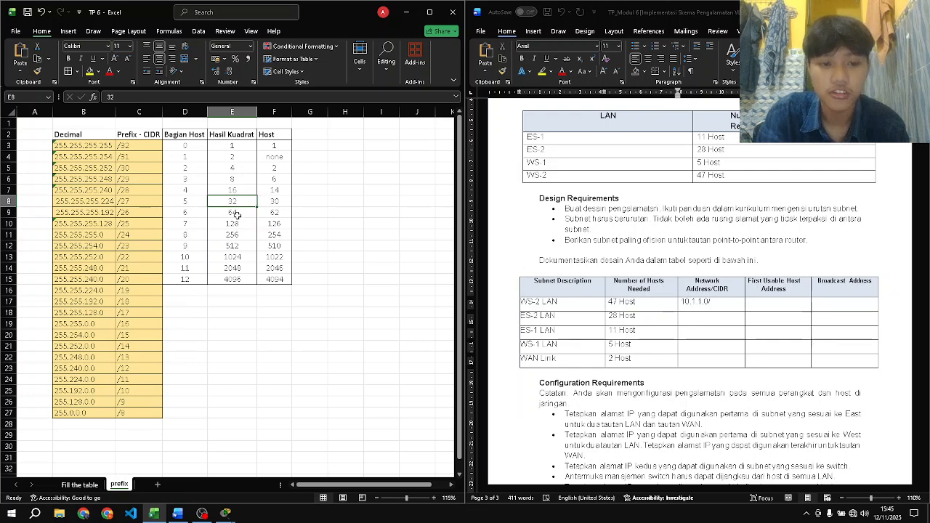
pyautogui.click(236, 214)
pyautogui.click(239, 225)
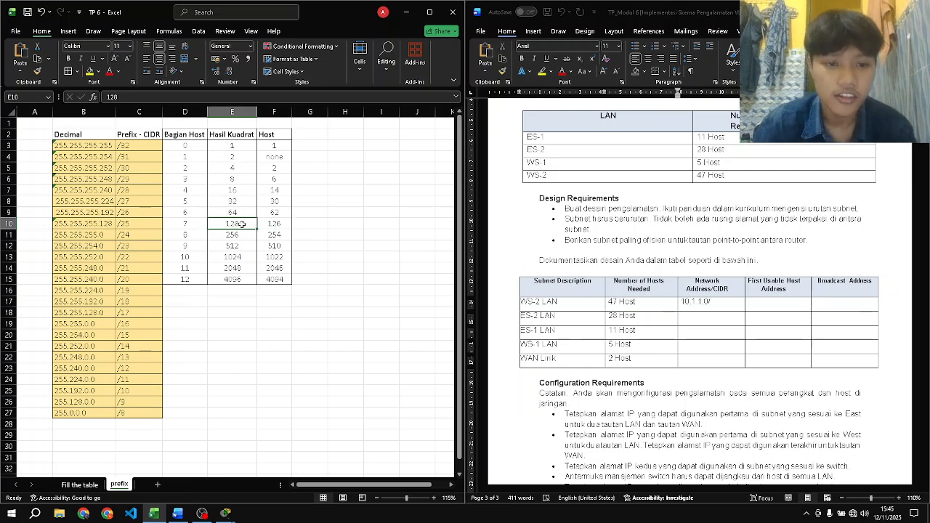
pyautogui.click(247, 211)
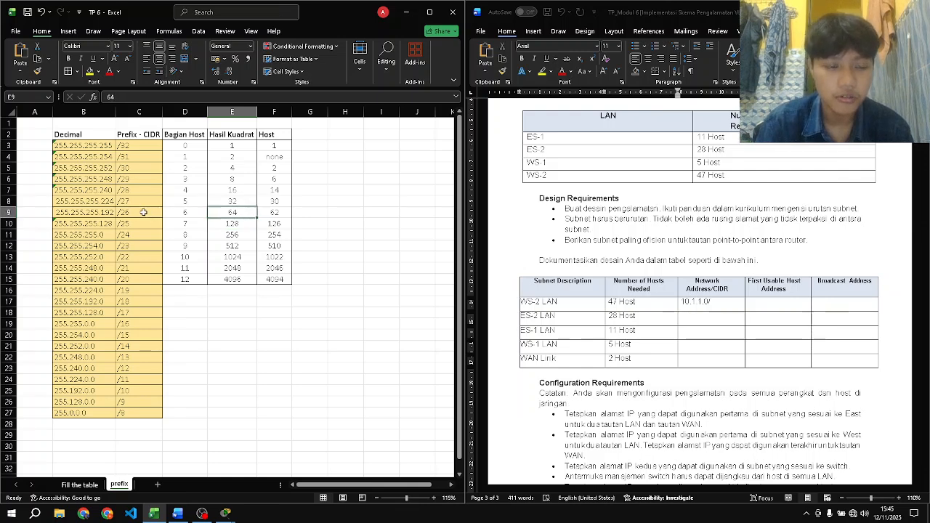
# - Complete the WS-2 LAN network address as 10.1.1.0/26 and enter 10.1.1.1 as its first usable host address
pyautogui.click(724, 302)
pyautogui.write('26')
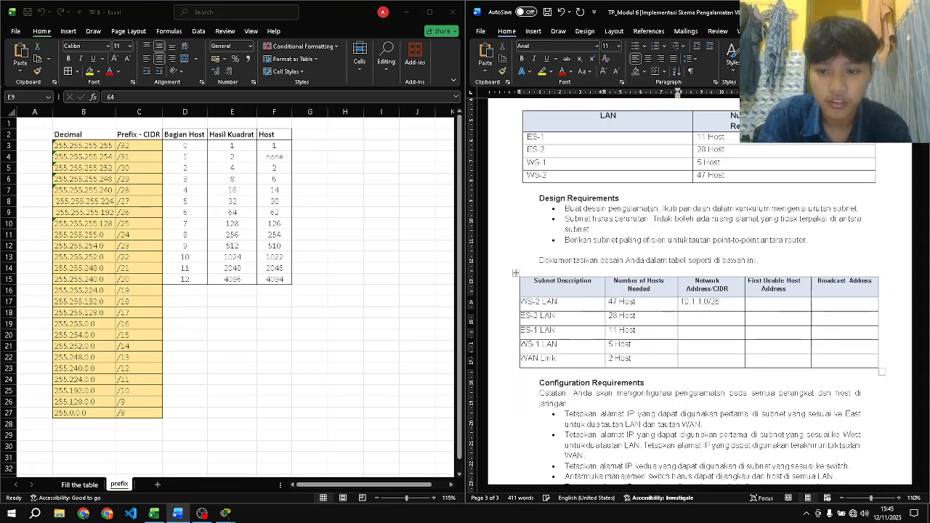
pyautogui.press('Tab')
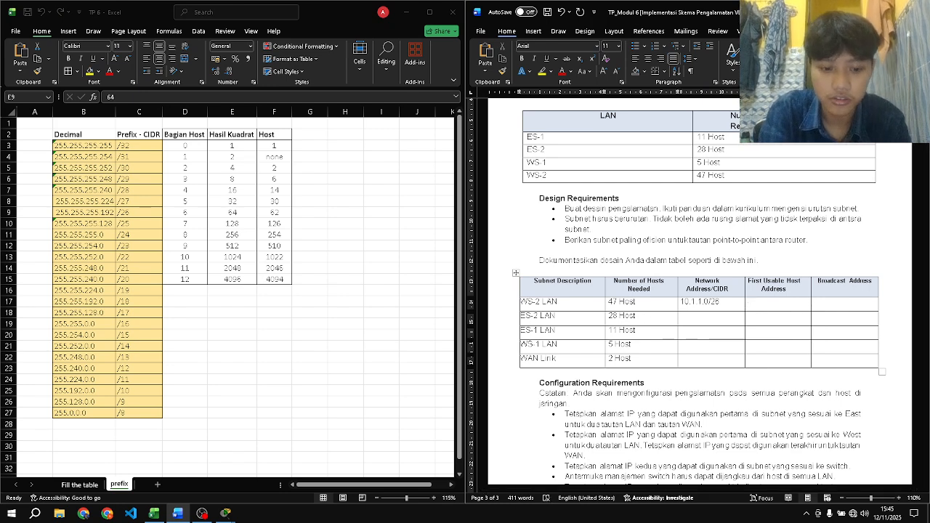
pyautogui.write('10')
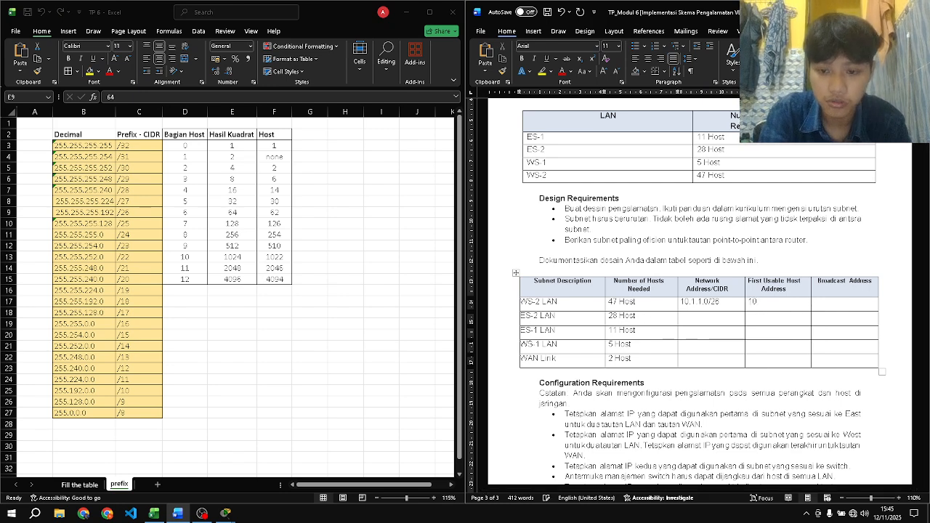
pyautogui.write('.1.1')
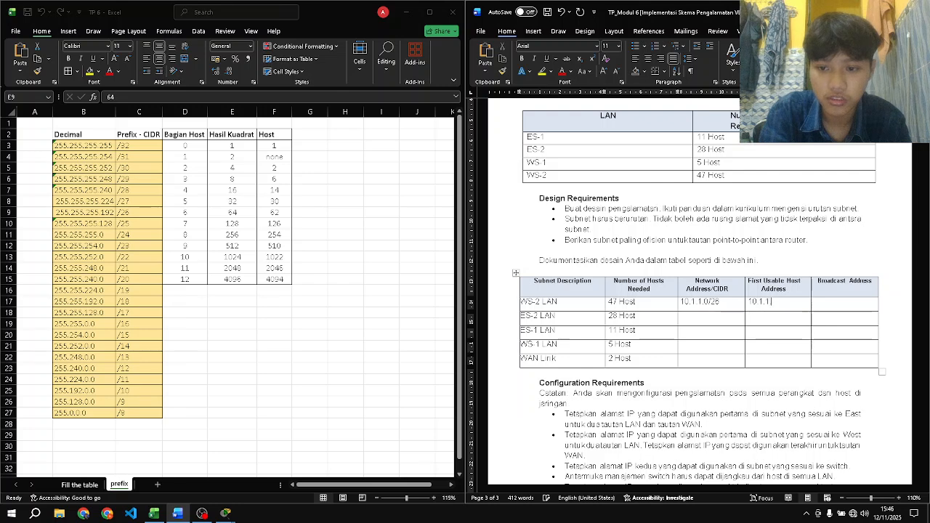
pyautogui.write('.1')
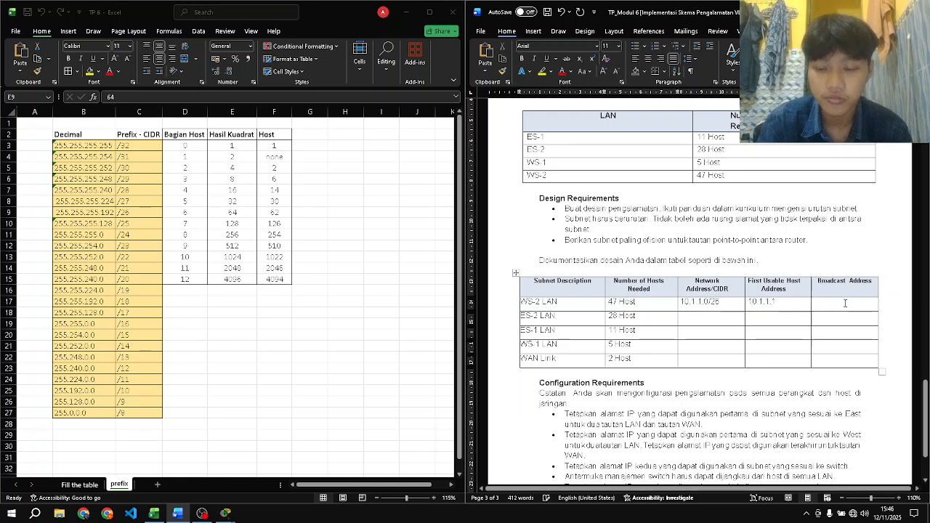
# - Enter 10.1.1.63 as the broadcast address for WS-2 LAN in the Word subnet table
pyautogui.press('Tab')
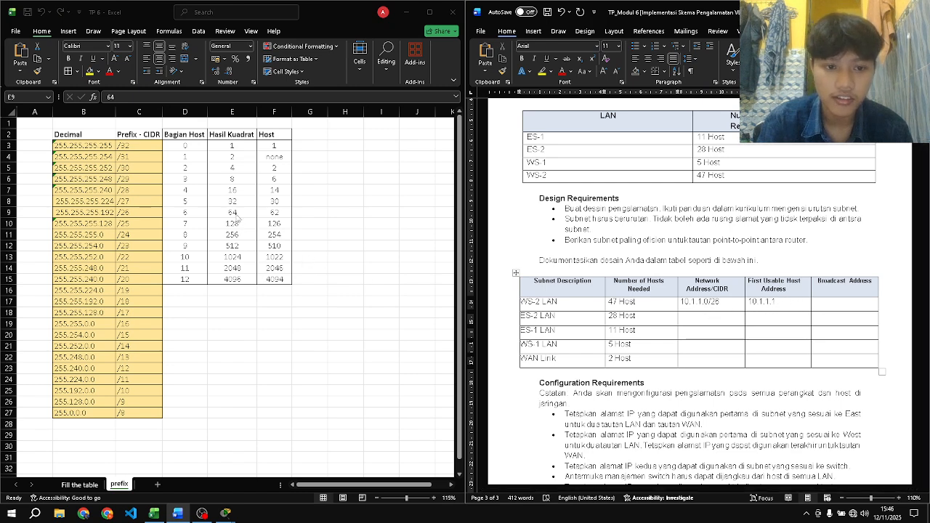
pyautogui.click(819, 302)
pyautogui.write('10')
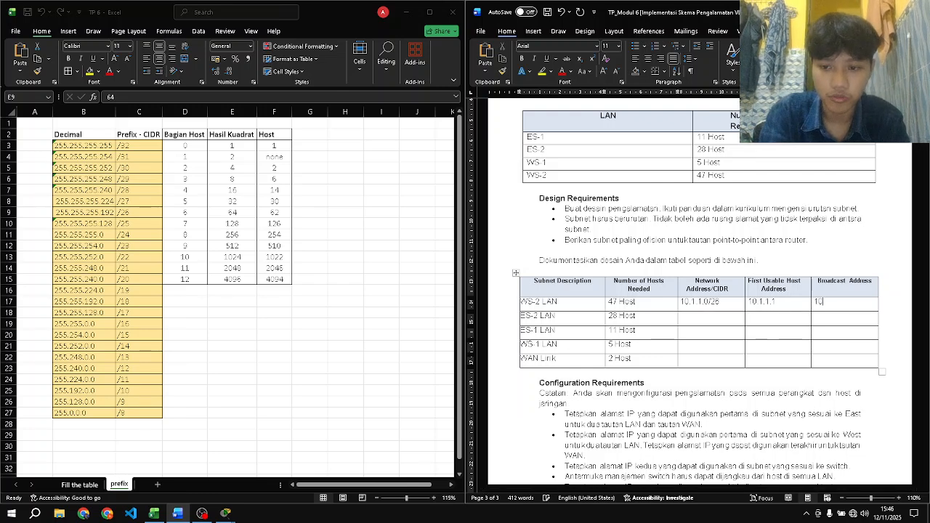
pyautogui.write('.1.1')
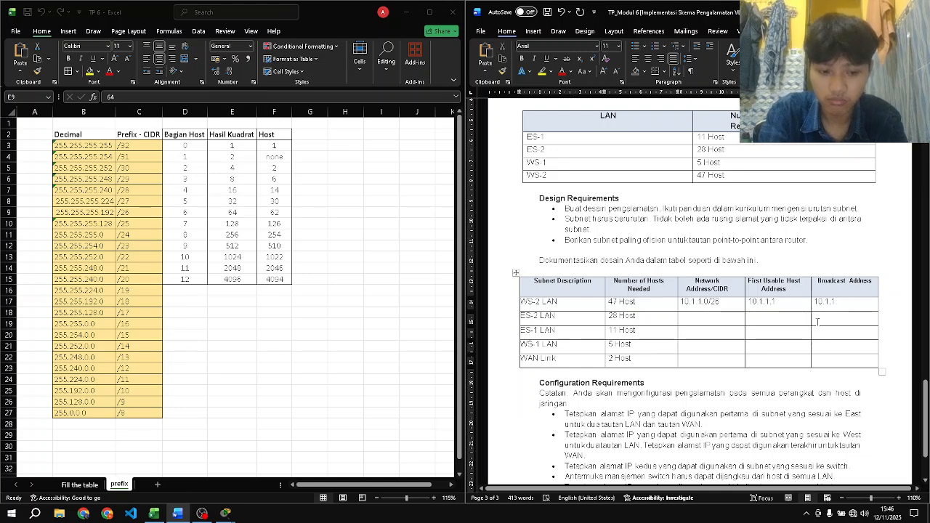
pyautogui.write('63')
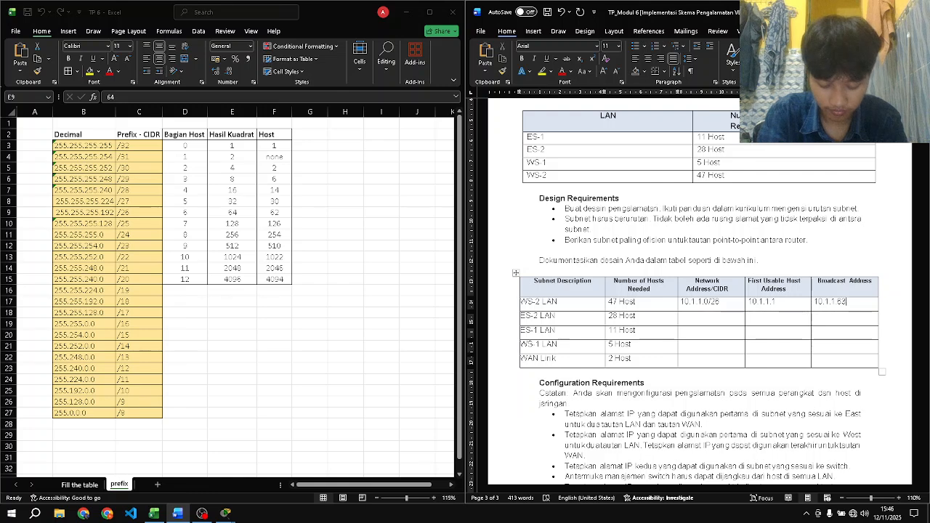
# - Check the 32-address block in the Excel prefix sheet and enter 10.1.1.64/27 as the ES-2 LAN network address in Word
pyautogui.click(714, 320)
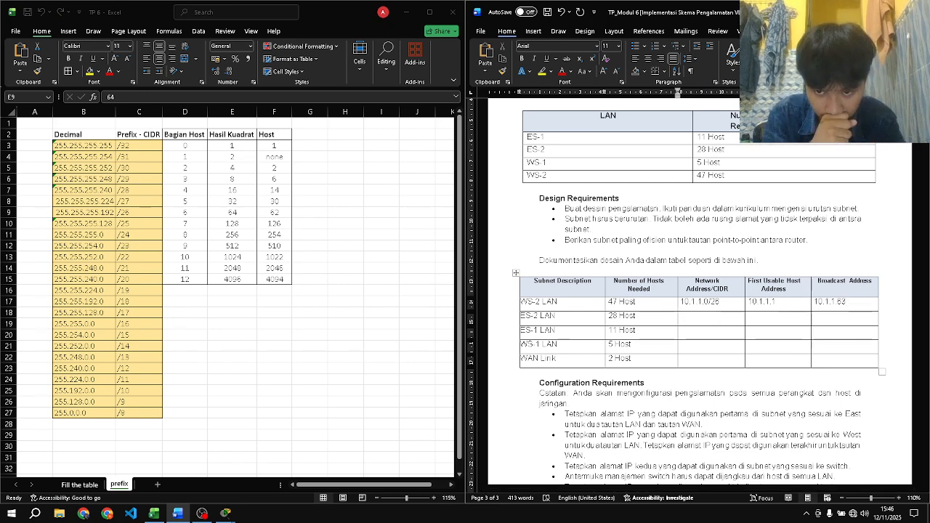
pyautogui.write('10')
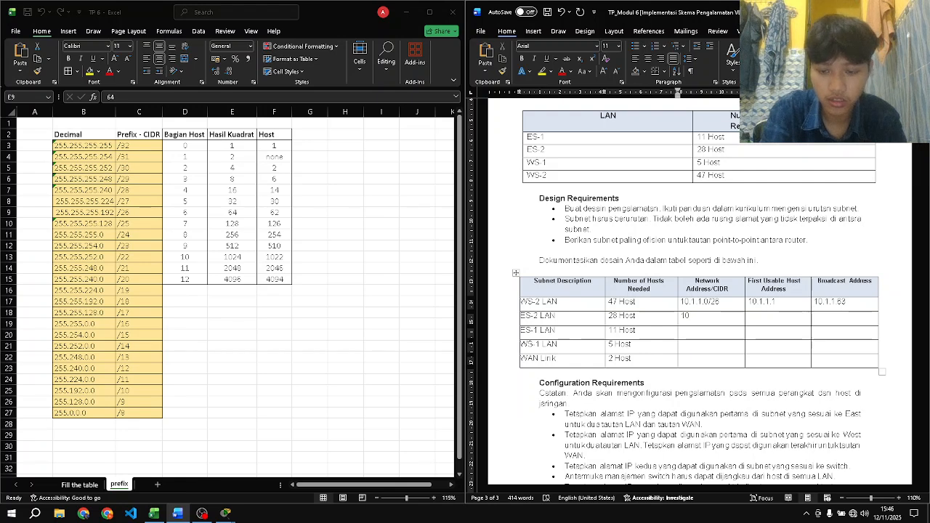
pyautogui.write('.1.1')
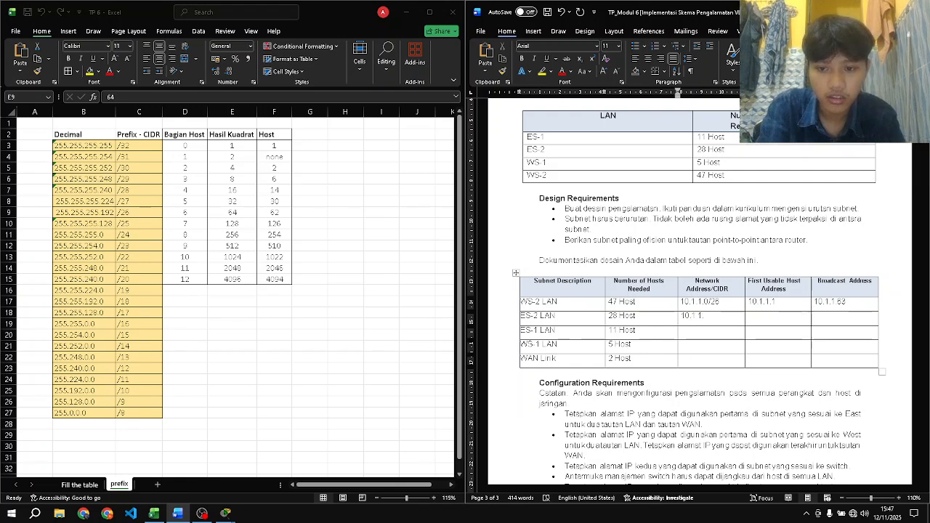
pyautogui.write('.')
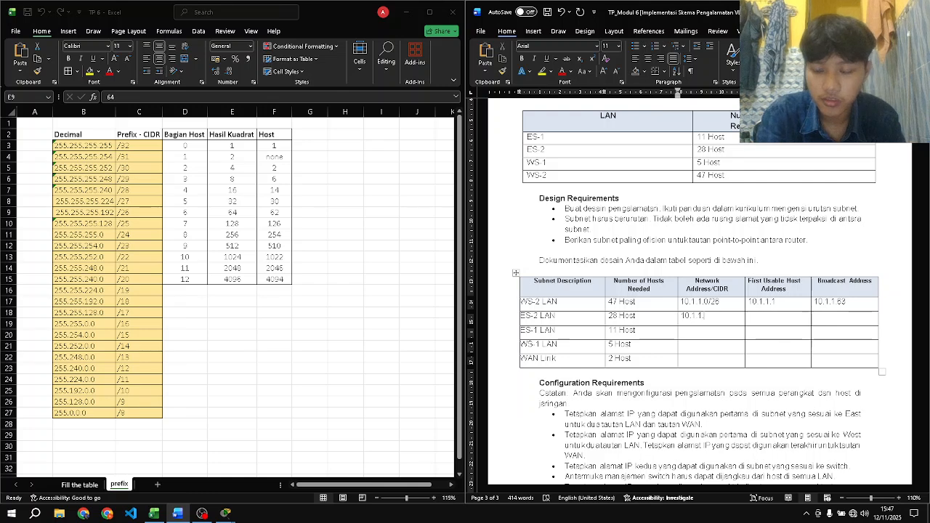
pyautogui.write('64')
pyautogui.press('Tab')
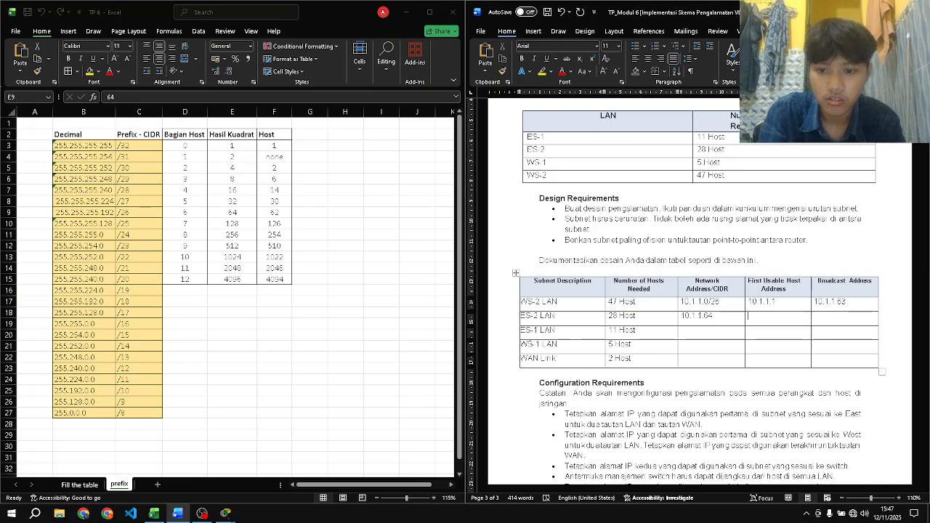
pyautogui.click(713, 316)
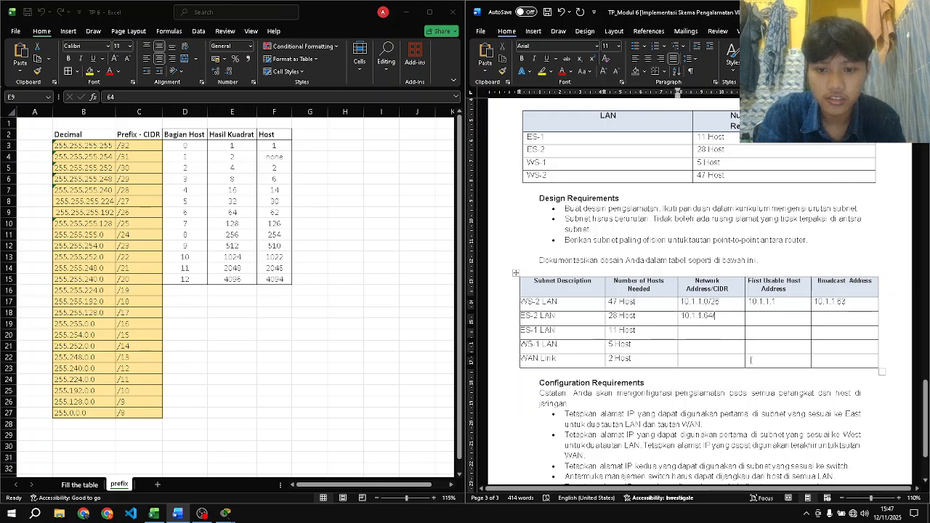
pyautogui.write('/')
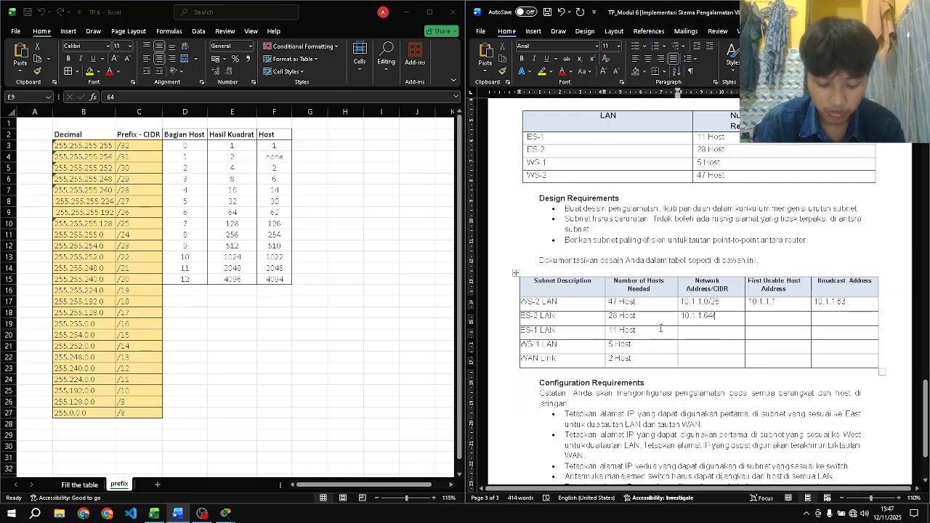
pyautogui.click(239, 201)
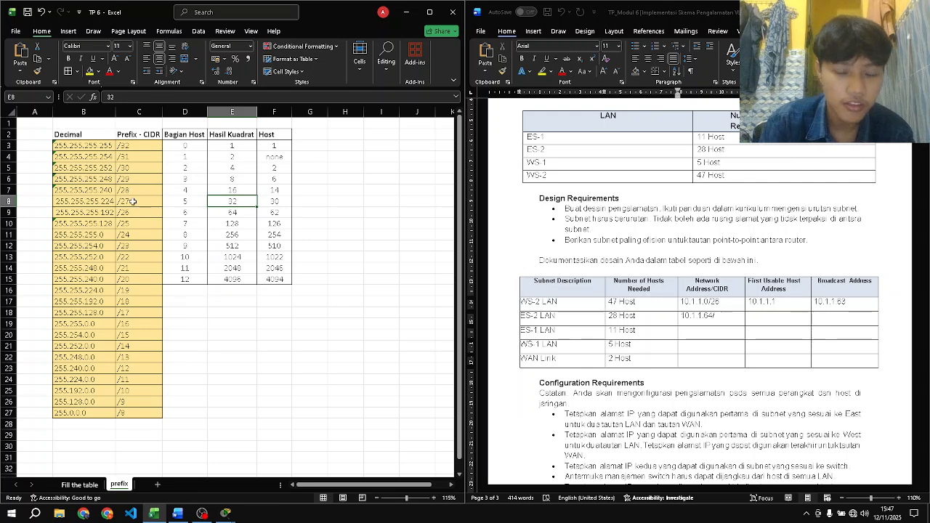
pyautogui.click(719, 317)
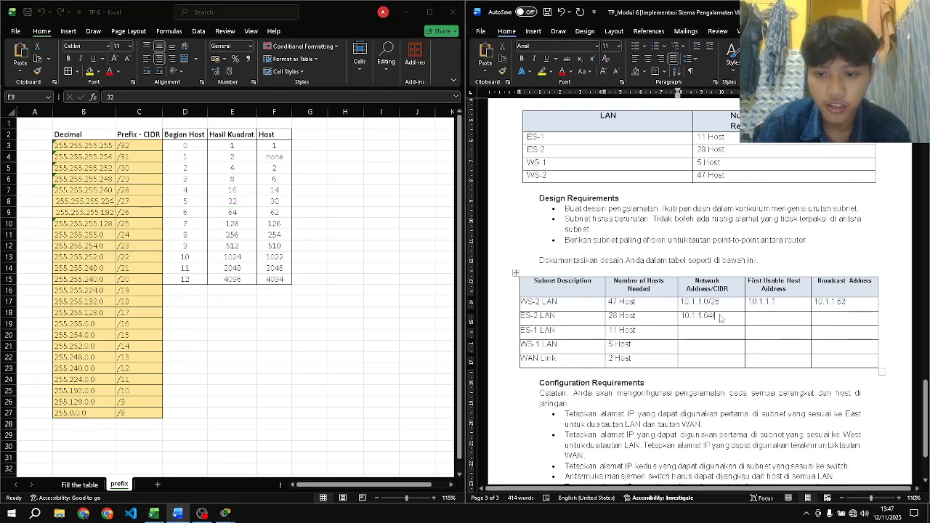
pyautogui.write('27')
# - Enter 10.1.1.65 as the first usable host address for ES-2 LAN
pyautogui.press('Tab')
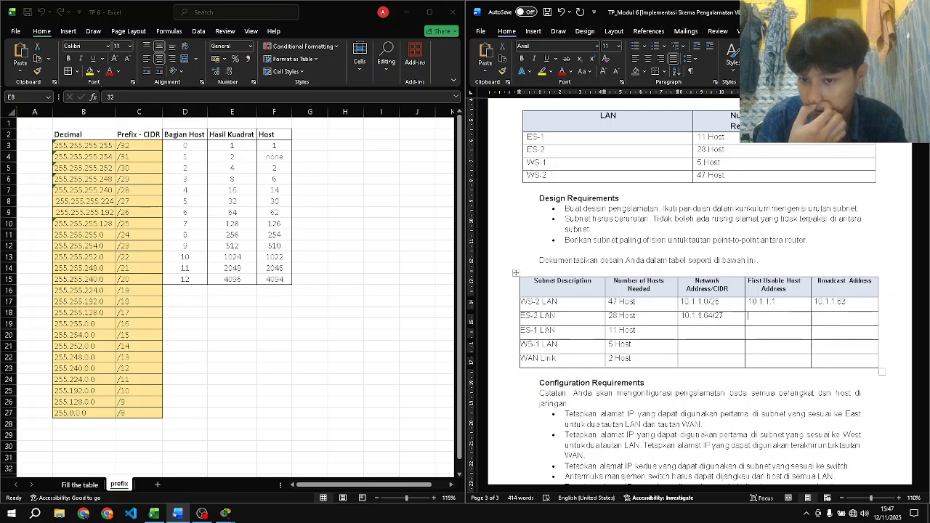
pyautogui.write('10')
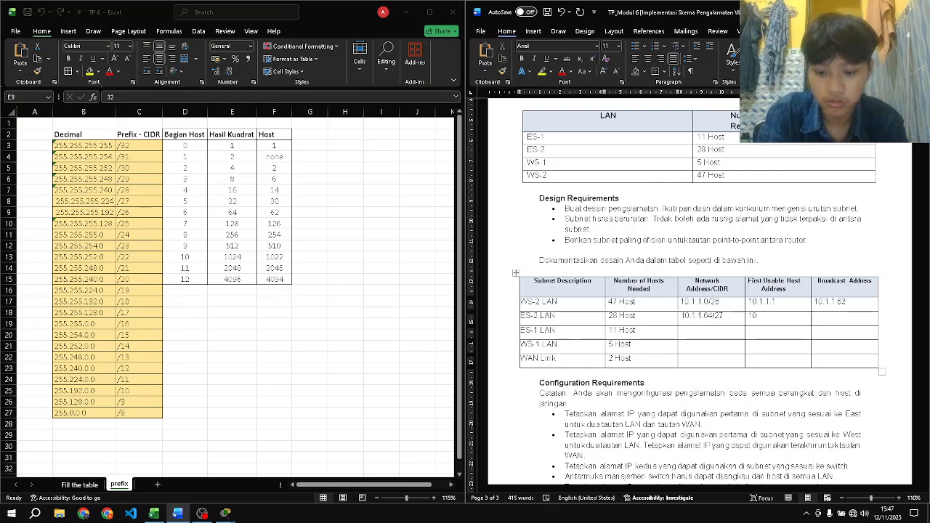
pyautogui.write('.1.1')
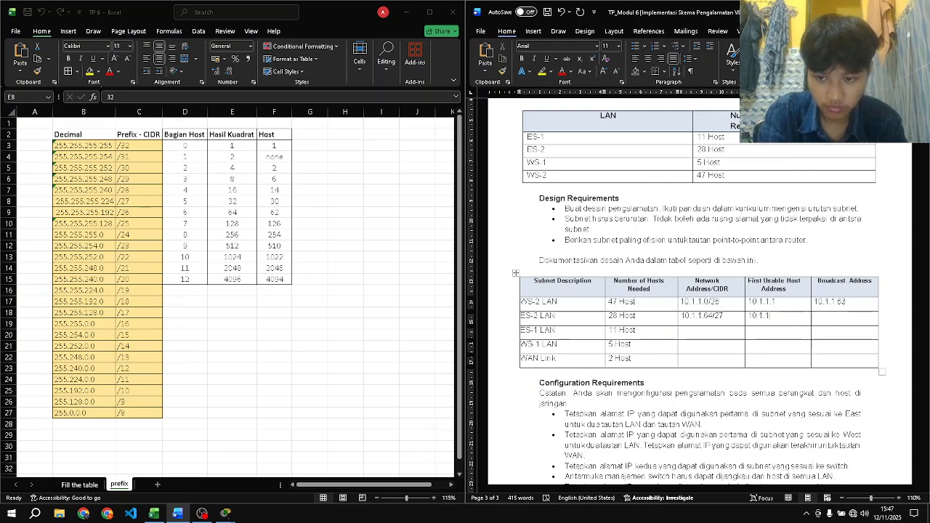
pyautogui.write('.65')
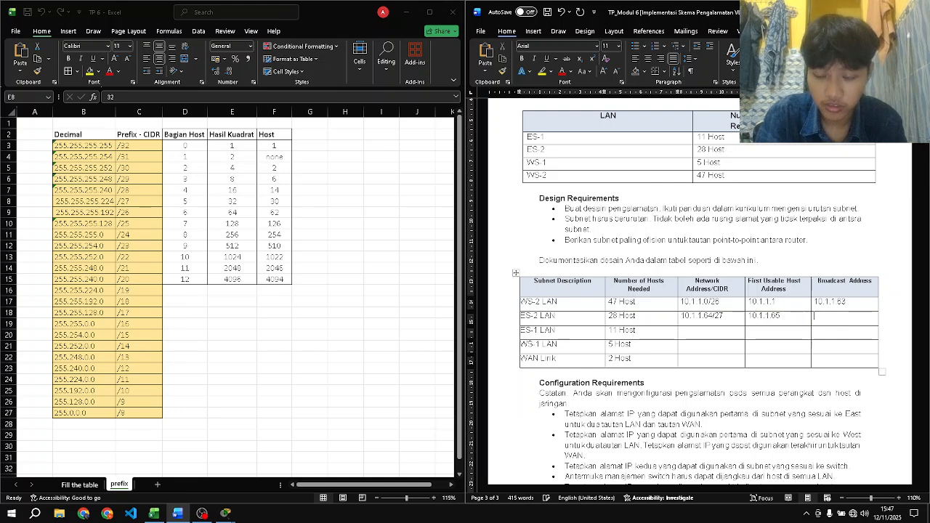
# - Enter 10.1.1.95 as the ES-2 LAN broadcast address, consulting the block size of 32 in the Excel prefix sheet
pyautogui.write('10')
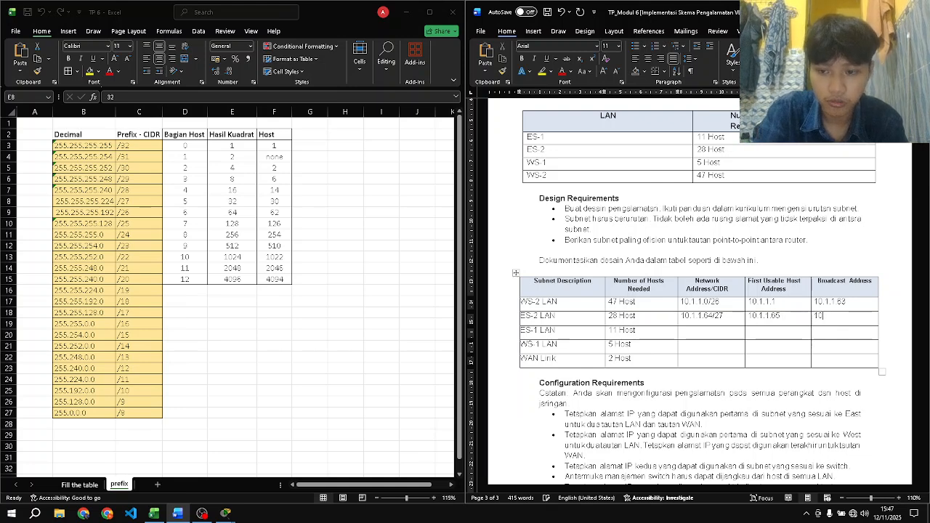
pyautogui.write('.1.1.')
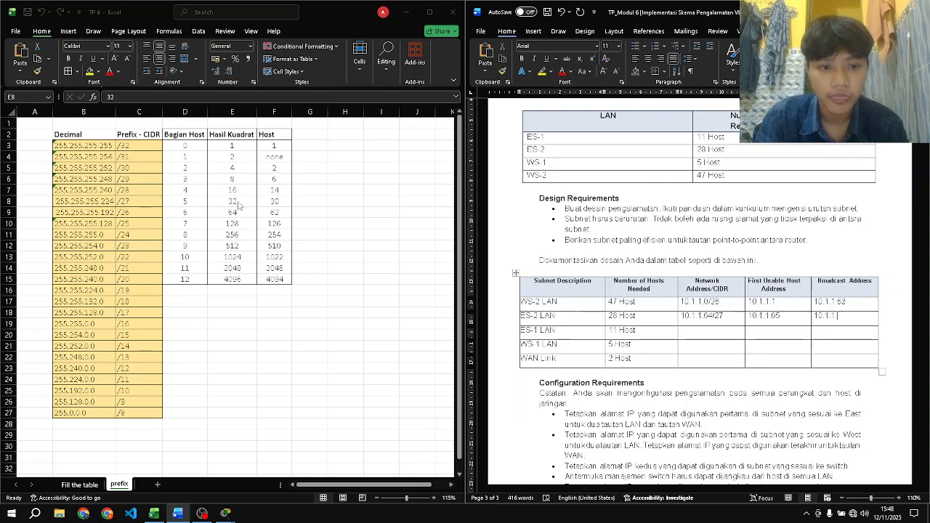
pyautogui.click(236, 202)
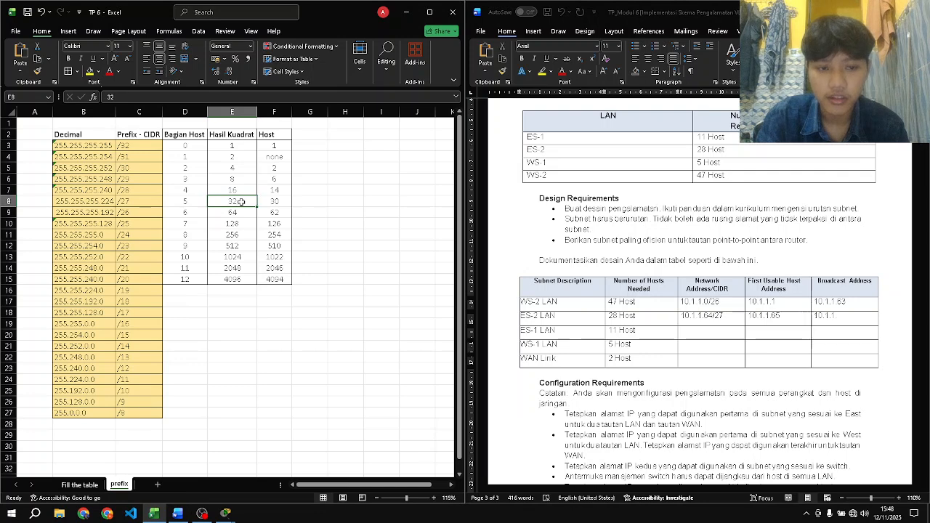
pyautogui.click(844, 315)
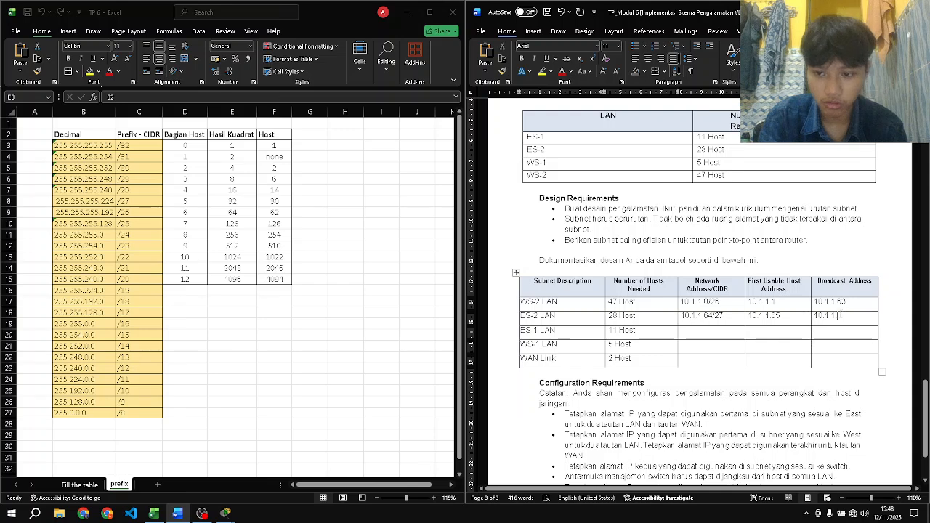
pyautogui.write('.9')
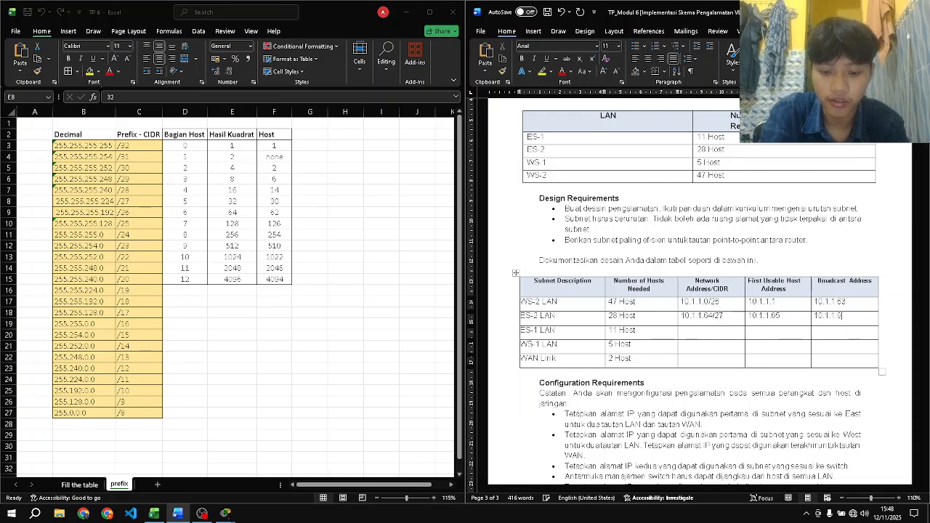
pyautogui.write('5')
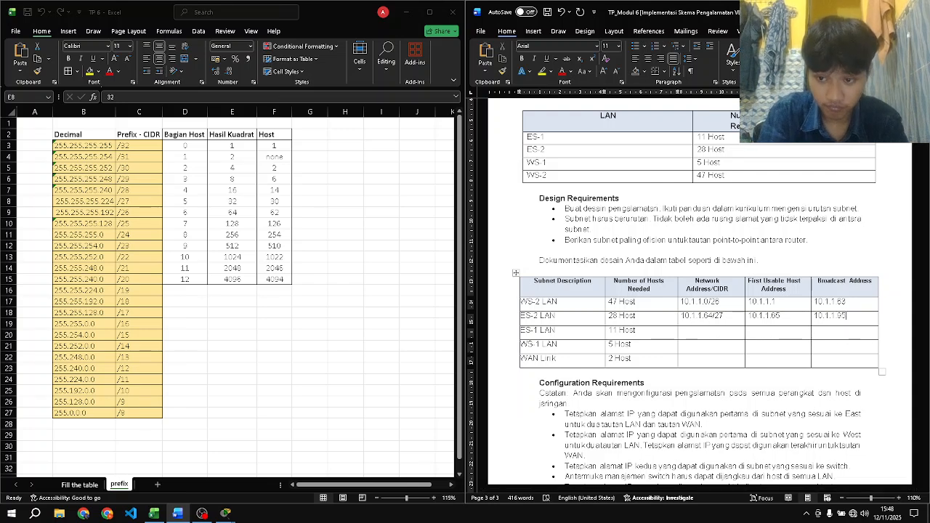
# - Enter 10.1.1.96/28 as the network address for ES-1 LAN in the Word subnet table
pyautogui.press('Left')
pyautogui.press('Left')
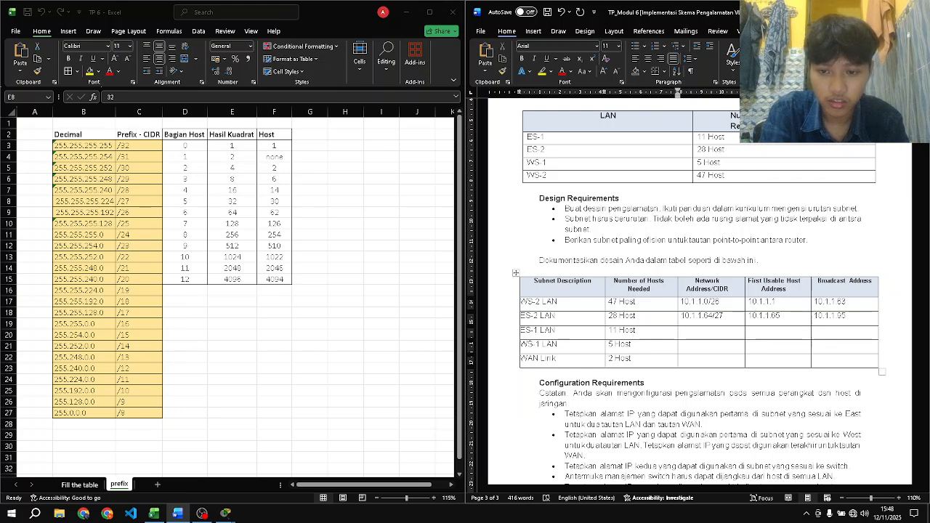
pyautogui.write('10.1.1.')
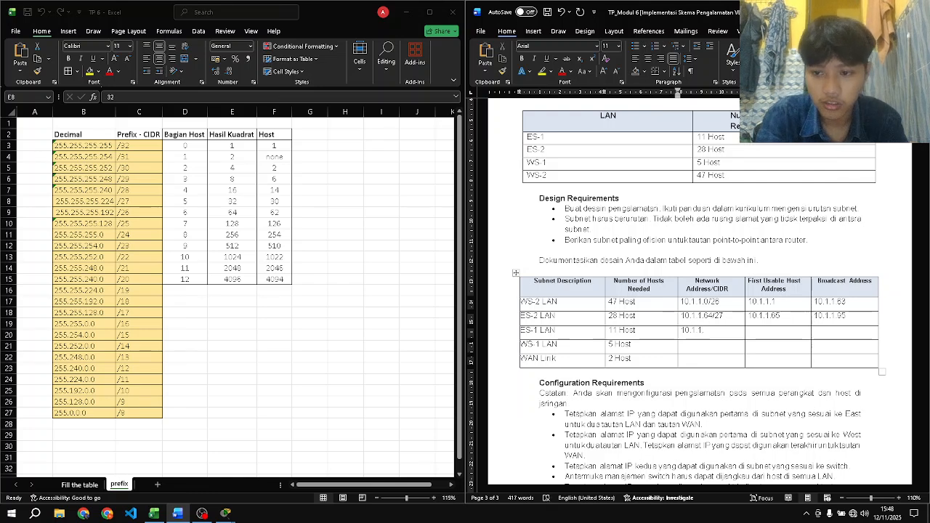
pyautogui.write('96')
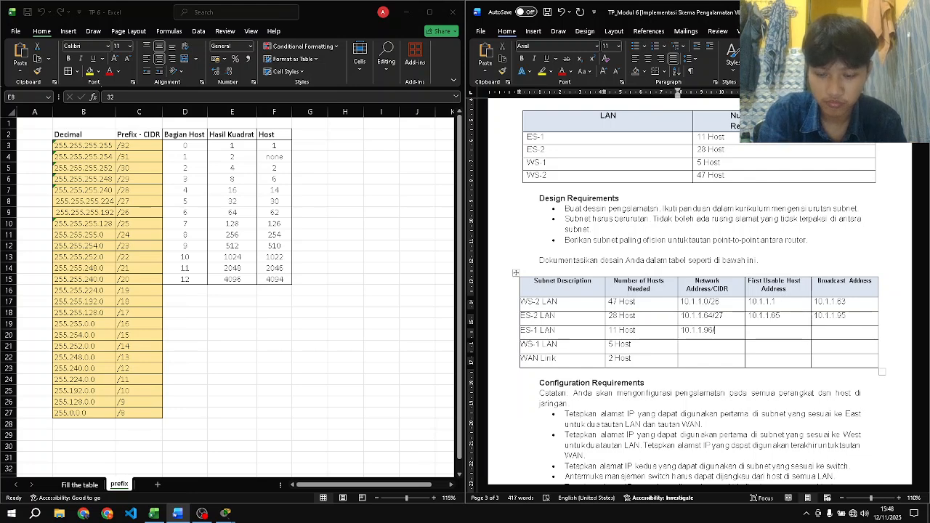
pyautogui.write('/')
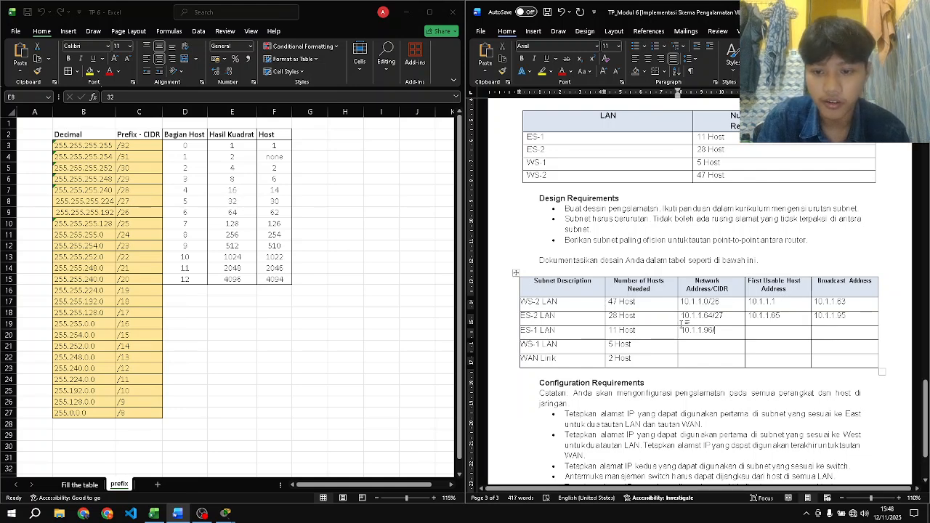
pyautogui.write('28')
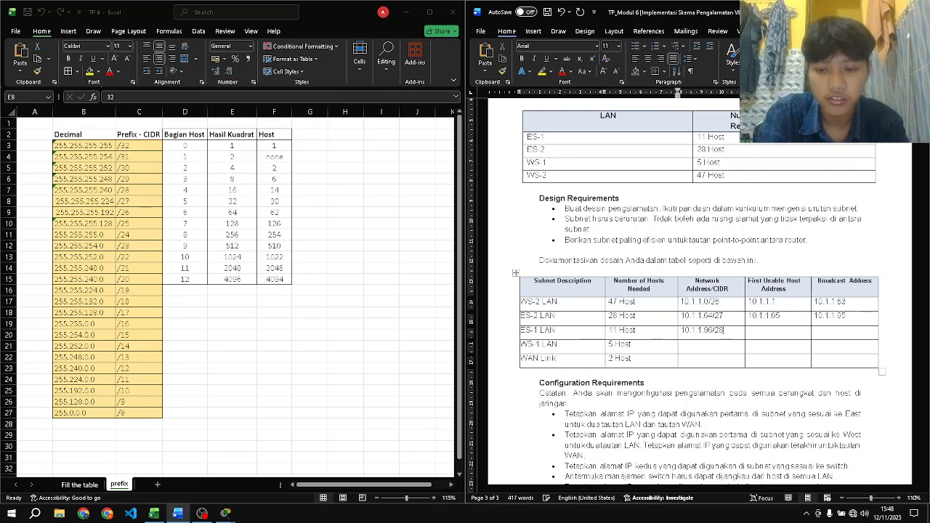
# - Fill in the ES-1 LAN row with first usable host address 10.1.1.97 and broadcast address 10.1.1.111
pyautogui.press('Tab')
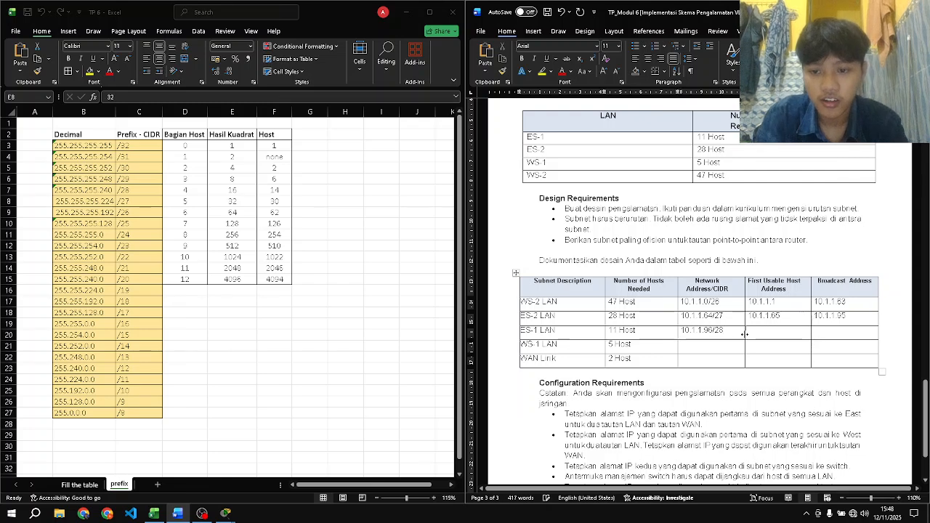
pyautogui.write('10')
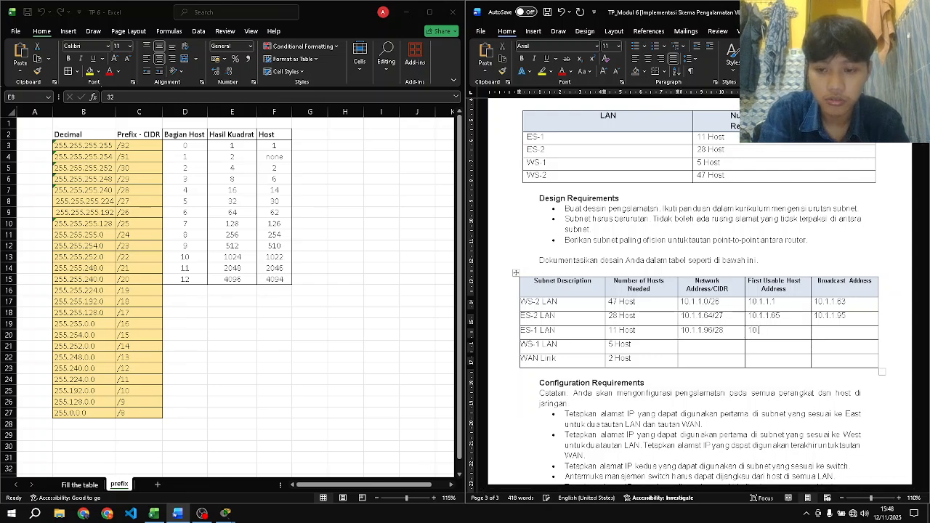
pyautogui.write('.1.1.1')
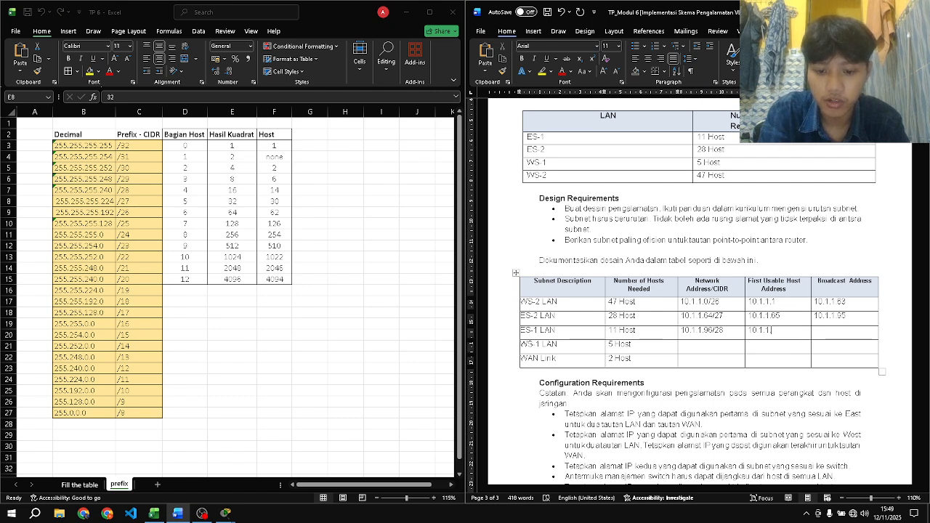
pyautogui.press('BackSpace')
pyautogui.write('97')
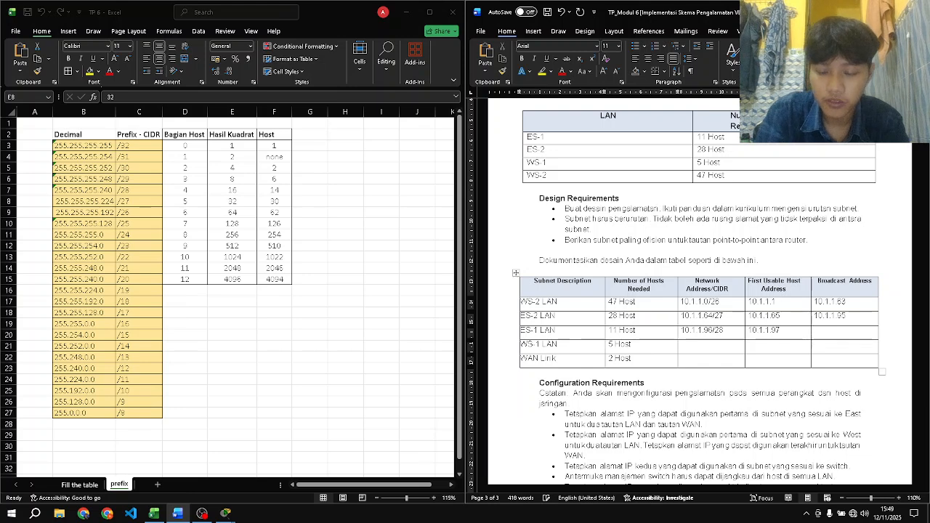
pyautogui.write('10.1.1.')
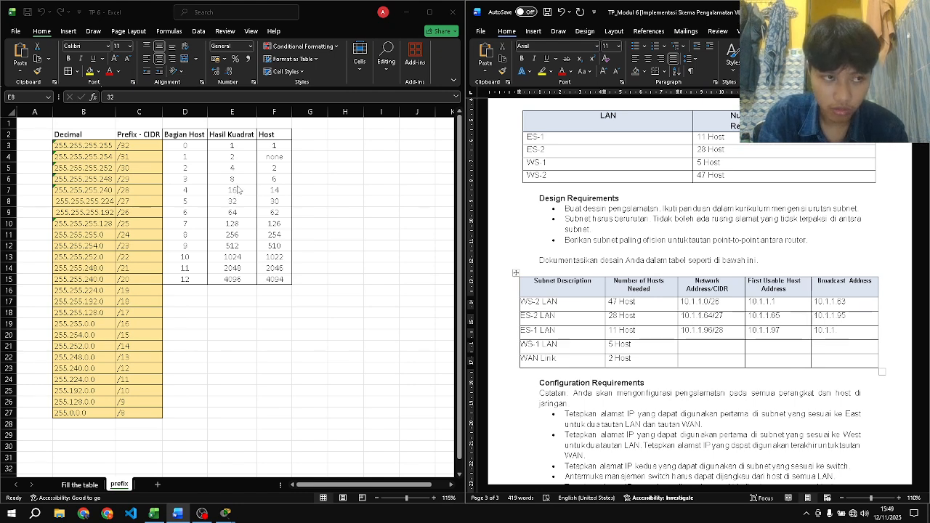
pyautogui.write('111')
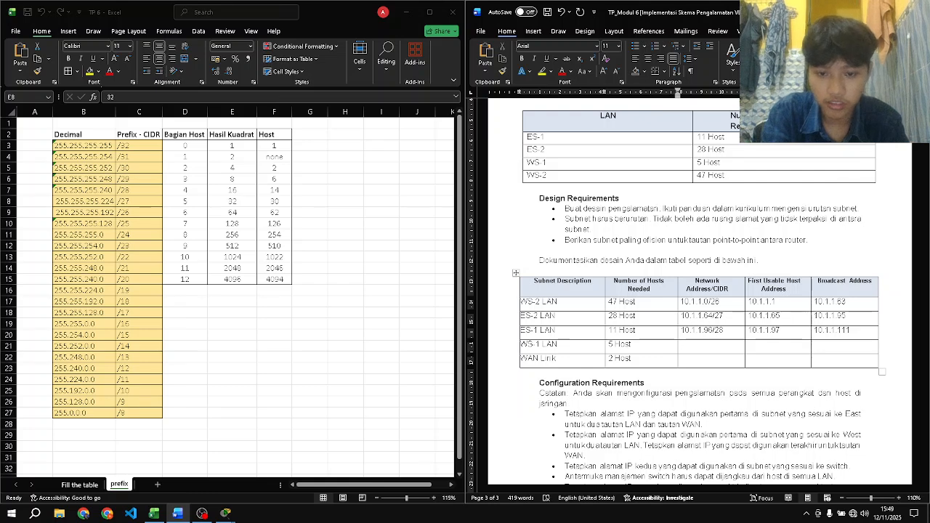
# - Enter 10.1.1.112/29 as the network address for WS-1 LAN, checking the block size of 8 in the Excel prefix sheet
pyautogui.write('0')
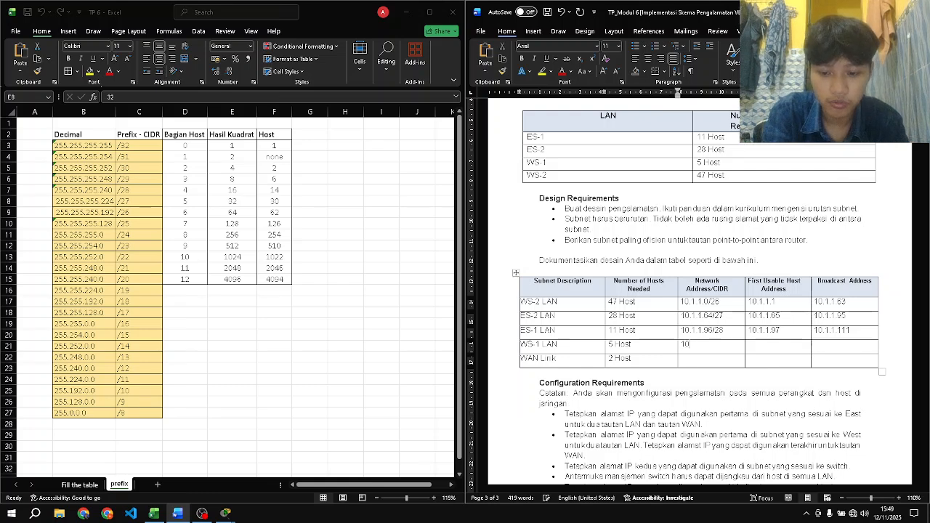
pyautogui.write('.1.1')
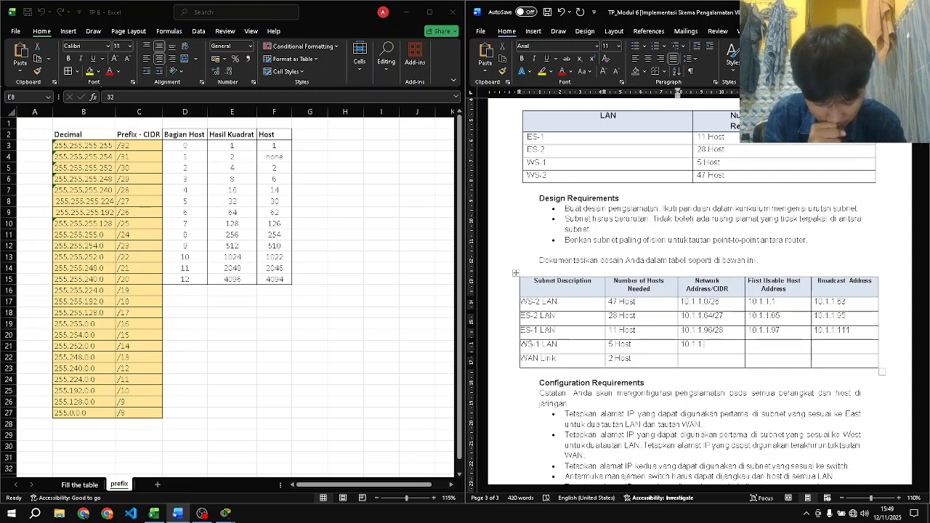
pyautogui.write('.')
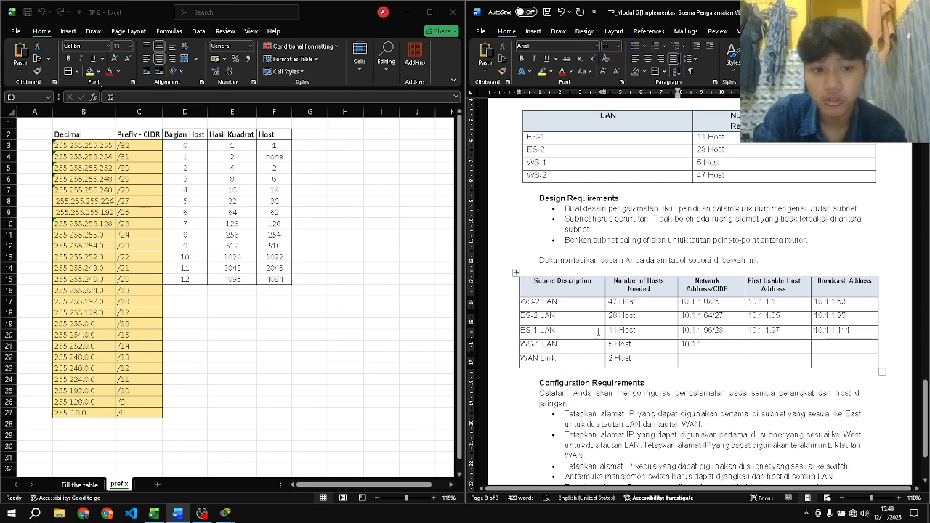
pyautogui.click(240, 178)
pyautogui.click(239, 169)
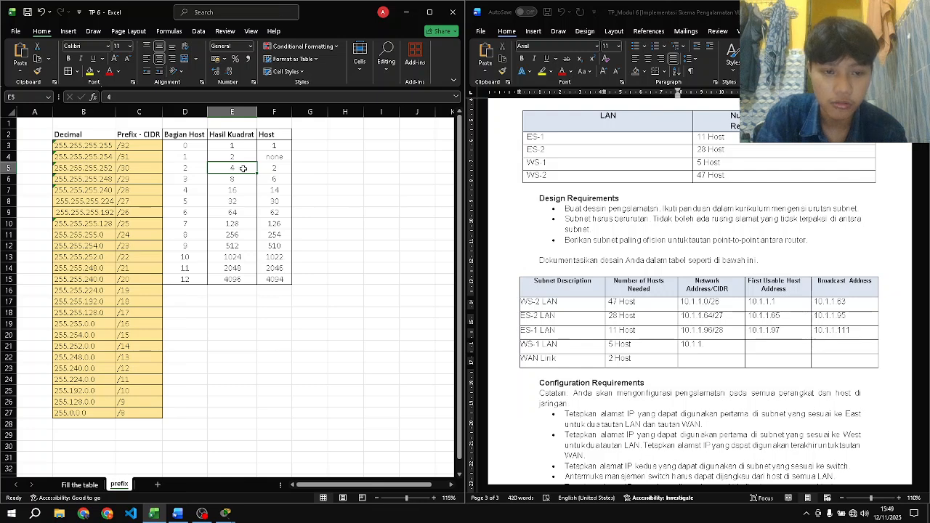
pyautogui.click(242, 179)
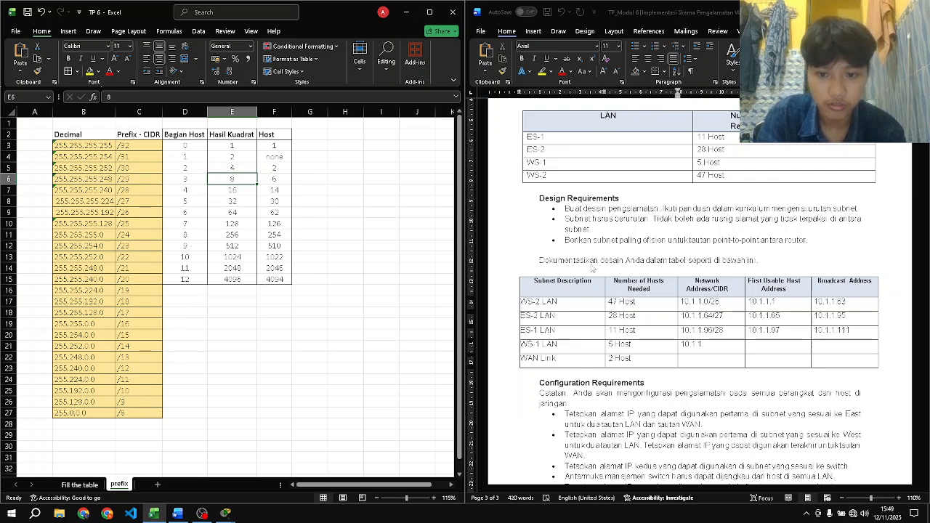
pyautogui.click(712, 346)
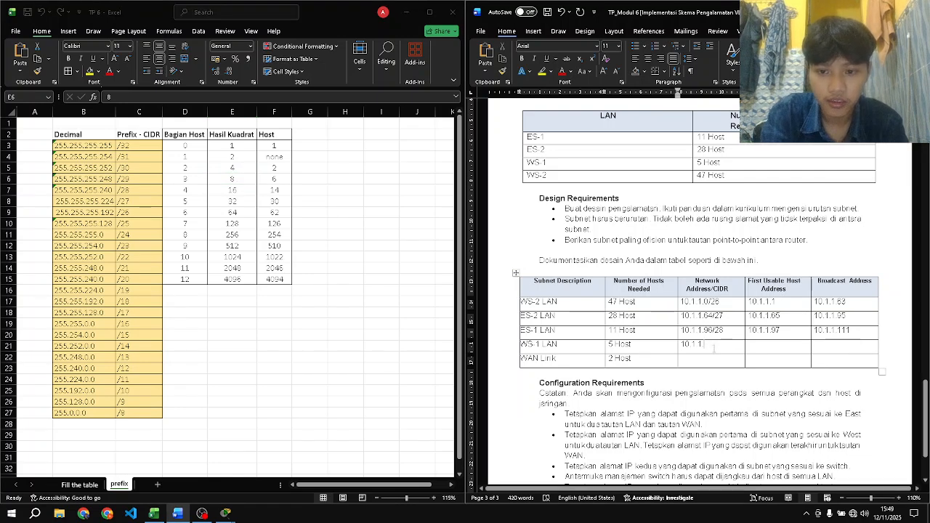
pyautogui.write('112')
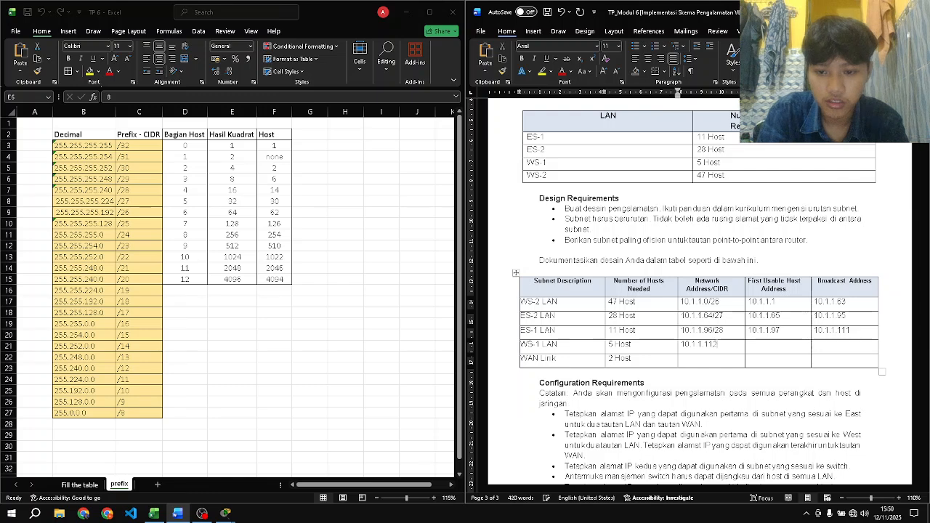
pyautogui.write('28')
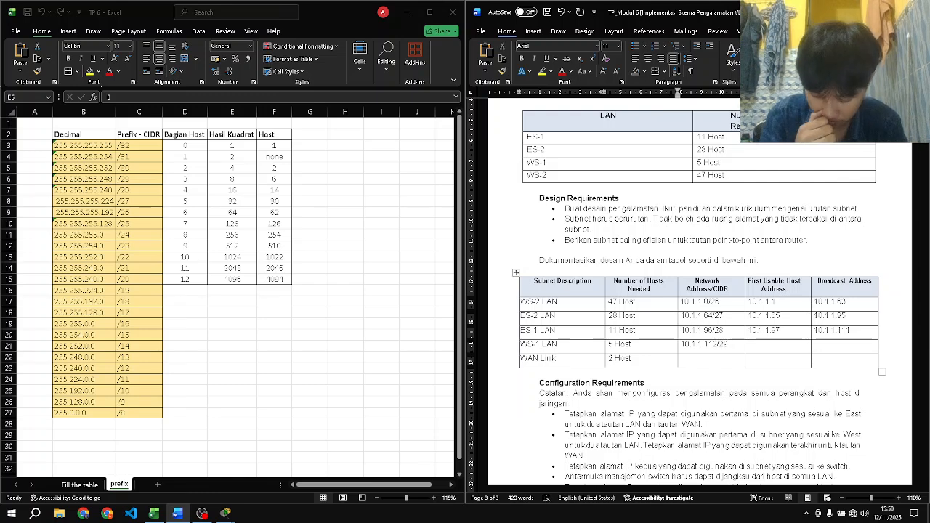
# - Fill in the WS-1 LAN row with first usable host address 10.1.1.113 and broadcast address 10.1.1.119
pyautogui.press('Tab')
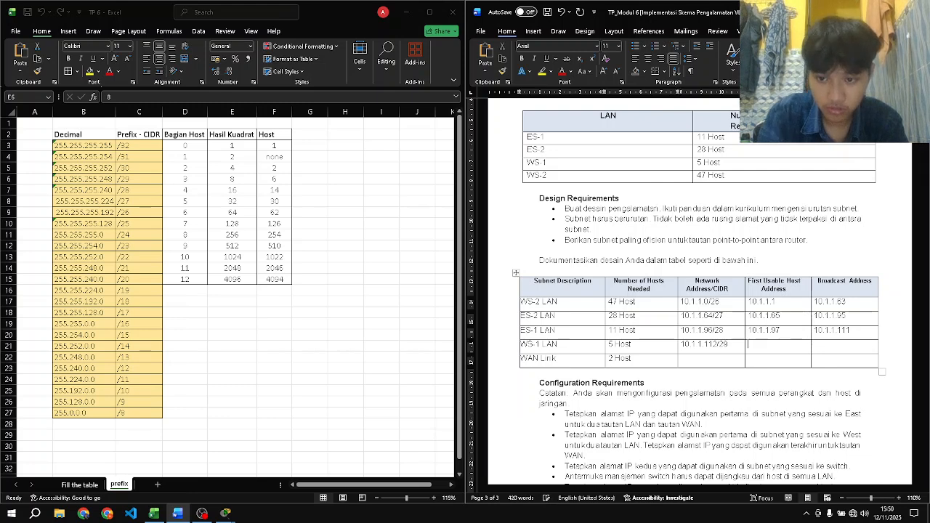
pyautogui.write('10.1.1.')
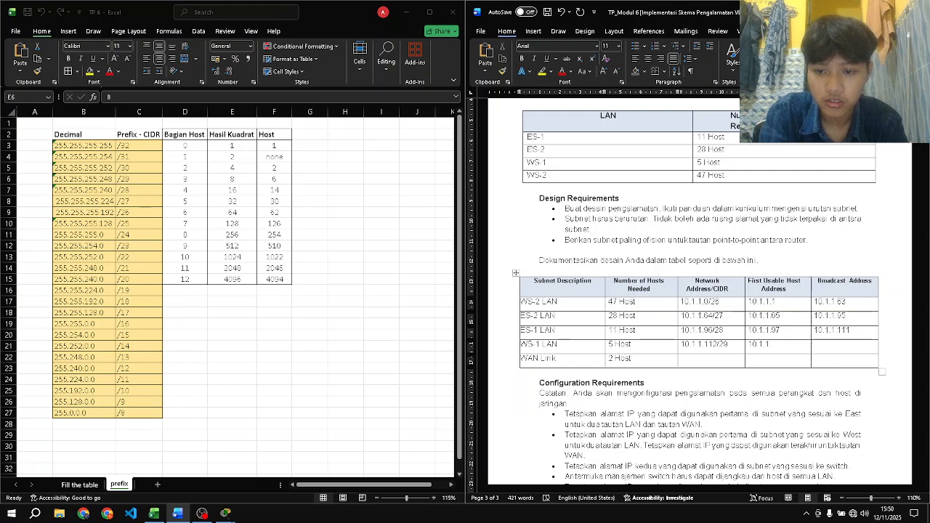
pyautogui.write('113')
pyautogui.press('Tab')
pyautogui.write('10')
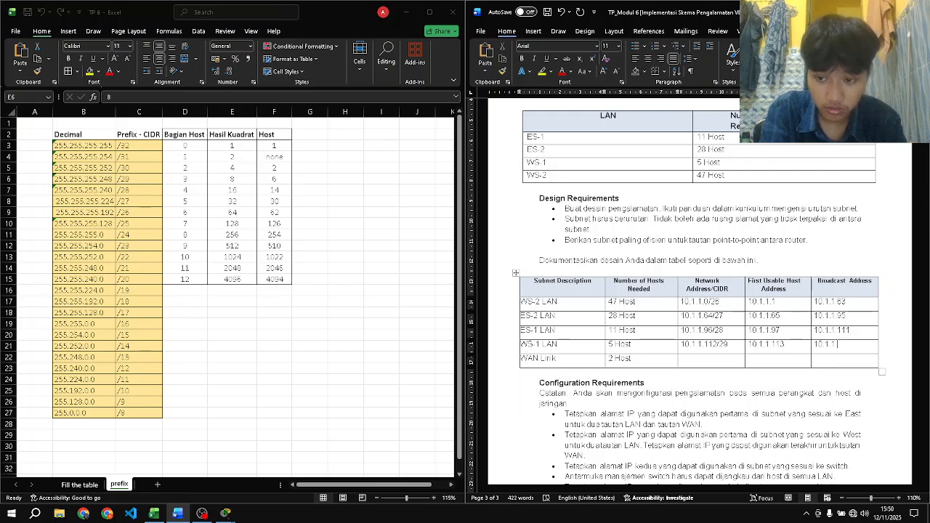
pyautogui.write('119')
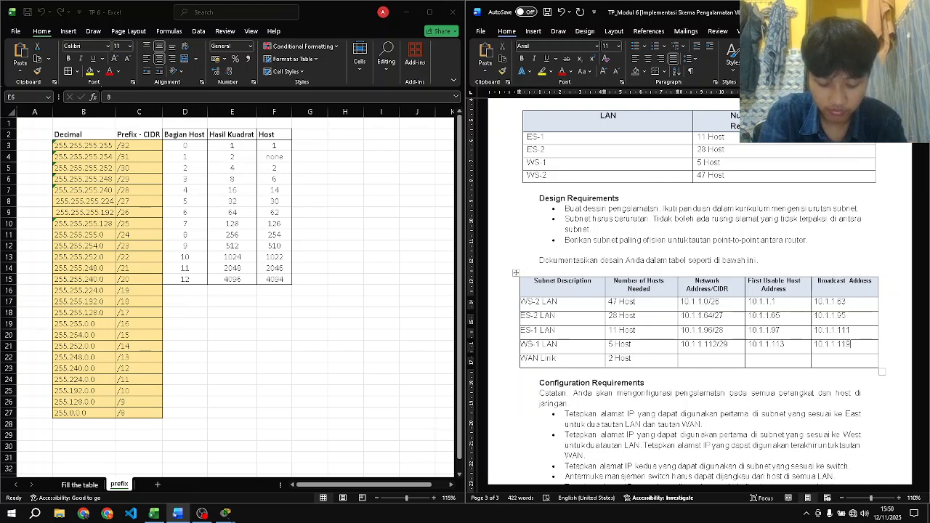
# - Enter 10.1.1.120/30 as the network address for the WAN Link in the subnet table
pyautogui.press('Left')
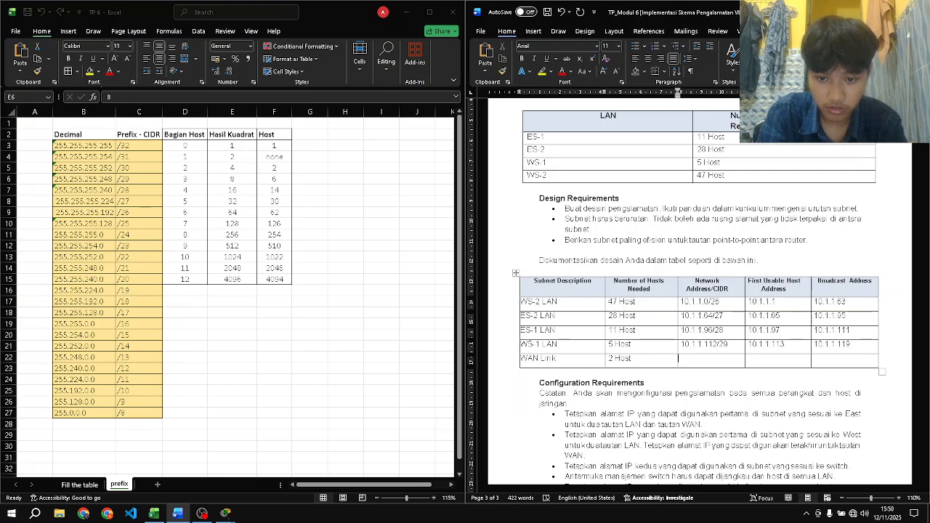
pyautogui.write('10.1.1.')
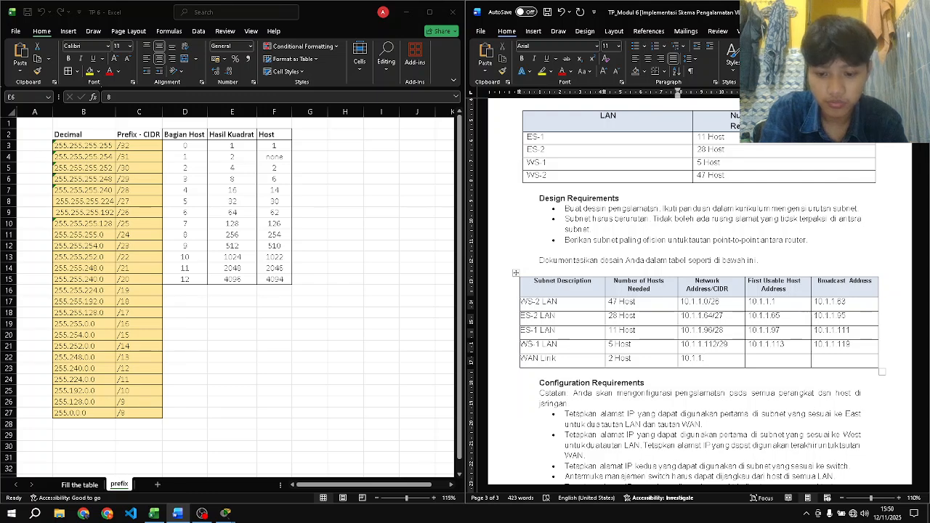
pyautogui.write('120/')
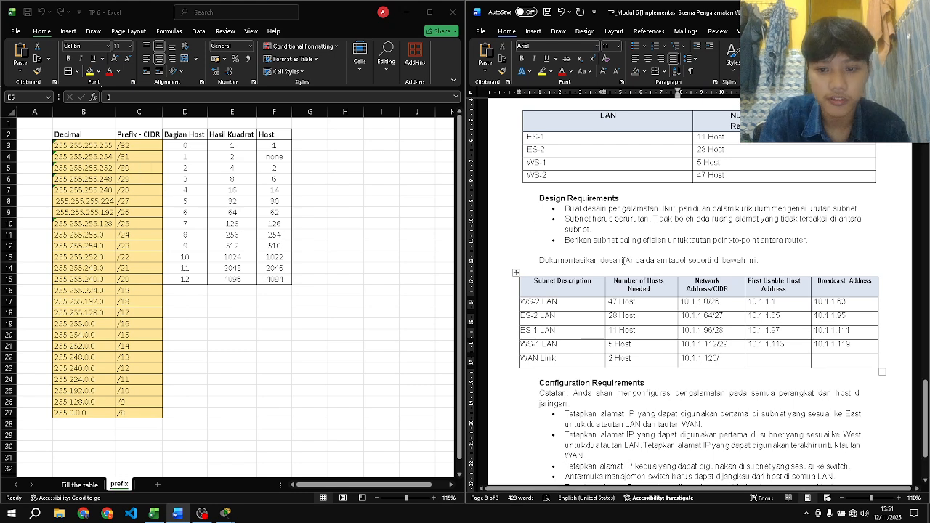
pyautogui.write('30')
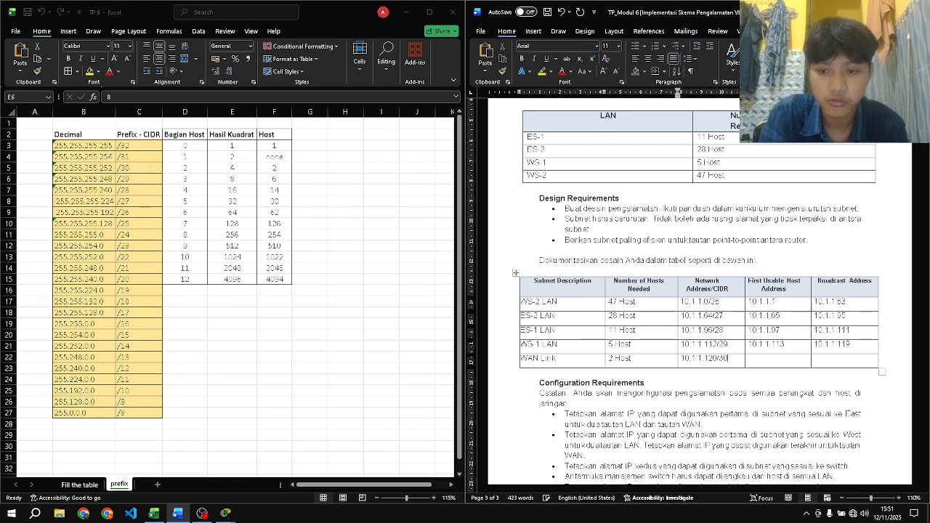
# - Fill in the WAN Link row with first usable host address 10.1.1.121 and broadcast address 10.1.1.123
pyautogui.press('Tab')
pyautogui.write('10')
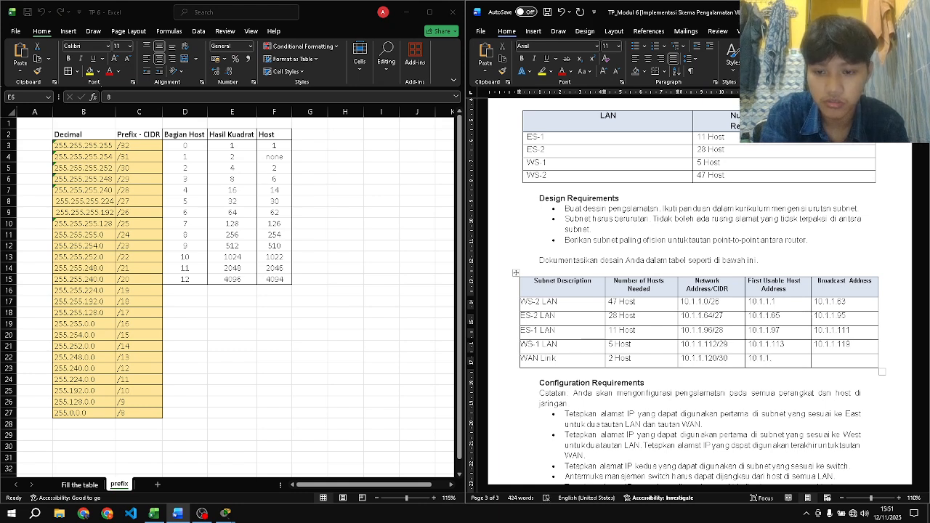
pyautogui.write('.1.1.121')
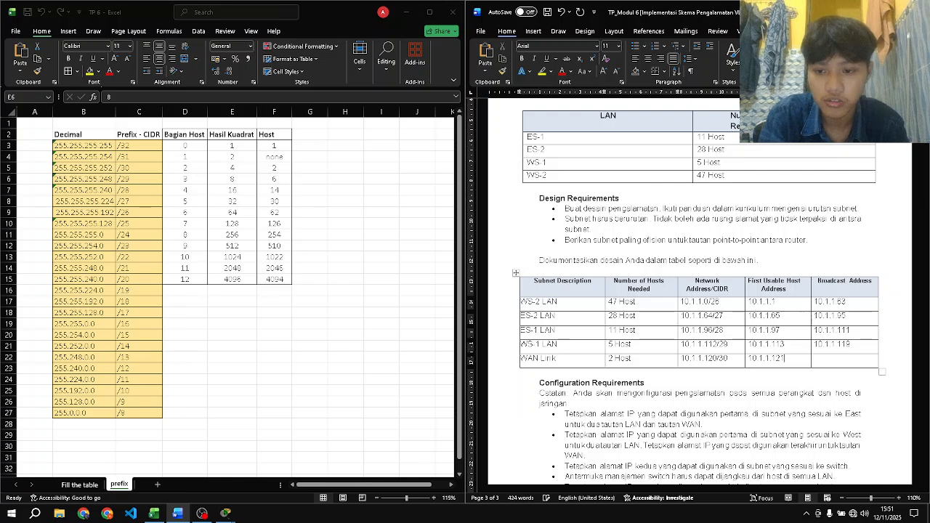
pyautogui.press('Tab')
pyautogui.write('10.1.1')
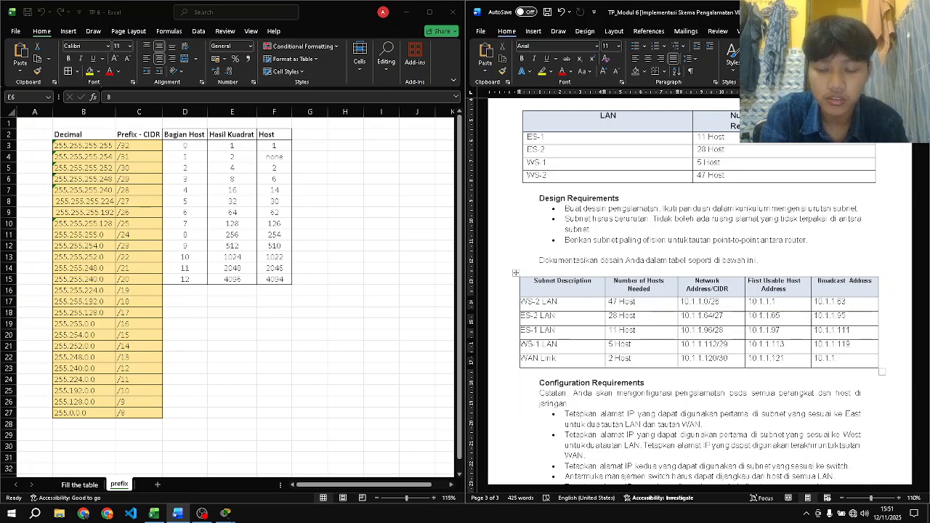
pyautogui.write('.123')
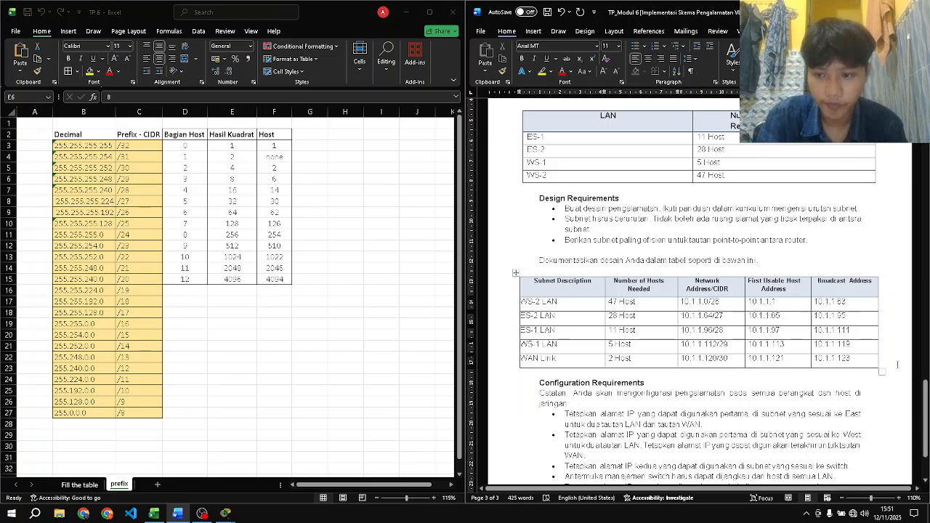
# - Return to the document's Tabel Pengalamatan, close the PT Activity instructions and switch to the Packet Tracer network topology alongside it
pyautogui.scroll(5, 890, 314)
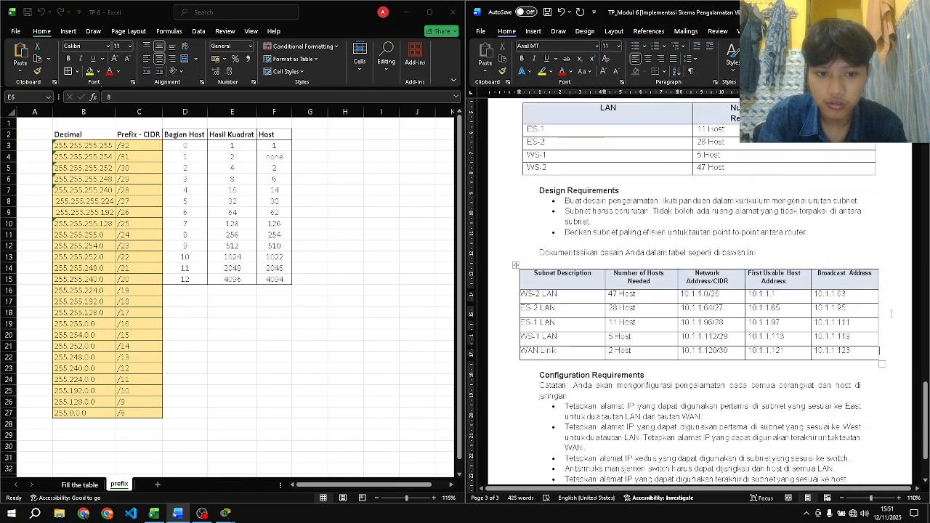
pyautogui.scroll(6, 890, 312)
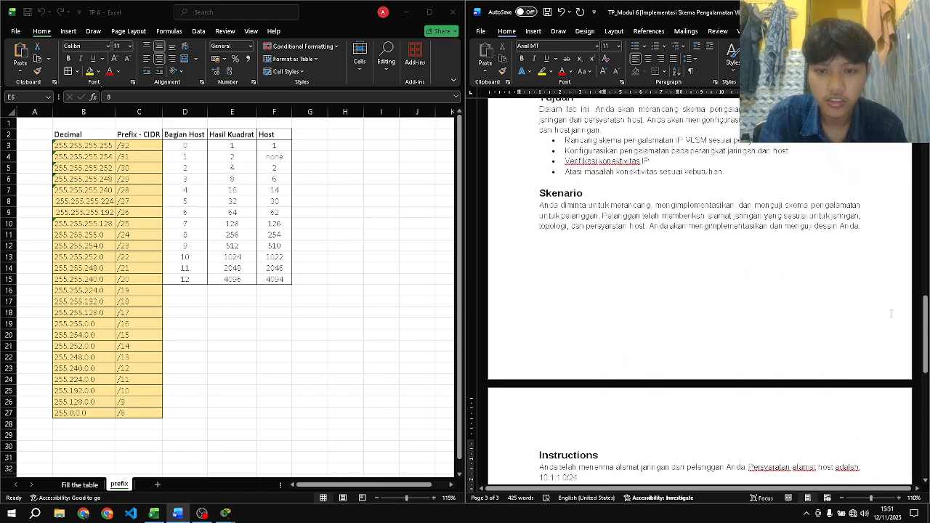
pyautogui.scroll(4, 891, 314)
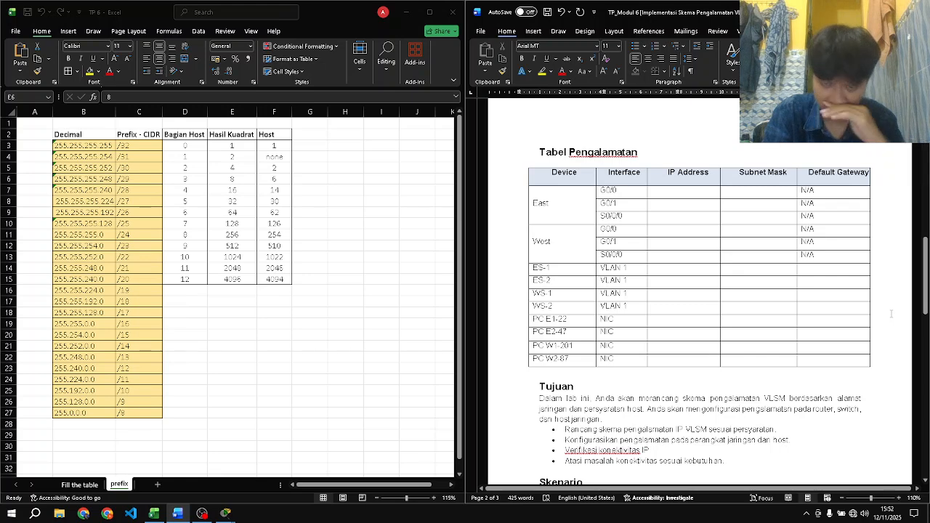
pyautogui.hotkey('alt', 'Tab')
pyautogui.hotkey('alt', 'Tab')
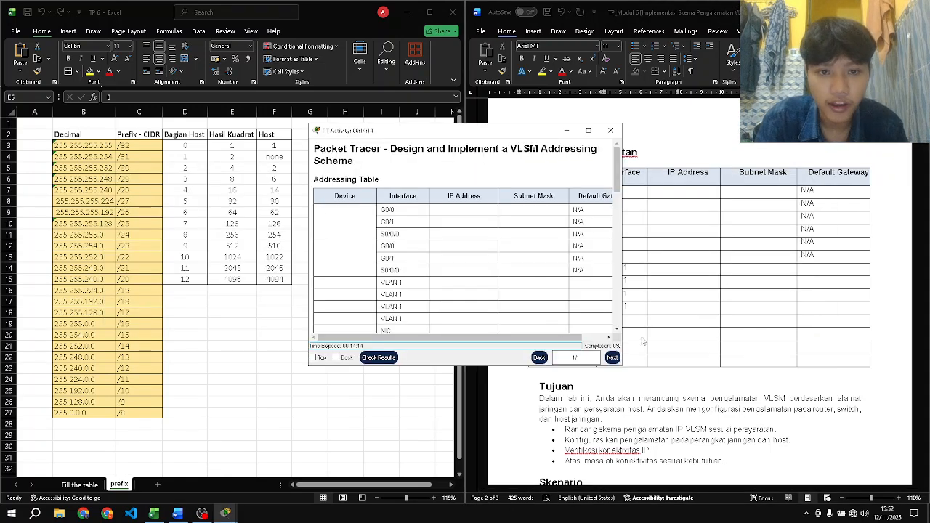
pyautogui.click(611, 130)
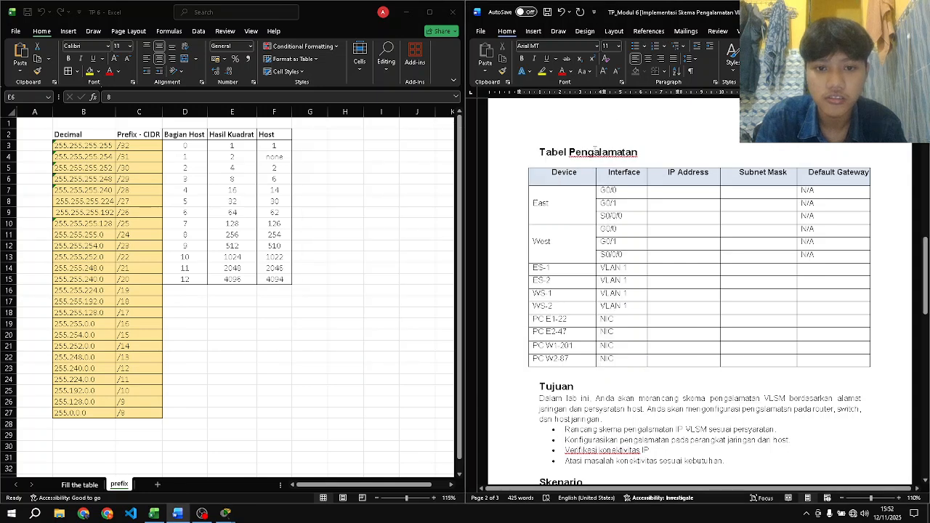
pyautogui.hotkey('alt', 'Tab')
pyautogui.hotkey('alt', 'Tab')
pyautogui.hotkey('alt', 'Tab')
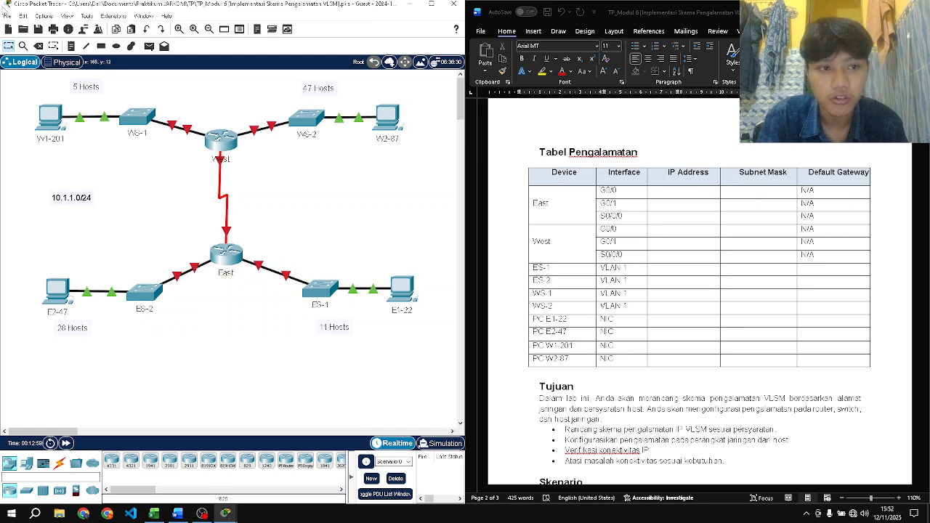
# - Set the Packet Tracer preferences to always show port labels in the logical workspace
pyautogui.click(43, 16)
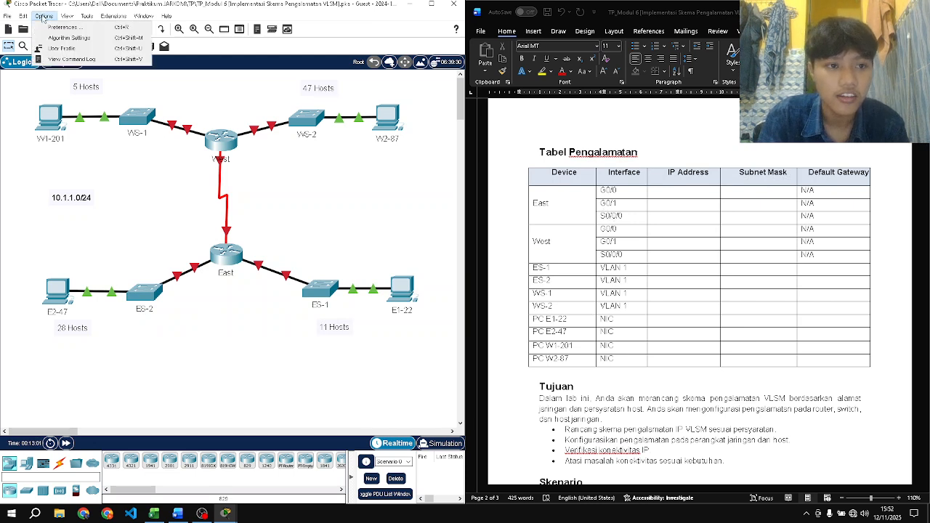
pyautogui.click(63, 27)
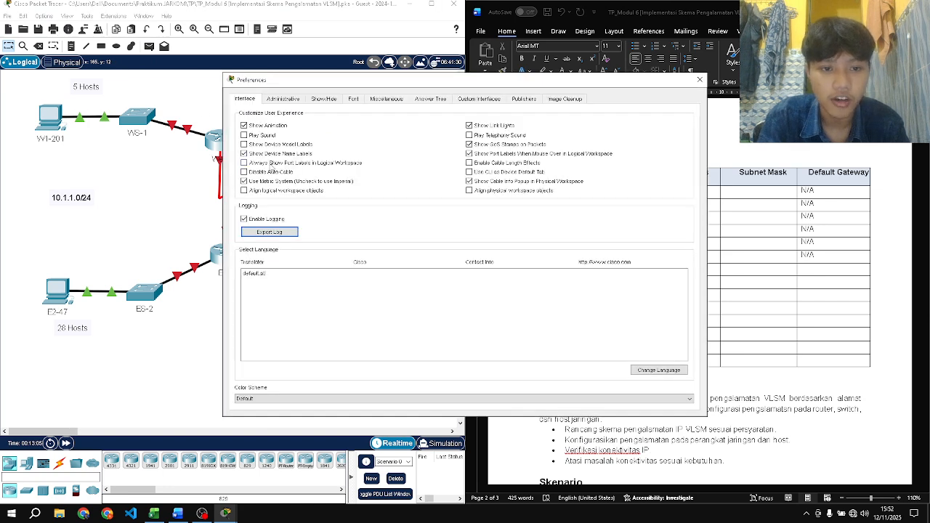
pyautogui.click(270, 164)
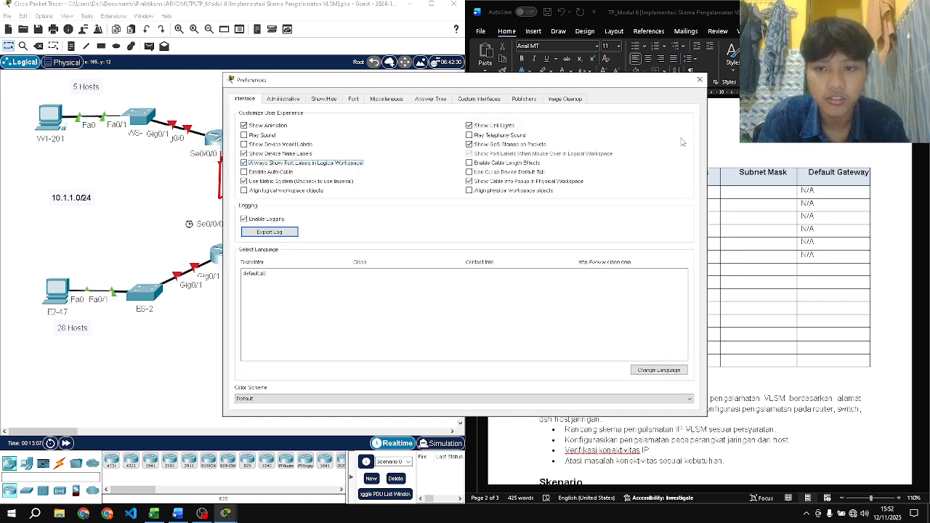
pyautogui.click(701, 82)
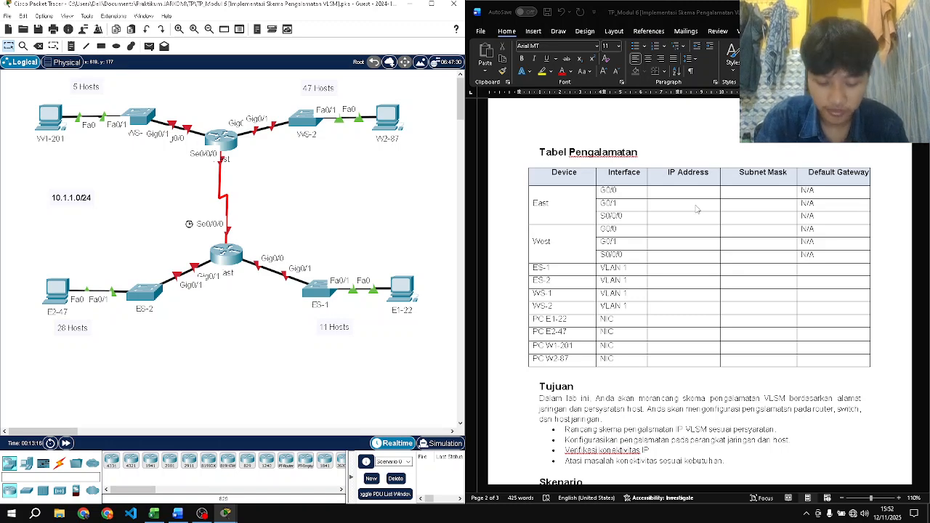
# - Copy the ES-1 LAN's first usable address 10.1.1.97 from the subnet table into East's G0/0 IP address in the Tabel Pengalamatan
pyautogui.scroll(-1, 696, 209)
pyautogui.scroll(-1, 696, 210)
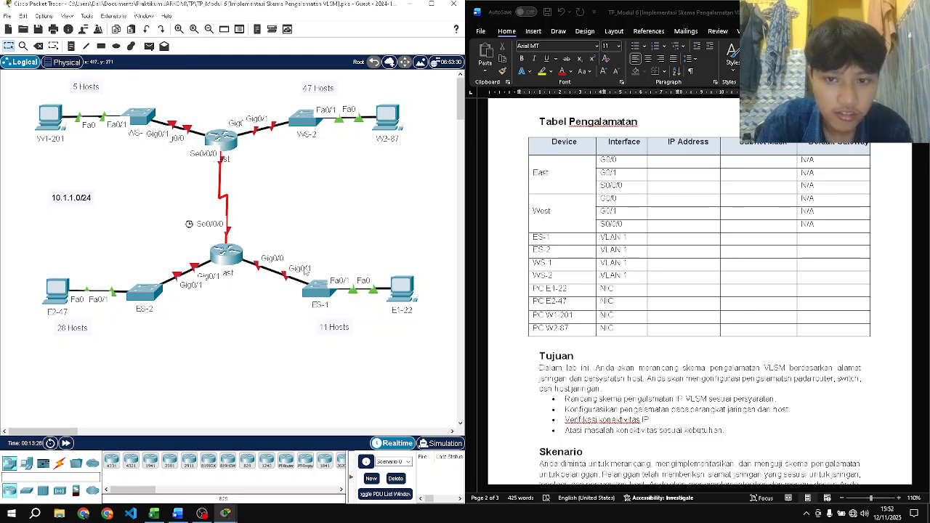
pyautogui.scroll(-6, 573, 216)
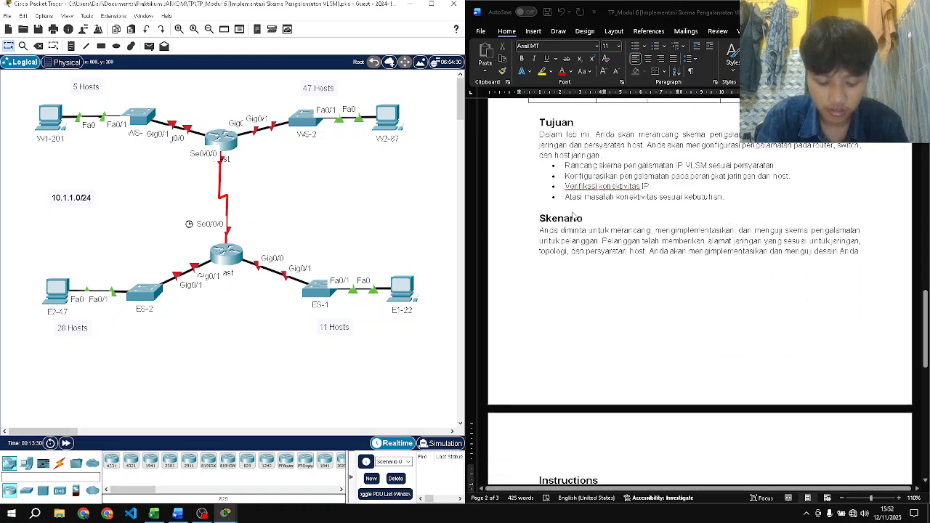
pyautogui.scroll(1, 574, 216)
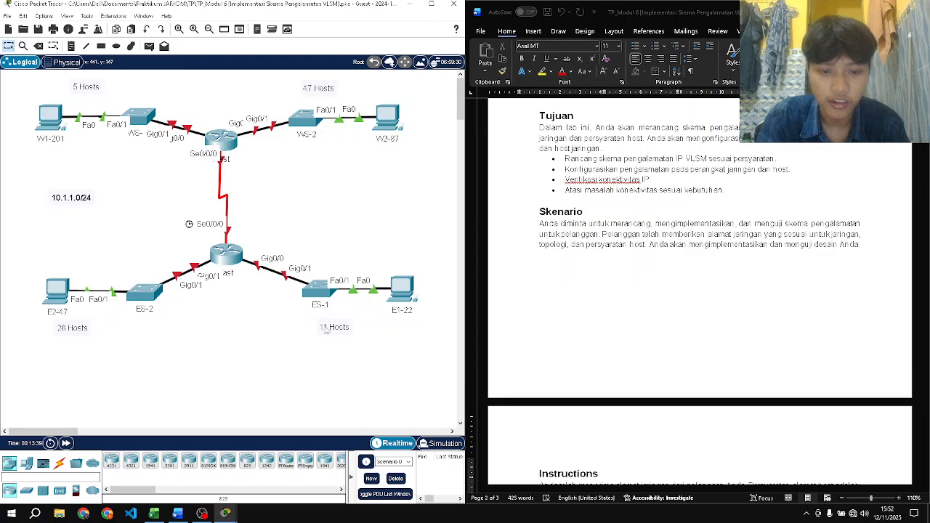
pyautogui.scroll(-5, 566, 279)
pyautogui.scroll(-6, 567, 281)
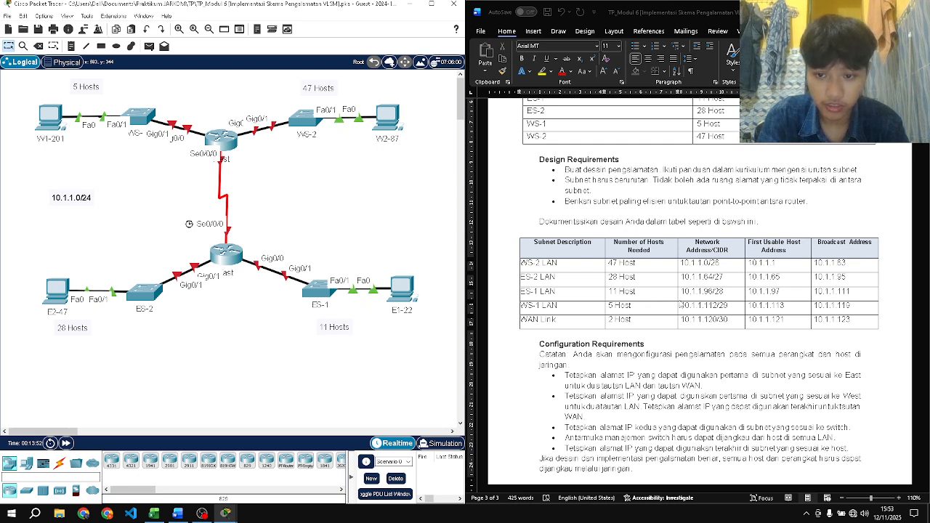
pyautogui.click(748, 290)
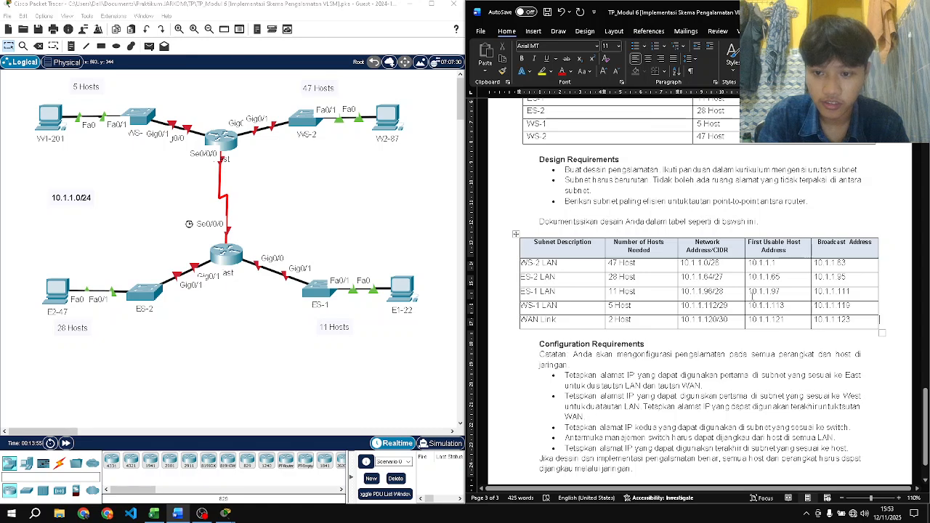
pyautogui.click(748, 290)
pyautogui.moveTo(749, 292); pyautogui.dragTo(780, 295)
pyautogui.hotkey('ctrl', 'c')
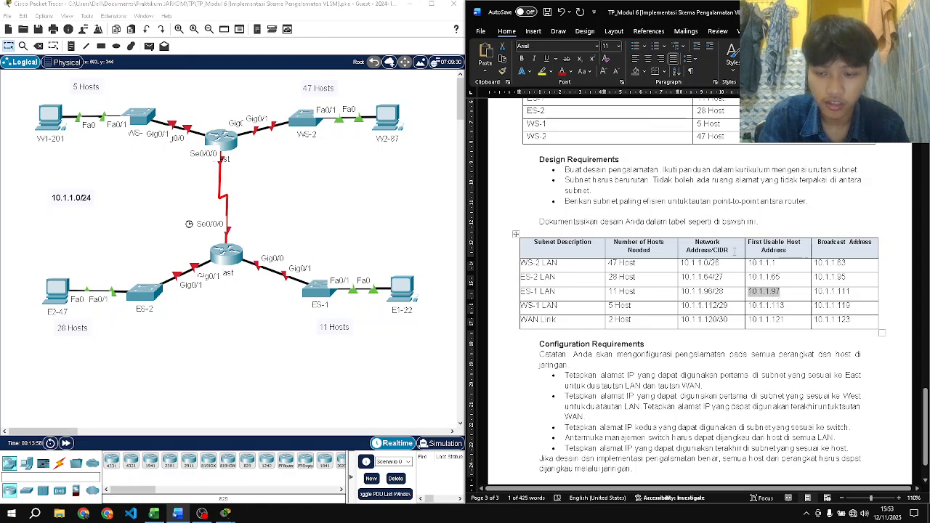
pyautogui.scroll(15, 734, 251)
pyautogui.scroll(5, 733, 252)
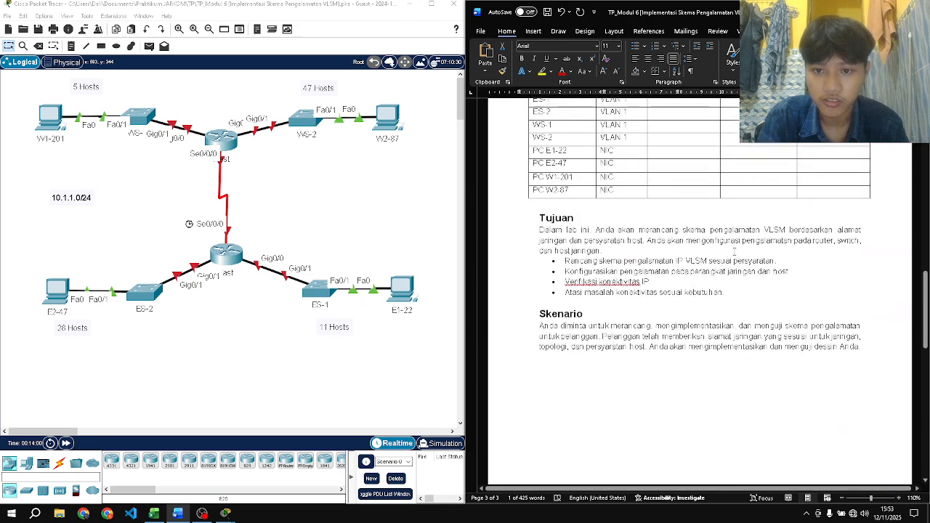
pyautogui.click(690, 156)
pyautogui.hotkey('ctrl', 'v')
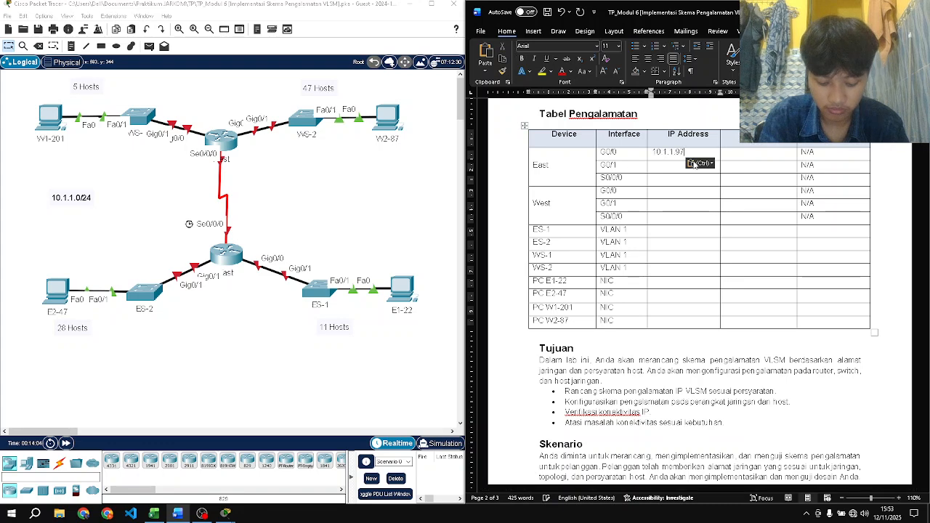
# - Fill in East's G0/1 IP address with 10.1.1.65, copied from the ES-2 LAN's first usable host address
pyautogui.press('Down')
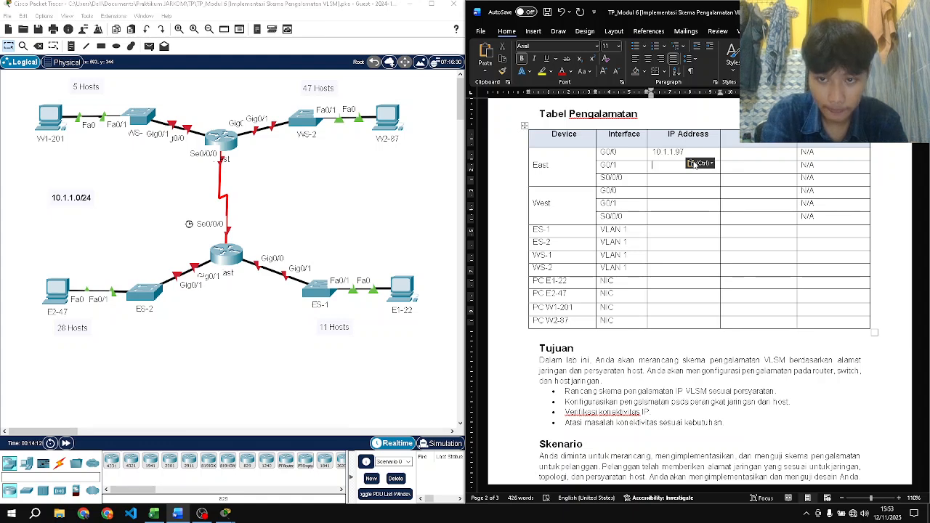
pyautogui.scroll(-1, 695, 165)
pyautogui.scroll(-3, 693, 165)
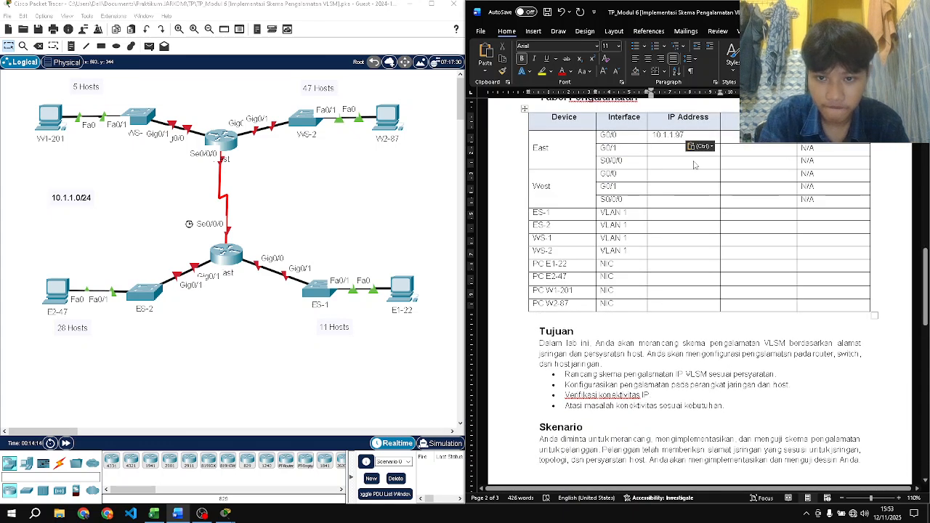
pyautogui.scroll(-3, 693, 160)
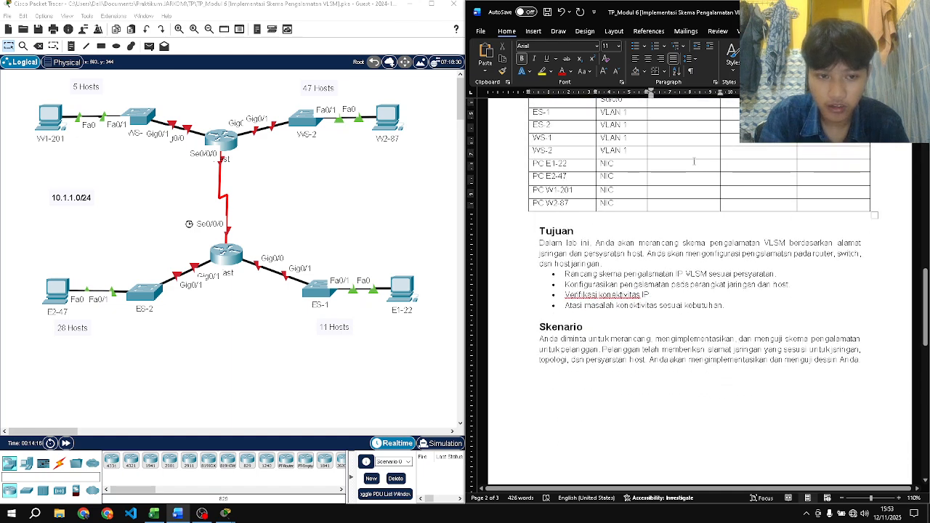
pyautogui.scroll(4, 694, 161)
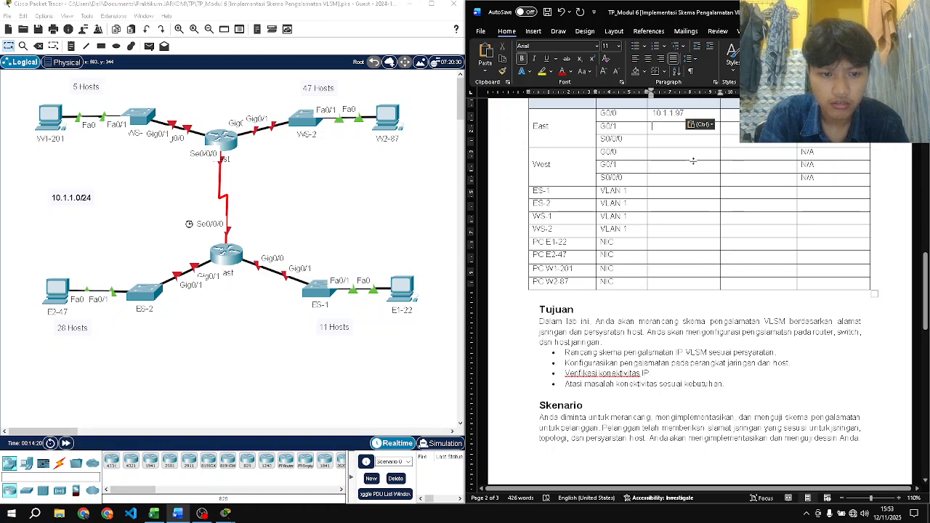
pyautogui.scroll(-5, 694, 161)
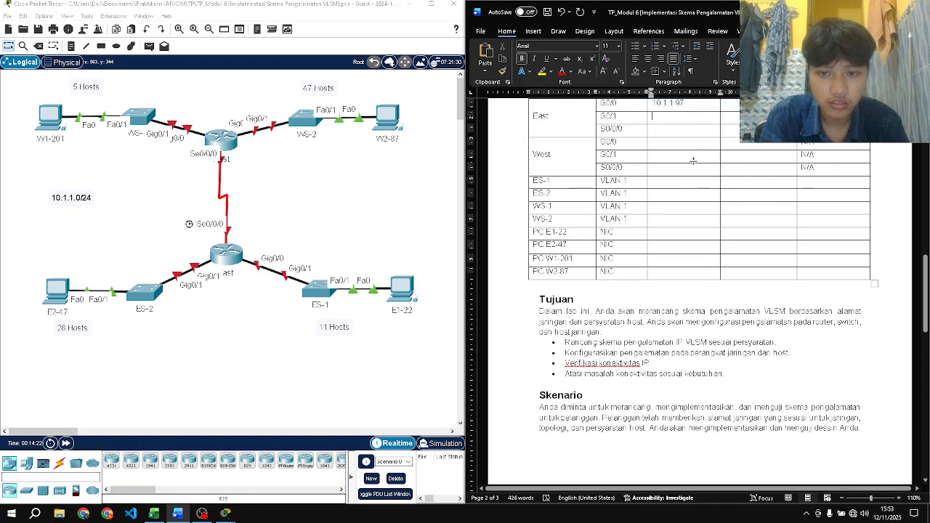
pyautogui.scroll(-10, 694, 161)
pyautogui.scroll(-14, 693, 161)
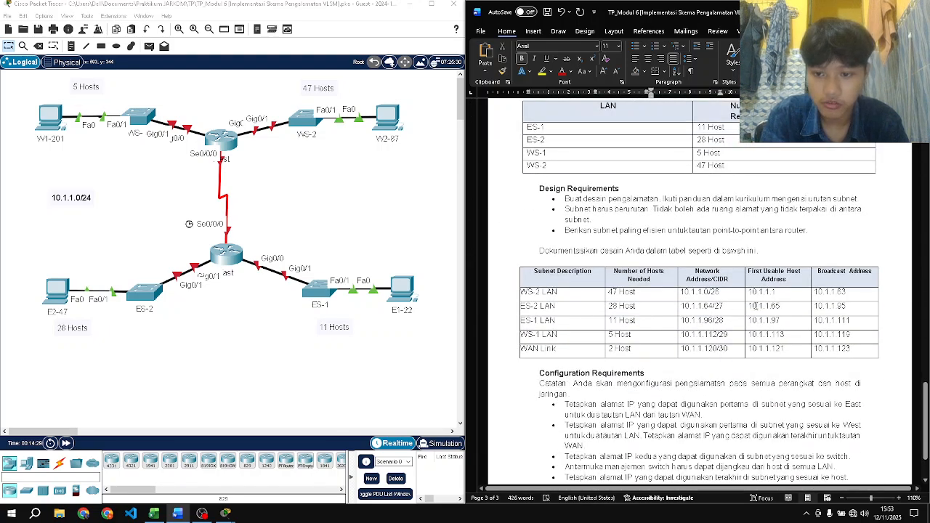
pyautogui.moveTo(750, 305); pyautogui.dragTo(782, 306)
pyautogui.hotkey('ctrl', 'c')
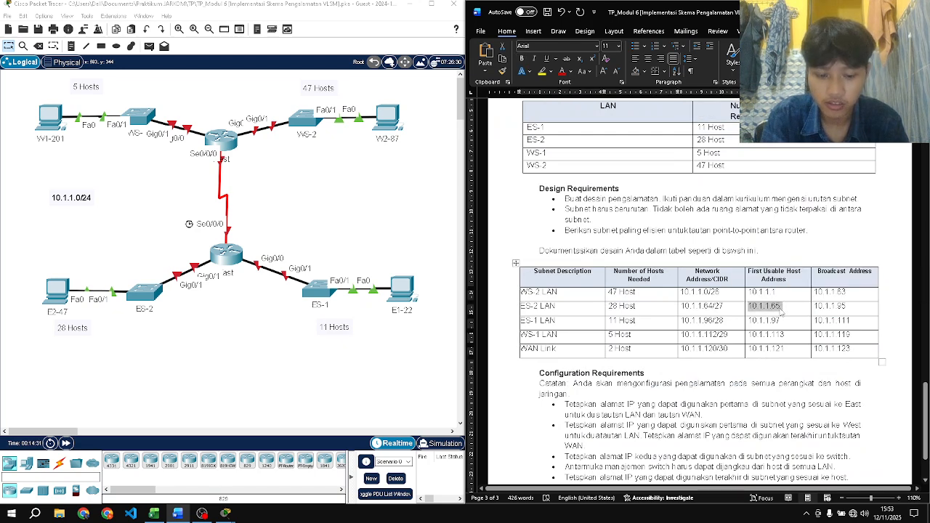
pyautogui.scroll(15, 719, 293)
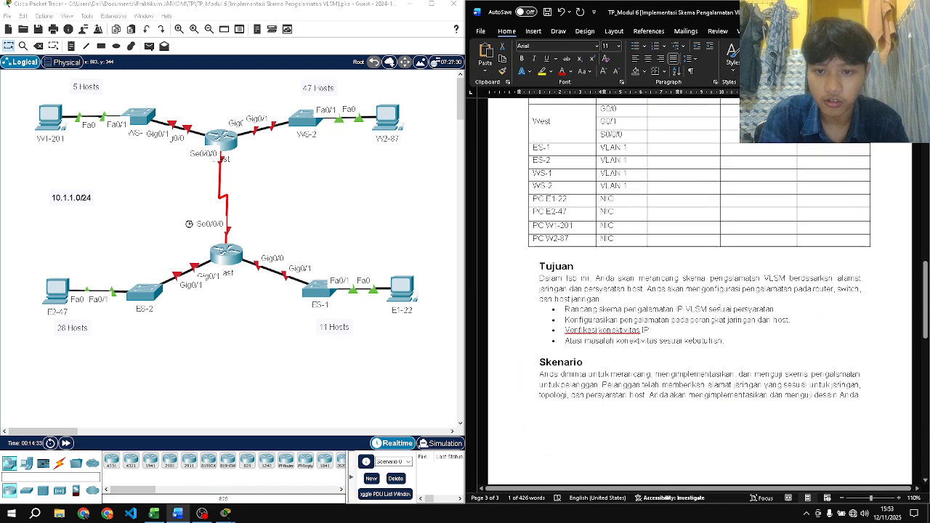
pyautogui.click(689, 211)
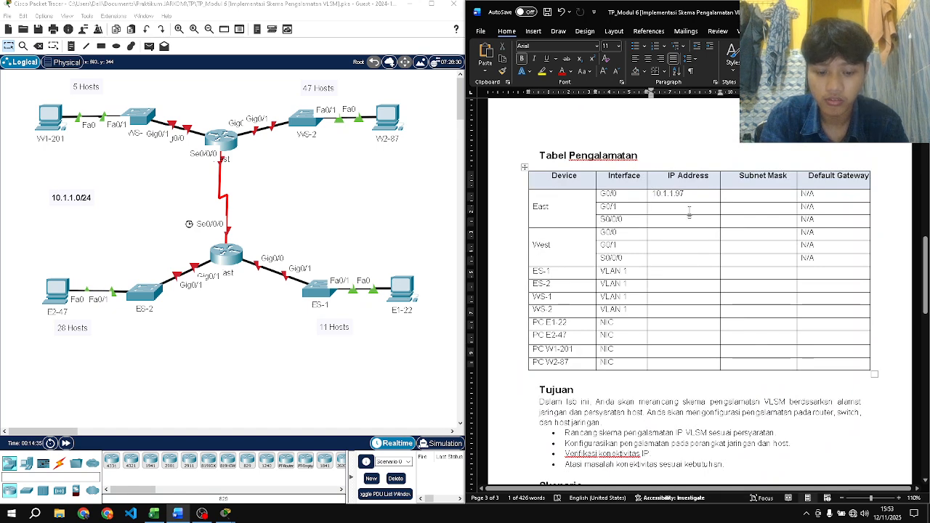
pyautogui.hotkey('ctrl', 'v')
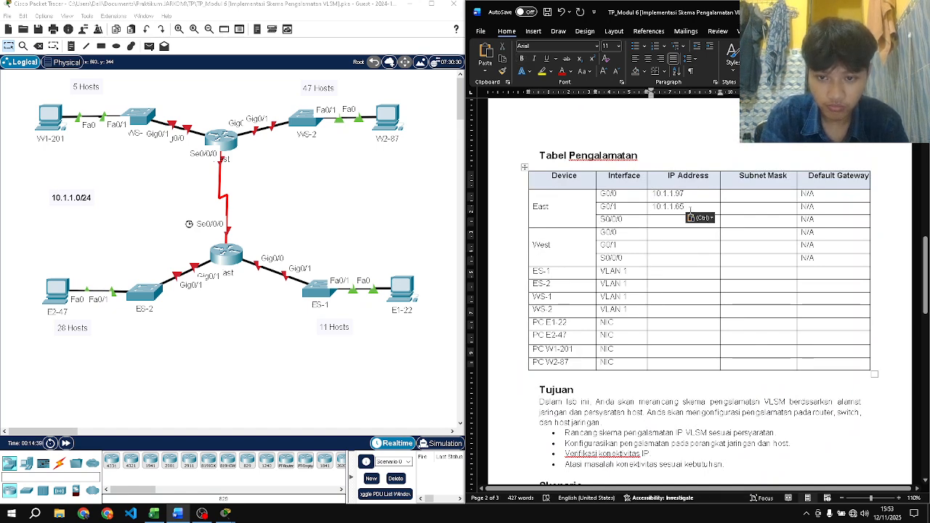
# - Copy the WAN Link's first usable host address 10.1.1.121 into the IP address of East's S0/0/0 interface
pyautogui.scroll(-1, 690, 209)
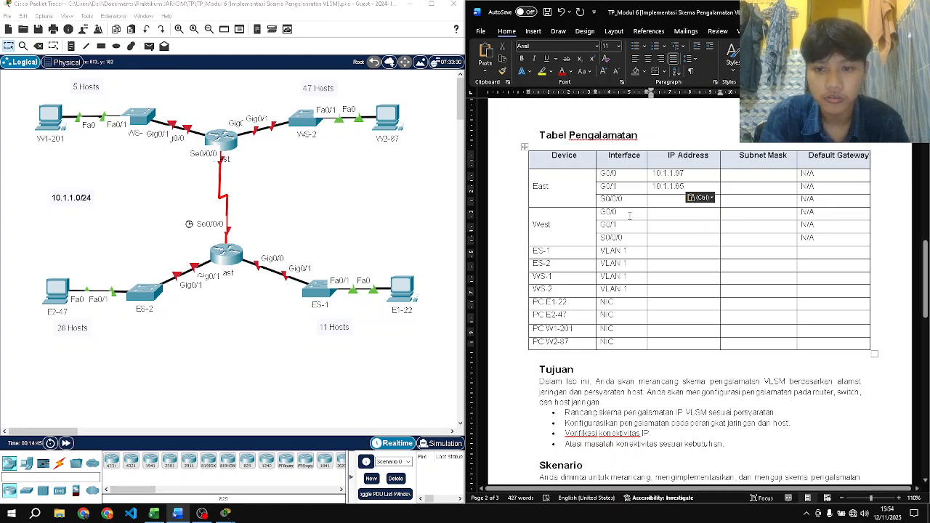
pyautogui.scroll(-1, 696, 236)
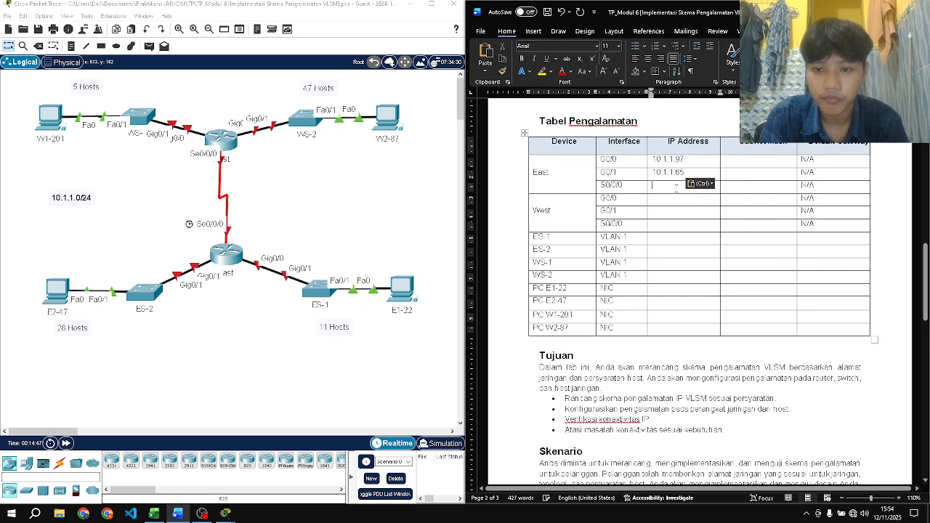
pyautogui.scroll(-10, 675, 187)
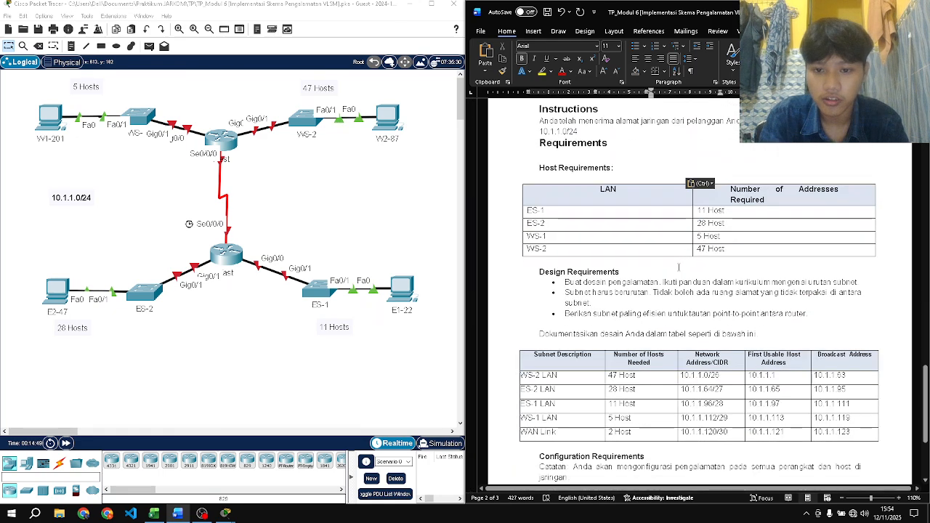
pyautogui.scroll(-2, 678, 267)
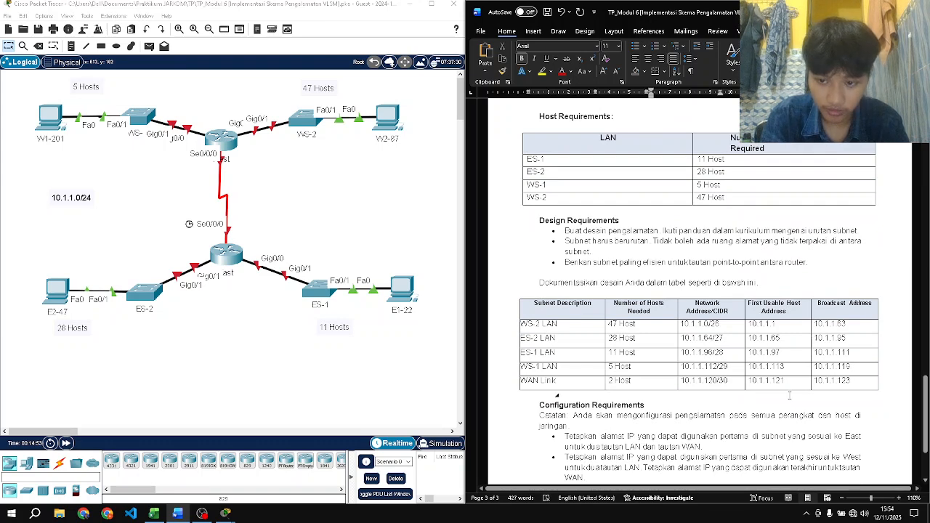
pyautogui.moveTo(789, 383); pyautogui.dragTo(749, 383)
pyautogui.hotkey('ctrl', 'c')
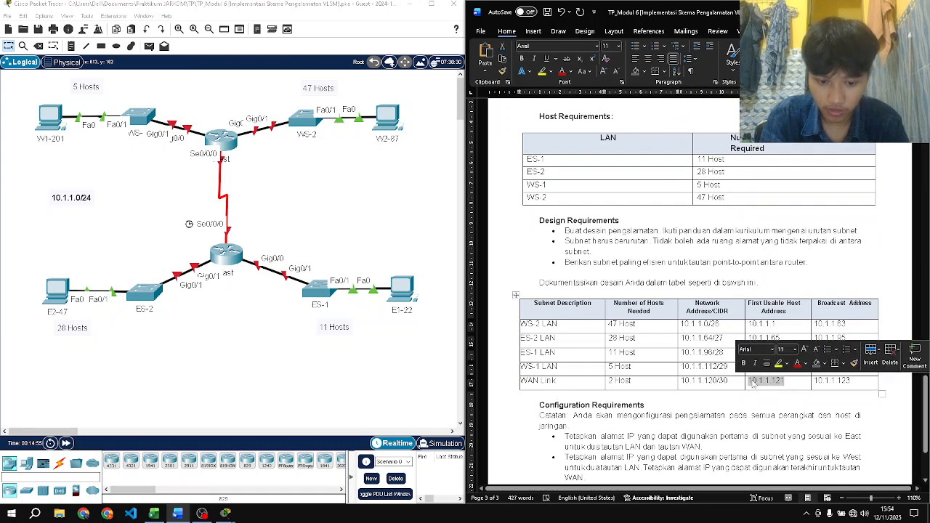
pyautogui.scroll(15, 704, 310)
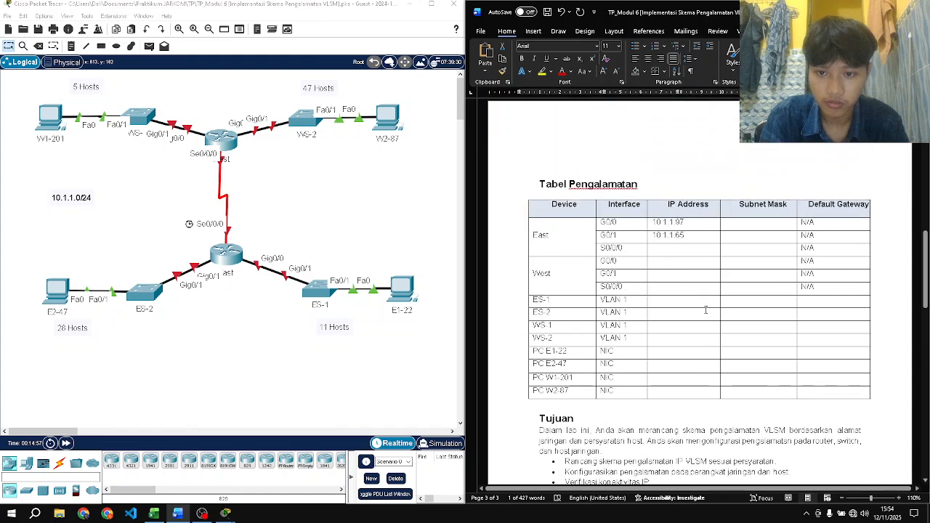
pyautogui.click(689, 249)
pyautogui.hotkey('ctrl', 'v')
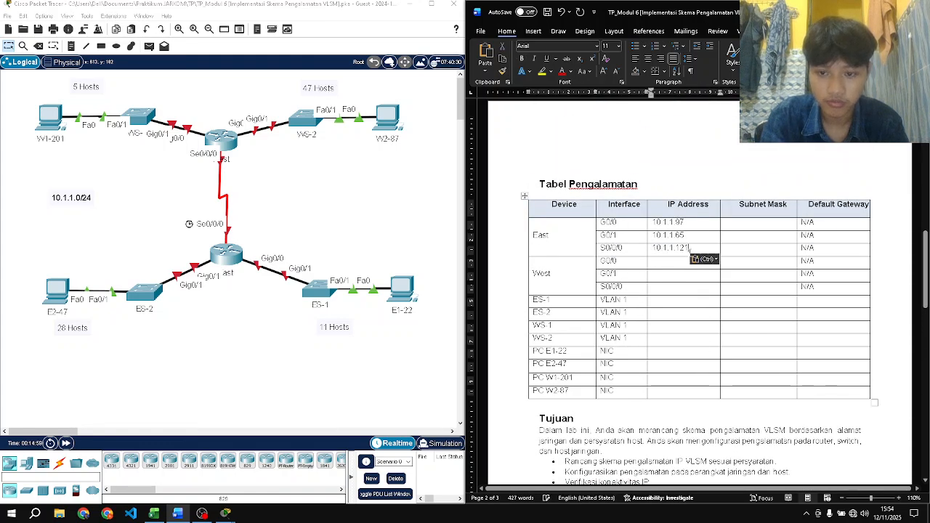
# - Set West's G0/0 IP address to 10.1.1.113, copied from the WS-1 LAN's first usable host address
pyautogui.scroll(-1, 676, 220)
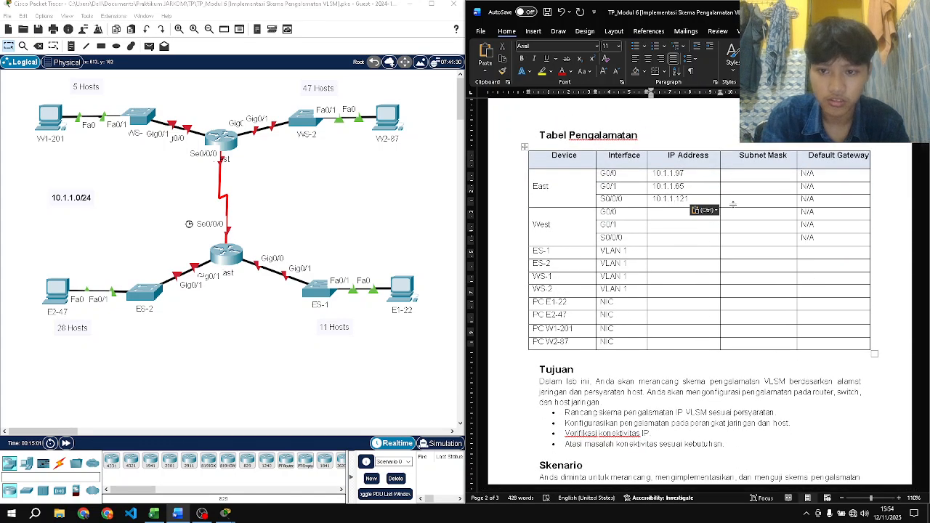
pyautogui.click(677, 218)
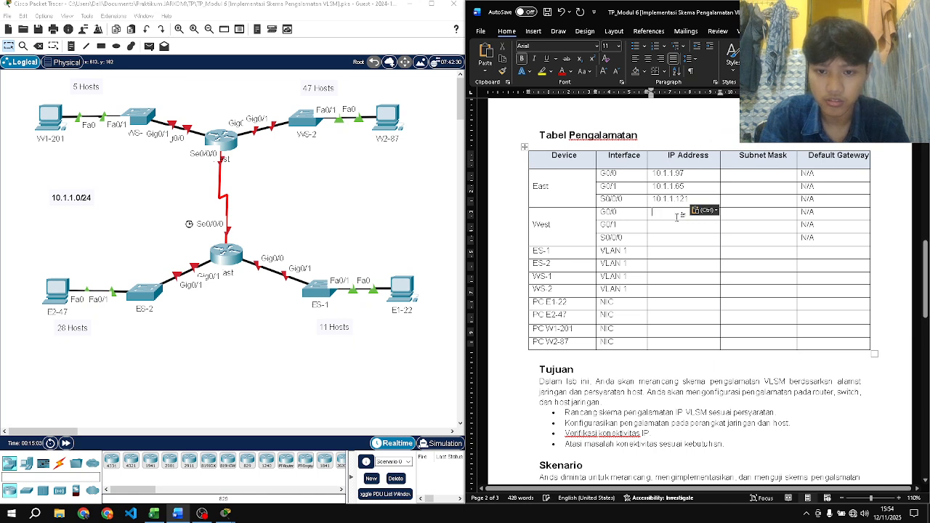
pyautogui.scroll(-1, 675, 216)
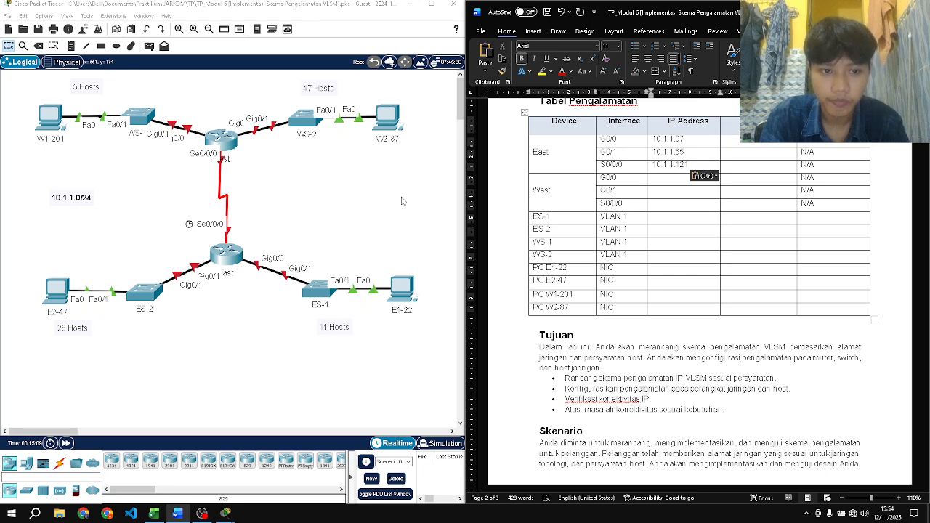
pyautogui.scroll(-6, 657, 245)
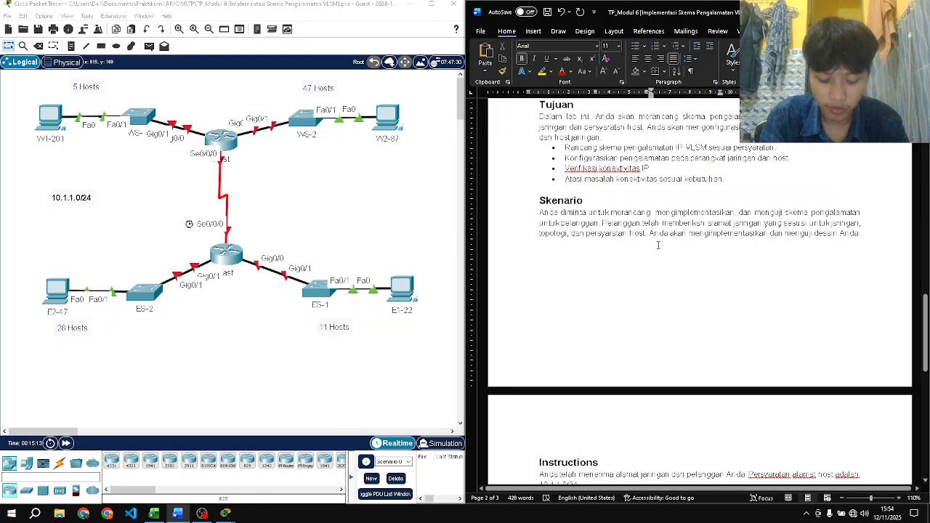
pyautogui.scroll(-7, 658, 245)
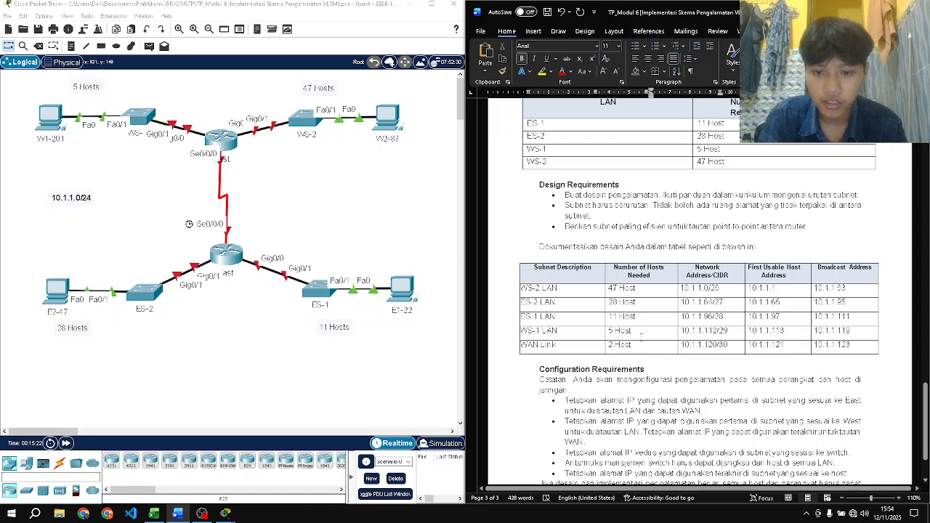
pyautogui.moveTo(748, 331); pyautogui.dragTo(784, 334)
pyautogui.hotkey('ctrl', 'c')
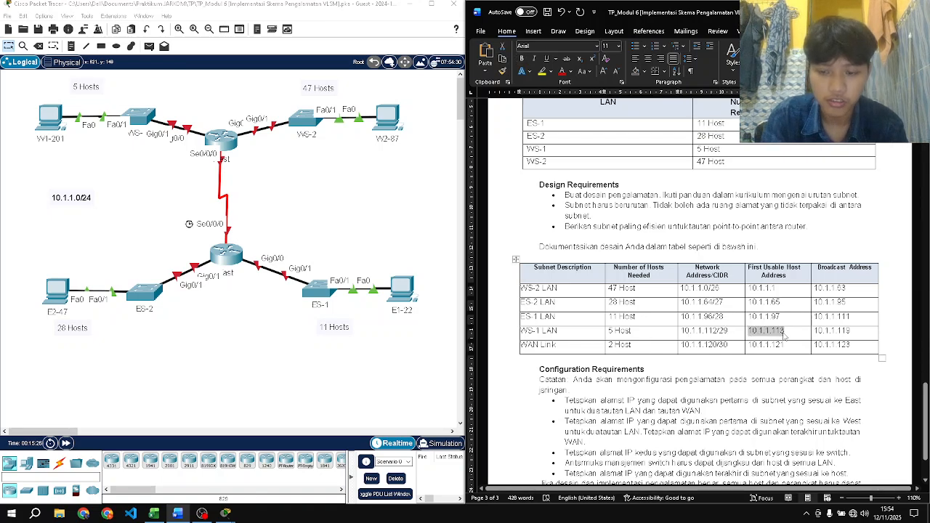
pyautogui.scroll(10, 705, 291)
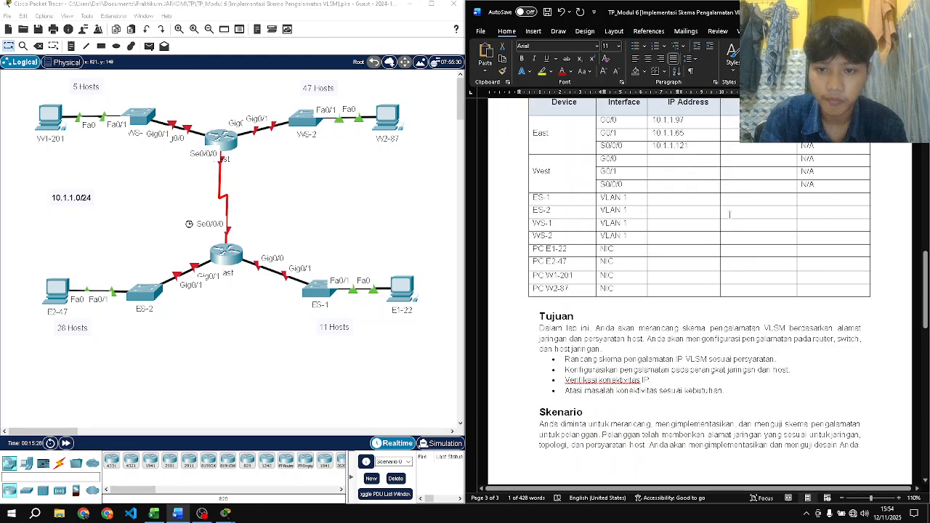
pyautogui.click(684, 161)
pyautogui.hotkey('ctrl', 'v')
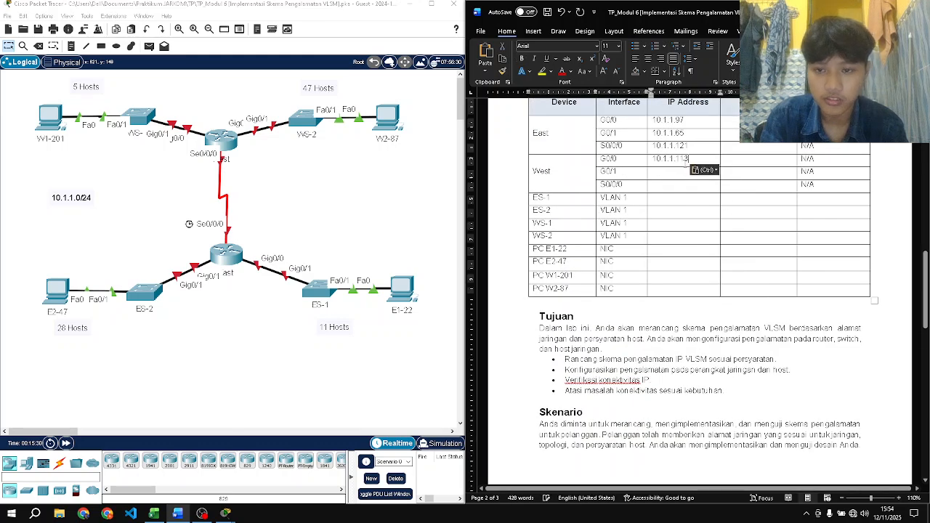
# - Set West's G0/1 IP address to 10.1.1.1, copied from the WS-2 LAN's first usable host address
pyautogui.click(664, 175)
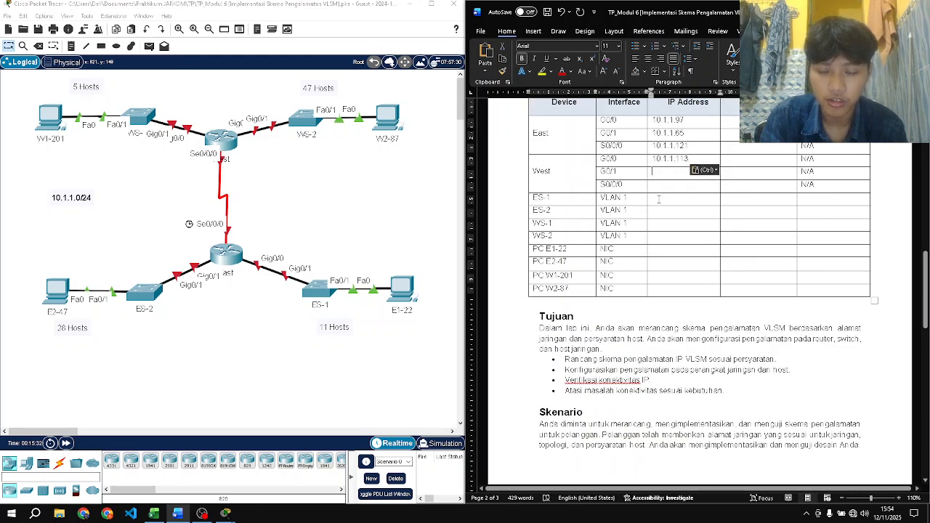
pyautogui.scroll(-10, 699, 291)
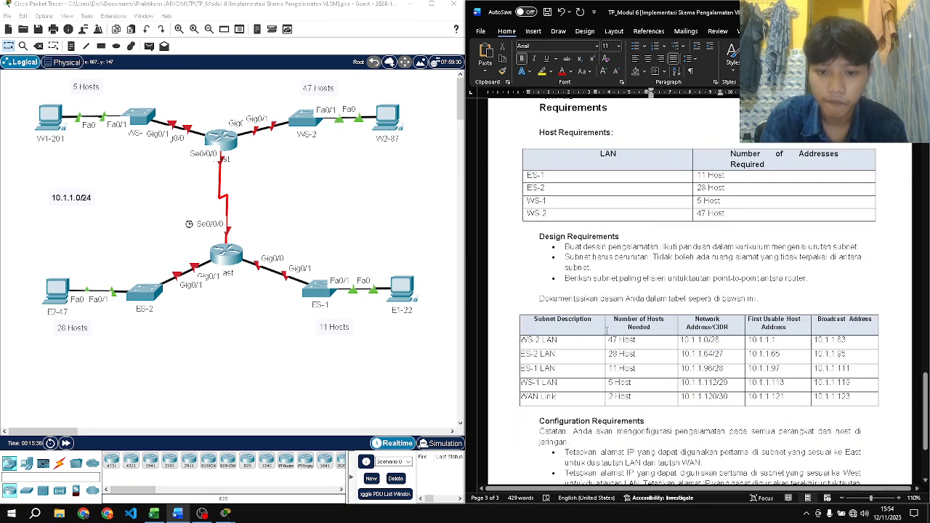
pyautogui.moveTo(777, 340); pyautogui.dragTo(753, 346)
pyautogui.hotkey('ctrl', 'c')
pyautogui.click(776, 343)
pyautogui.scroll(10, 721, 286)
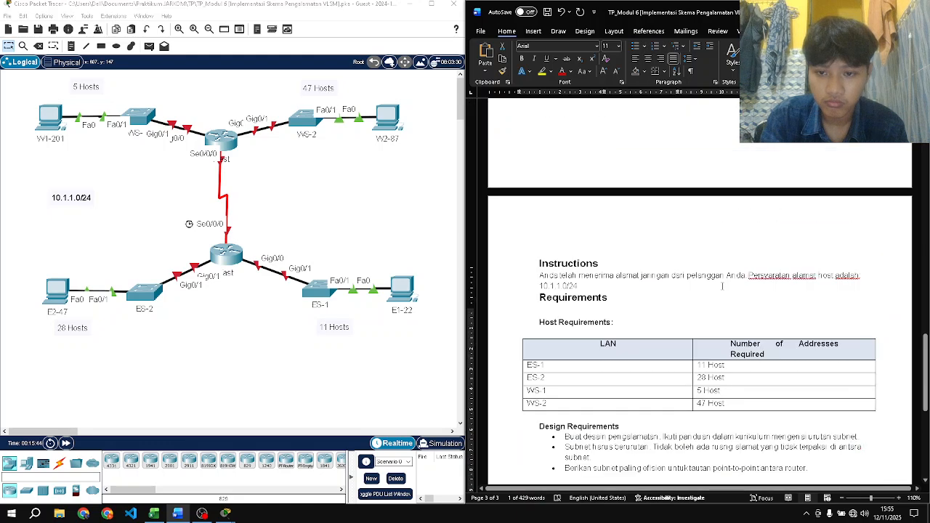
pyautogui.click(681, 291)
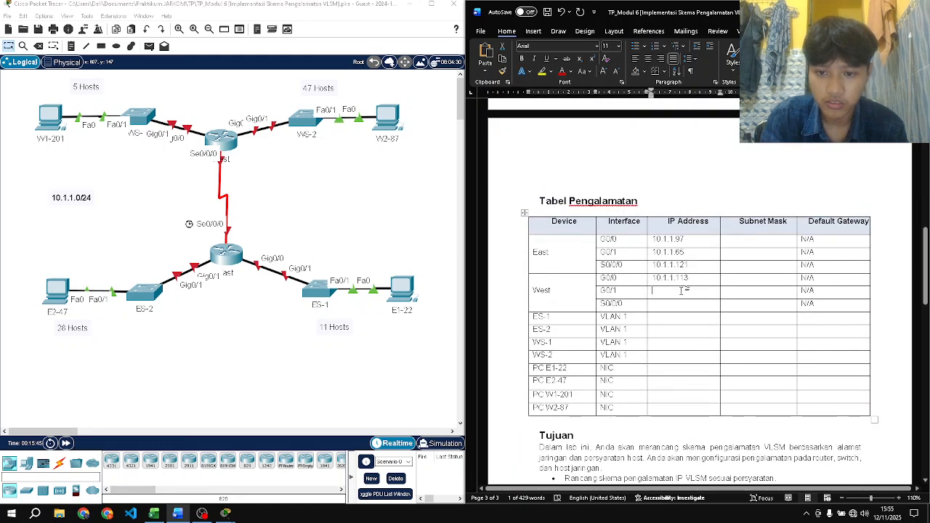
pyautogui.hotkey('ctrl', 'v')
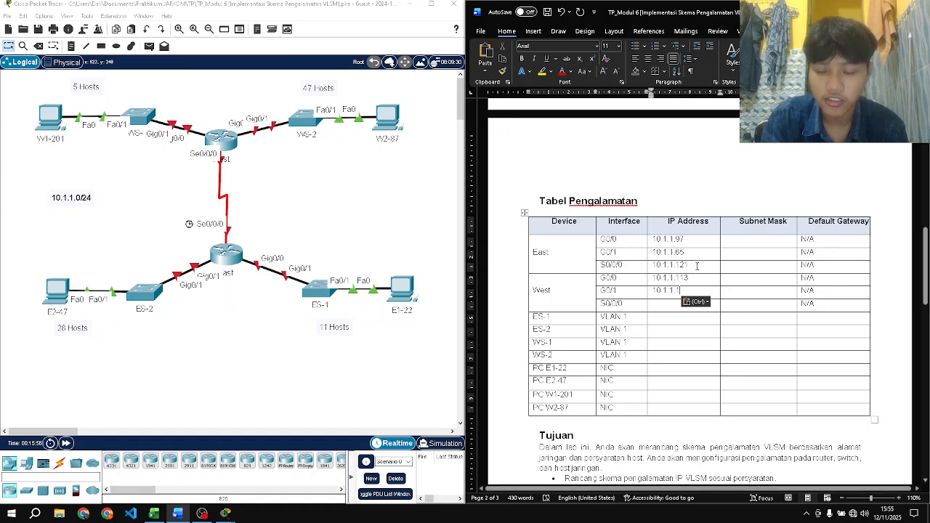
# - Copy East's S0/0/0 address into West's S0/0/0 IP address and change its last octet to make it 10.1.1.122
pyautogui.moveTo(695, 267); pyautogui.dragTo(653, 266)
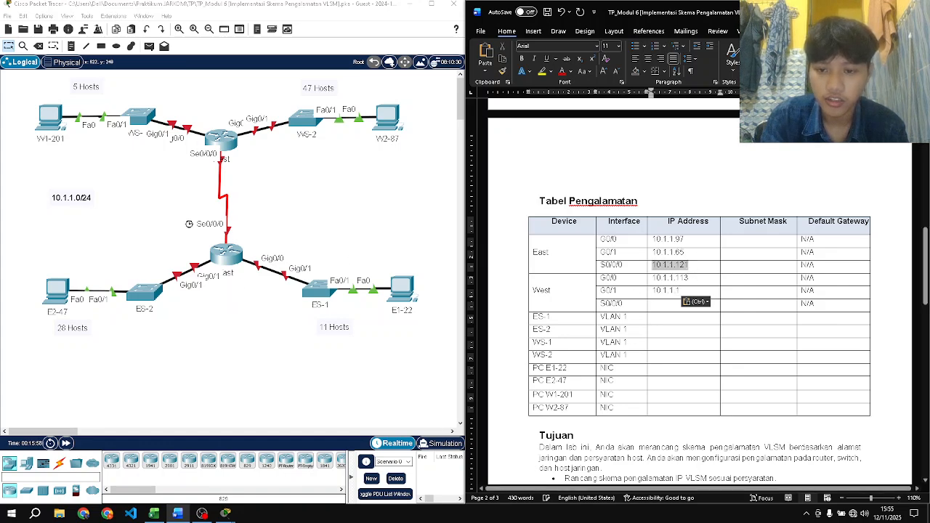
pyautogui.click(668, 305)
pyautogui.write('10.1.1.121')
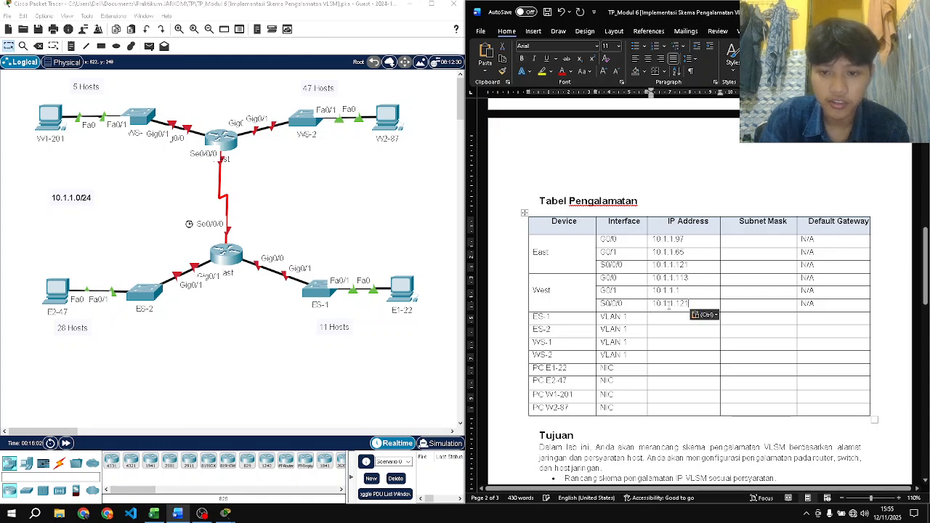
pyautogui.press('BackSpace')
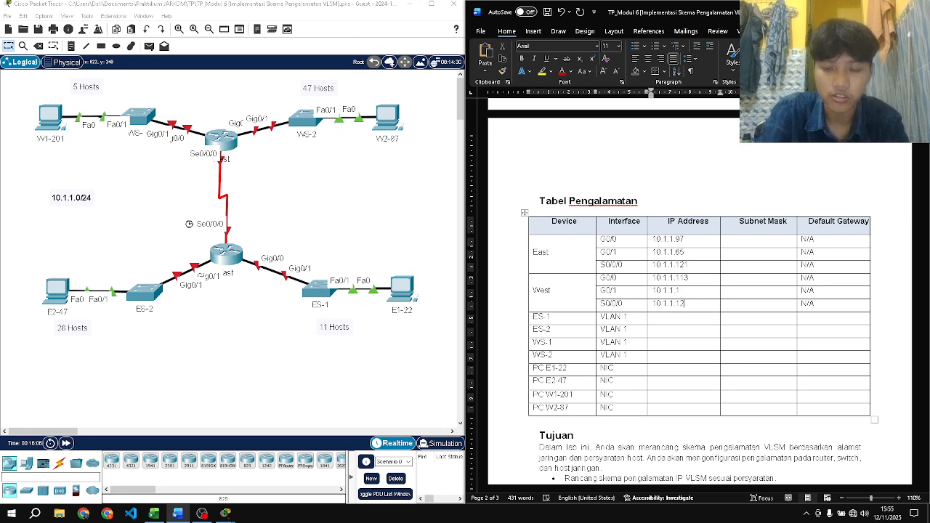
pyautogui.write('2')
pyautogui.press('Right')
# - Switch to the Excel prefix sheet and check the decimal subnet masks against the CIDR prefixes in the Word subnet table
pyautogui.press('Up')
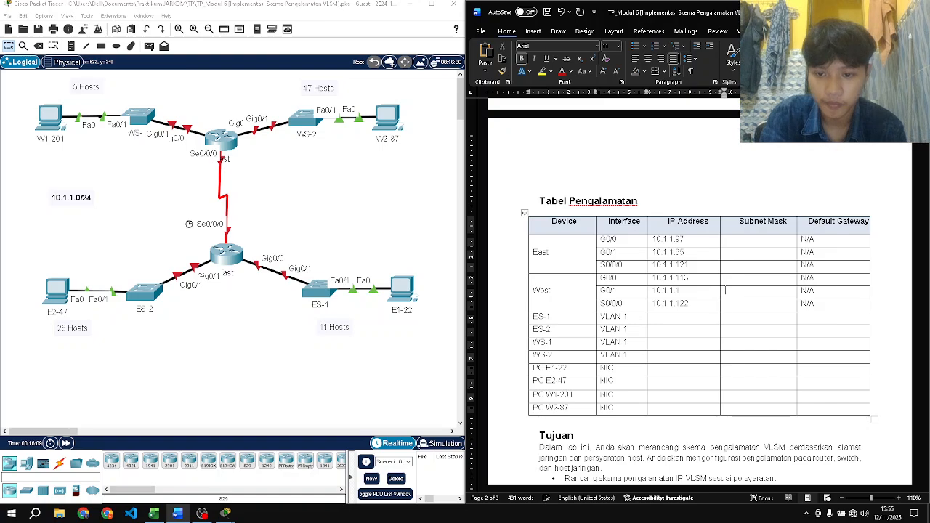
pyautogui.press('Up')
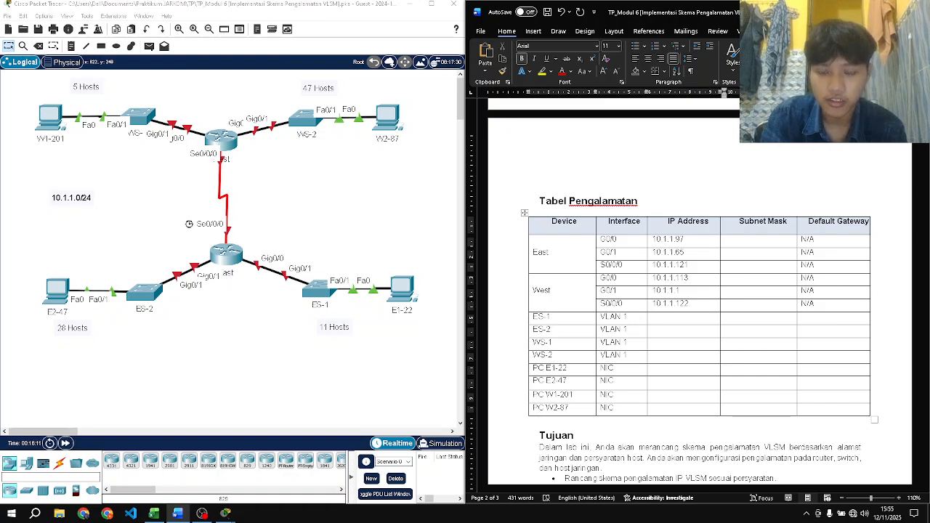
pyautogui.scroll(-5, 669, 345)
pyautogui.scroll(5, 668, 345)
pyautogui.scroll(-5, 669, 345)
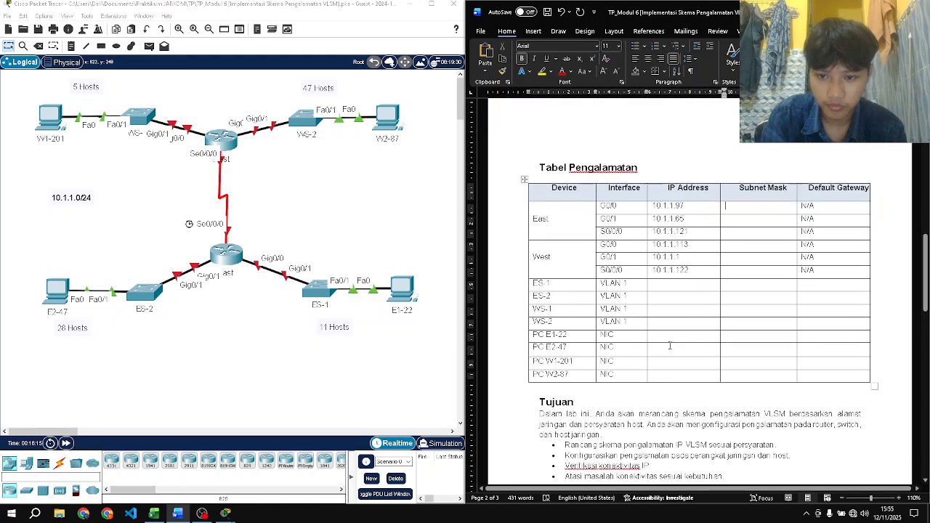
pyautogui.scroll(-3, 669, 345)
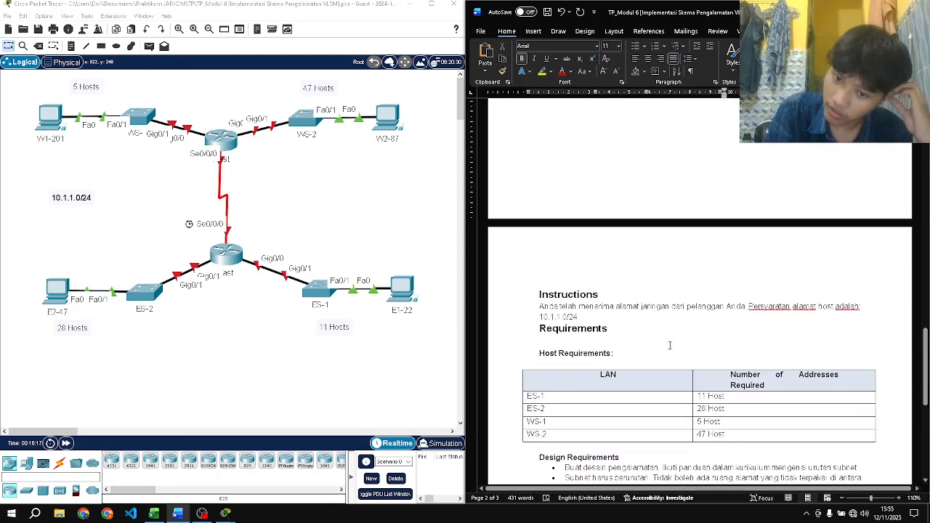
pyautogui.scroll(-1, 669, 345)
pyautogui.scroll(-1, 668, 345)
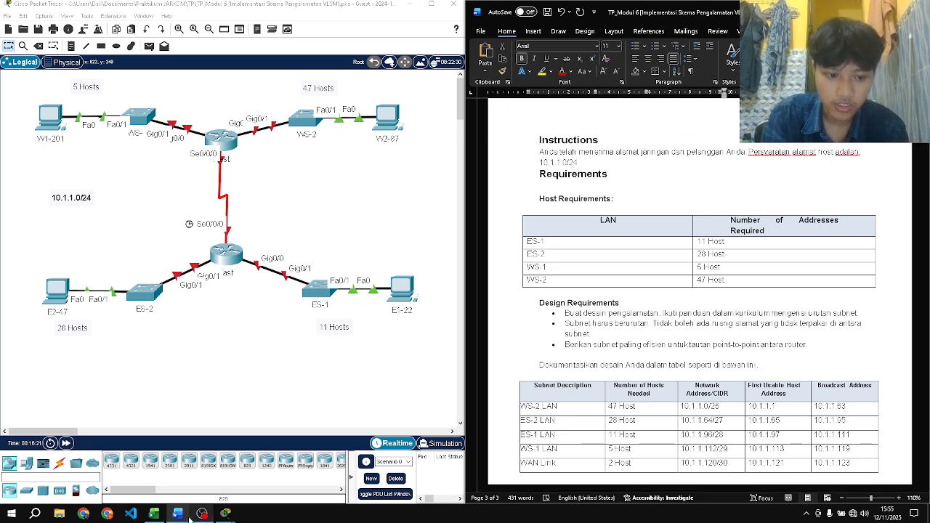
pyautogui.click(154, 513)
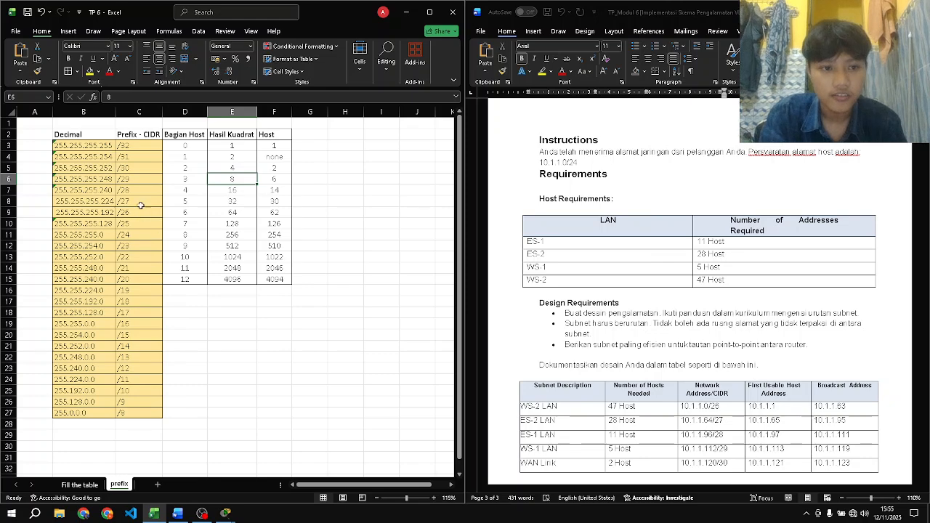
pyautogui.scroll(10, 623, 332)
pyautogui.scroll(3, 623, 332)
pyautogui.scroll(-2, 626, 305)
pyautogui.scroll(1, 626, 305)
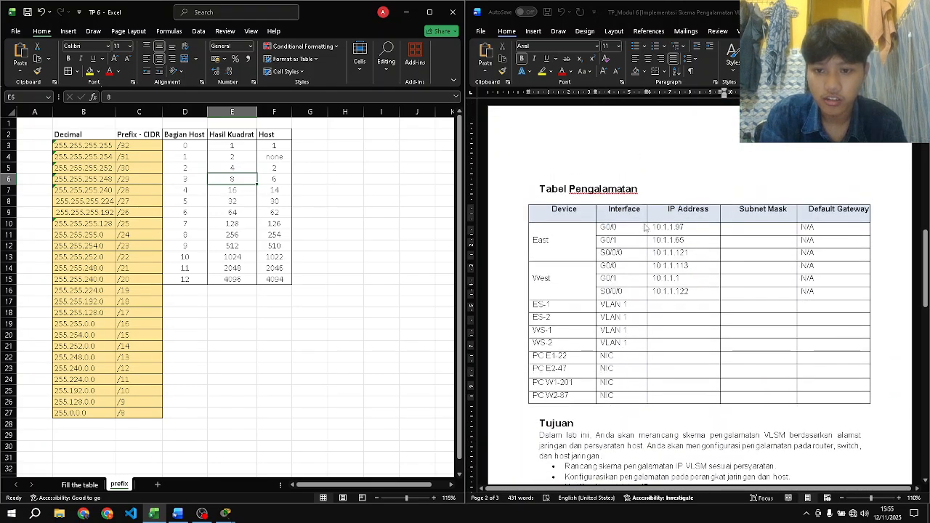
pyautogui.scroll(-15, 671, 229)
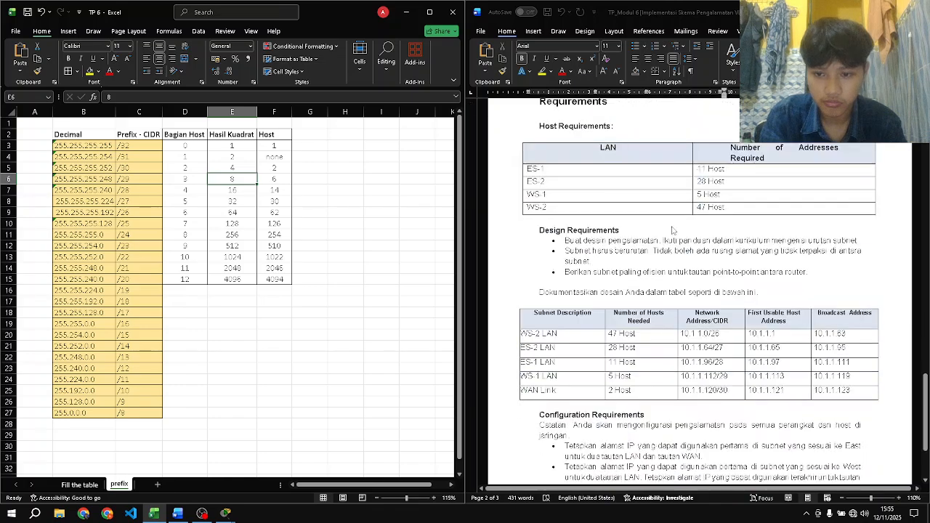
pyautogui.scroll(2, 671, 229)
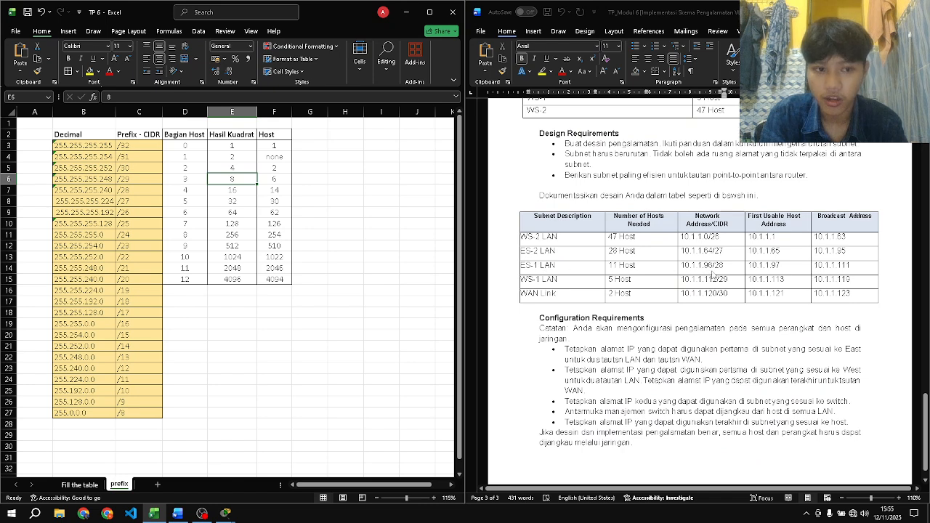
# - Fill in East's G0/0 subnet mask with 255.255.255.240, copied from the /28 row of the prefix sheet, without an extra line
pyautogui.click(98, 192)
pyautogui.hotkey('ctrl', 'c')
pyautogui.scroll(10, 651, 198)
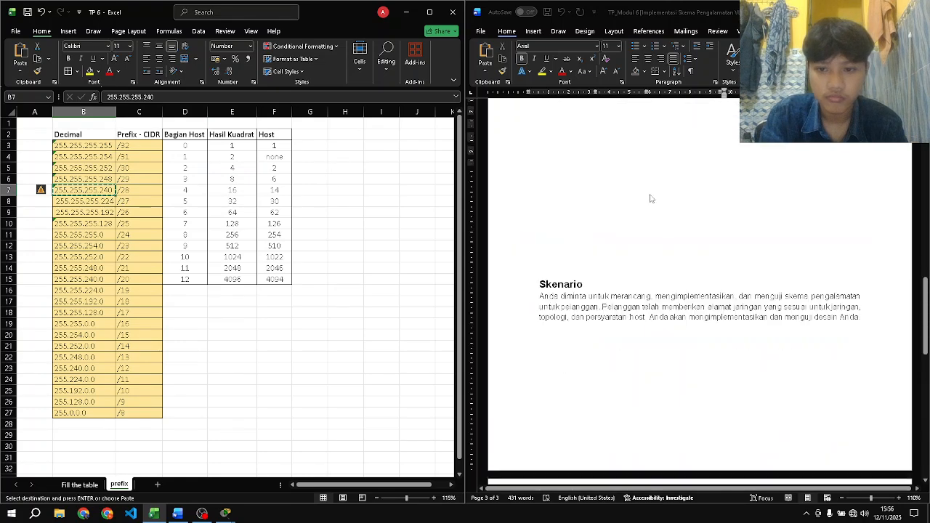
pyautogui.scroll(3, 651, 199)
pyautogui.scroll(-4, 660, 200)
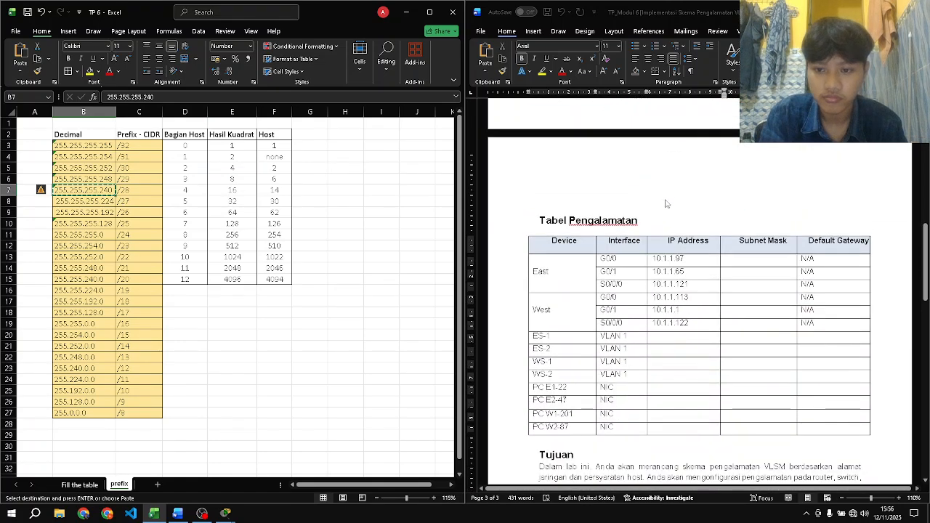
pyautogui.click(734, 260)
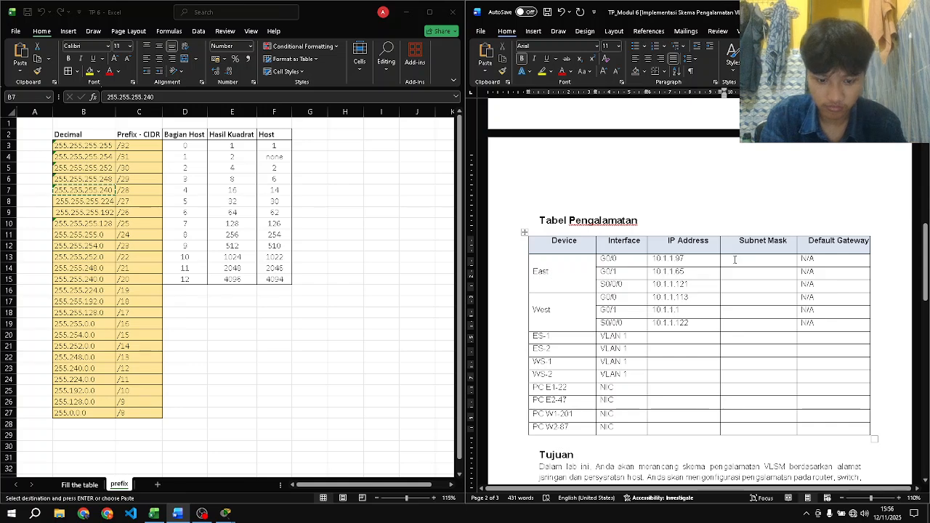
pyautogui.hotkey('ctrl', 'v')
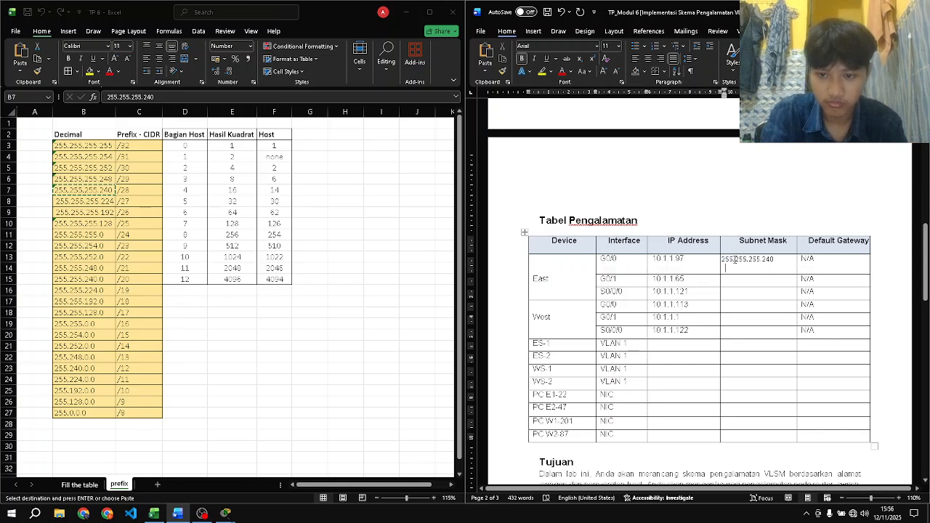
pyautogui.press('BackSpace')
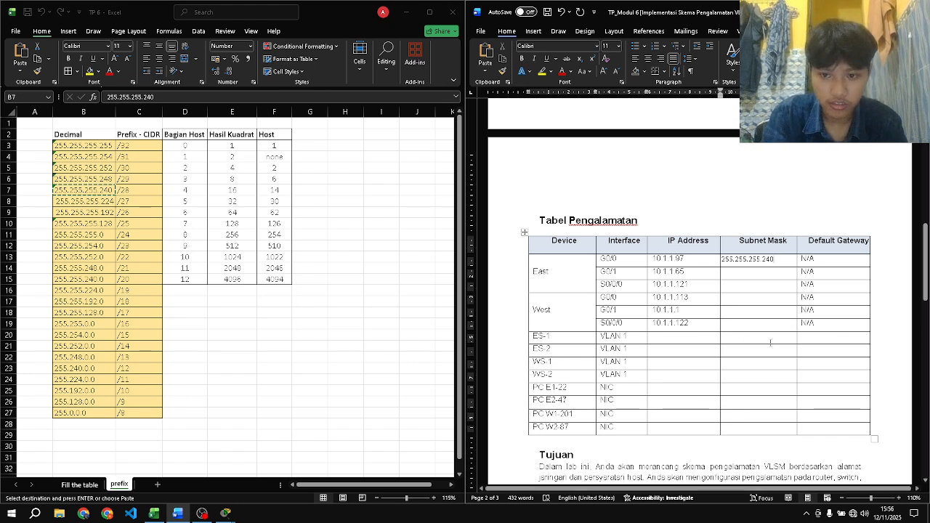
# - Set East's G0/1 subnet mask to 255.255.255.224, copied from the /27 row of the prefix sheet, and remove the extra line
pyautogui.click(711, 312)
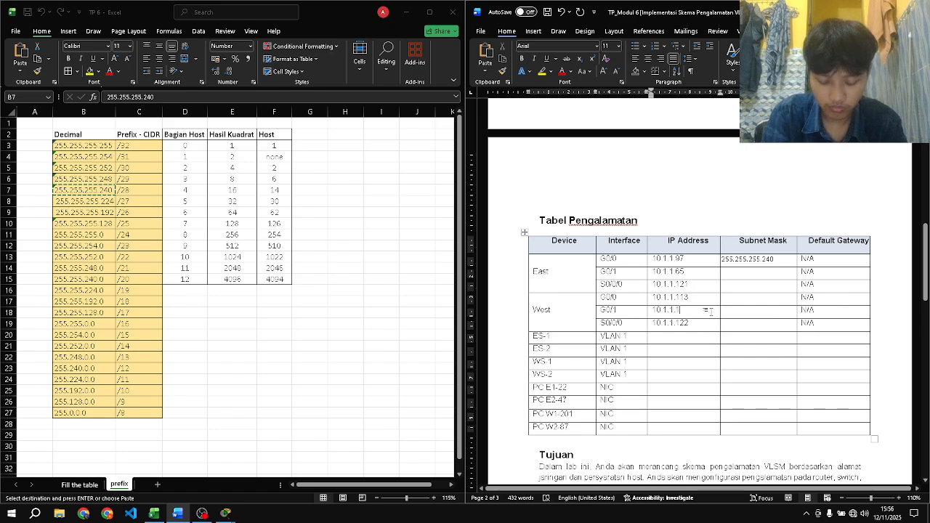
pyautogui.scroll(-10, 712, 312)
pyautogui.scroll(-1, 712, 312)
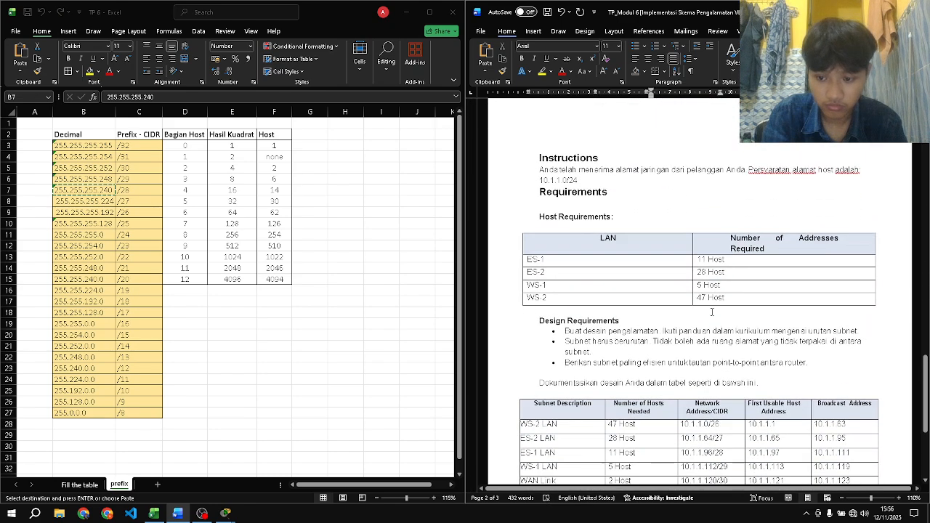
pyautogui.scroll(-3, 712, 312)
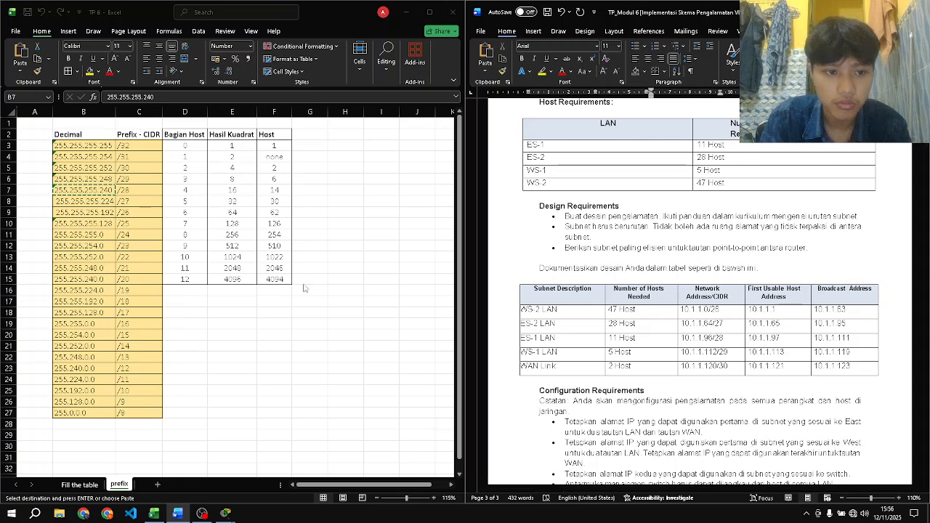
pyautogui.click(94, 206)
pyautogui.click(94, 202)
pyautogui.hotkey('ctrl', 'c')
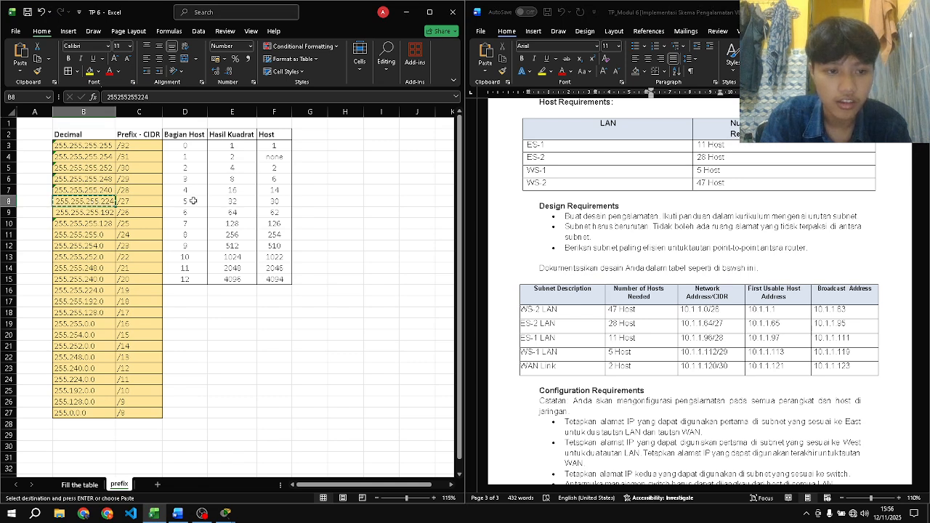
pyautogui.scroll(5, 618, 214)
pyautogui.scroll(10, 617, 213)
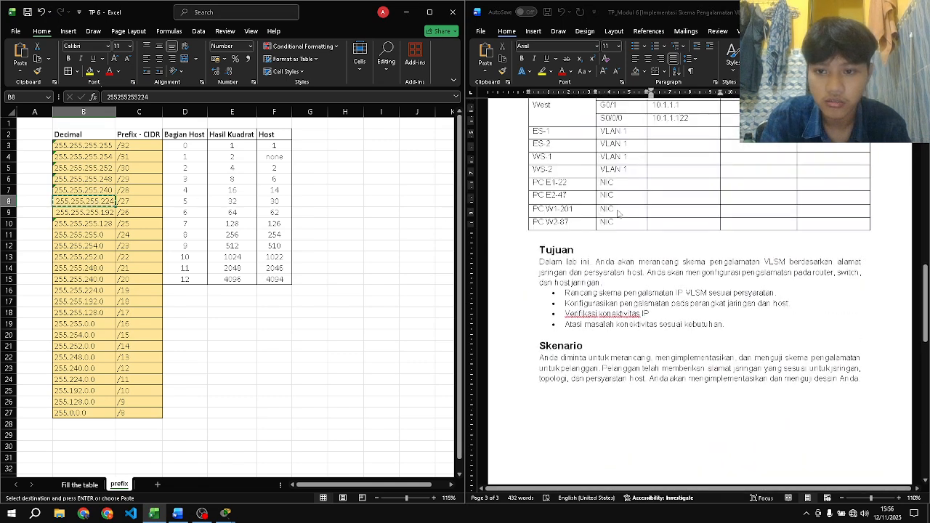
pyautogui.click(759, 271)
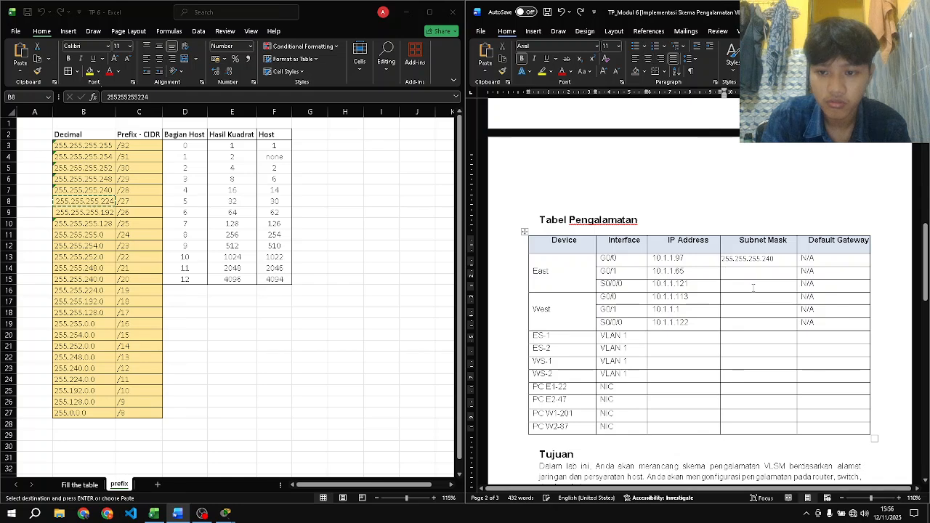
pyautogui.hotkey('ctrl', 'v')
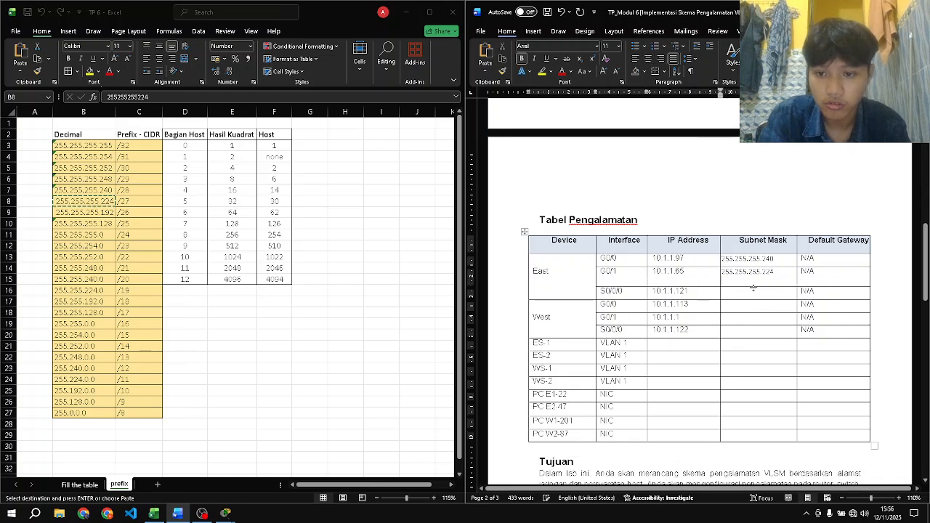
pyautogui.press('BackSpace')
# - Set East's S0/0/0 subnet mask to 255.255.255.252, copied from the /30 row of the prefix sheet, and remove the extra line
pyautogui.scroll(-2, 698, 305)
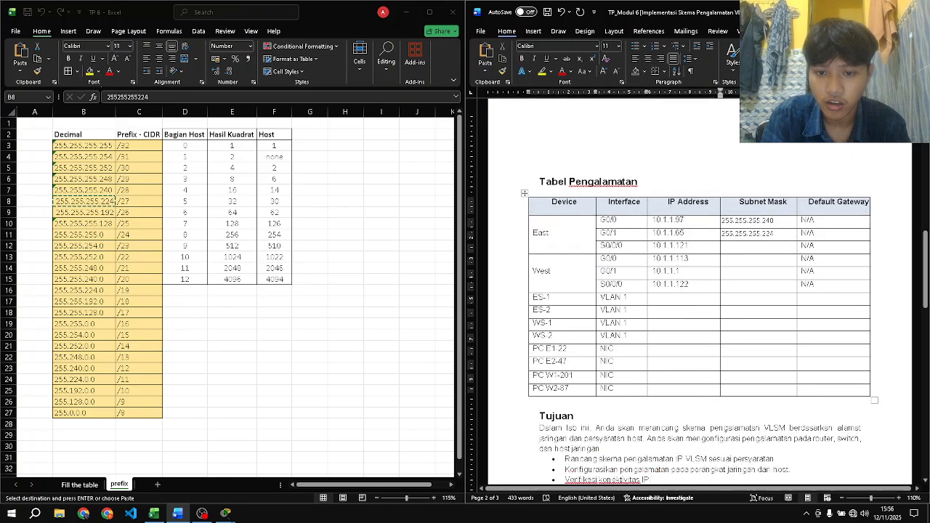
pyautogui.scroll(-10, 754, 282)
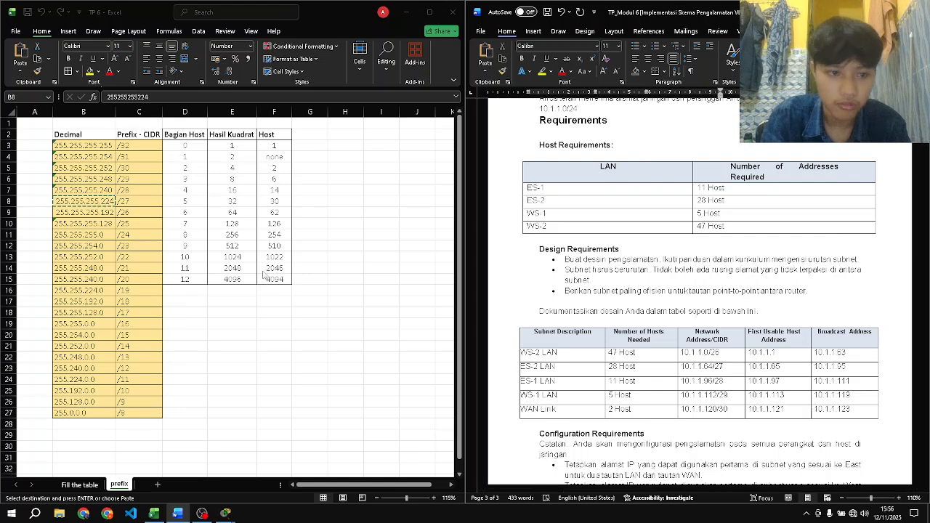
pyautogui.click(88, 167)
pyautogui.click(89, 168)
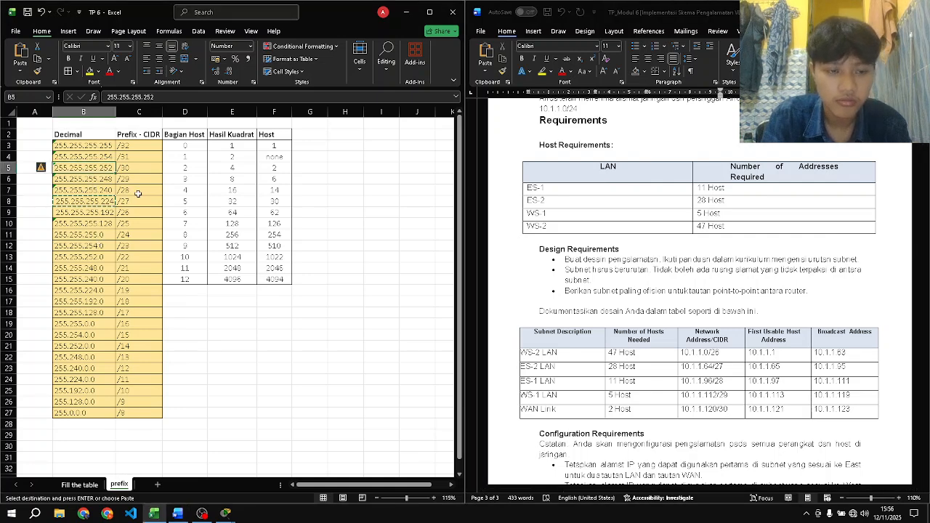
pyautogui.scroll(20, 640, 231)
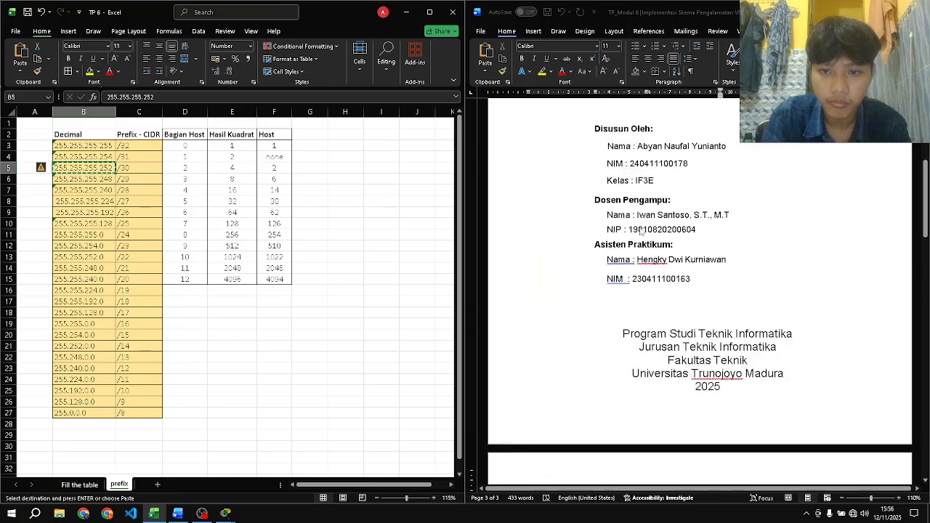
pyautogui.scroll(-3, 640, 231)
pyautogui.scroll(-5, 639, 231)
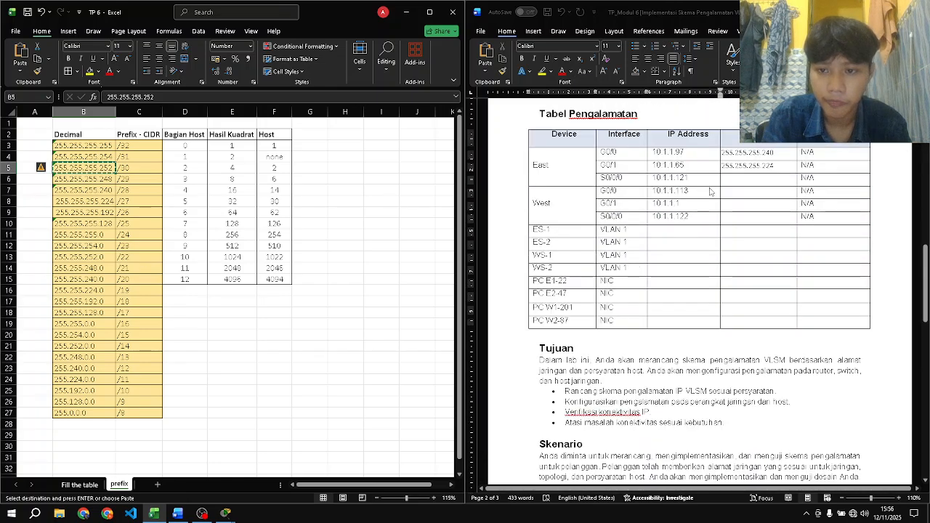
pyautogui.click(752, 182)
pyautogui.click(751, 178)
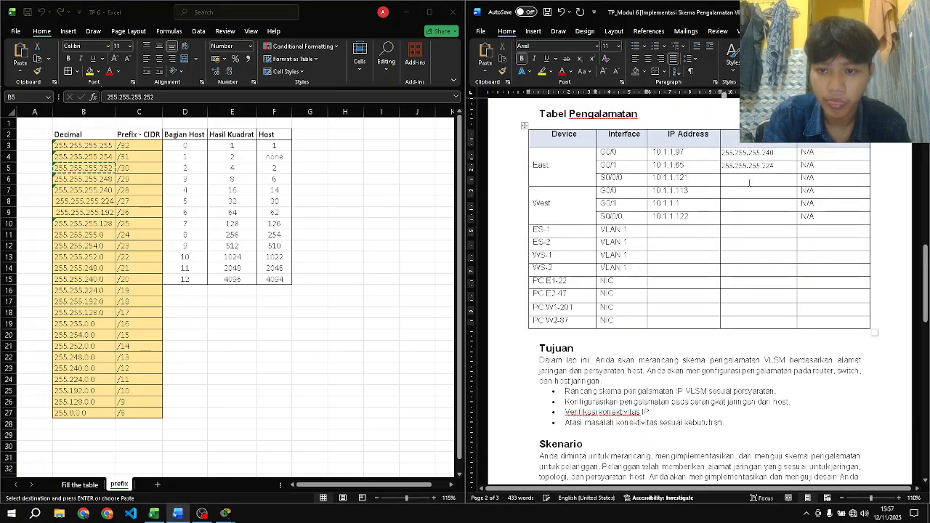
pyautogui.hotkey('ctrl', 'v')
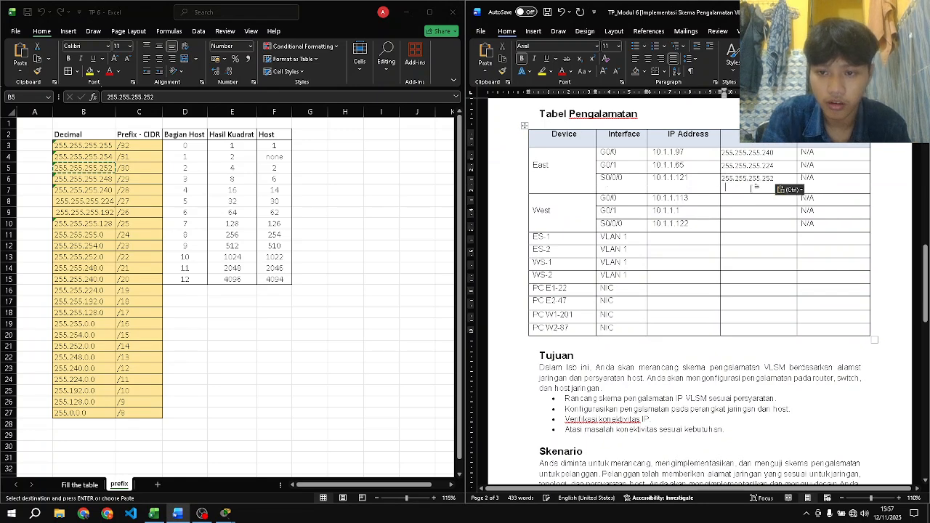
pyautogui.press('BackSpace')
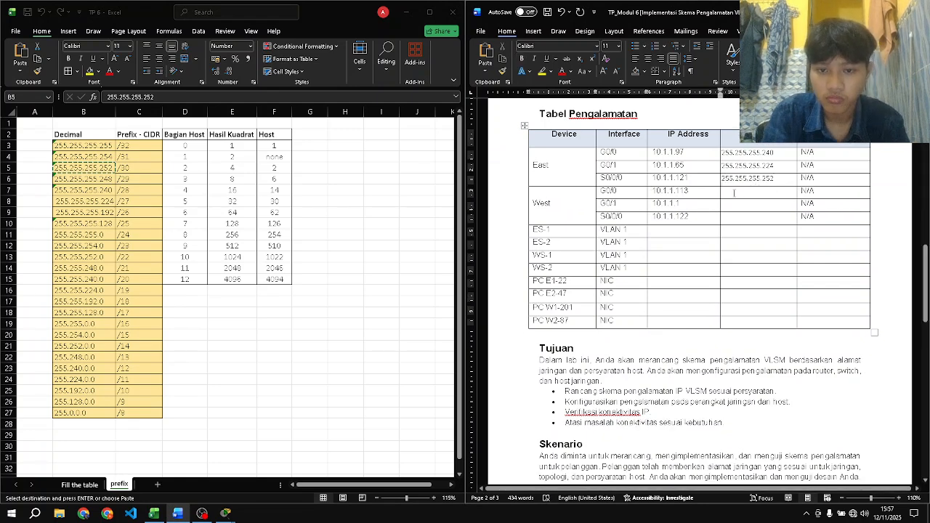
# - Fill in West's G0/0 subnet mask with 255.255.255.248, copied from the /29 row of the prefix sheet, without an extra line
pyautogui.scroll(-1, 733, 193)
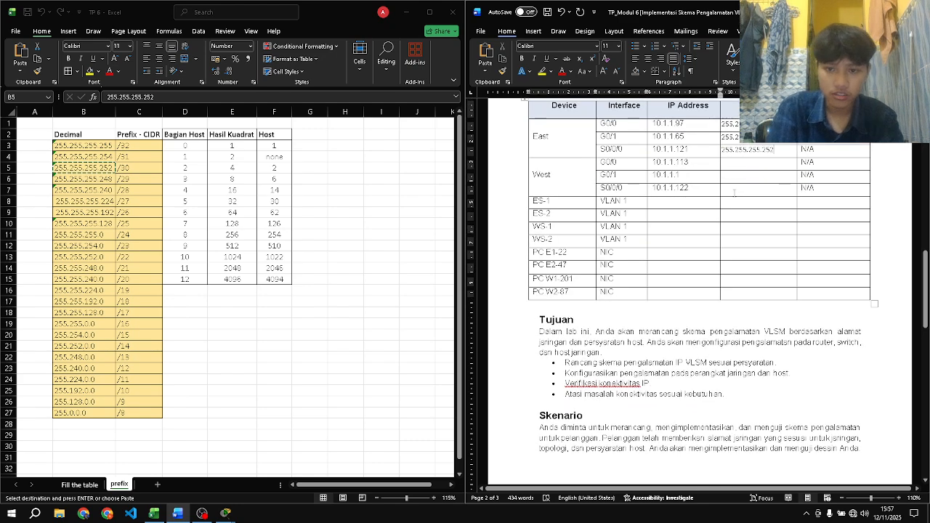
pyautogui.scroll(-2, 733, 193)
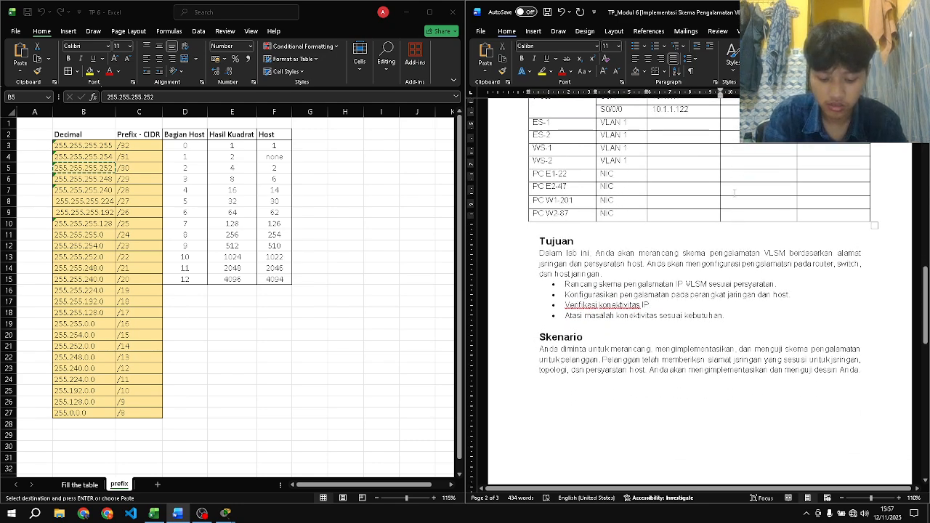
pyautogui.scroll(4, 734, 193)
pyautogui.scroll(-12, 734, 193)
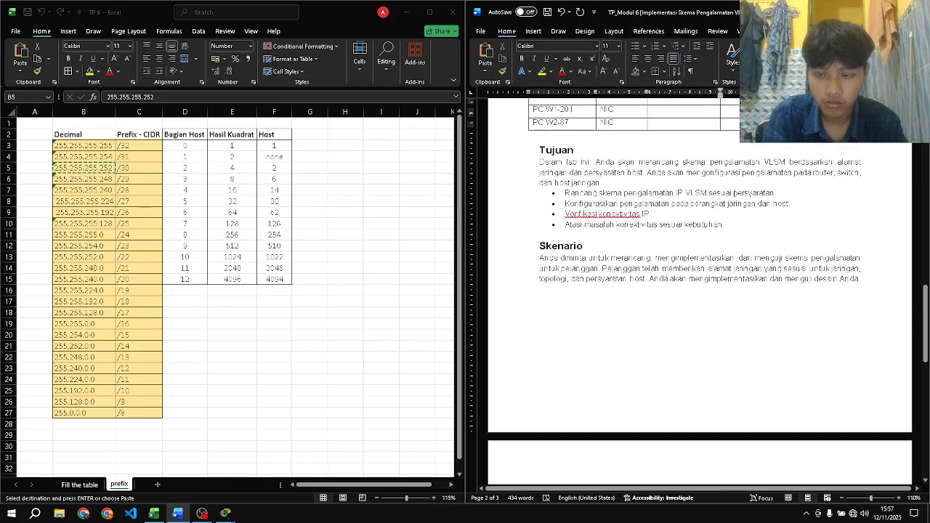
pyautogui.scroll(-8, 733, 192)
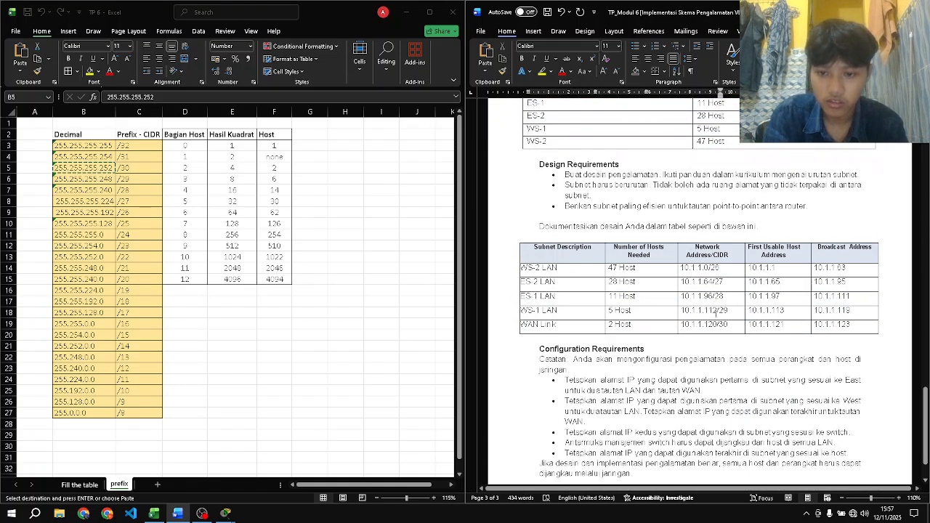
pyautogui.click(106, 179)
pyautogui.click(106, 179)
pyautogui.hotkey('ctrl', 'c')
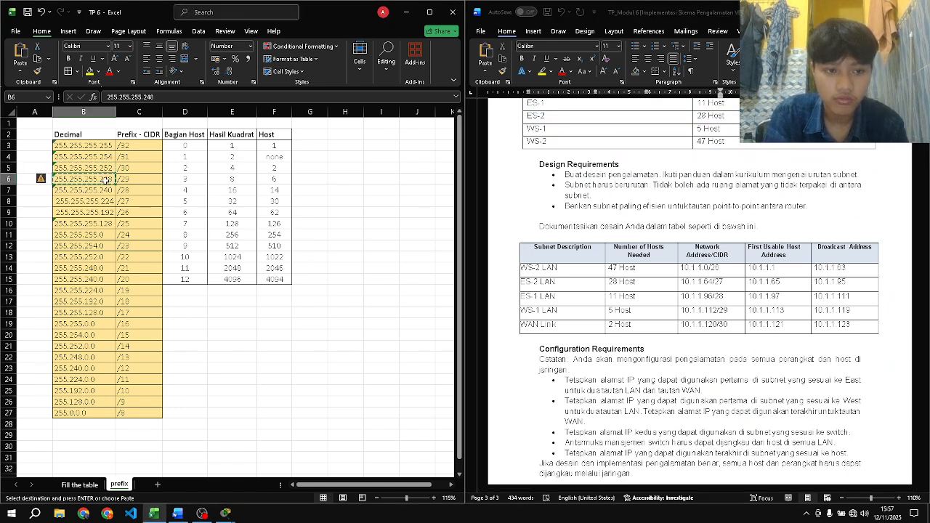
pyautogui.scroll(5, 623, 217)
pyautogui.scroll(10, 623, 217)
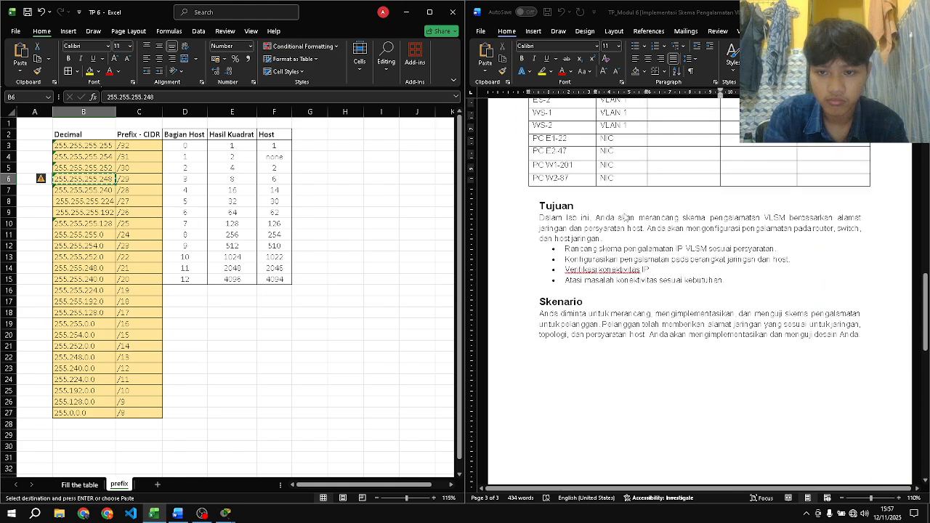
pyautogui.scroll(-2, 676, 255)
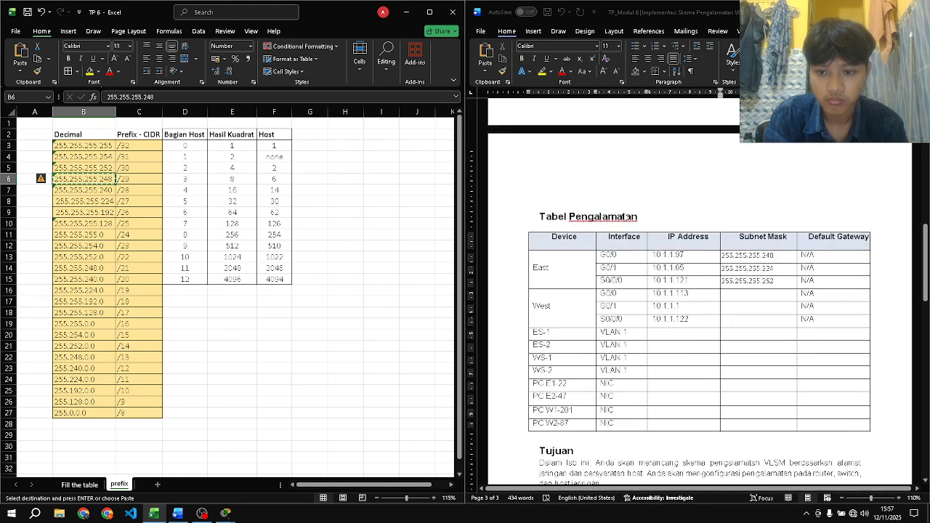
pyautogui.click(736, 295)
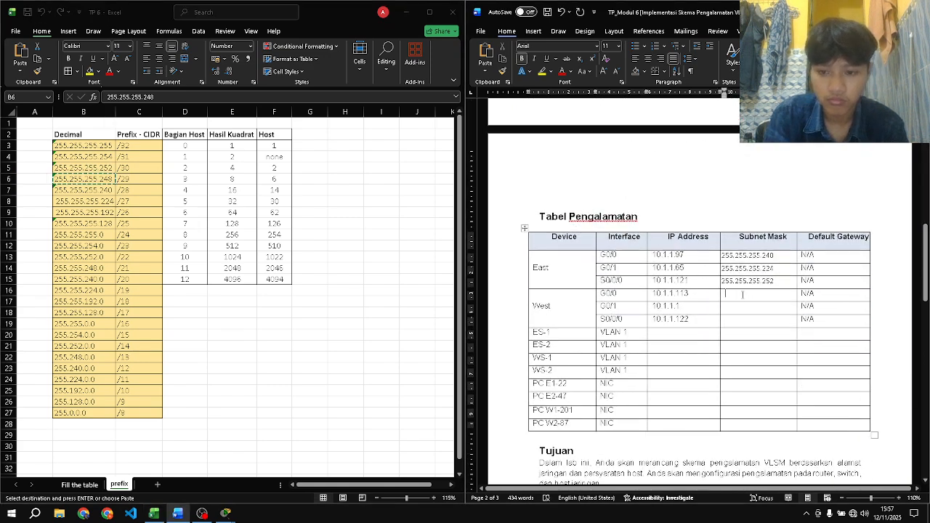
pyautogui.hotkey('ctrl', 'v')
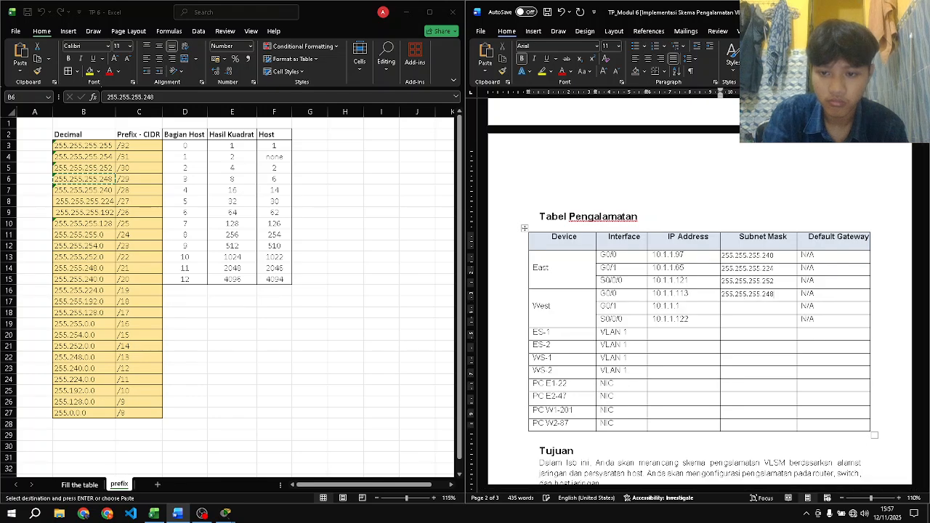
# - Fill in West's G0/1 subnet mask with 255.255.255.192, copied from the /26 row of the prefix sheet, without an extra line
pyautogui.scroll(-3, 697, 290)
pyautogui.scroll(-15, 697, 291)
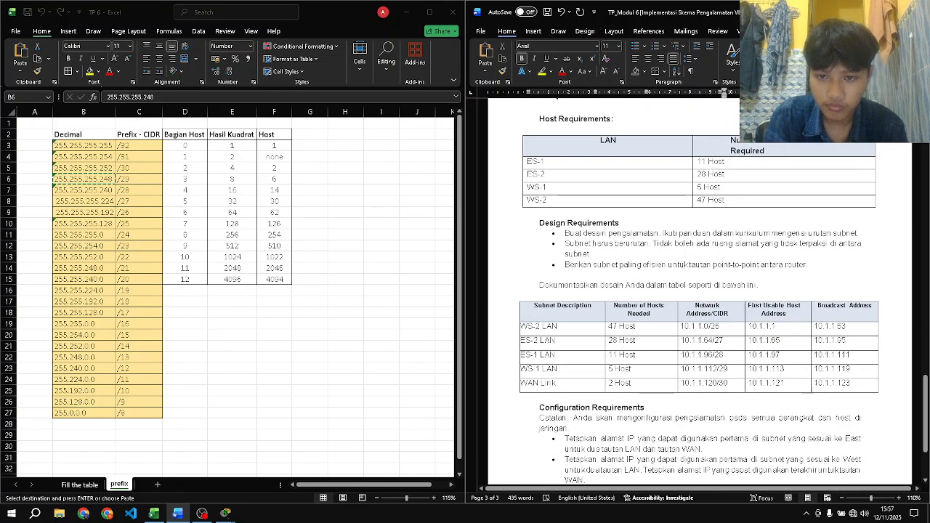
pyautogui.scroll(15, 697, 291)
pyautogui.scroll(-1, 697, 291)
pyautogui.scroll(-12, 697, 291)
pyautogui.scroll(-2, 697, 291)
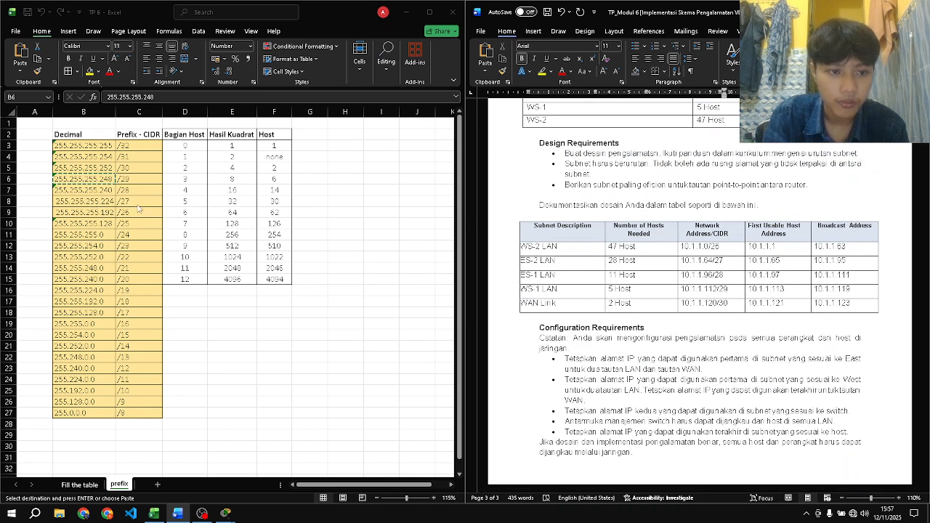
pyautogui.click(93, 212)
pyautogui.click(93, 212)
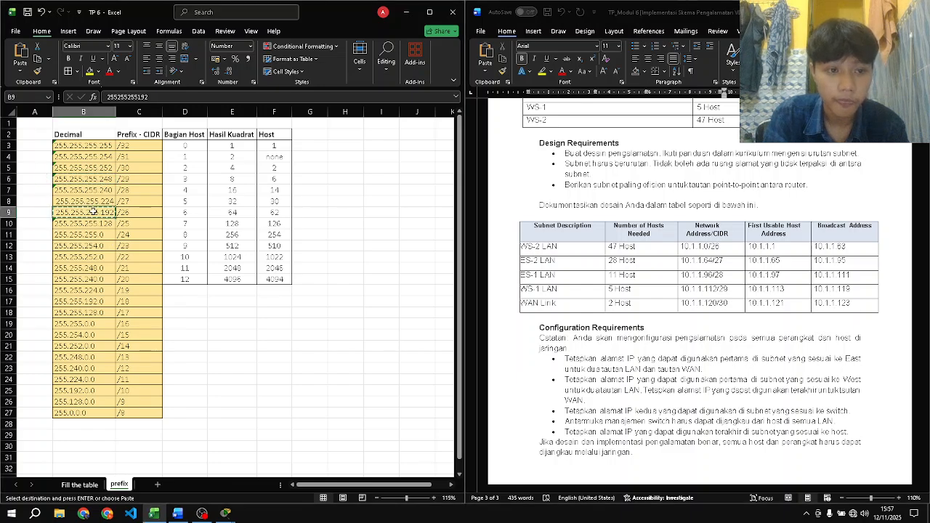
pyautogui.scroll(1, 564, 235)
pyautogui.scroll(20, 564, 234)
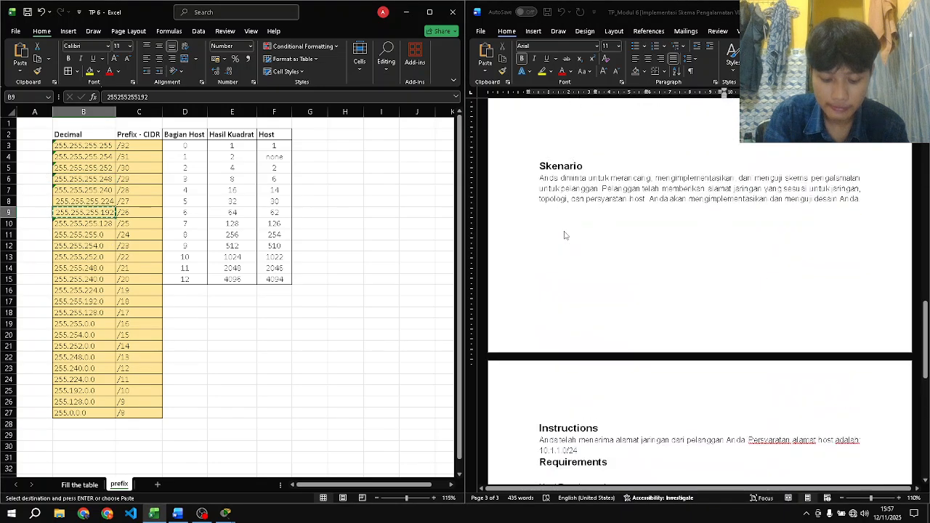
pyautogui.scroll(-10, 565, 235)
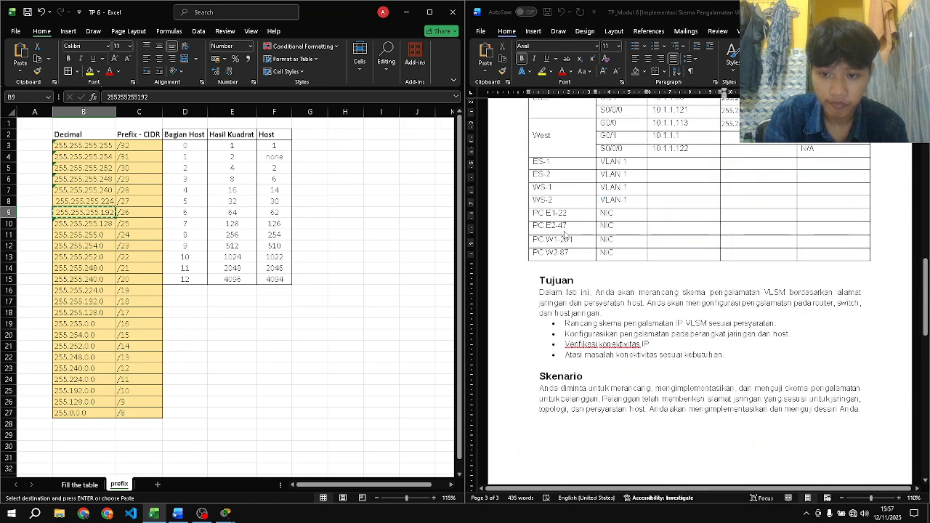
pyautogui.click(725, 136)
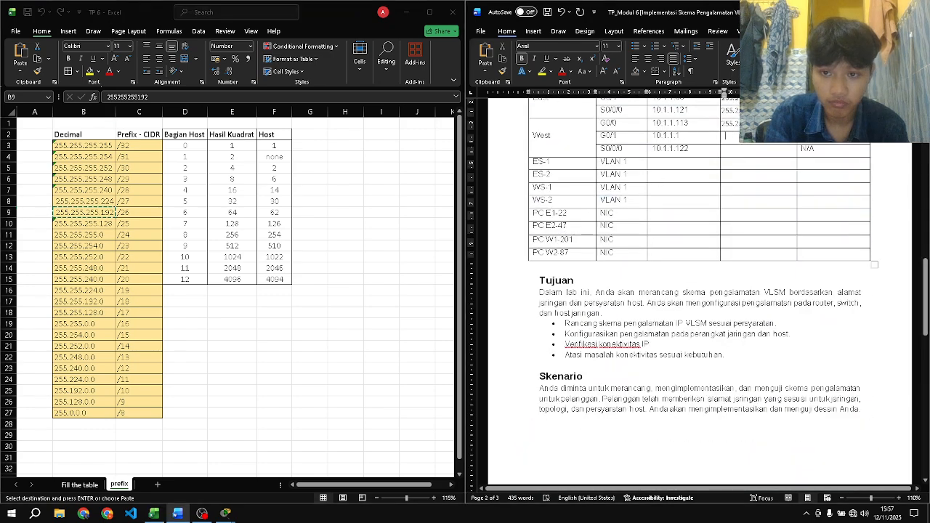
pyautogui.hotkey('ctrl', 'v')
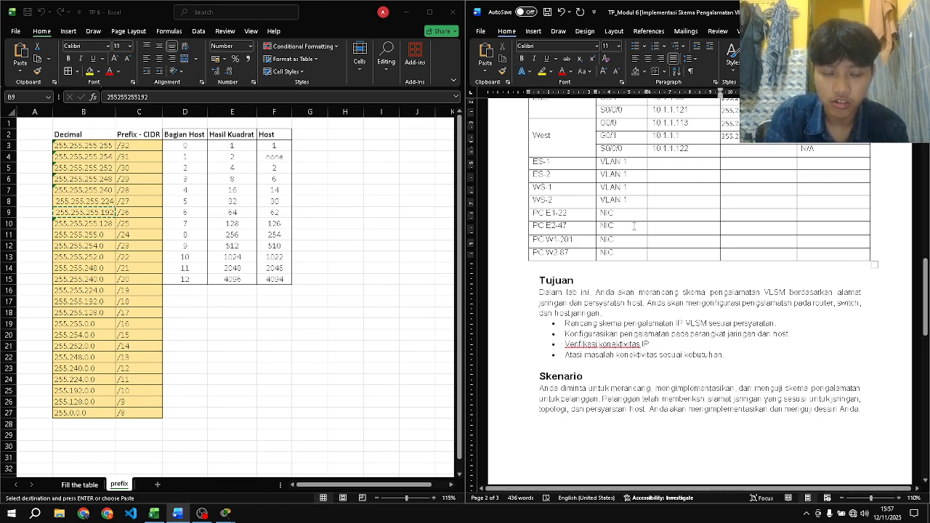
# - Copy East's S0/0/0 subnet mask 255.255.255.252 into West's S0/0/0 subnet mask and remove the extra space before it
pyautogui.scroll(-10, 748, 294)
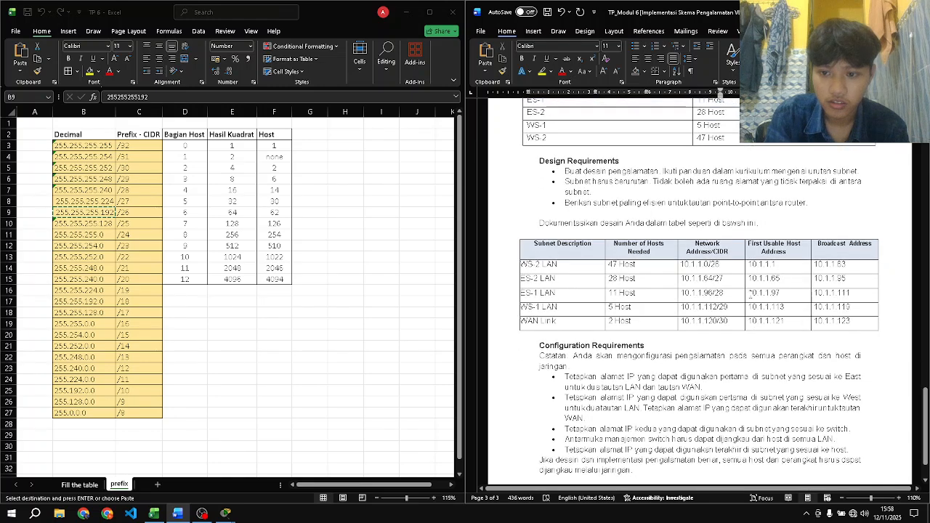
pyautogui.scroll(8, 750, 295)
pyautogui.scroll(4, 749, 294)
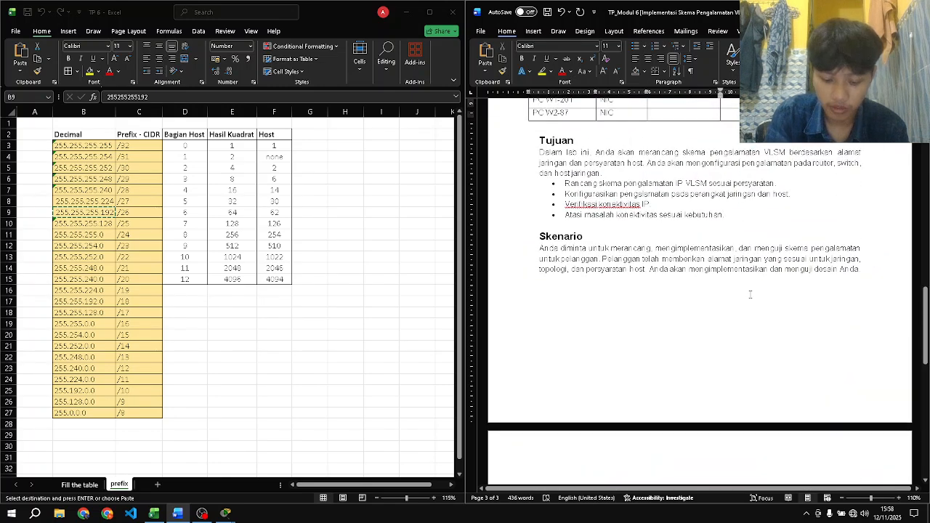
pyautogui.scroll(5, 750, 294)
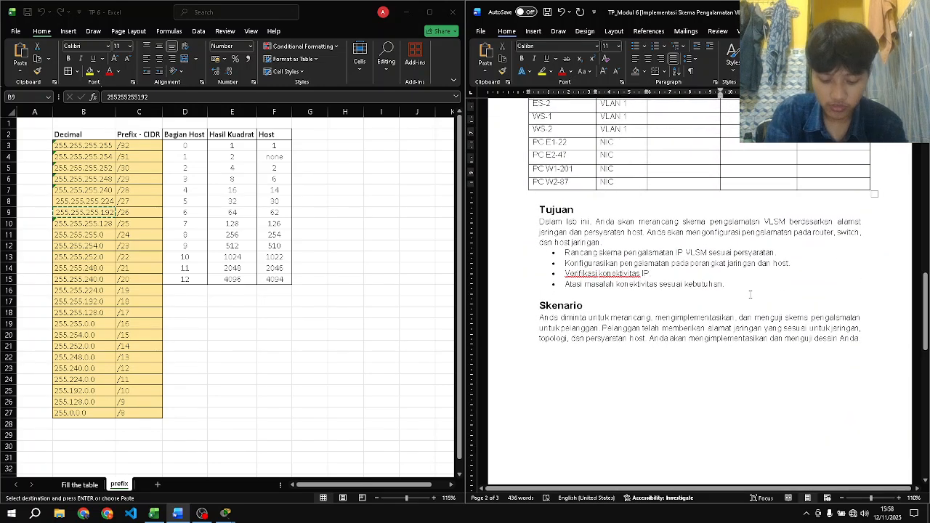
pyautogui.scroll(1, 749, 295)
pyautogui.moveTo(778, 221); pyautogui.dragTo(722, 222)
pyautogui.hotkey('ctrl', 'c')
pyautogui.click(742, 262)
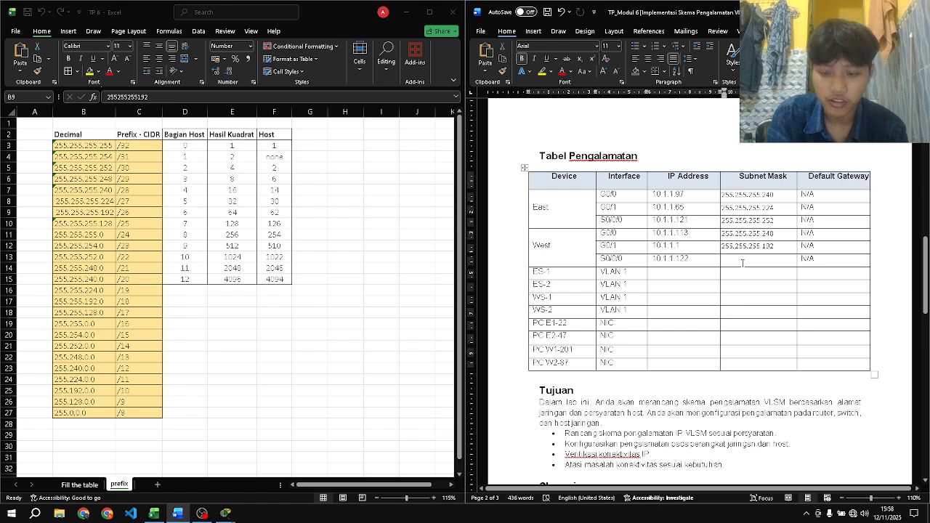
pyautogui.hotkey('ctrl', 'v')
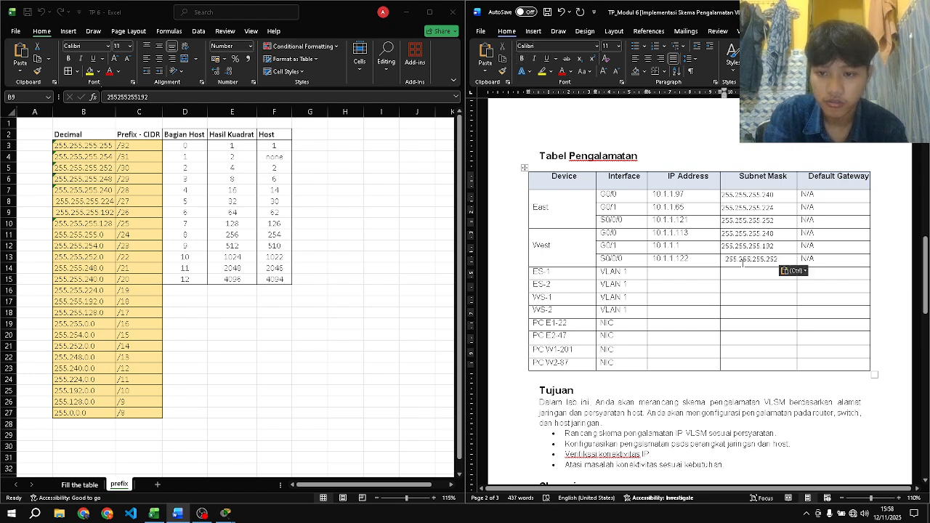
pyautogui.press('Left')
pyautogui.press('BackSpace')
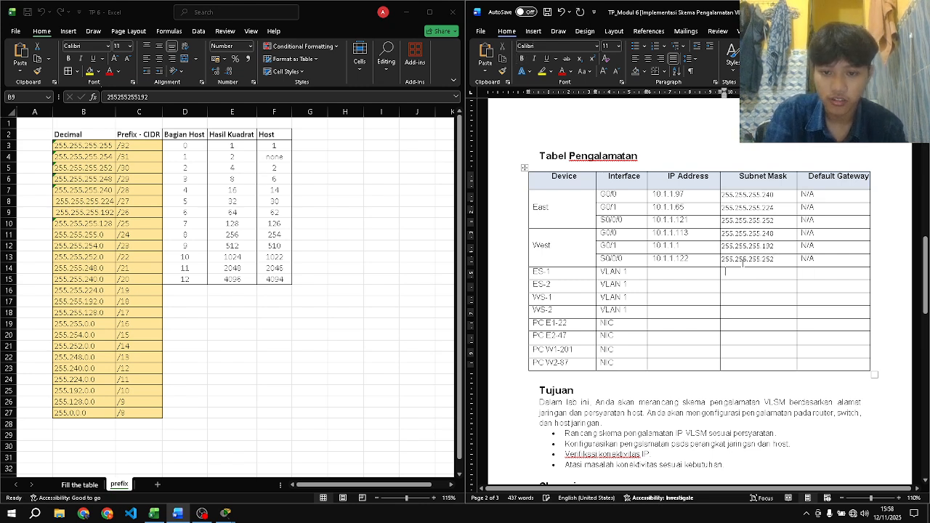
# - Switch to Packet Tracer so the network topology is shown beside the addressing table
pyautogui.press('Left')
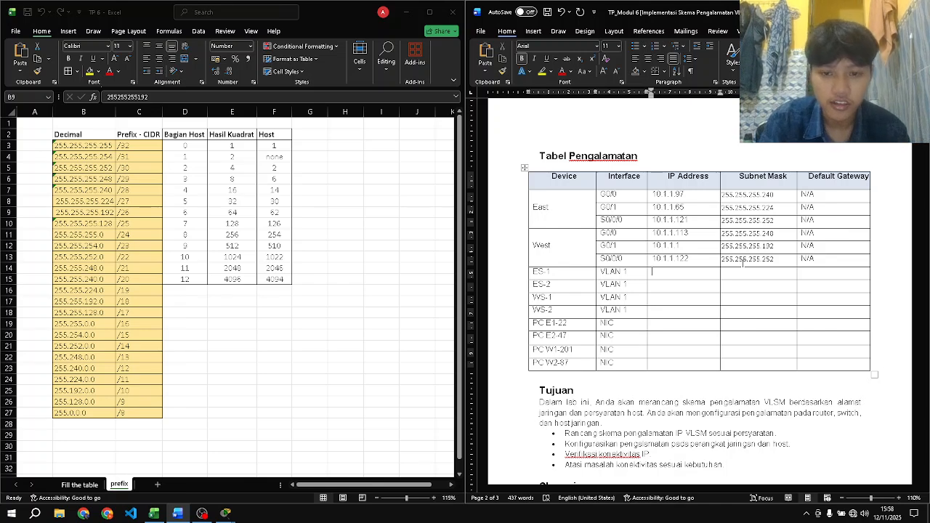
pyautogui.hotkey('alt', 'Tab')
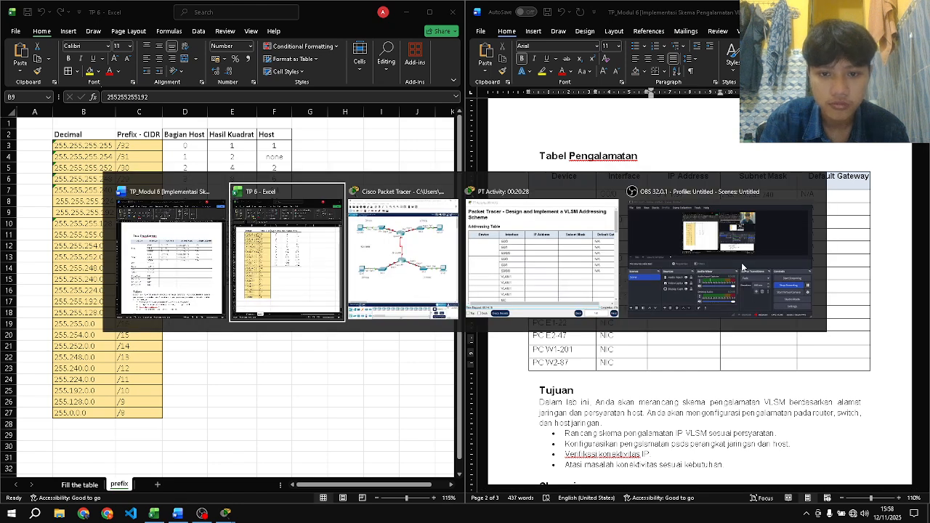
pyautogui.hotkey('alt', 'Tab')
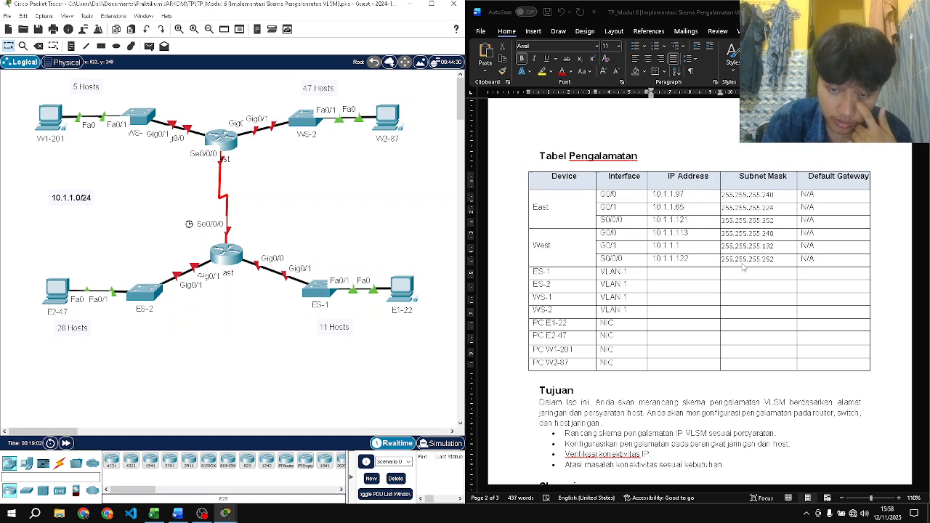
# - Set ES-1's VLAN 1 IP address to 10.1.1.98, starting from a copy of East's G0/0 address
pyautogui.click(689, 272)
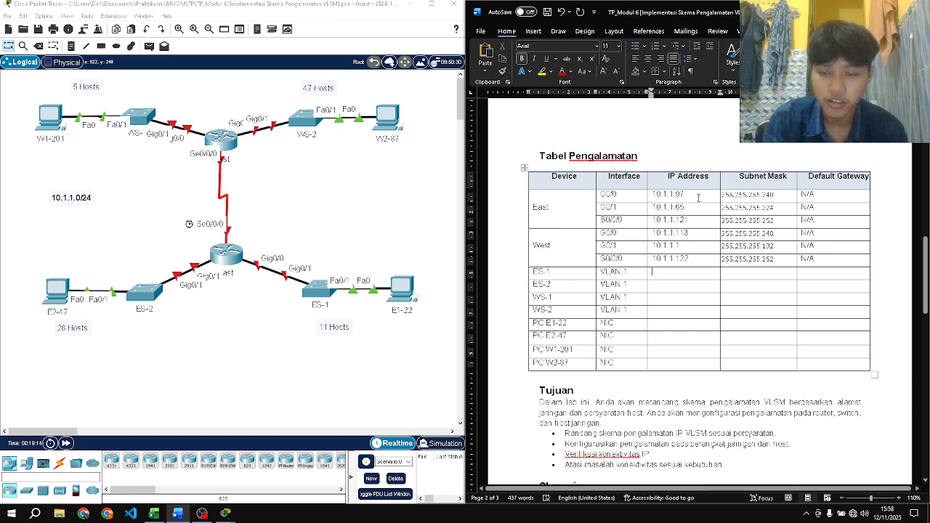
pyautogui.click(689, 194)
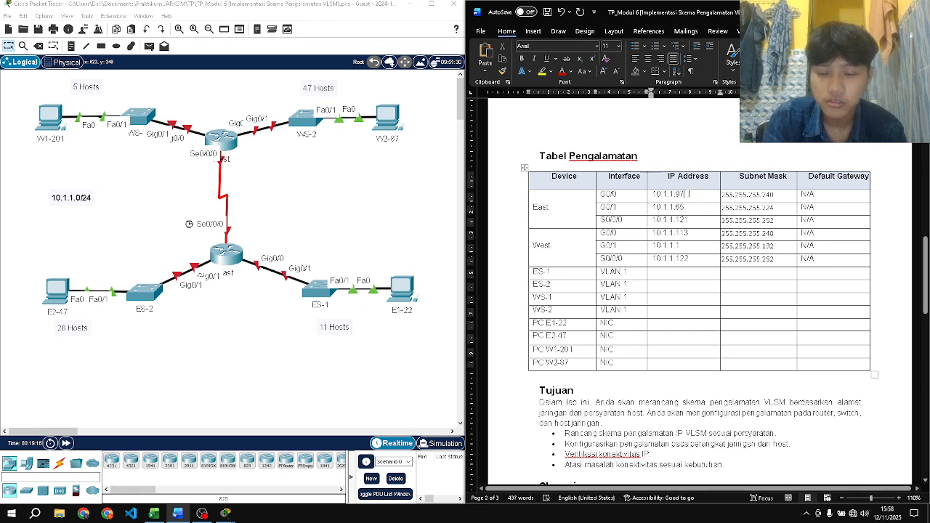
pyautogui.moveTo(689, 194); pyautogui.dragTo(653, 194)
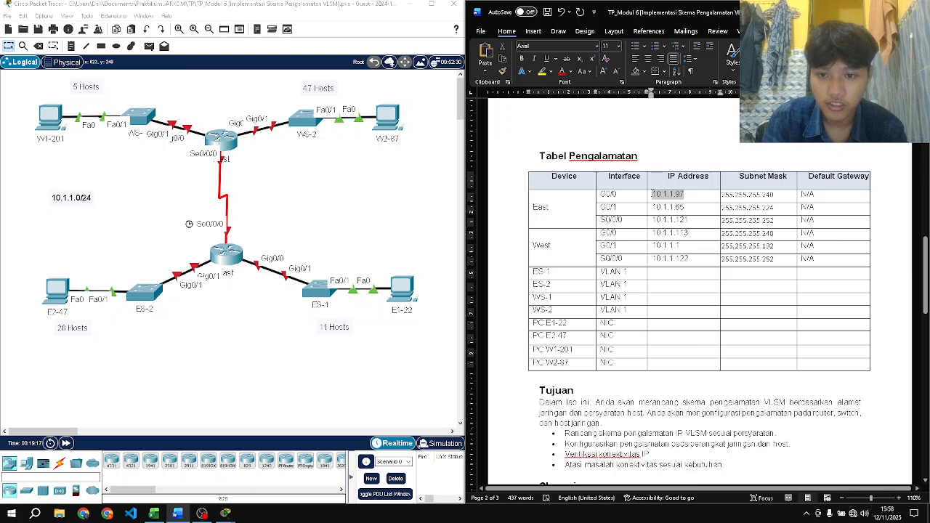
pyautogui.click(660, 275)
pyautogui.hotkey('ctrl', 'v')
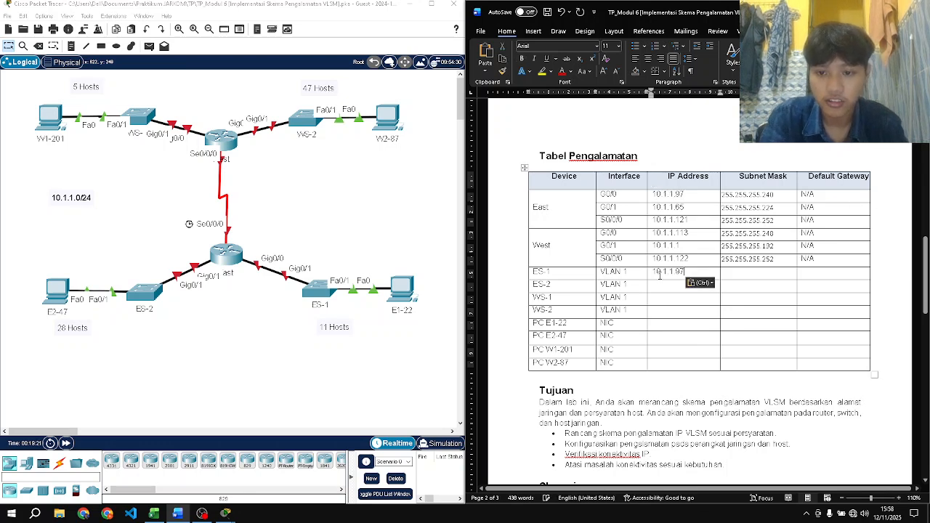
pyautogui.press('BackSpace')
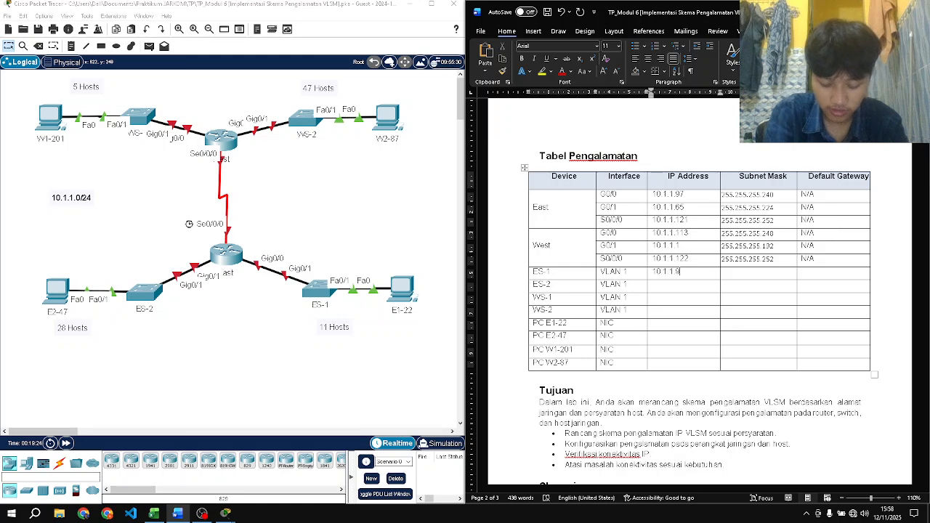
pyautogui.write('8')
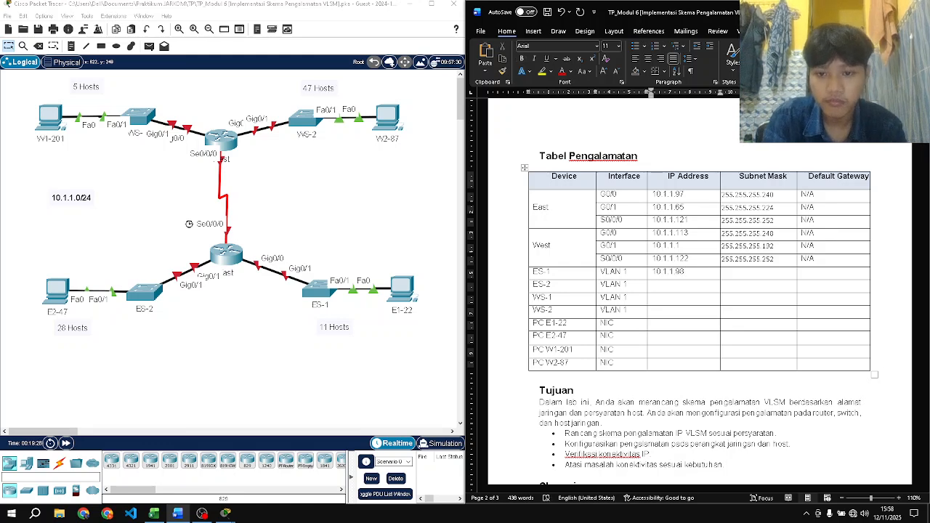
# - Set ES-2's VLAN 1 IP address to 10.1.1.66, starting from a copy of East's G0/1 address
pyautogui.scroll(-1, 676, 246)
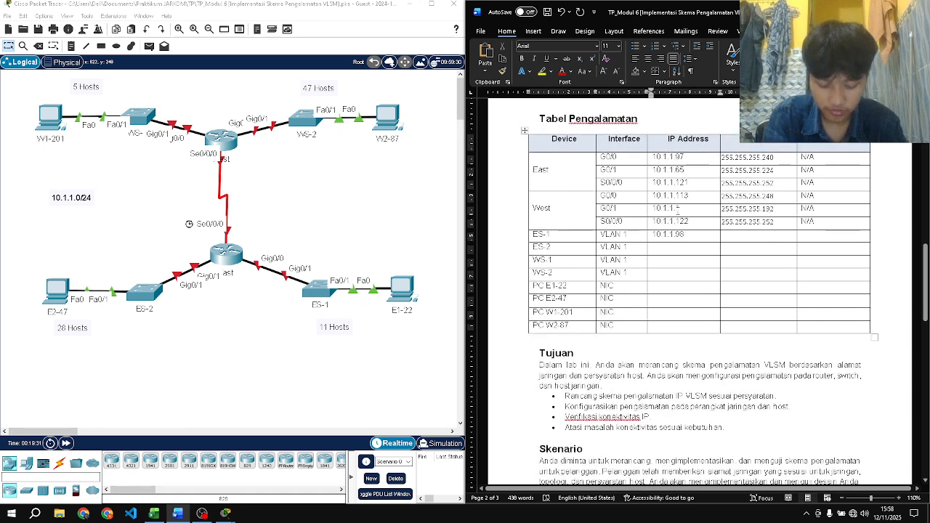
pyautogui.moveTo(684, 170); pyautogui.dragTo(657, 171)
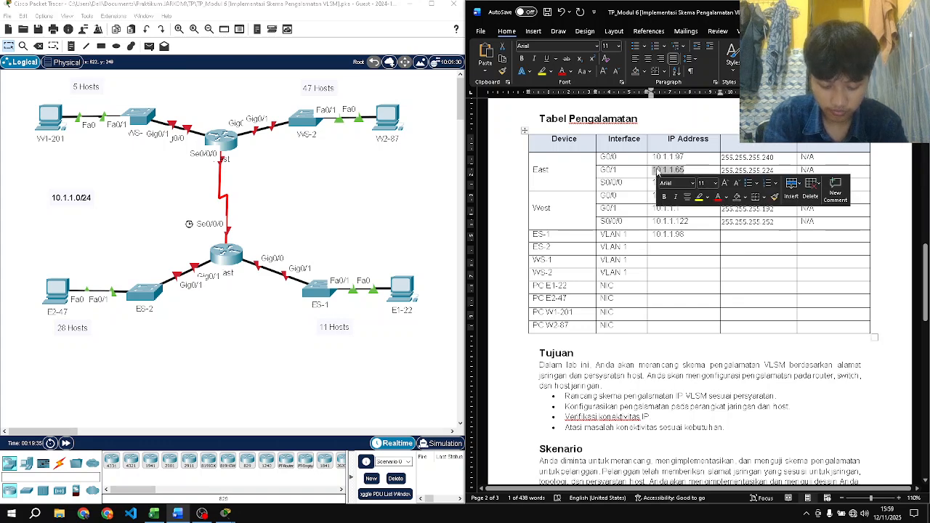
pyautogui.click(674, 251)
pyautogui.hotkey('ctrl', 'v')
pyautogui.press('BackSpace')
pyautogui.write('6')
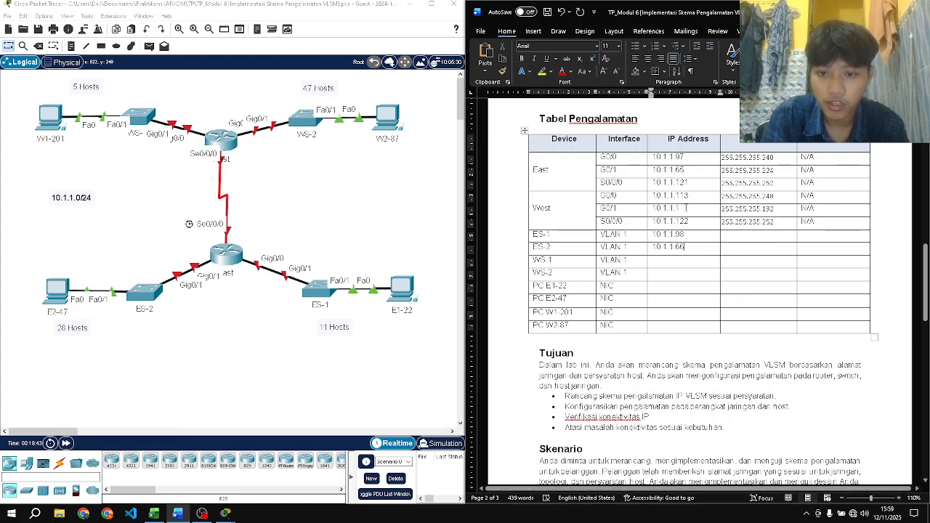
# - Set WS-1's VLAN 1 IP address to 10.1.1.114, starting from a copy of West's G0/0 address
pyautogui.moveTo(693, 195); pyautogui.dragTo(653, 196)
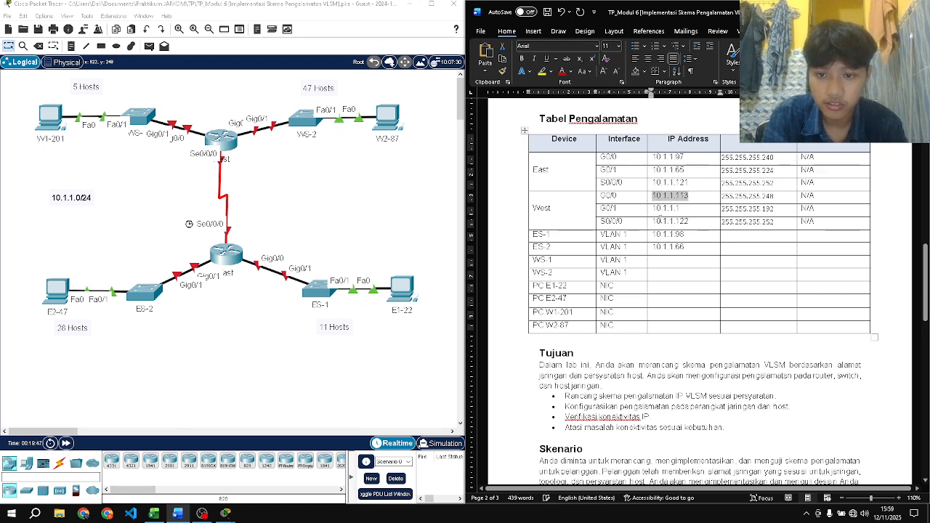
pyautogui.click(675, 259)
pyautogui.hotkey('ctrl', 'v')
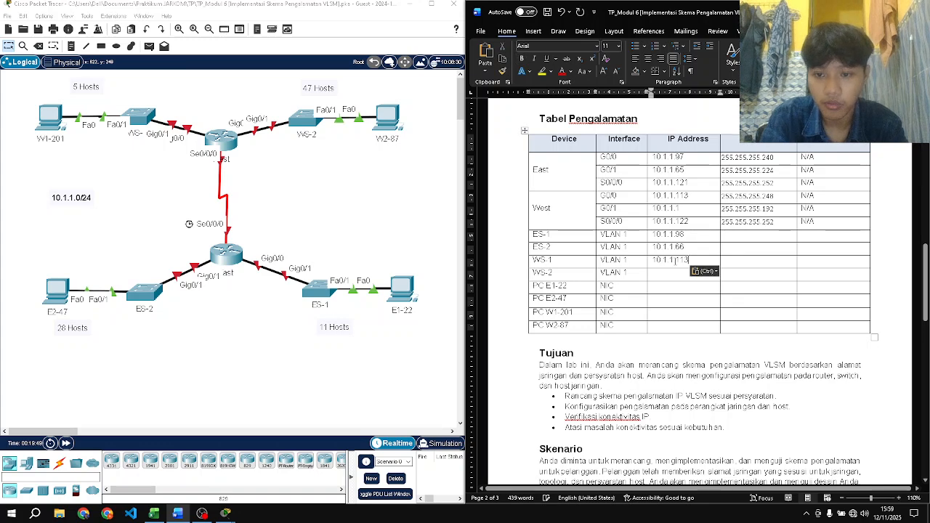
pyautogui.press('BackSpace')
pyautogui.write('4')
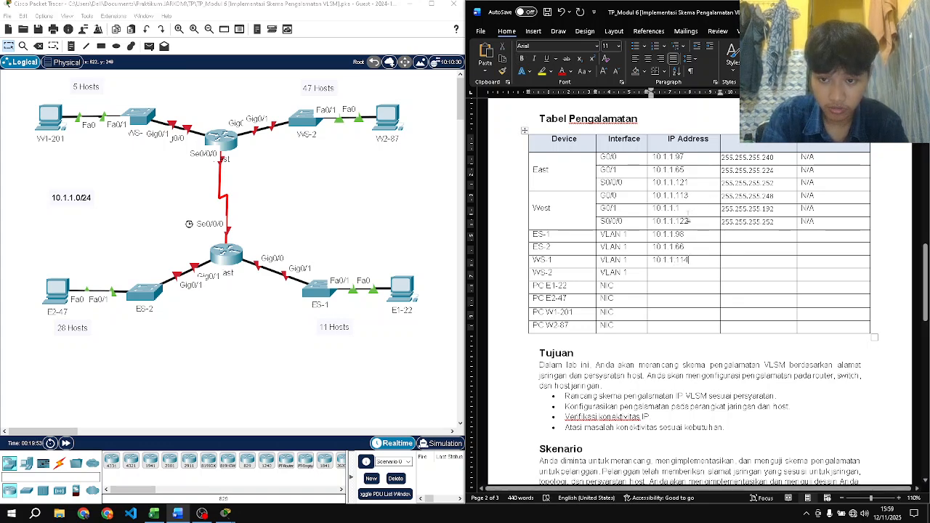
# - Set WS-2's VLAN 1 IP address to 10.1.1.2, starting from a copy of West's G0/1 address
pyautogui.moveTo(683, 209); pyautogui.dragTo(651, 208)
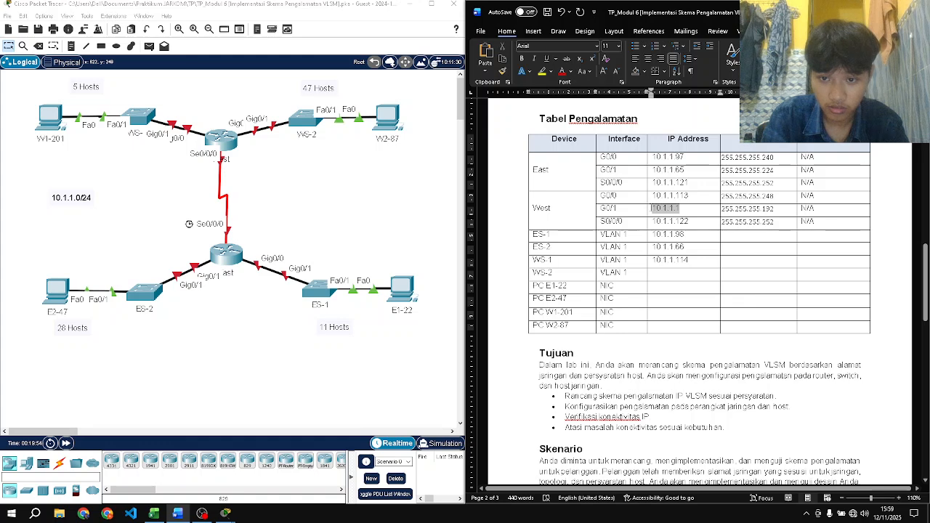
pyautogui.click(679, 273)
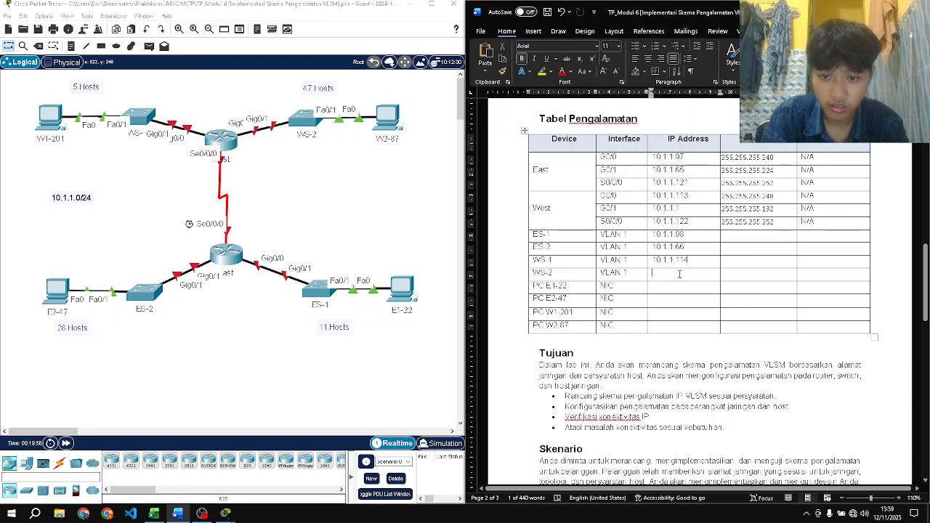
pyautogui.hotkey('ctrl', 'v')
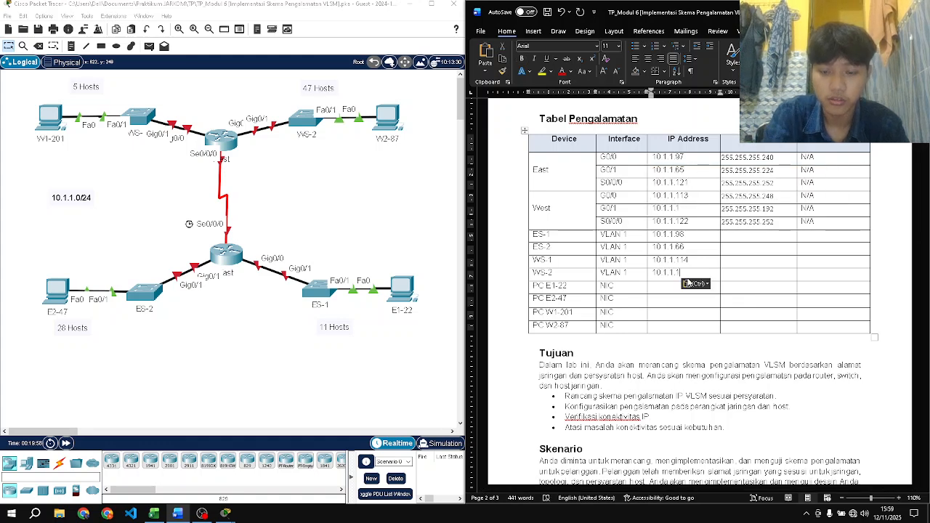
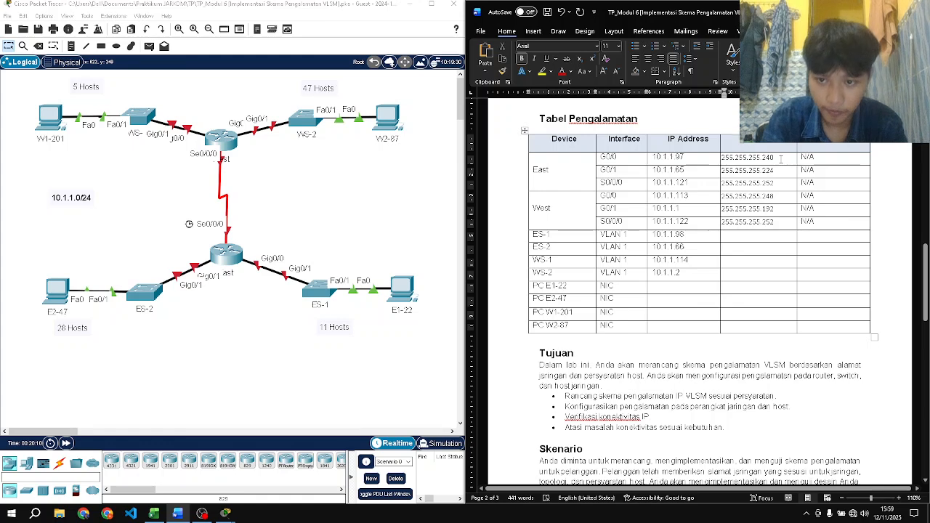
# - Copy East's G0/0 and G0/1 subnet masks, 255.255.255.240 and 255.255.255.224, into the ES-1 and ES-2 rows
pyautogui.click(781, 159)
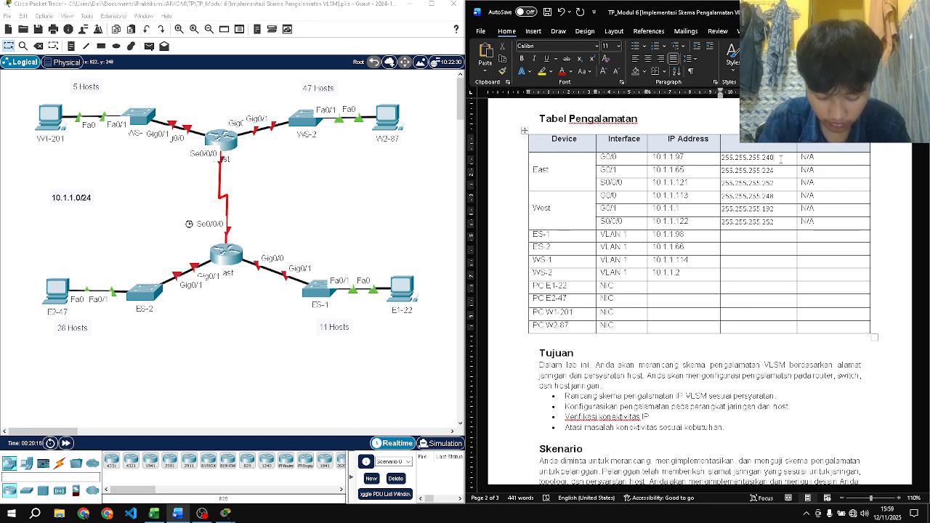
pyautogui.moveTo(781, 159); pyautogui.dragTo(721, 158)
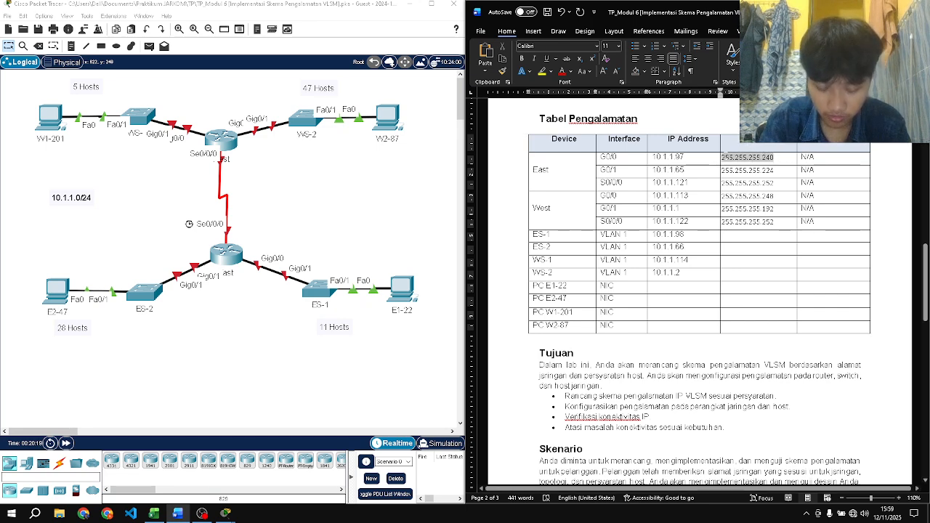
pyautogui.click(721, 158)
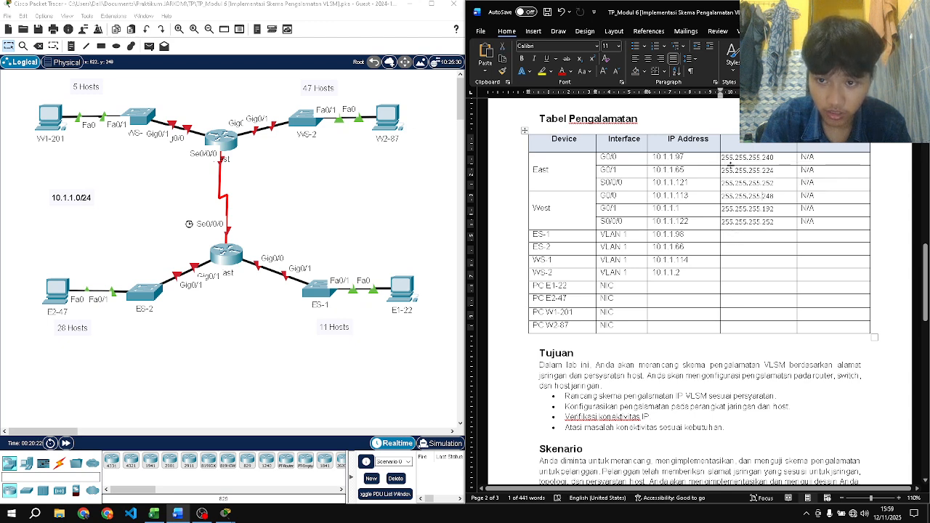
pyautogui.moveTo(721, 157); pyautogui.dragTo(768, 178)
pyautogui.hotkey('ctrl', 'c')
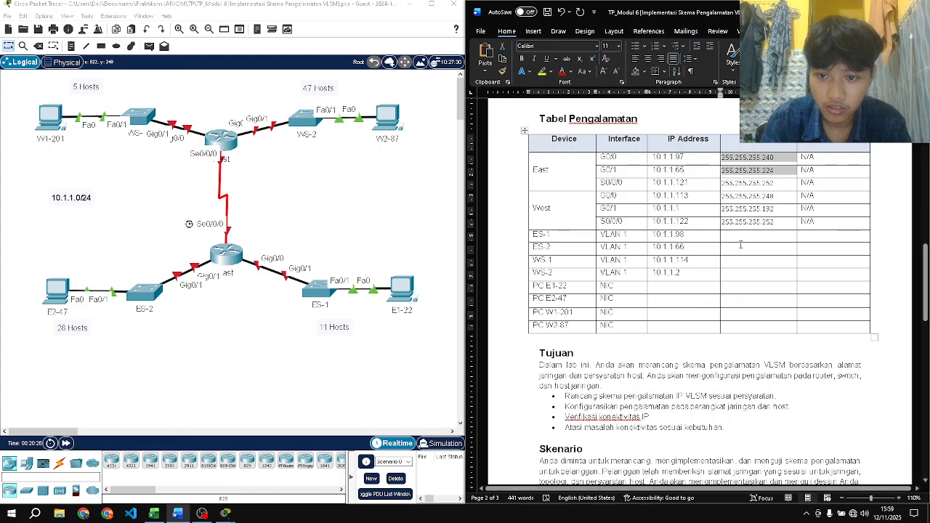
pyautogui.moveTo(730, 237); pyautogui.dragTo(753, 251)
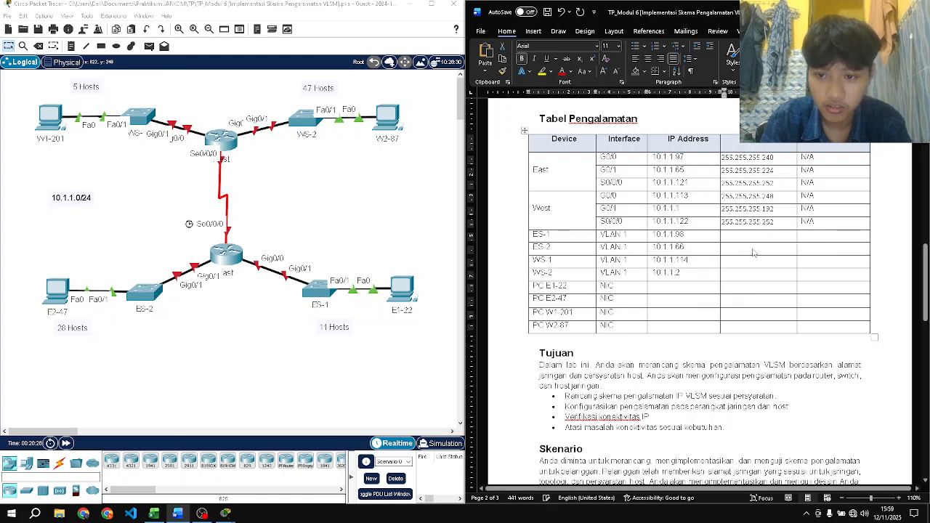
pyautogui.hotkey('ctrl', 'v')
pyautogui.click(765, 250)
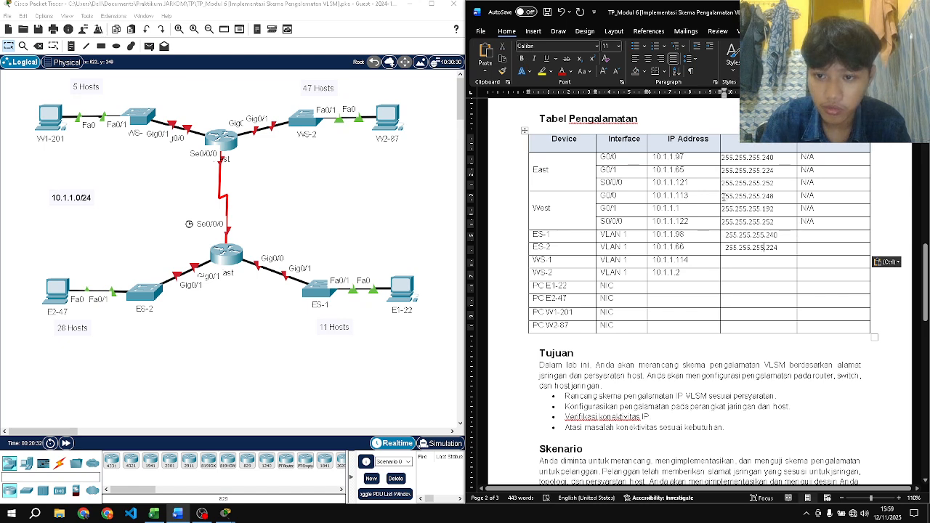
# - Copy West's G0/0 and G0/1 subnet masks, 255.255.255.248 and 255.255.255.192, into the WS-1 and WS-2 rows
pyautogui.moveTo(723, 195); pyautogui.dragTo(755, 209)
pyautogui.hotkey('ctrl', 'c')
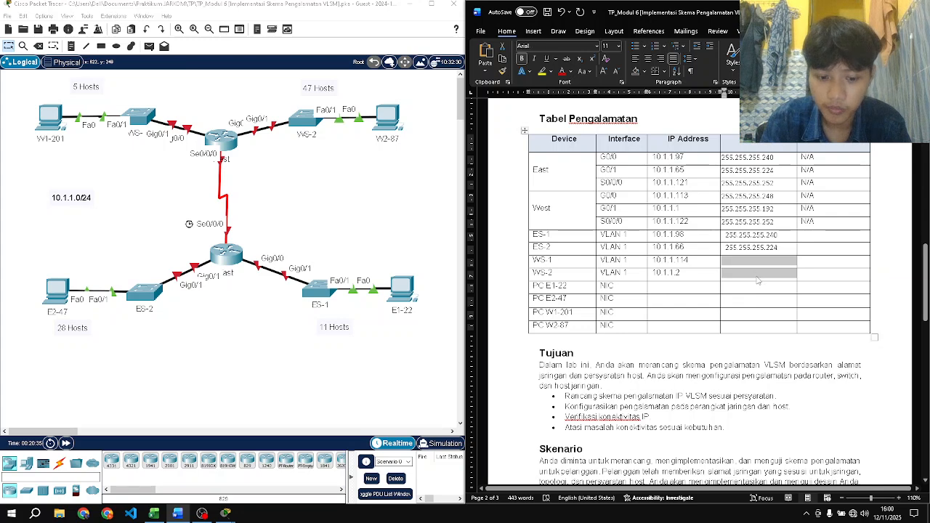
pyautogui.hotkey('ctrl', 'v')
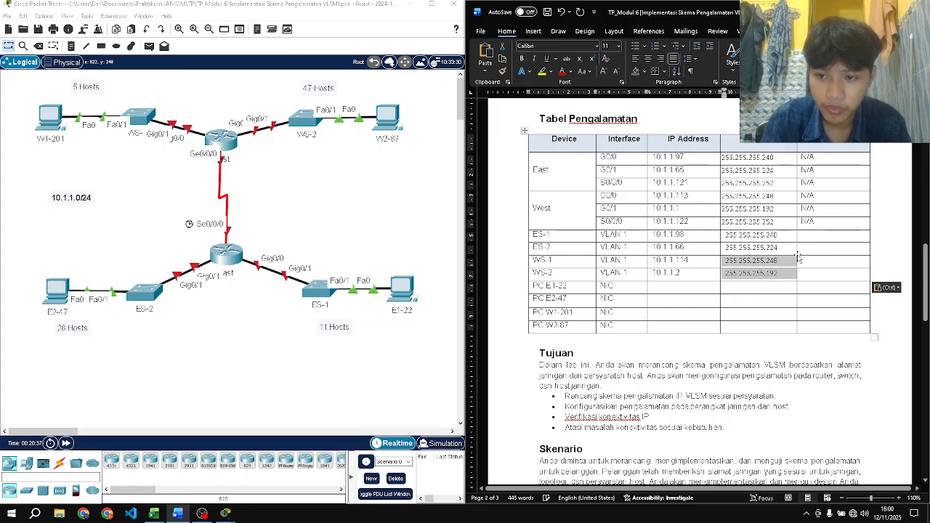
# - Fill in the default gateways of ES-1 and ES-2 with East's G0/0 and G0/1 addresses, 10.1.1.97 and 10.1.1.65
pyautogui.click(822, 236)
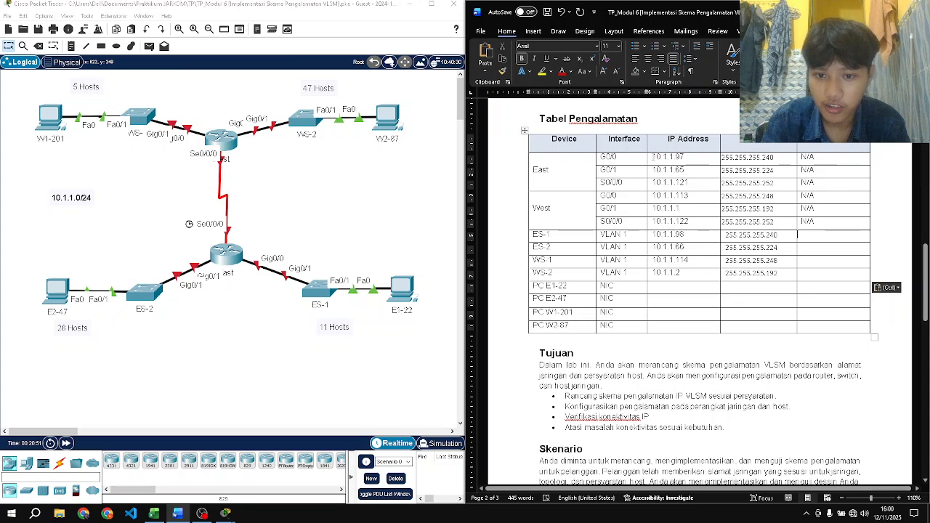
pyautogui.moveTo(652, 156); pyautogui.dragTo(686, 169)
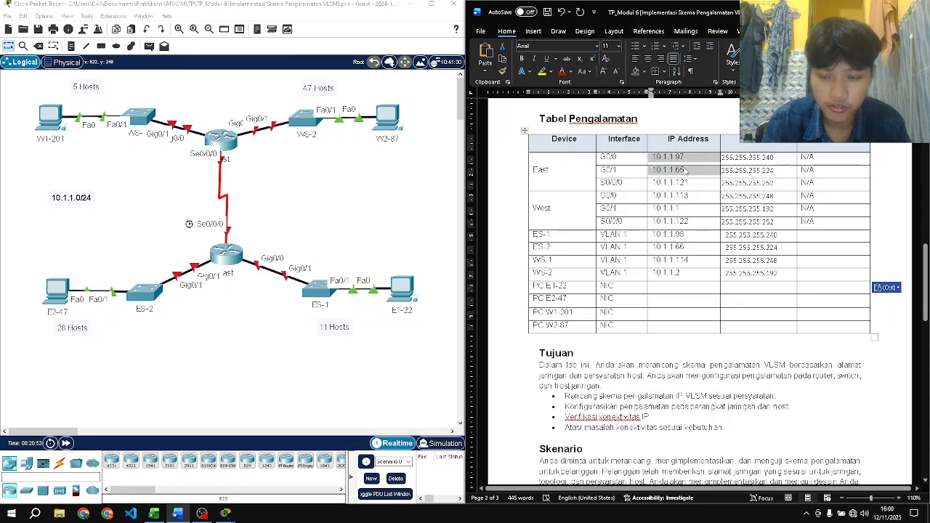
pyautogui.hotkey('ctrl', 'c')
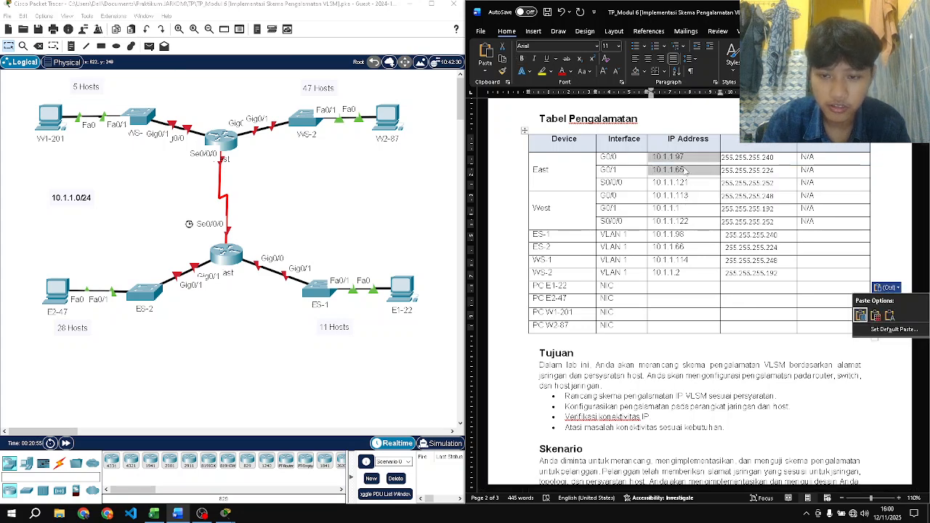
pyautogui.hotkey('ctrl', 'c')
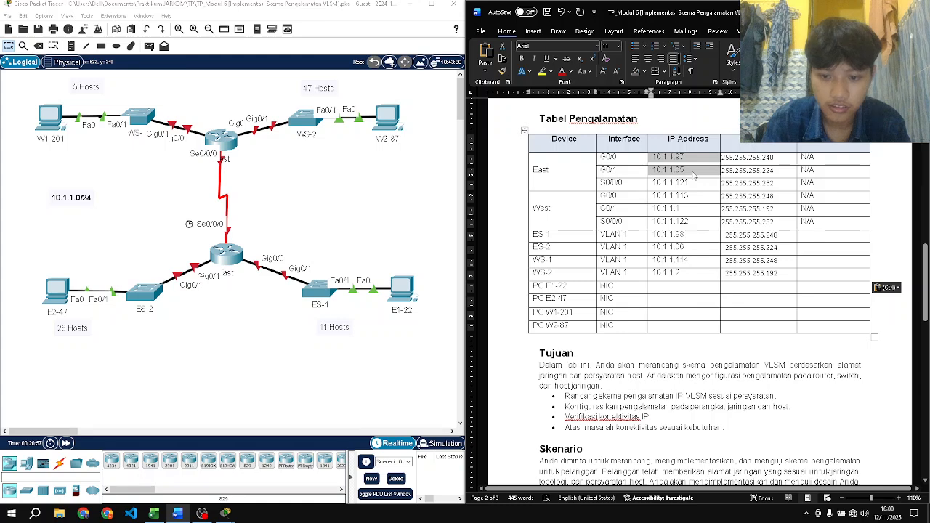
pyautogui.click(808, 235)
pyautogui.hotkey('ctrl', 'v')
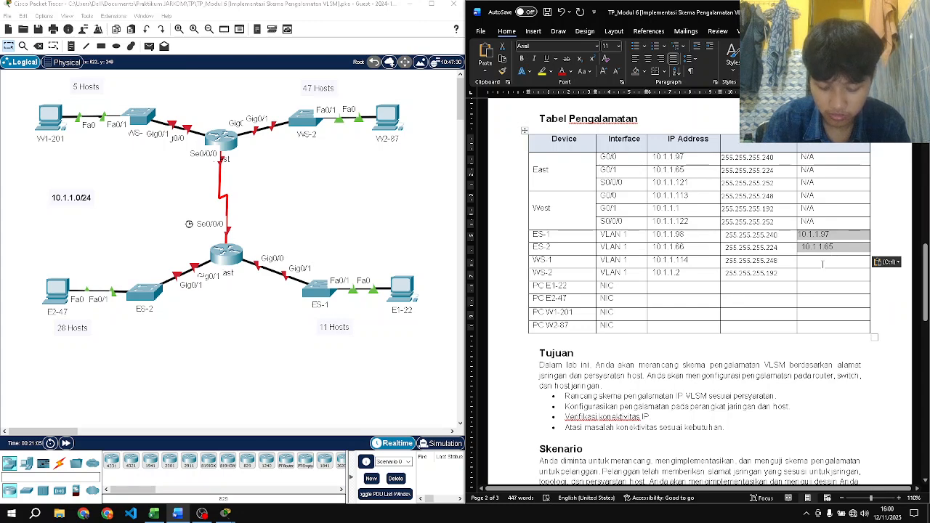
# - Fill in the default gateways of WS-1 and WS-2 with West's G0/0 and G0/1 addresses, 10.1.1.113 and 10.1.1.1
pyautogui.click(822, 263)
pyautogui.click(742, 210)
pyautogui.moveTo(652, 195); pyautogui.dragTo(677, 212)
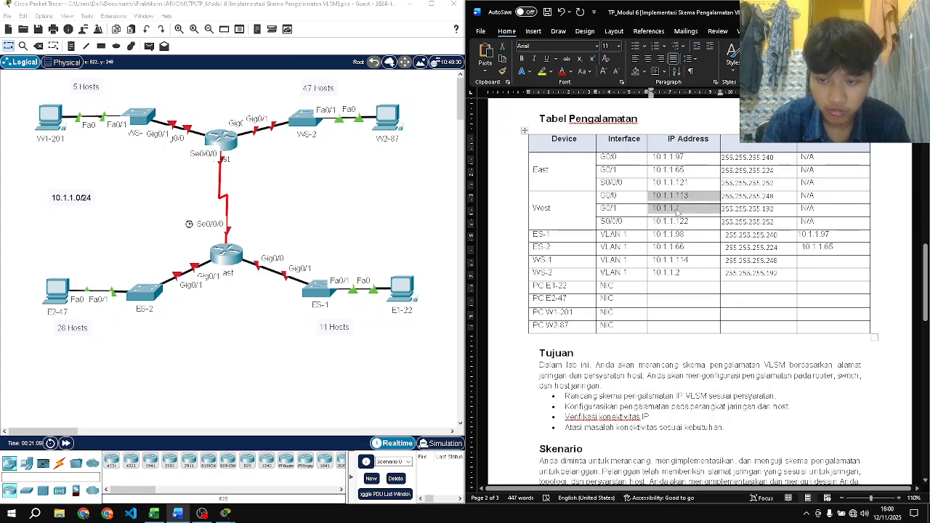
pyautogui.click(809, 267)
pyautogui.hotkey('ctrl', 'v')
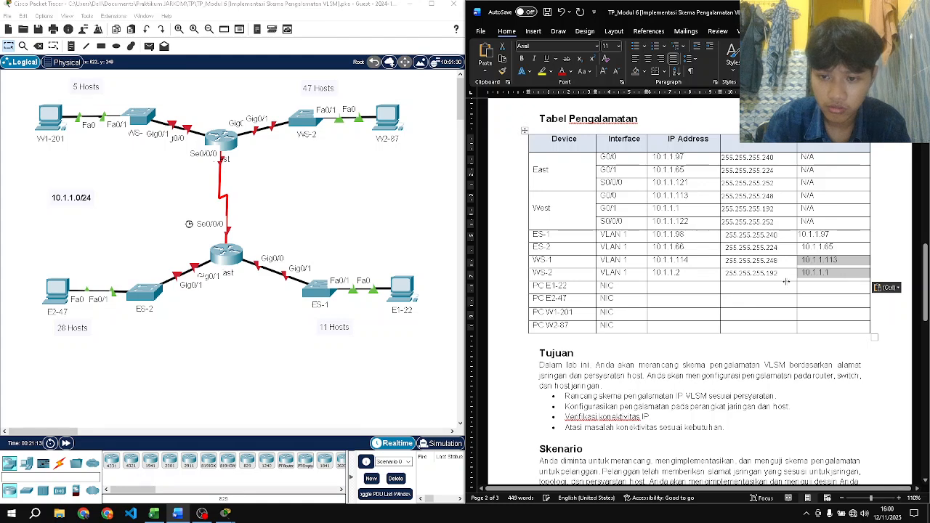
# - Fill in PC E1-22's IP address as 10.1.1.110, based on the ES-1 LAN broadcast address in the subnet table
pyautogui.click(684, 289)
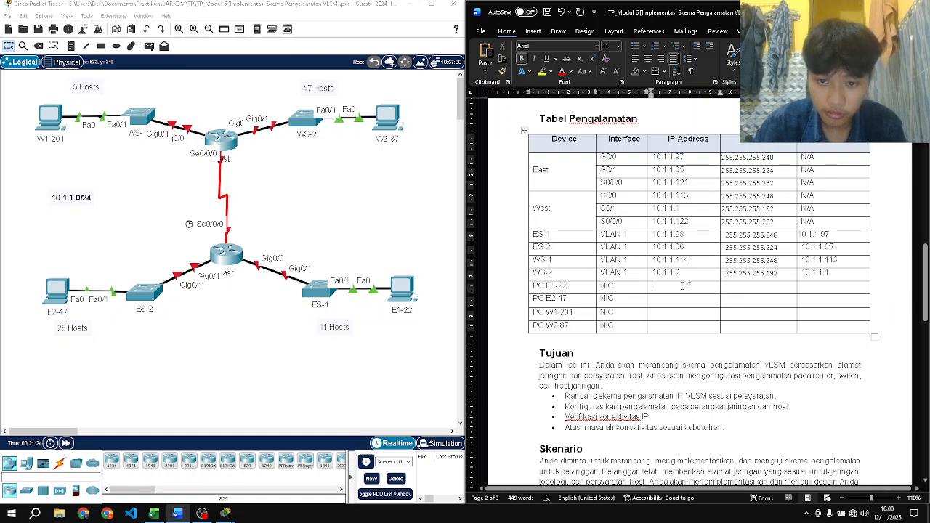
pyautogui.scroll(-3, 683, 288)
pyautogui.scroll(-6, 683, 288)
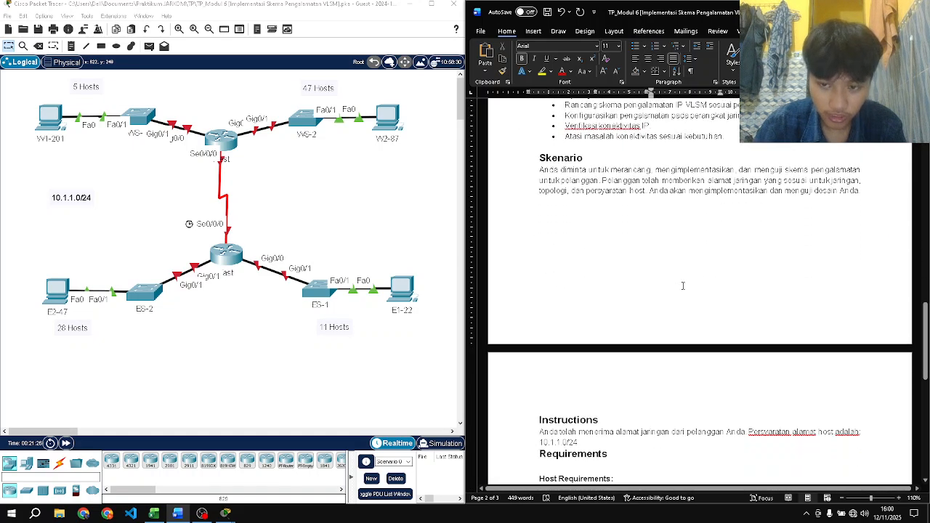
pyautogui.scroll(-9, 683, 290)
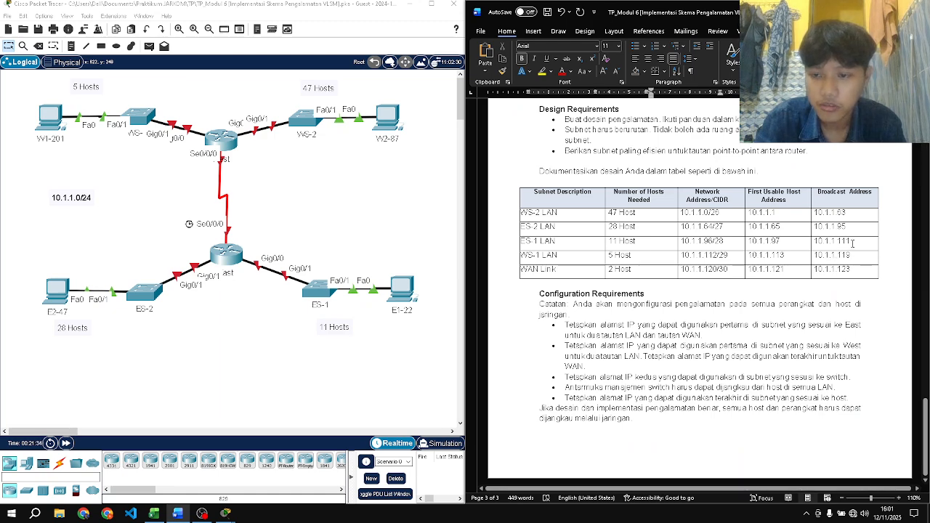
pyautogui.scroll(12, 853, 242)
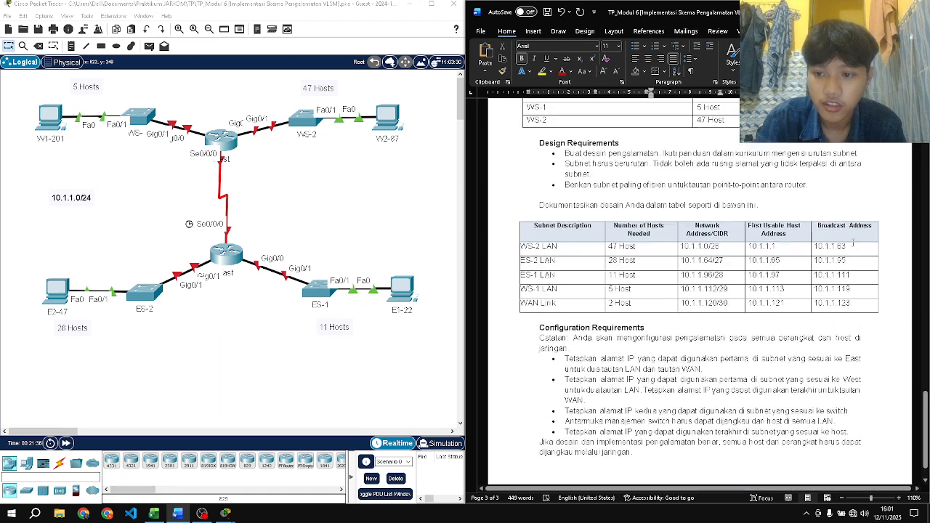
pyautogui.scroll(3, 852, 242)
pyautogui.click(666, 248)
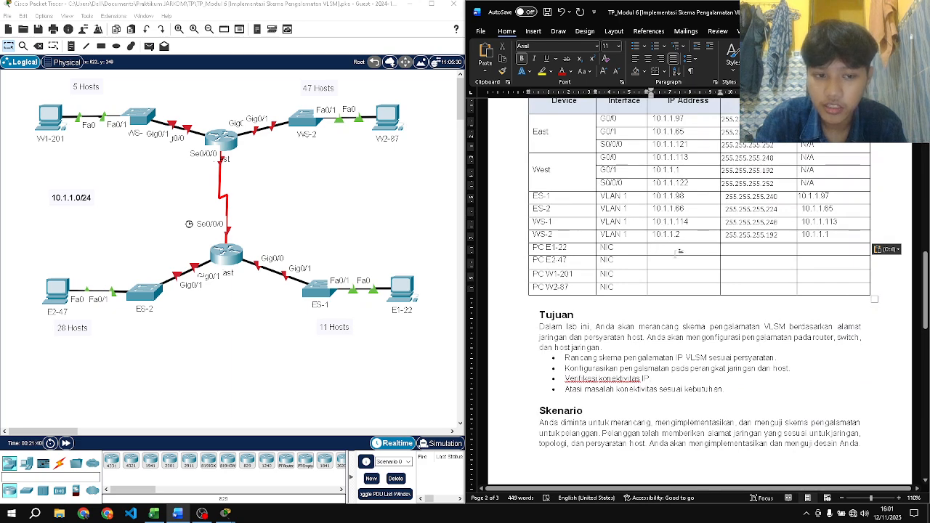
pyautogui.scroll(-9, 679, 251)
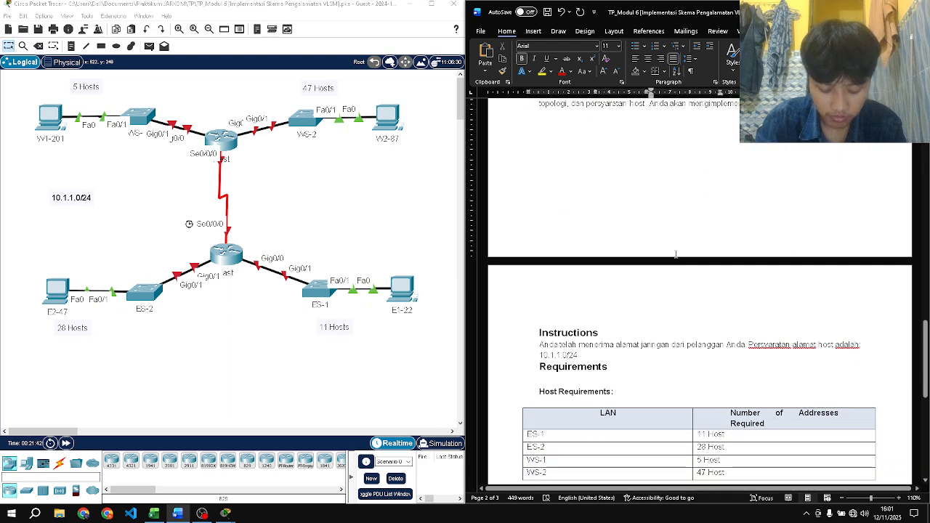
pyautogui.scroll(-8, 675, 253)
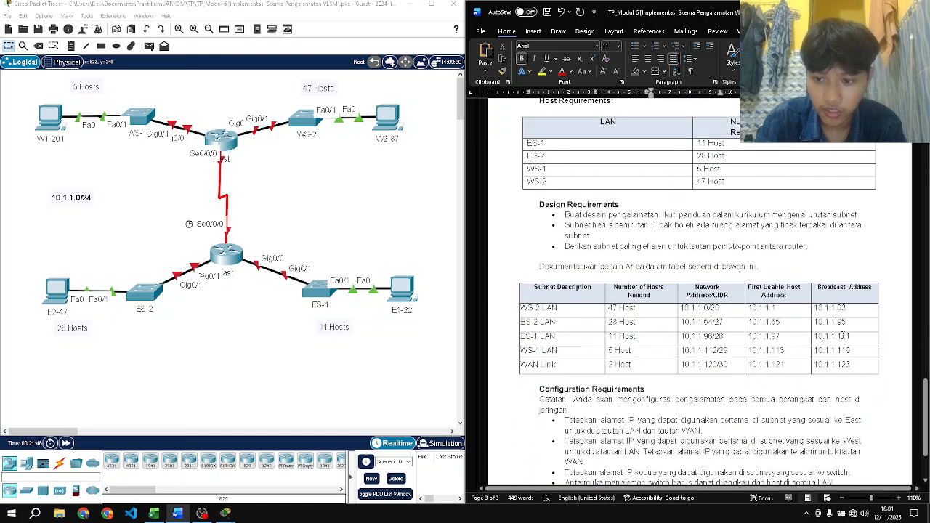
pyautogui.moveTo(857, 338); pyautogui.dragTo(813, 336)
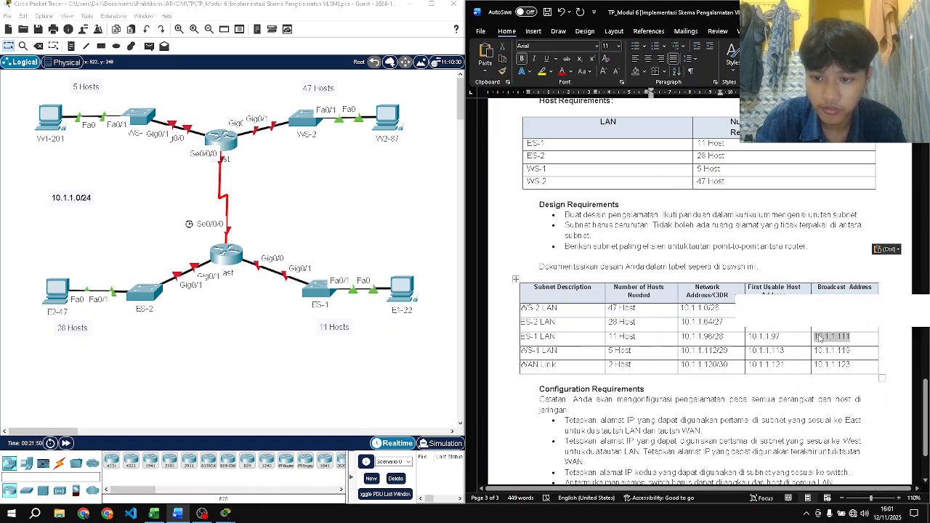
pyautogui.scroll(10, 765, 239)
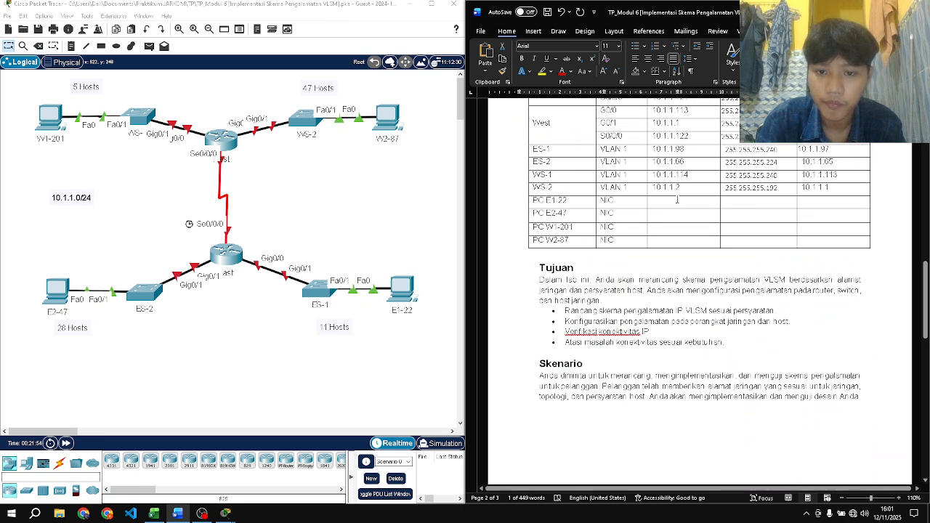
pyautogui.click(677, 199)
pyautogui.hotkey('ctrl', 'v')
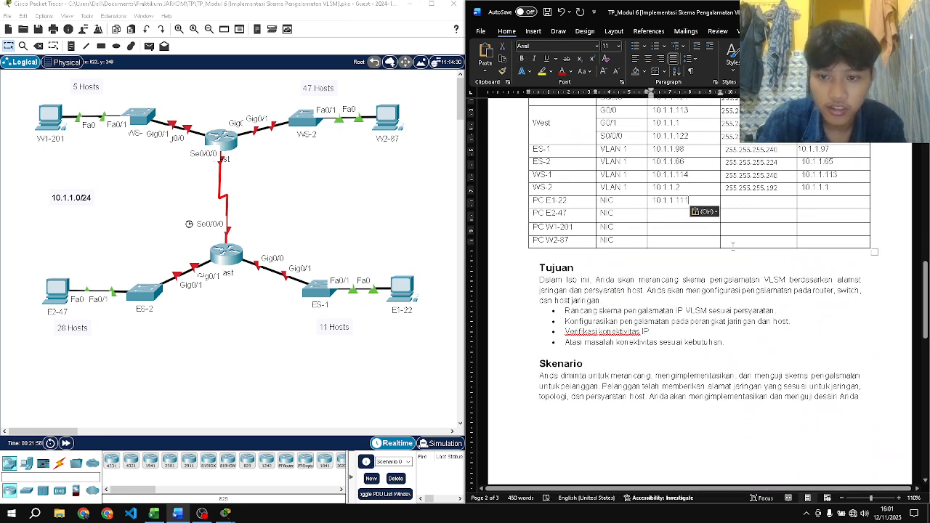
pyautogui.press('BackSpace')
pyautogui.write('0')
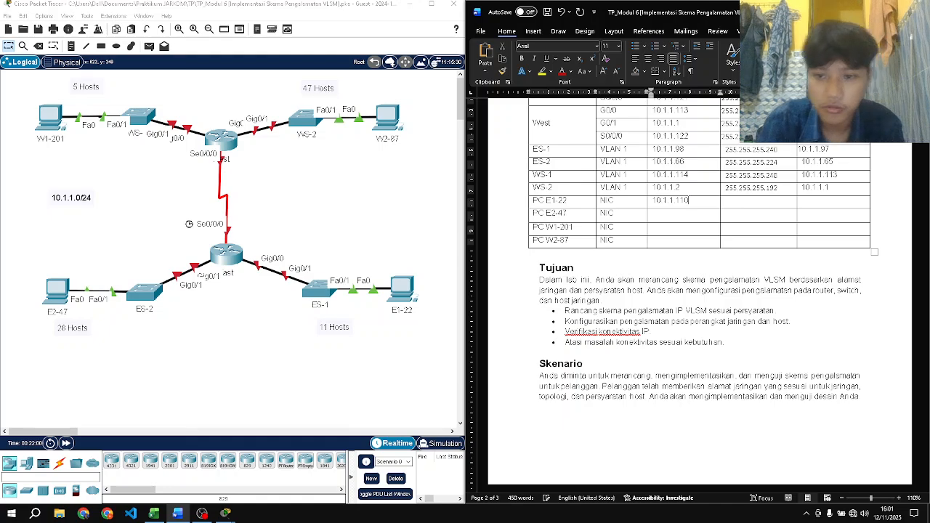
# - Copy the ES-2 LAN broadcast address, 10.1.1.95, from the subnet table into PC E2-47's IP address cell
pyautogui.press('Down')
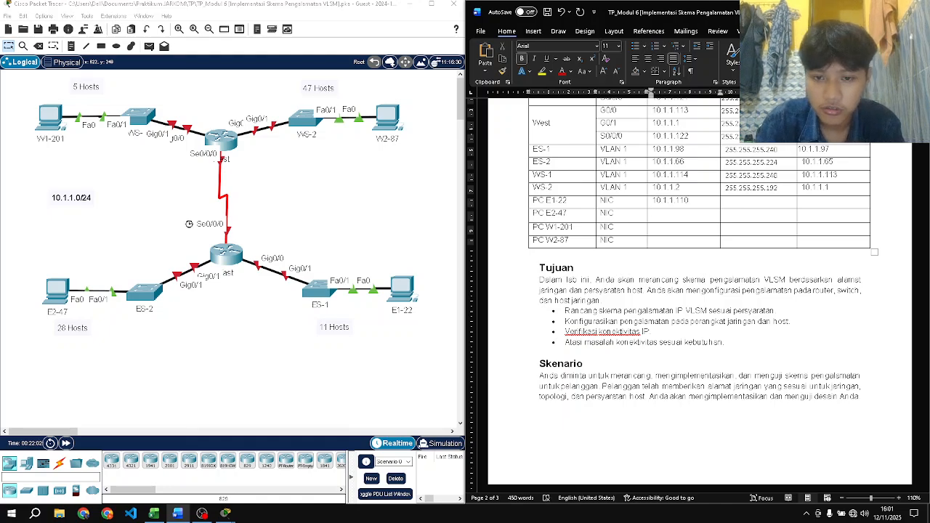
pyautogui.scroll(-5, 698, 290)
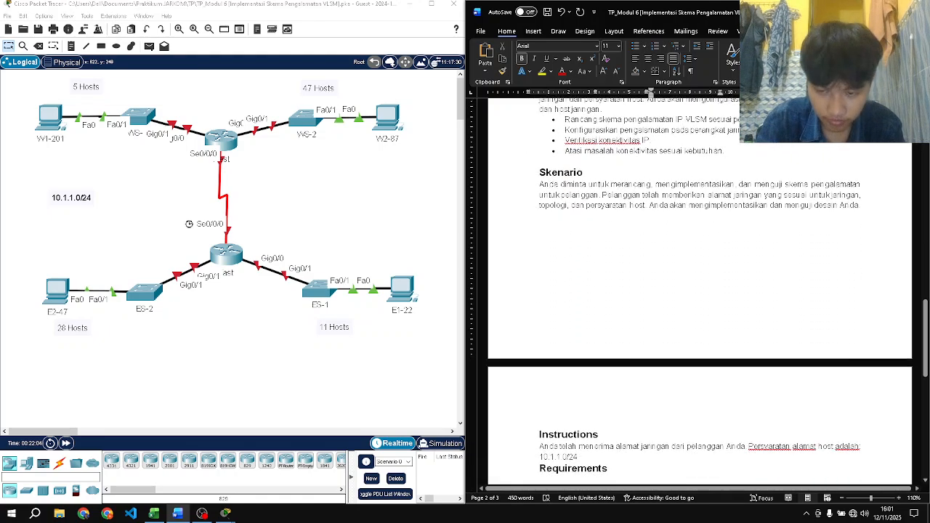
pyautogui.scroll(-5, 697, 291)
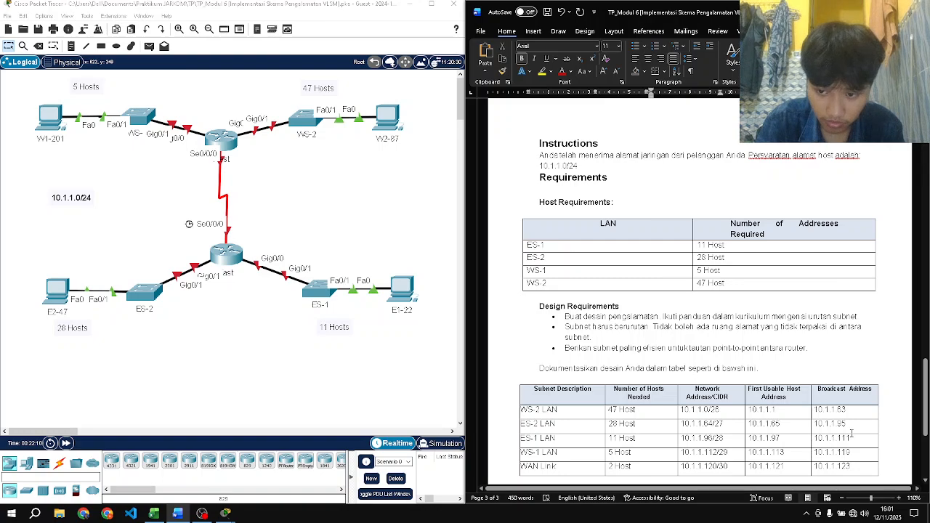
pyautogui.moveTo(852, 420); pyautogui.dragTo(846, 424)
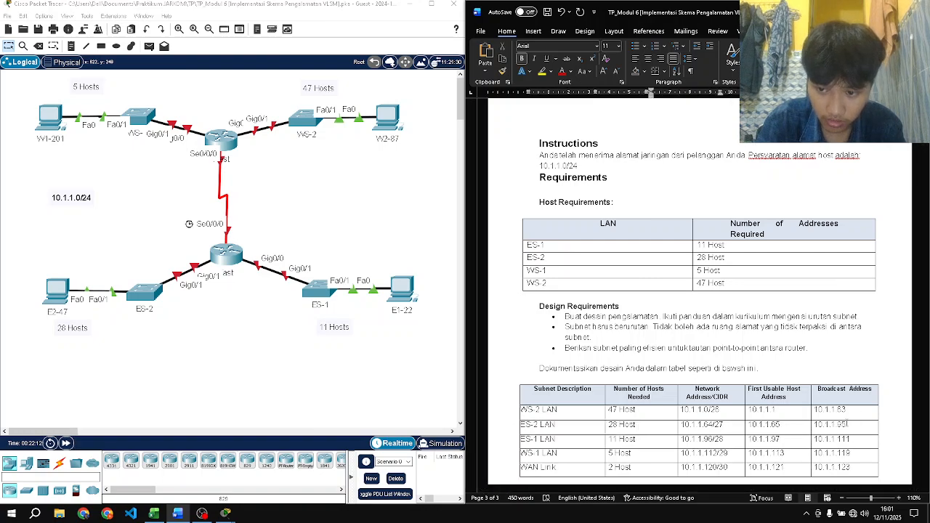
pyautogui.scroll(10, 846, 423)
pyautogui.scroll(-3, 850, 424)
pyautogui.scroll(-6, 849, 424)
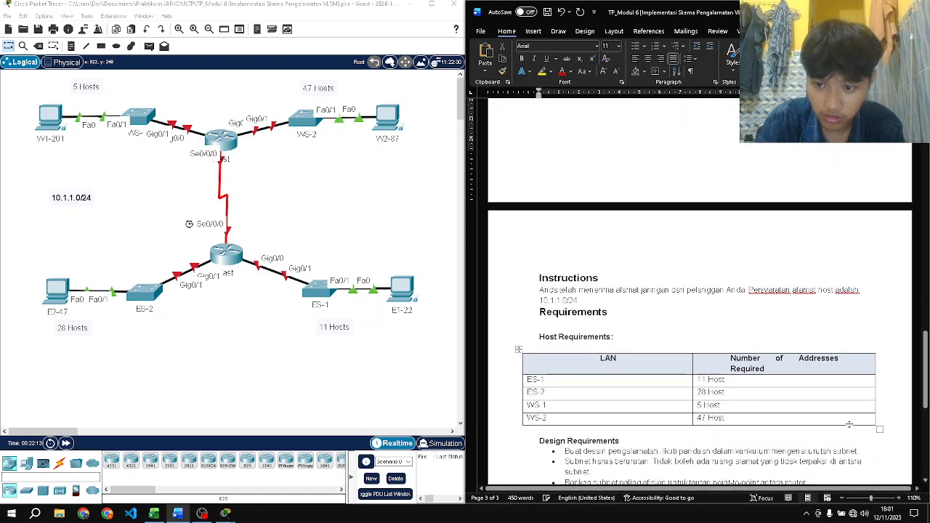
pyautogui.moveTo(847, 277); pyautogui.dragTo(817, 278)
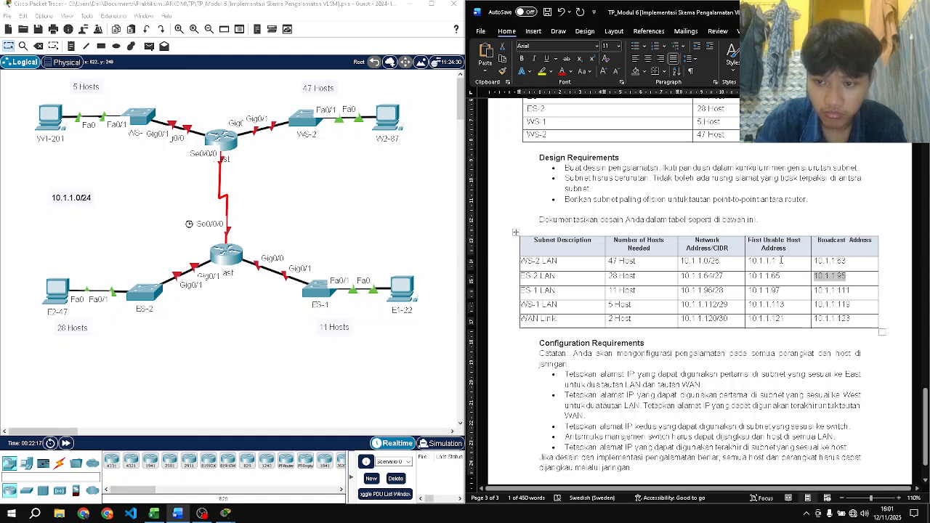
pyautogui.scroll(10, 766, 250)
pyautogui.scroll(1, 765, 250)
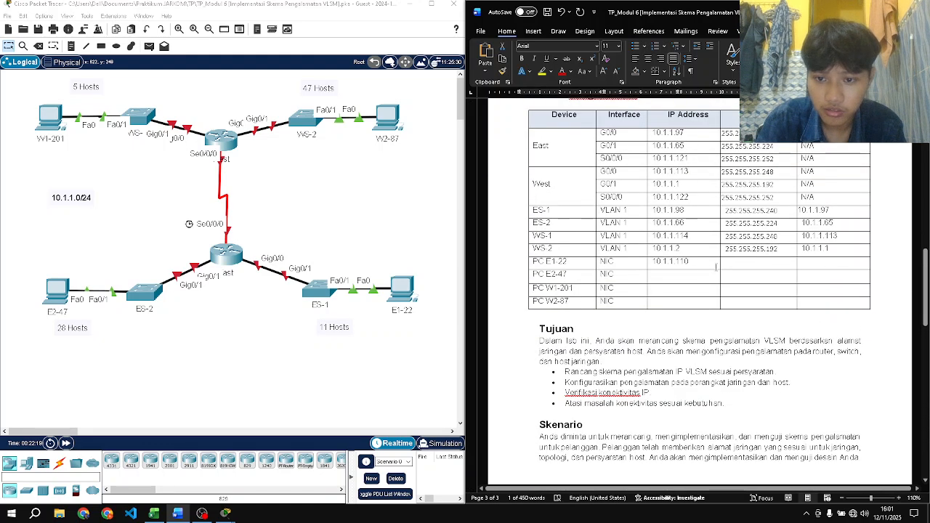
pyautogui.click(683, 277)
pyautogui.hotkey('ctrl', 'v')
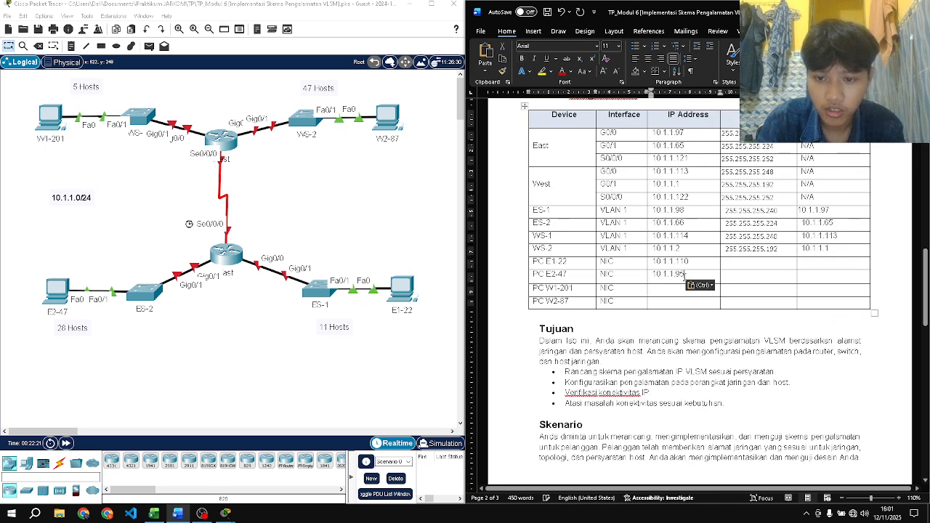
# - Fill in PC W1-201's IP address as 10.1.1.118, based on the WS-1 LAN broadcast address, and correct PC E2-47's to 10.1.1.94
pyautogui.scroll(-8, 661, 295)
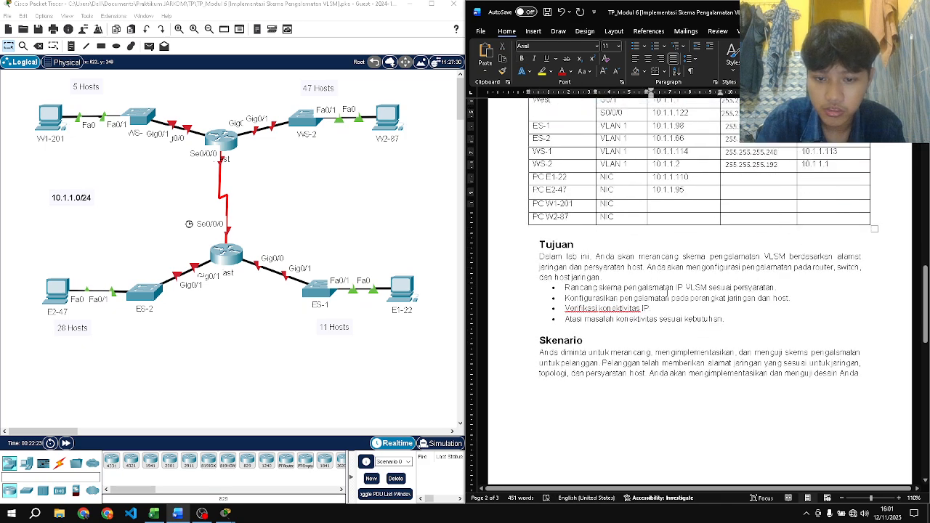
pyautogui.scroll(-5, 666, 293)
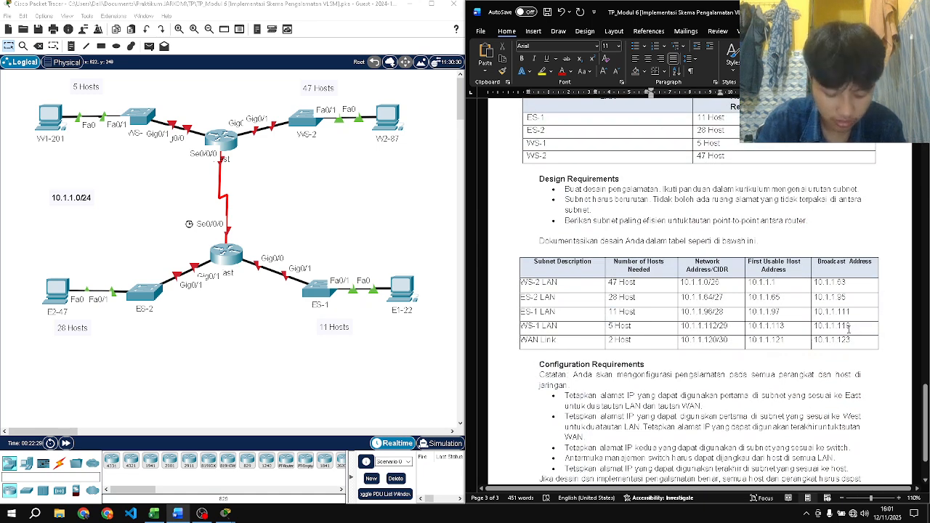
pyautogui.moveTo(854, 328); pyautogui.dragTo(815, 325)
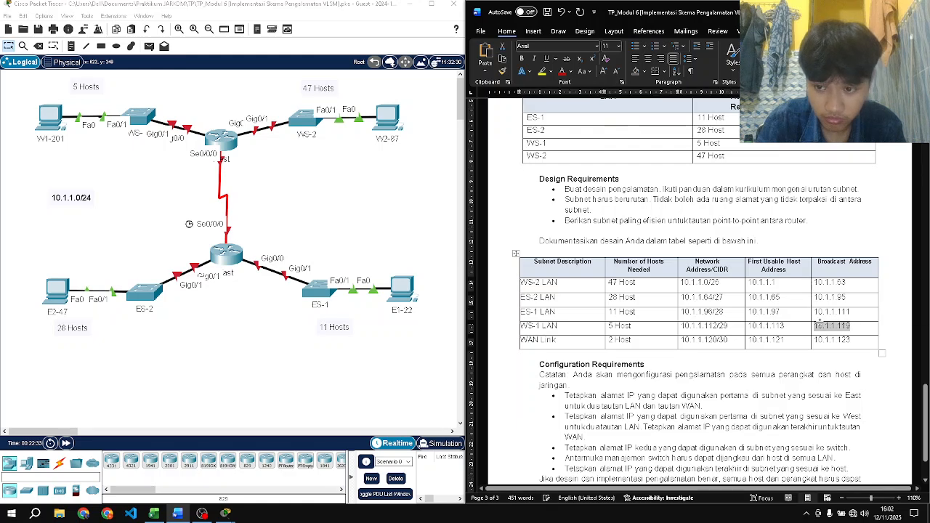
pyautogui.scroll(10, 783, 267)
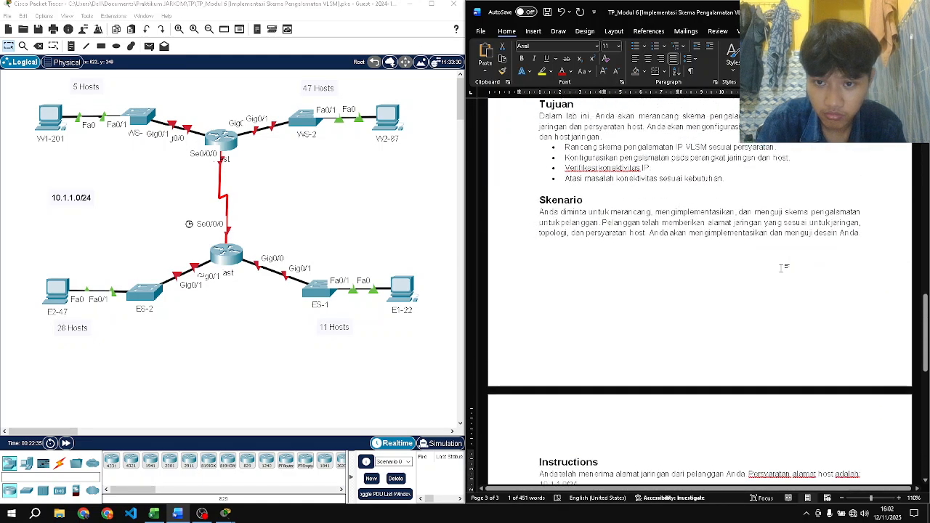
pyautogui.scroll(3, 783, 267)
pyautogui.click(693, 203)
pyautogui.write('10.1.1.11')
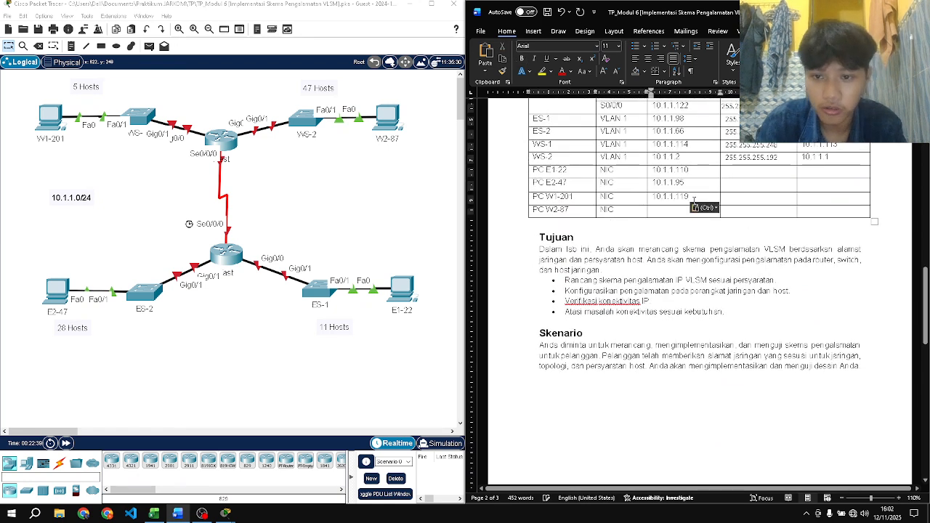
pyautogui.write('8')
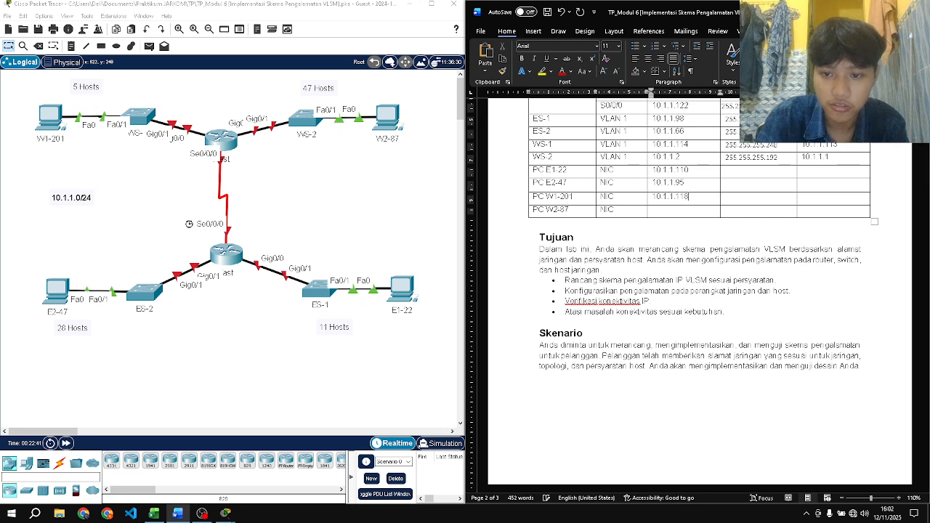
pyautogui.press('BackSpace')
pyautogui.write('4')
# - Fill in PC W2-87's IP address as 10.1.1.62, based on the WS-2 LAN broadcast address in the subnet table
pyautogui.click(653, 210)
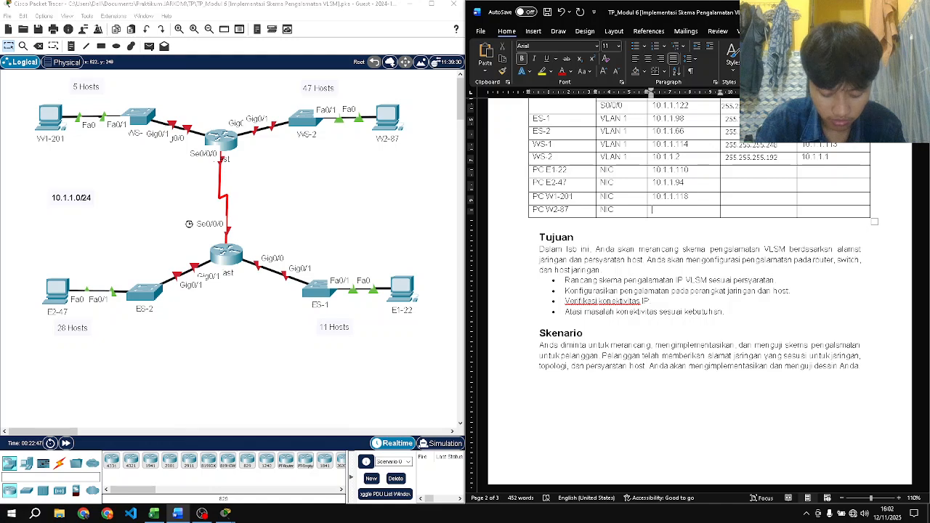
pyautogui.scroll(-12, 697, 290)
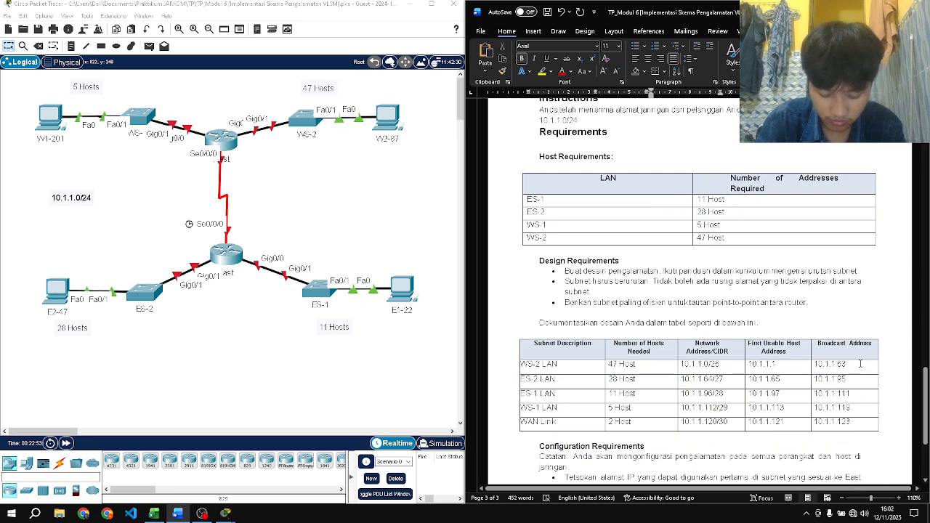
pyautogui.moveTo(854, 363); pyautogui.dragTo(813, 364)
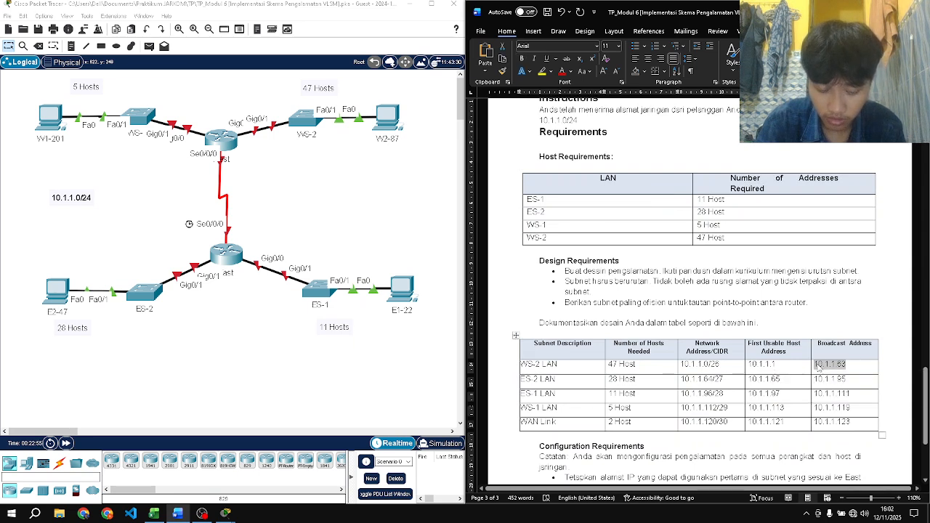
pyautogui.scroll(10, 774, 308)
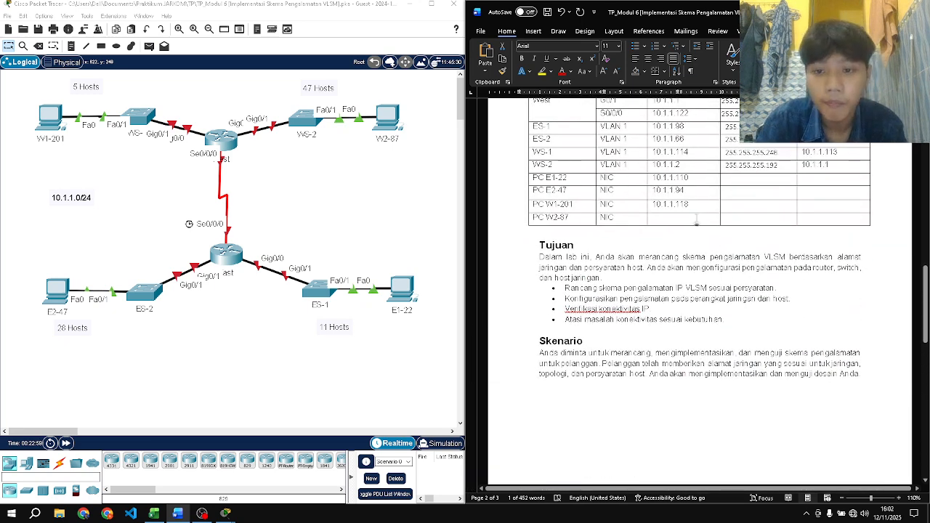
pyautogui.write('10.1.1.62')
pyautogui.press('Tab')
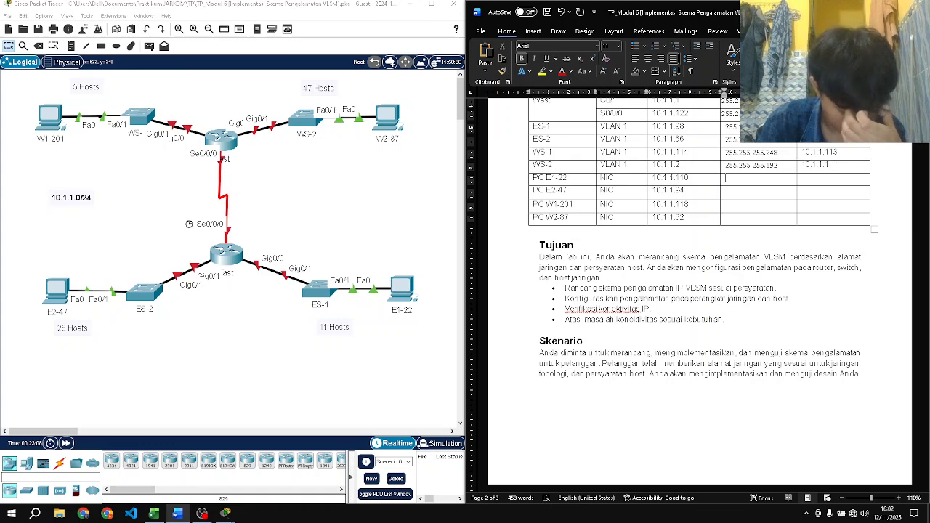
# - Copy the four switch subnet masks, 255.255.255.240, 255.255.255.224, 255.255.255.248 and 255.255.255.192, into the four PC rows
pyautogui.scroll(1, 737, 193)
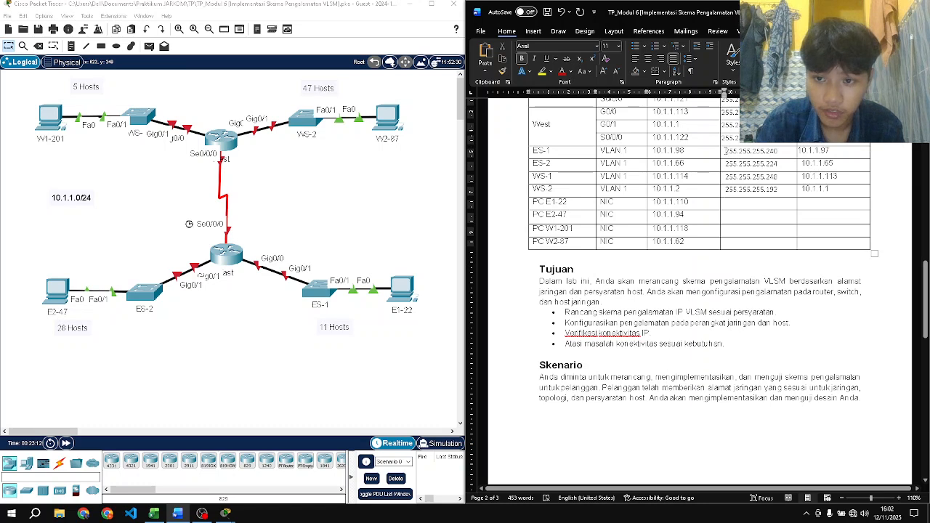
pyautogui.moveTo(737, 151); pyautogui.dragTo(768, 190)
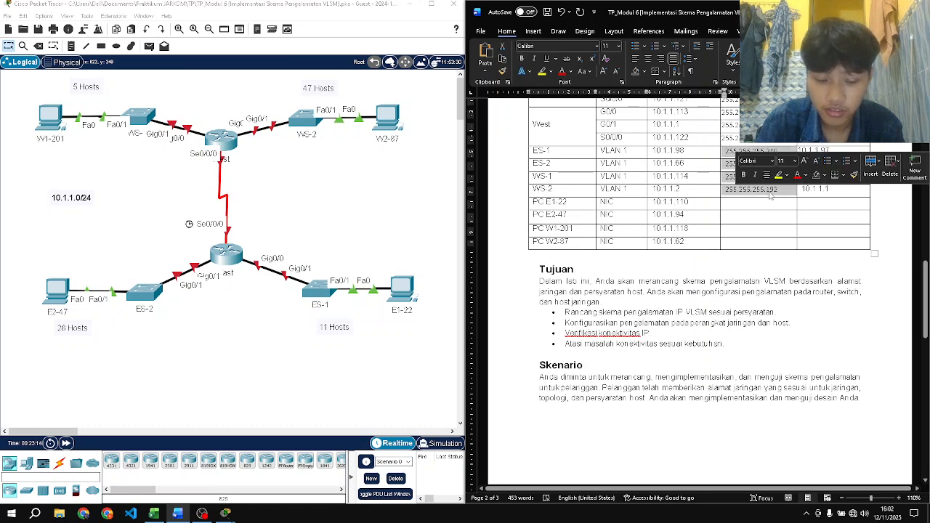
pyautogui.click(734, 205)
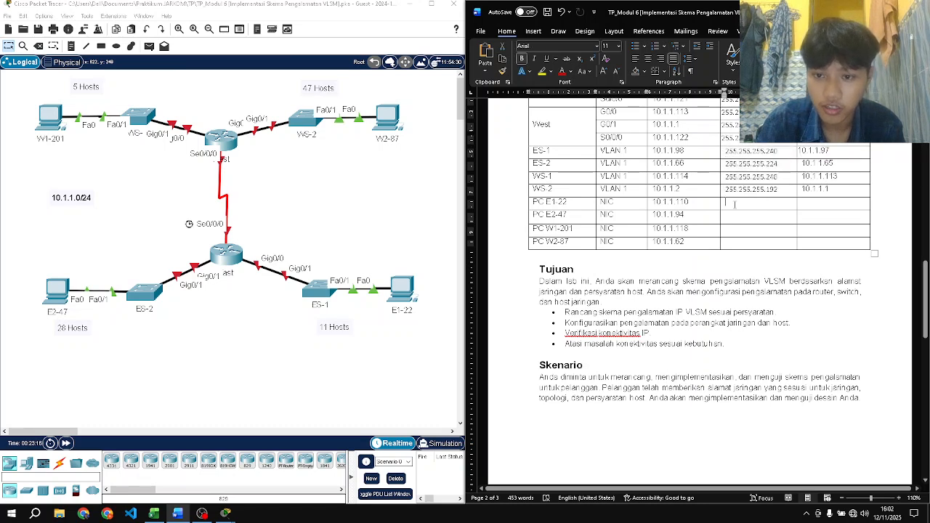
pyautogui.moveTo(734, 205); pyautogui.dragTo(753, 248)
pyautogui.hotkey('ctrl', 'v')
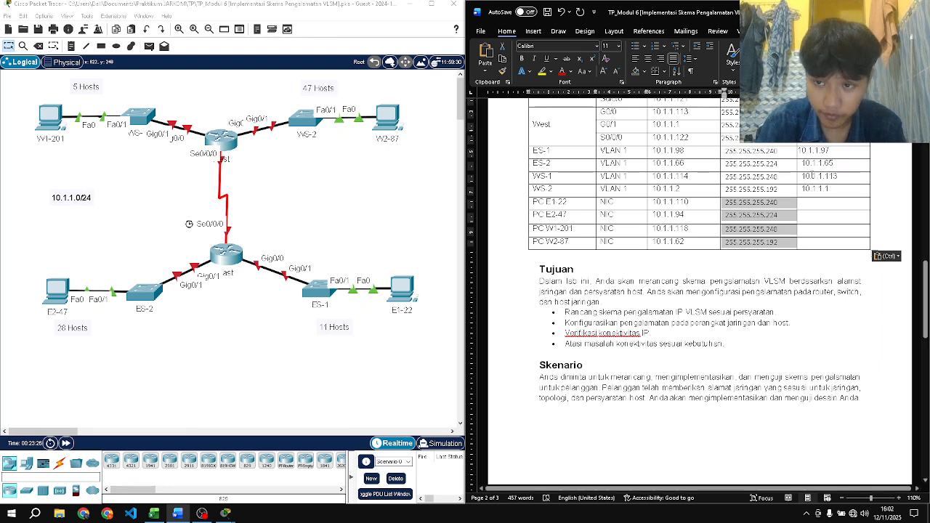
# - Align ES-1's gateway entry and copy the four switch gateways, 10.1.1.97, 10.1.1.65, 10.1.1.113 and 10.1.1.1, into the PC rows
pyautogui.click(798, 151)
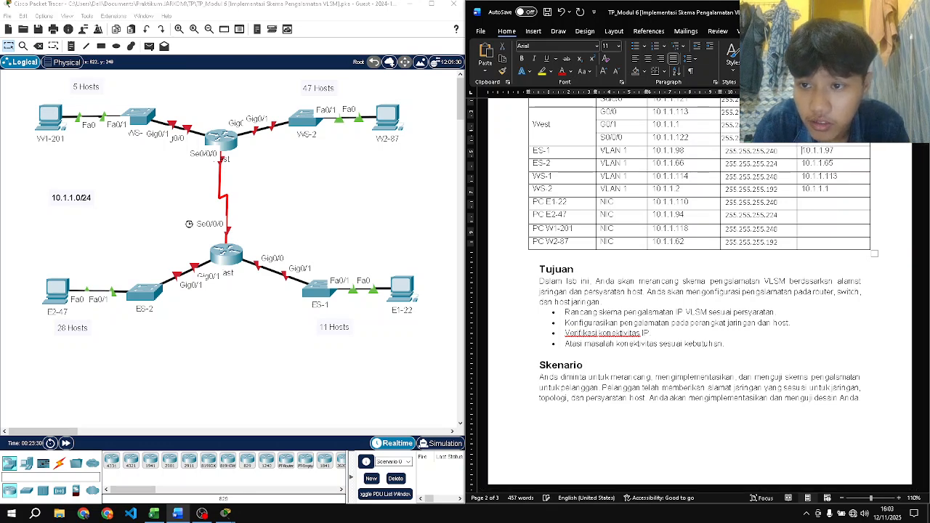
pyautogui.moveTo(800, 150); pyautogui.dragTo(836, 244)
pyautogui.write('10.1.1.97 10.1.1.65 10.1.1.113 10.1.1.1')
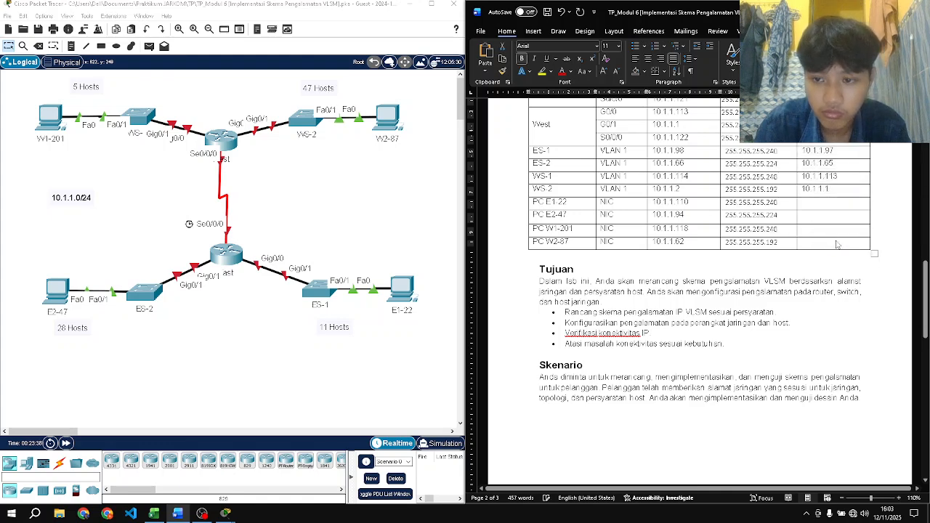
# - Align PC W2-87's default gateway entry with the other gateways and review the whole addressing table
pyautogui.click(802, 243)
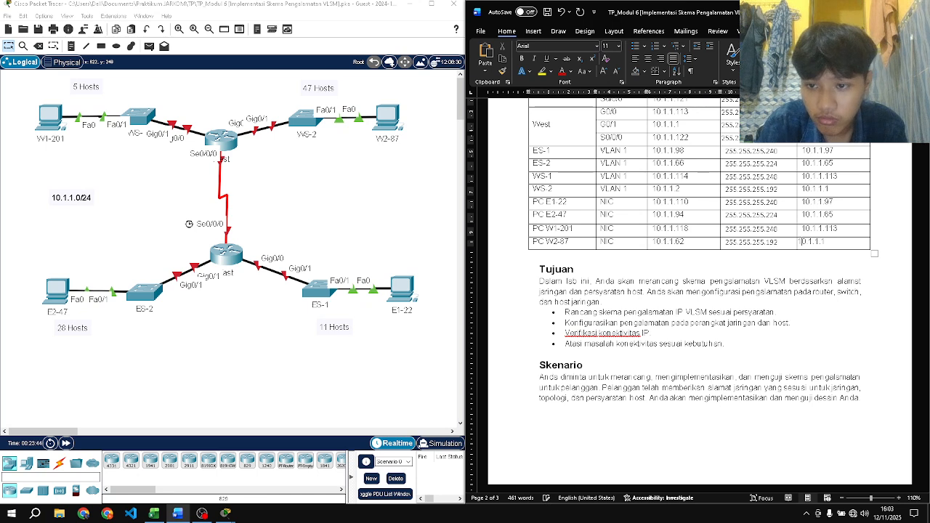
pyautogui.press('Tab')
pyautogui.hotkey('ctrl', 'z')
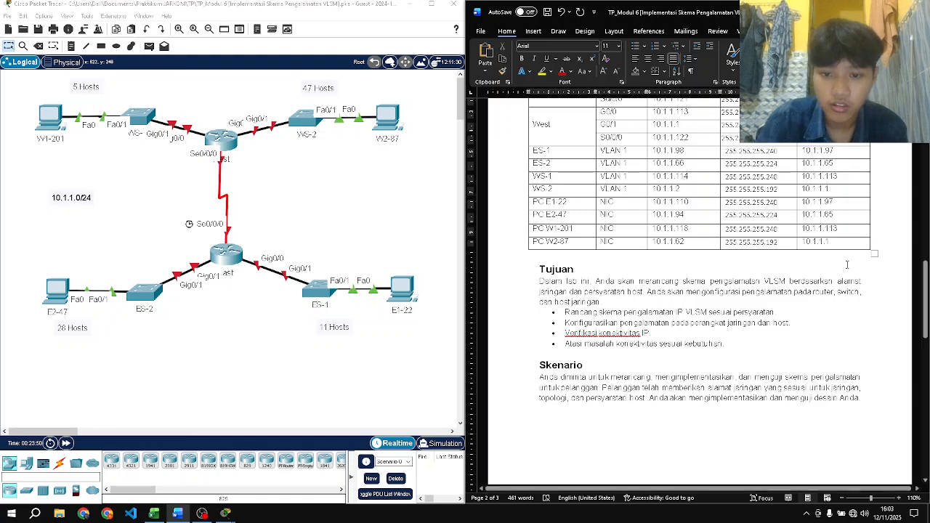
pyautogui.scroll(5, 887, 247)
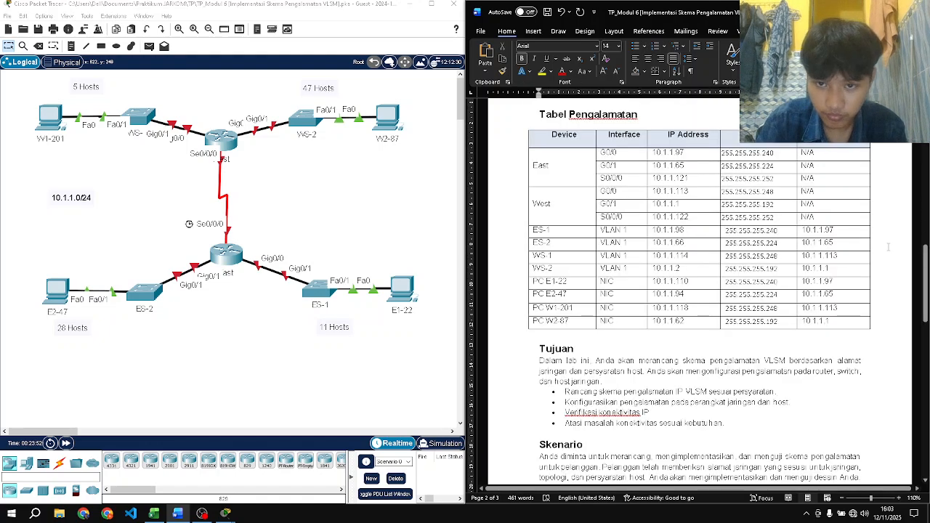
pyautogui.scroll(-1, 888, 247)
pyautogui.scroll(-1, 888, 247)
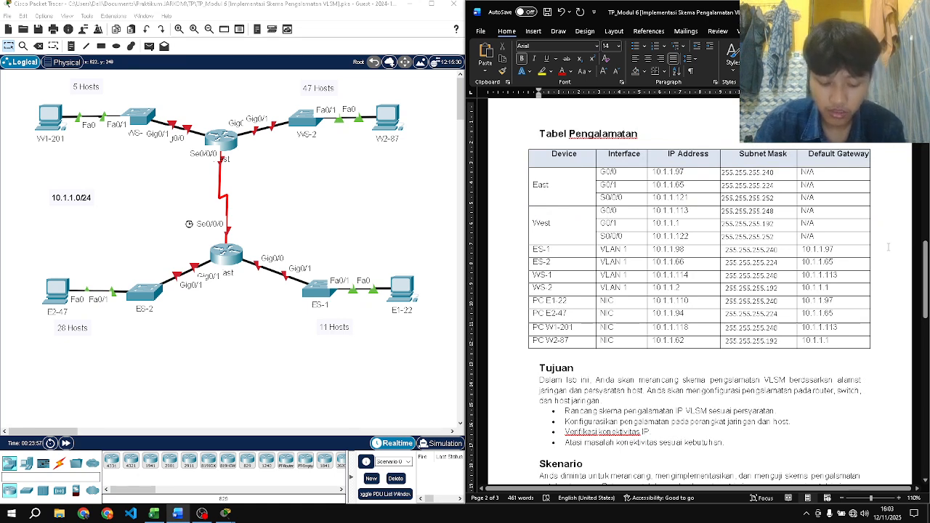
# - Review the lab document's subnet design table, configuration requirements and device addressing table for the VLSM scheme
pyautogui.scroll(-1, 888, 247)
pyautogui.scroll(-5, 887, 247)
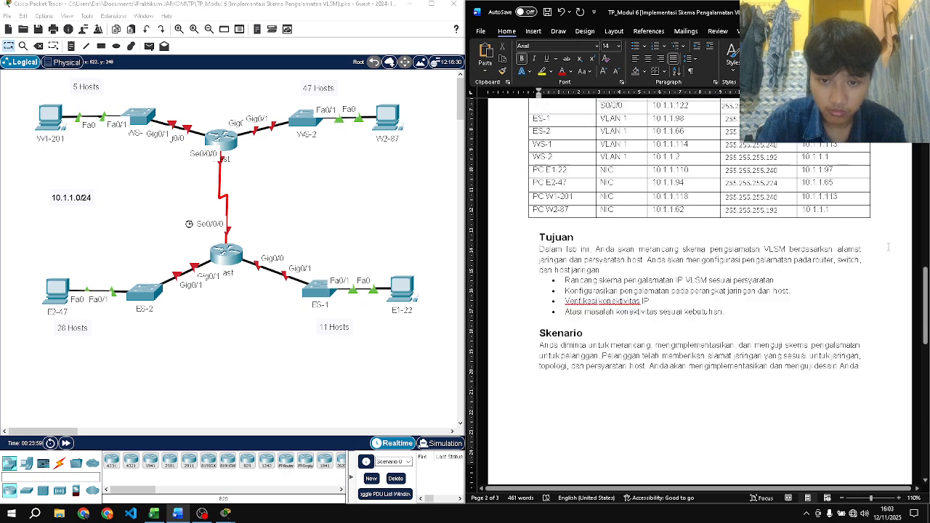
pyautogui.scroll(-10, 887, 247)
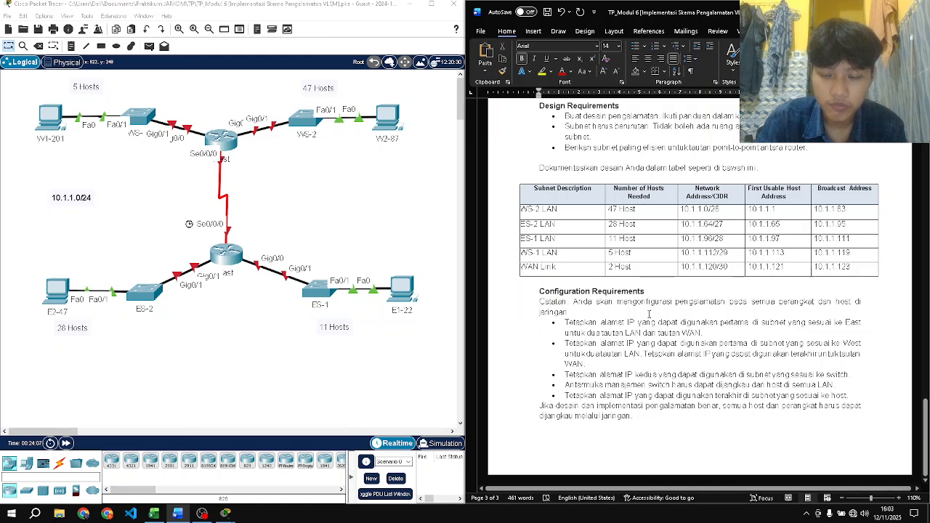
pyautogui.scroll(12, 648, 314)
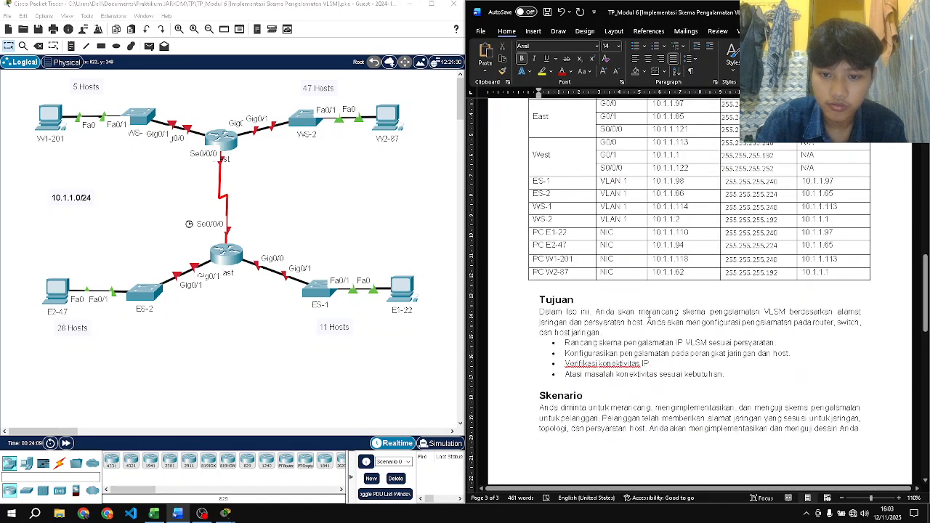
pyautogui.scroll(-10, 649, 314)
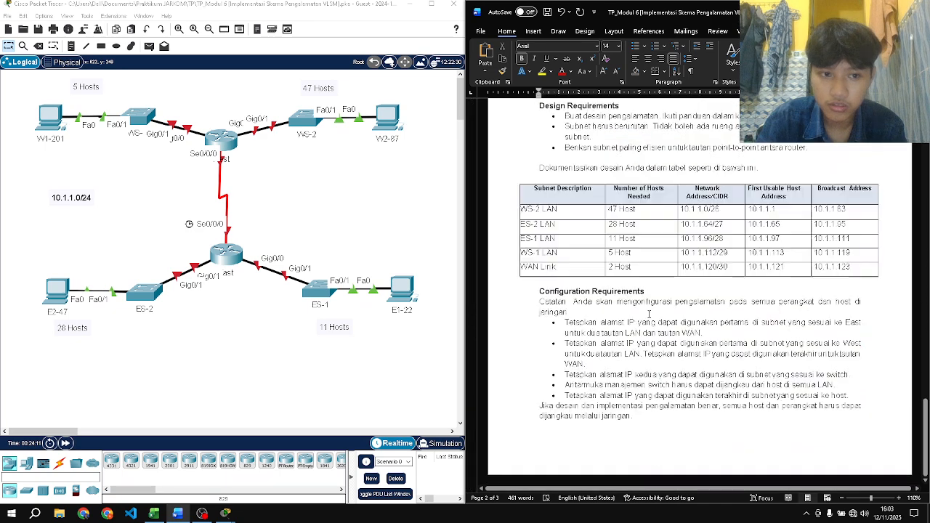
pyautogui.scroll(5, 648, 314)
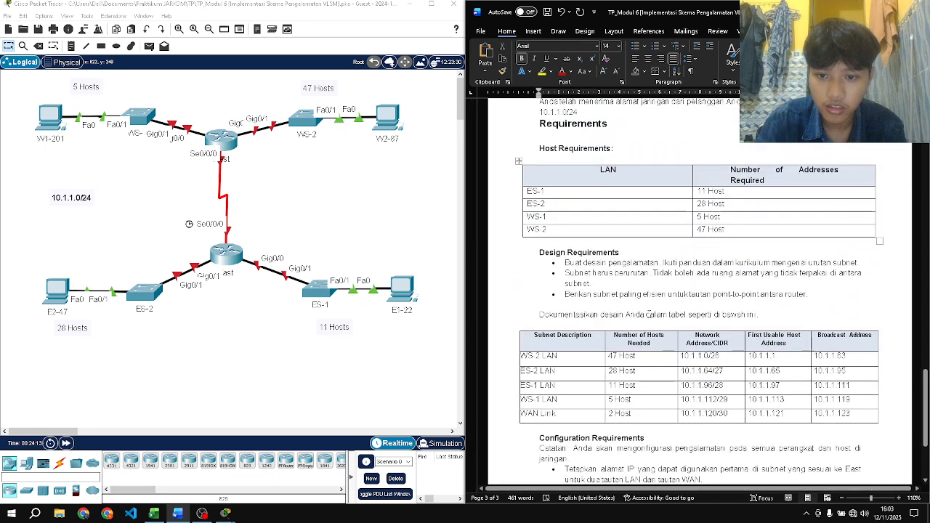
pyautogui.scroll(-5, 649, 314)
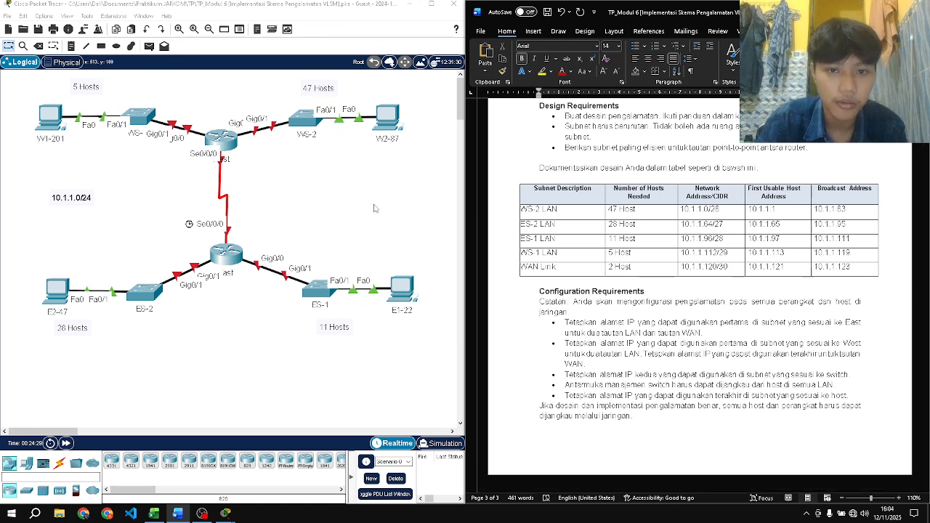
pyautogui.scroll(12, 666, 222)
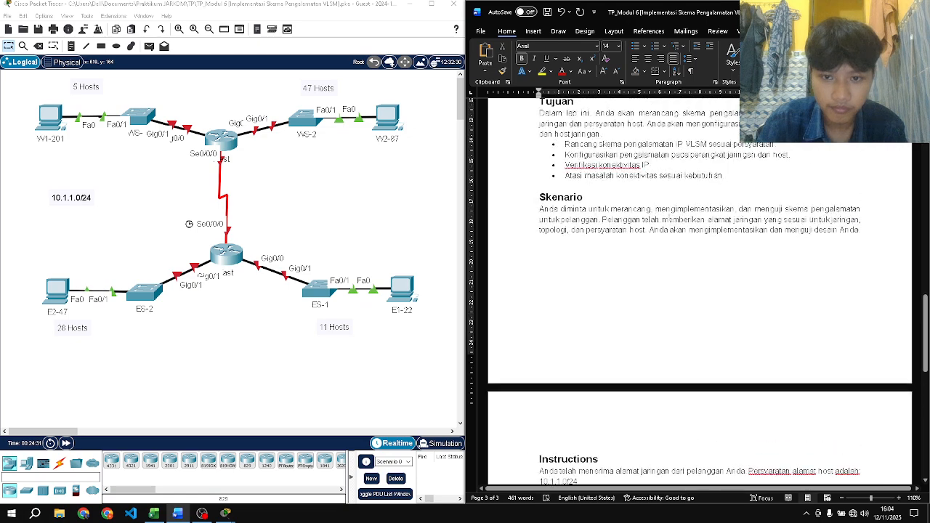
pyautogui.scroll(3, 666, 222)
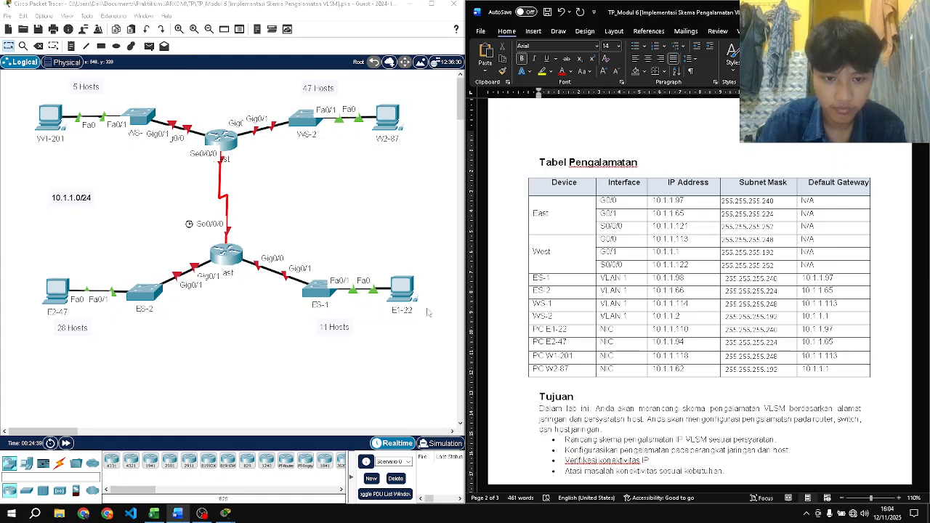
# - Open the East router's command line, enter global configuration mode and move its window clear of the addressing table
pyautogui.click(227, 257)
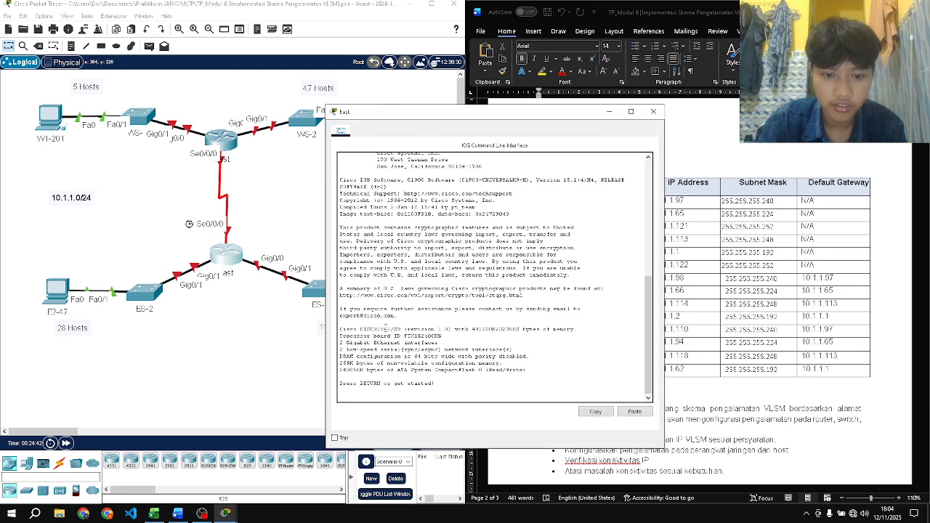
pyautogui.press('Return')
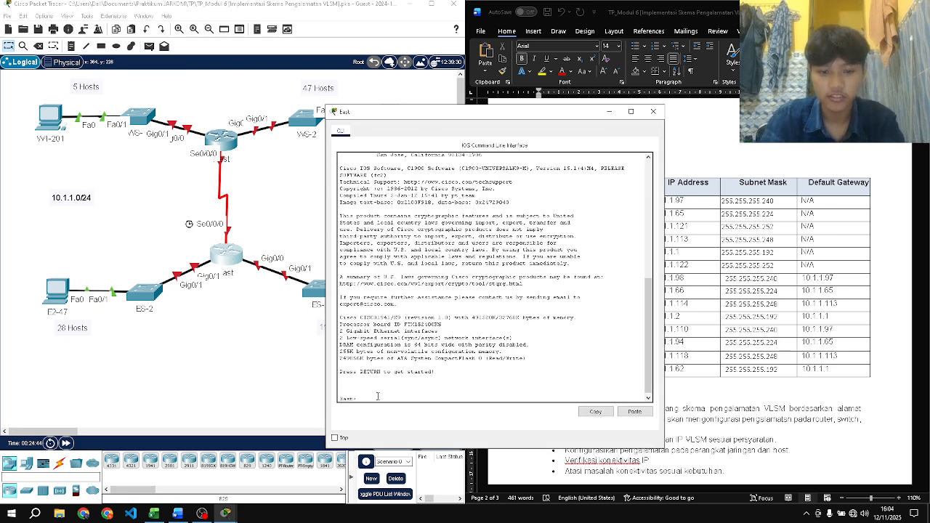
pyautogui.write('en')
pyautogui.press('Return')
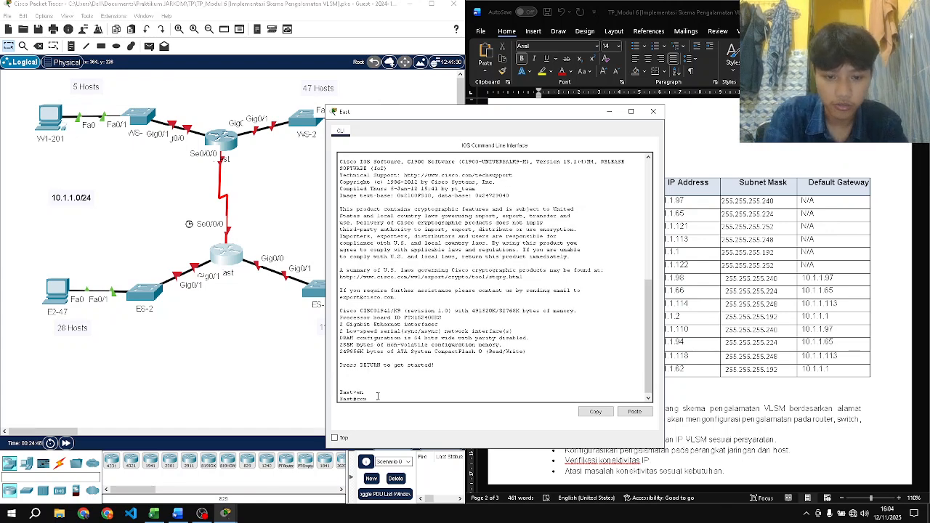
pyautogui.write('conf t')
pyautogui.press('Return')
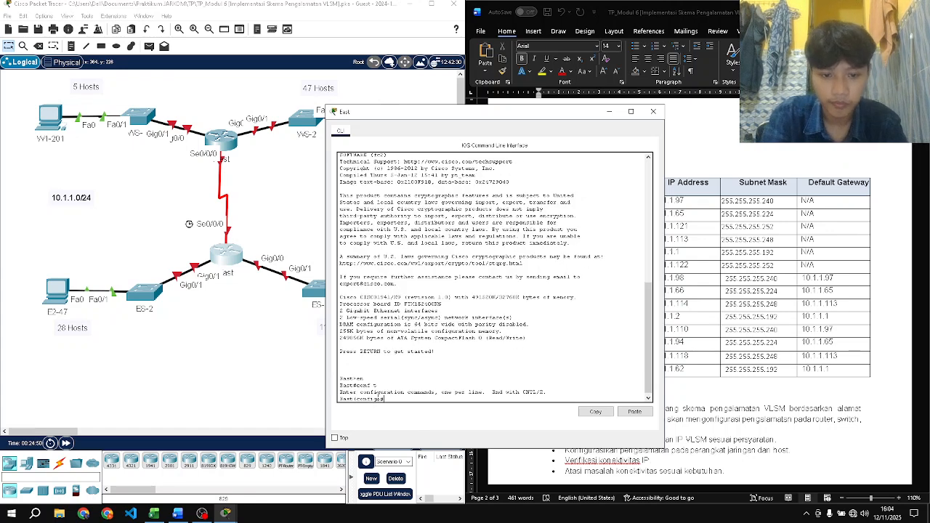
pyautogui.moveTo(514, 118); pyautogui.dragTo(313, 107)
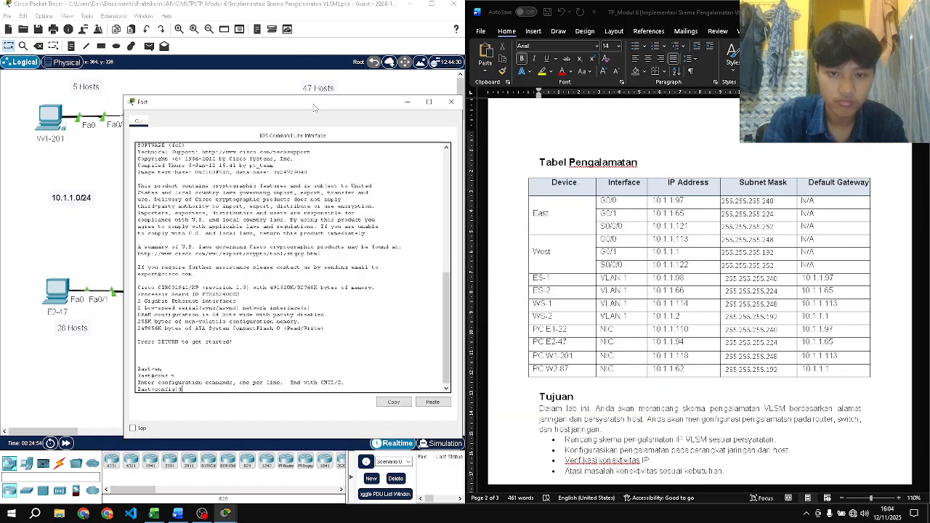
# - Assign IP address 10.1.1.97 with subnet mask 255.255.255.240 to interface g0/0 on the East router
pyautogui.write('interfac')
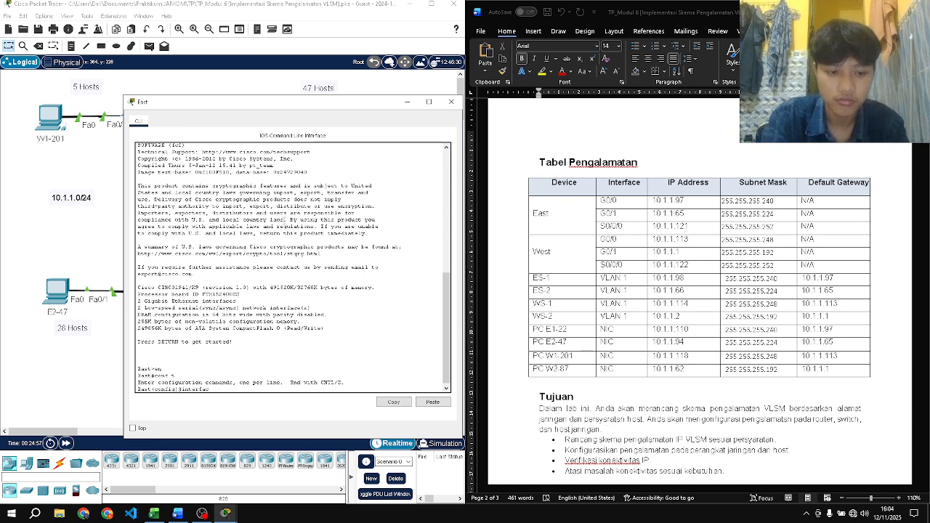
pyautogui.write('e g0/0')
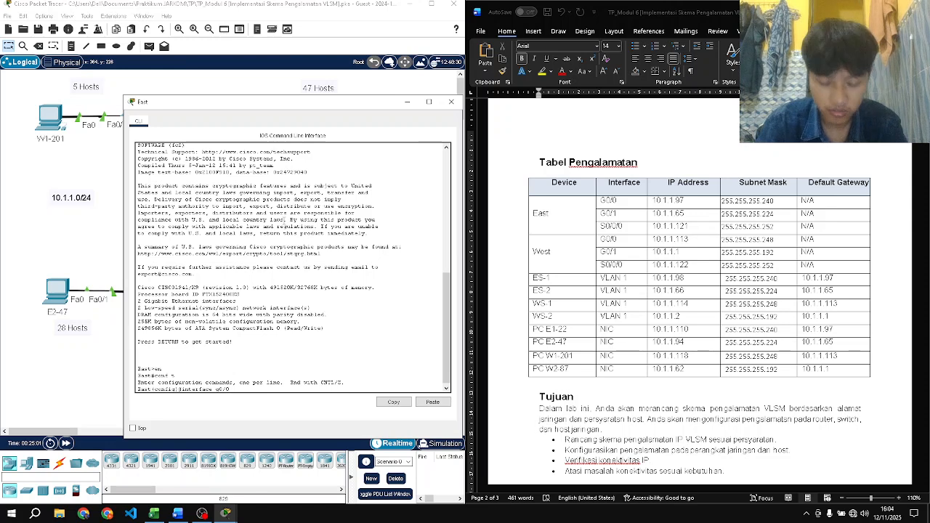
pyautogui.press('Return')
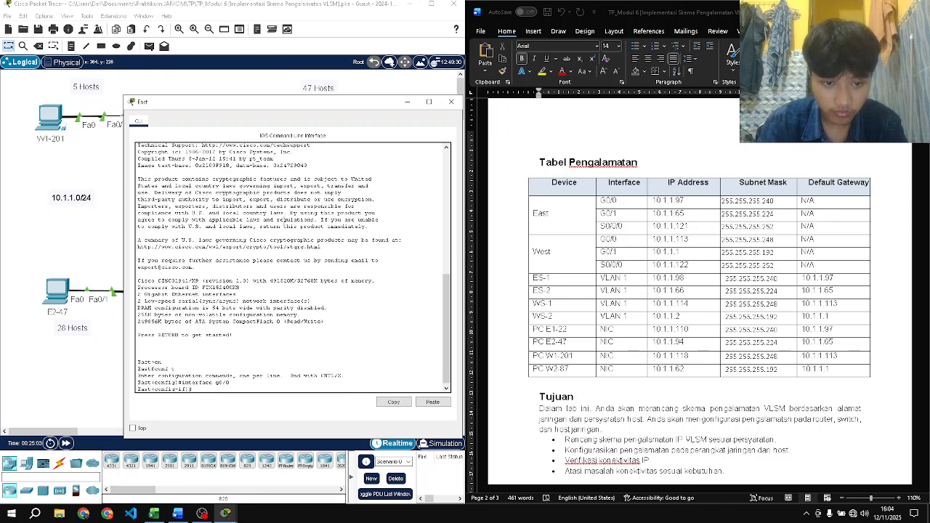
pyautogui.write('ip addre')
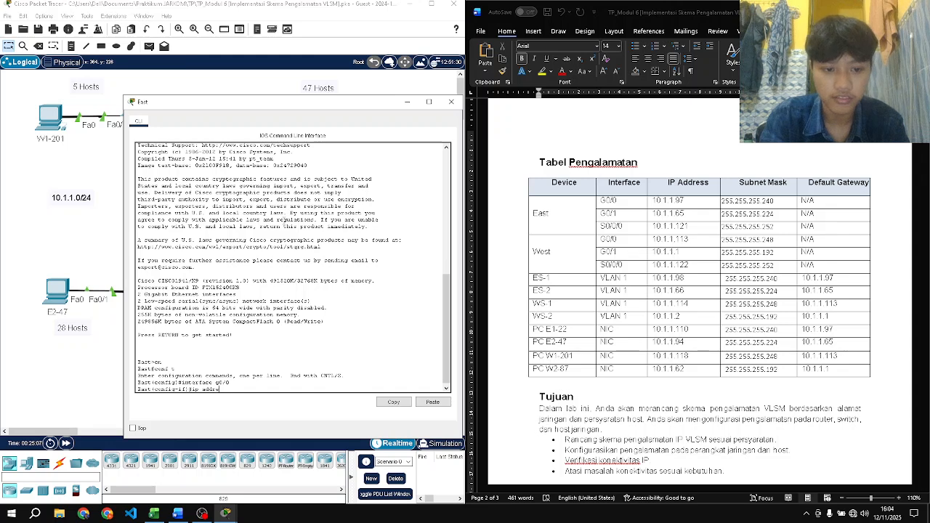
pyautogui.write('ss 10')
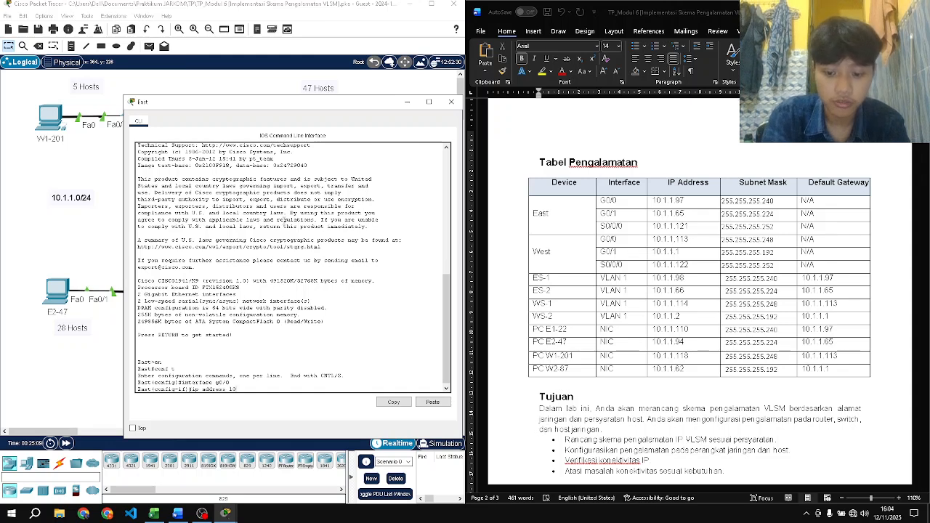
pyautogui.write('.1.1.97')
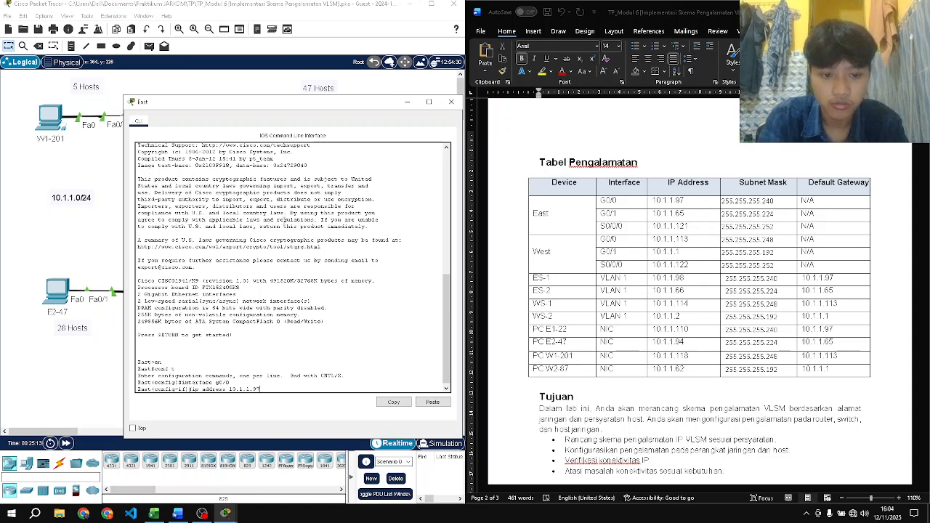
pyautogui.write(' 2')
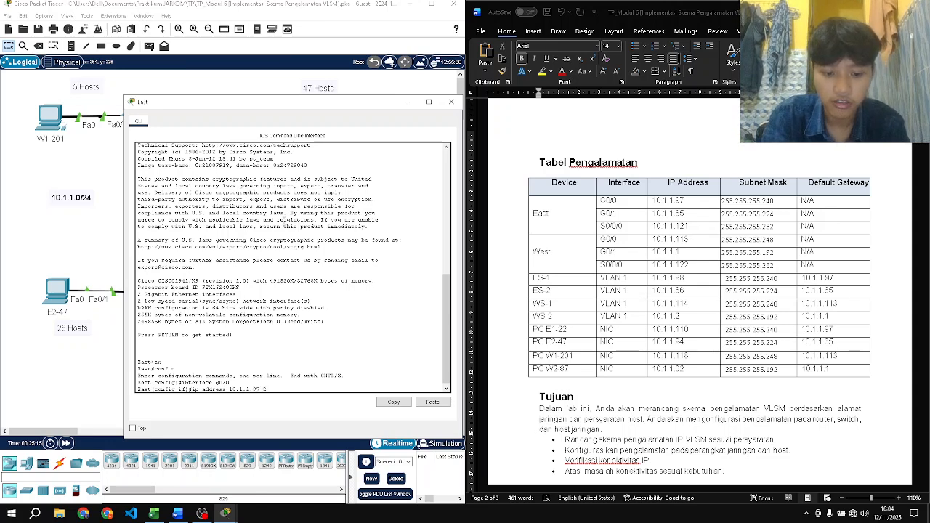
pyautogui.write('55.255.255')
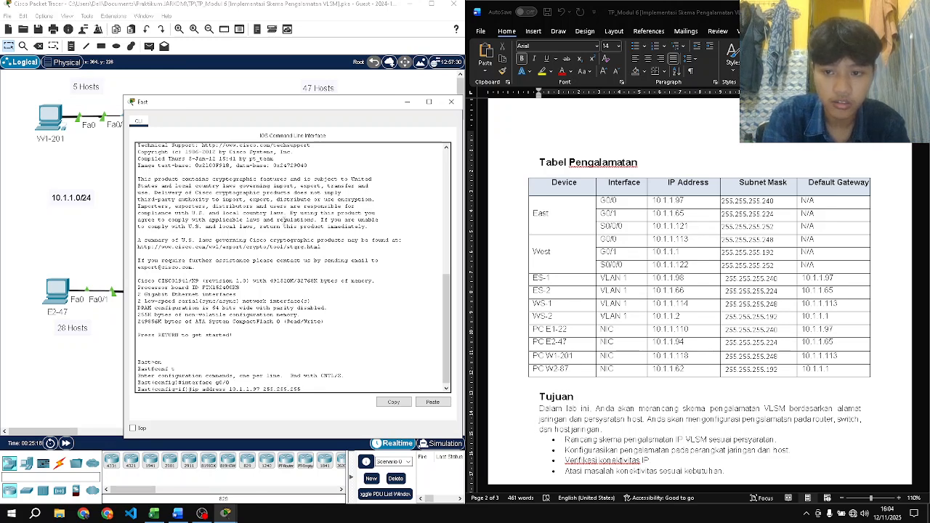
pyautogui.write('.2')
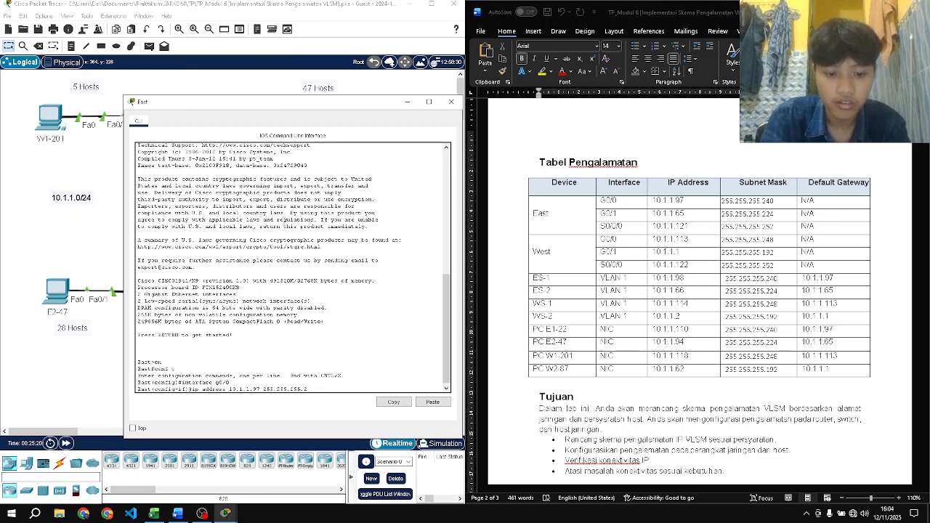
pyautogui.write('40')
pyautogui.press('Return')
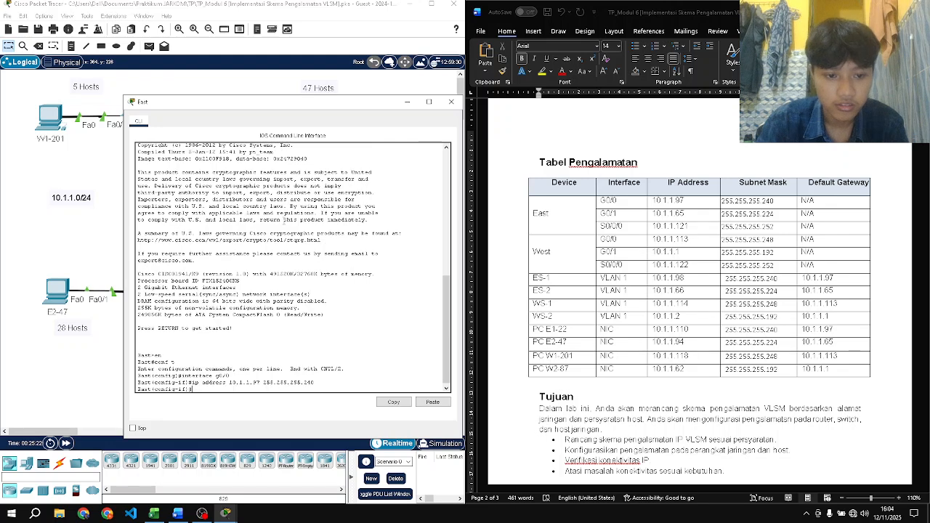
# - Enable East's g0/0 interface with no shutdown and return to global configuration mode
pyautogui.write('no')
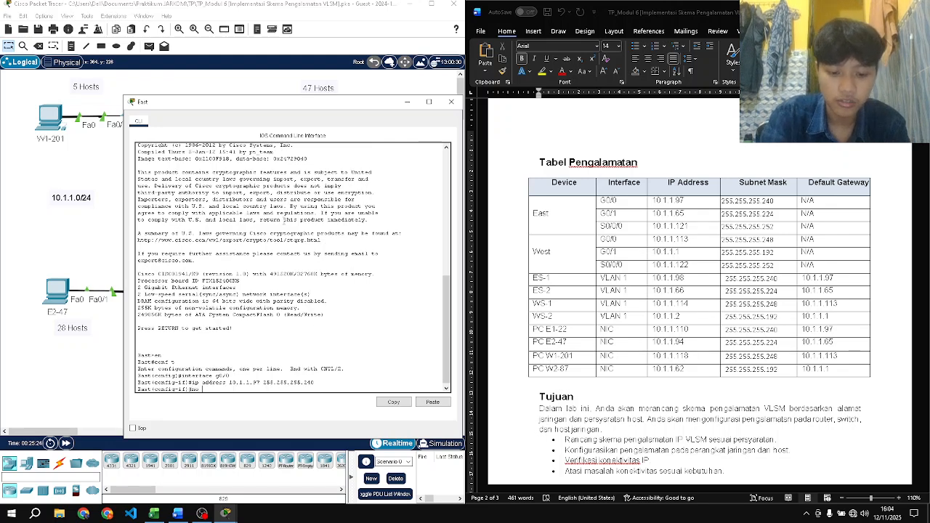
pyautogui.write(' sh')
pyautogui.press('Return')
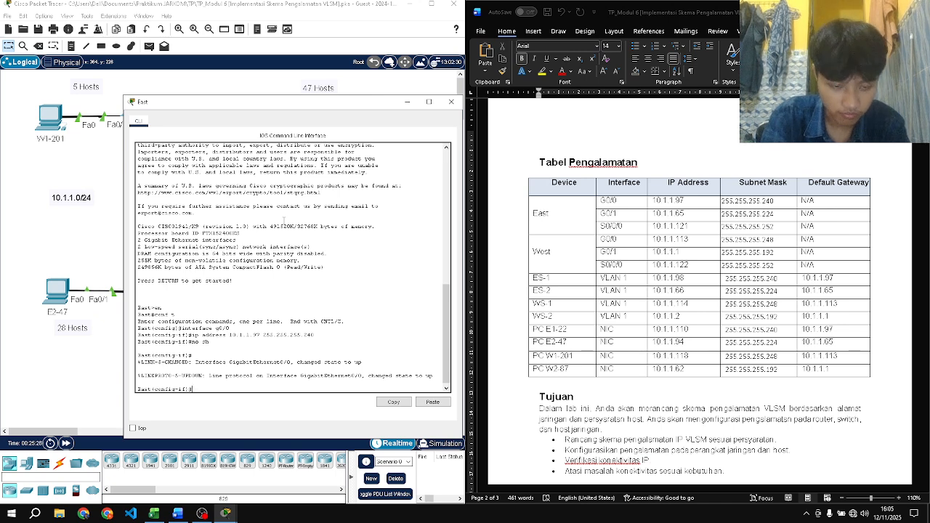
pyautogui.write('exit')
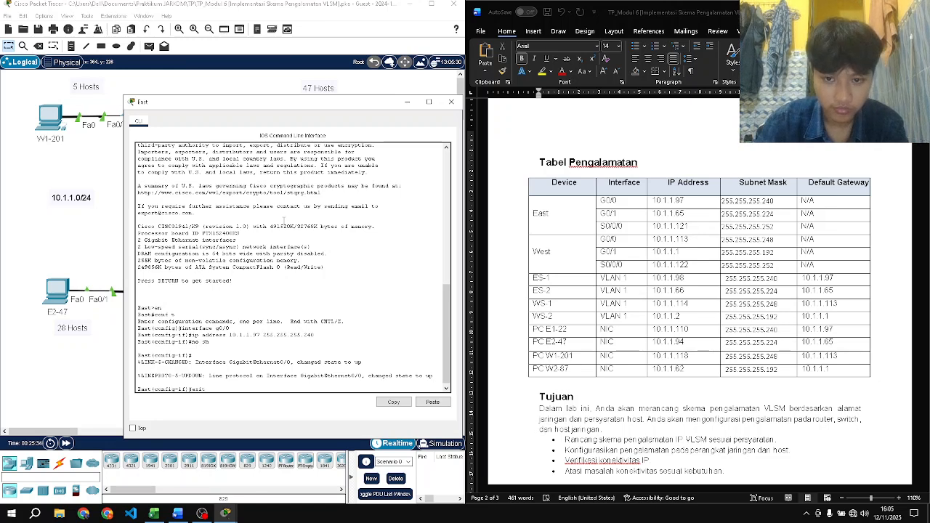
pyautogui.press('Return')
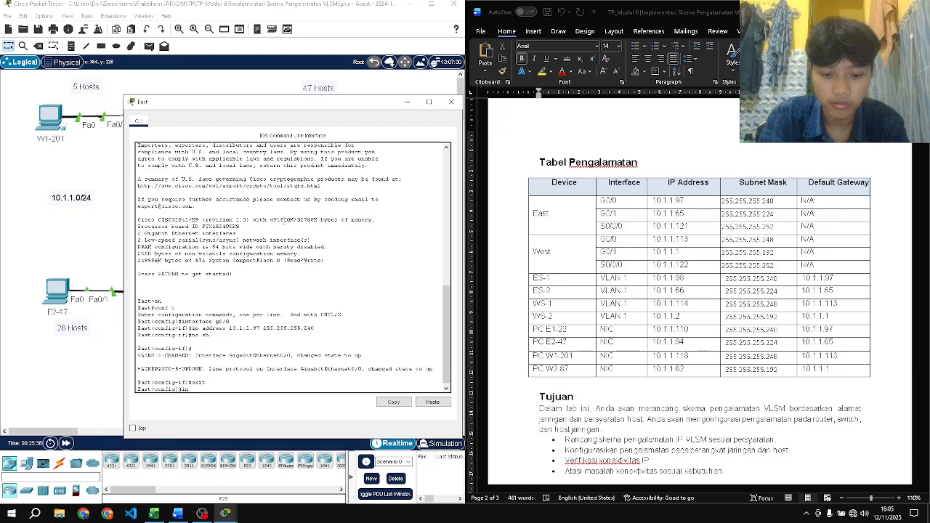
# - Assign IP address 10.1.1.65 with subnet mask 255.255.255.224 to interface g0/1 on the East router
pyautogui.write('interface ')
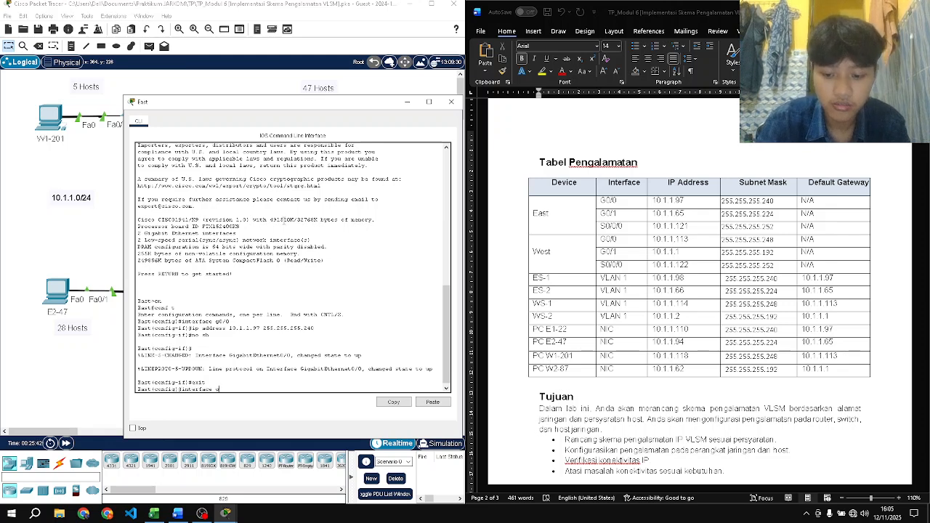
pyautogui.write('g0/')
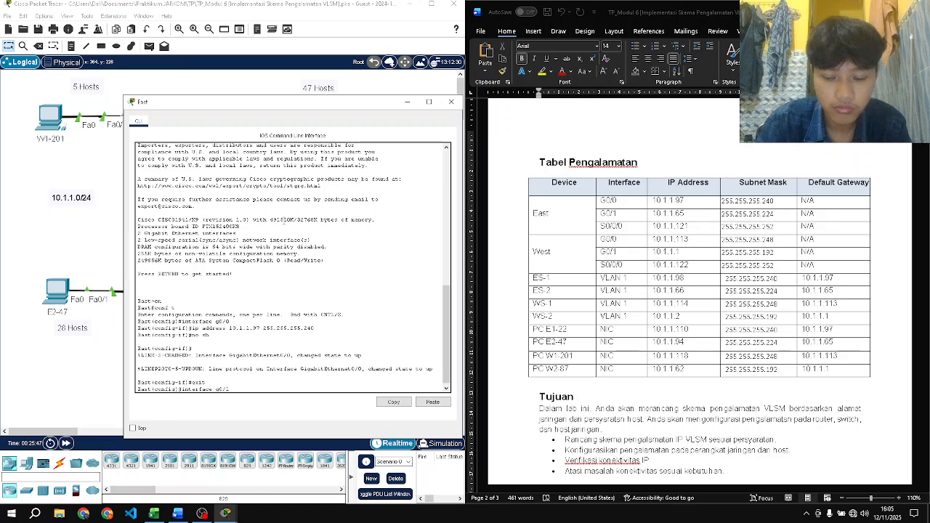
pyautogui.write('1')
pyautogui.press('Return')
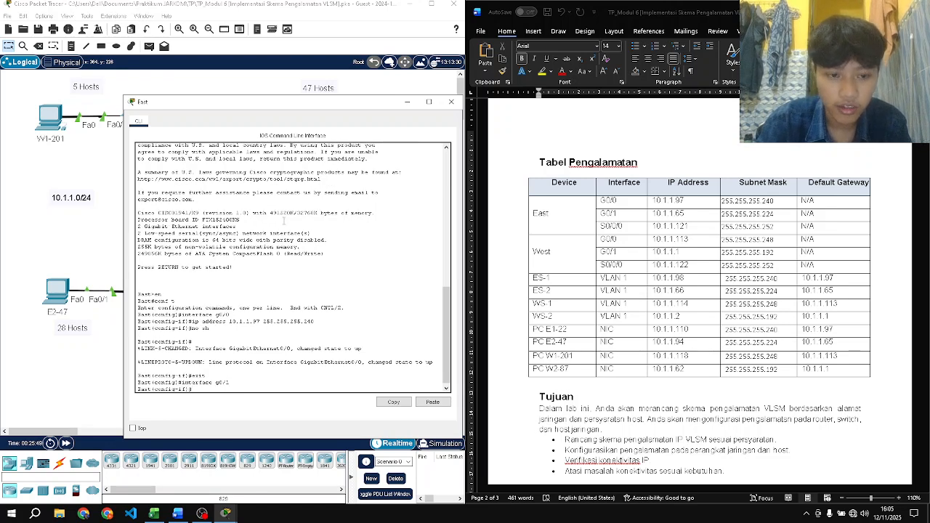
pyautogui.press('Up')
pyautogui.press('Up')
pyautogui.press('Up')
pyautogui.press('Up')
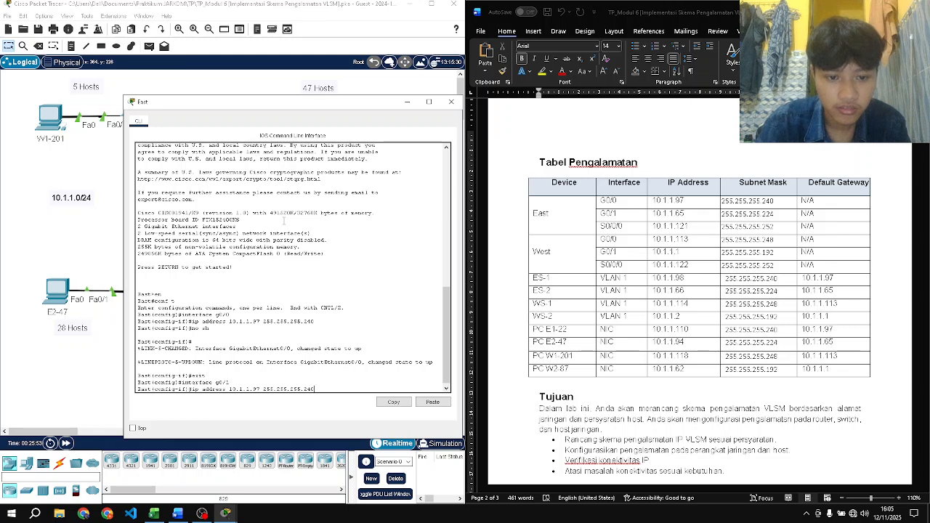
pyautogui.press('BackSpace')
pyautogui.press('BackSpace')
pyautogui.write('2')
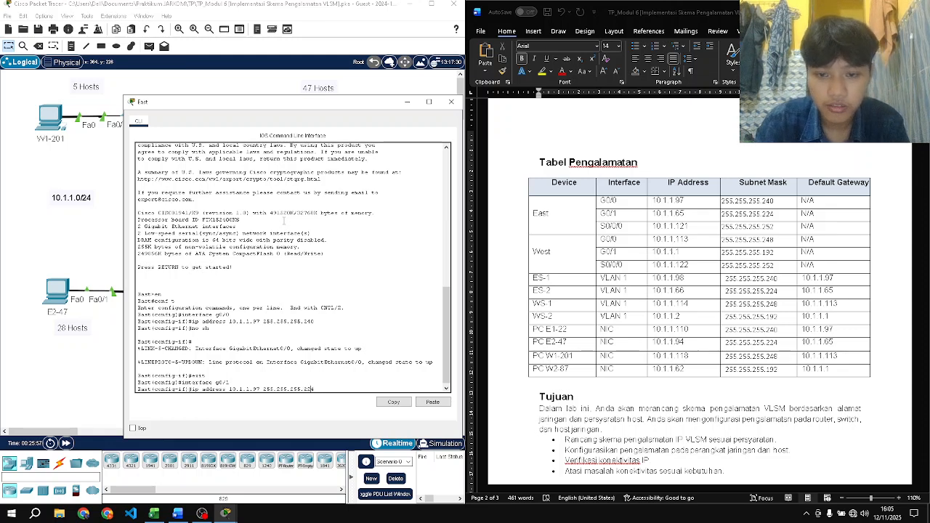
pyautogui.press('Left')
pyautogui.press('Left')
pyautogui.press('Left')
pyautogui.press('Left')
pyautogui.press('Left')
pyautogui.press('Left')
pyautogui.press('Left')
pyautogui.press('Left')
pyautogui.press('Left')
pyautogui.press('Left')
pyautogui.press('Left')
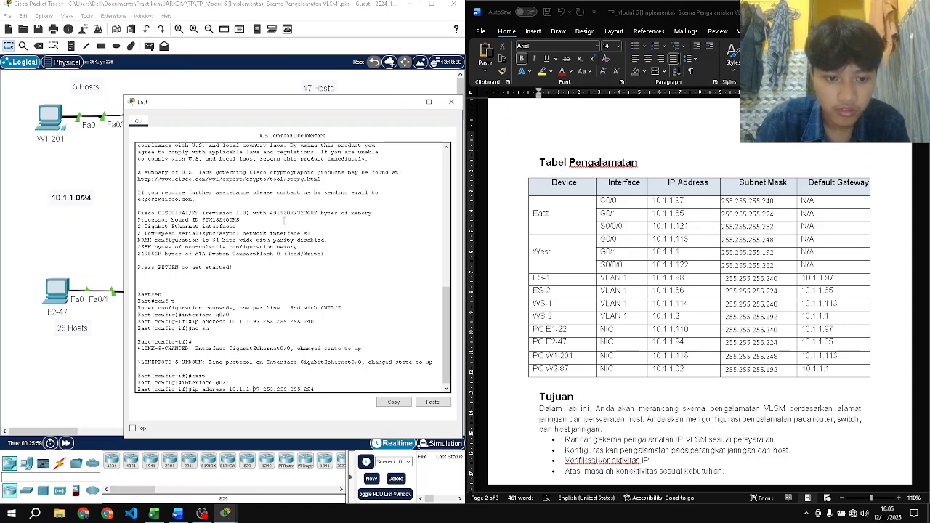
pyautogui.press('BackSpace')
pyautogui.press('BackSpace')
pyautogui.write('65')
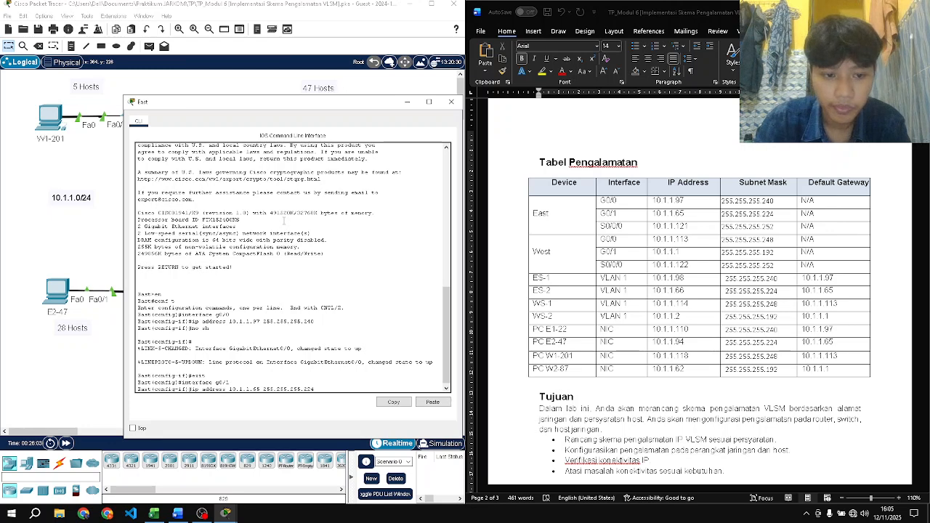
pyautogui.press('Return')
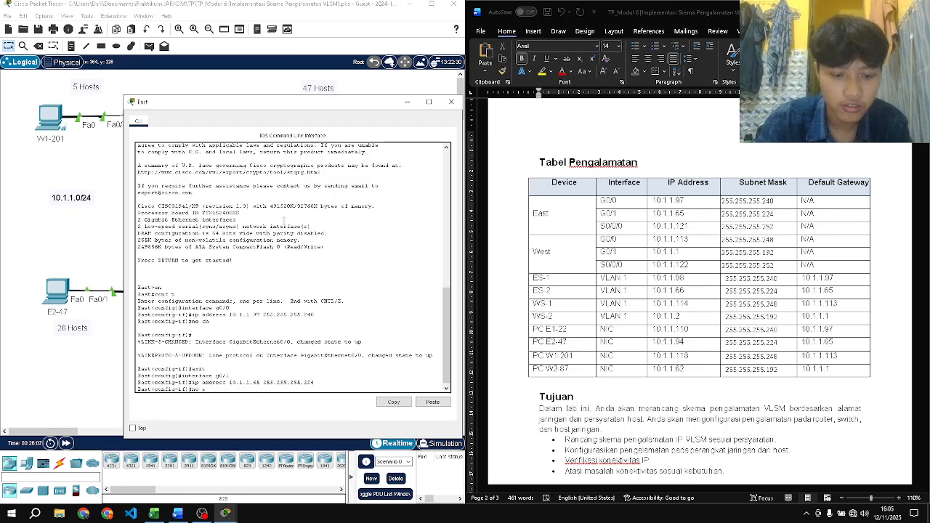
# - Enable East's g0/1 interface with no shutdown and return to global configuration mode
pyautogui.write('no sh')
pyautogui.press('Return')
pyautogui.write('exit')
pyautogui.press('Return')
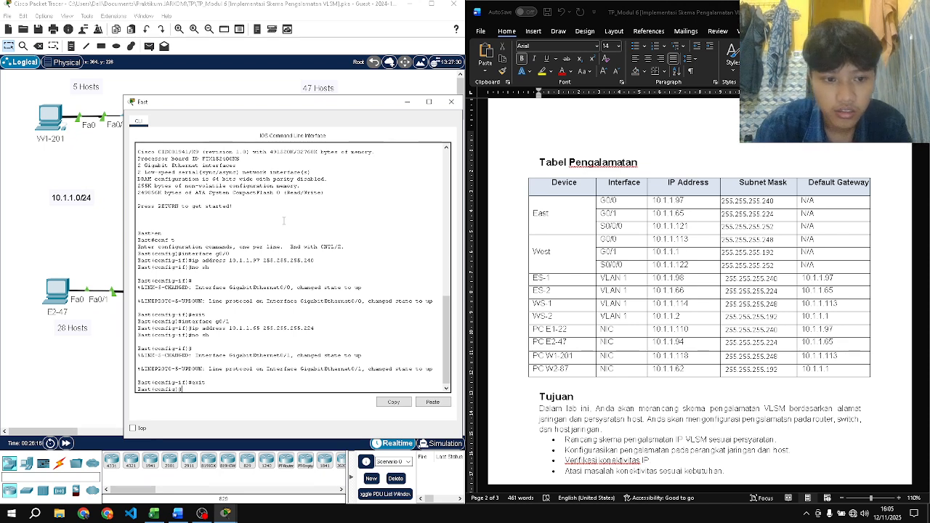
# - Assign IP address 10.1.1.121 with subnet mask 255.255.255.252 to interface s0/0/0 on the East router
pyautogui.write('inter')
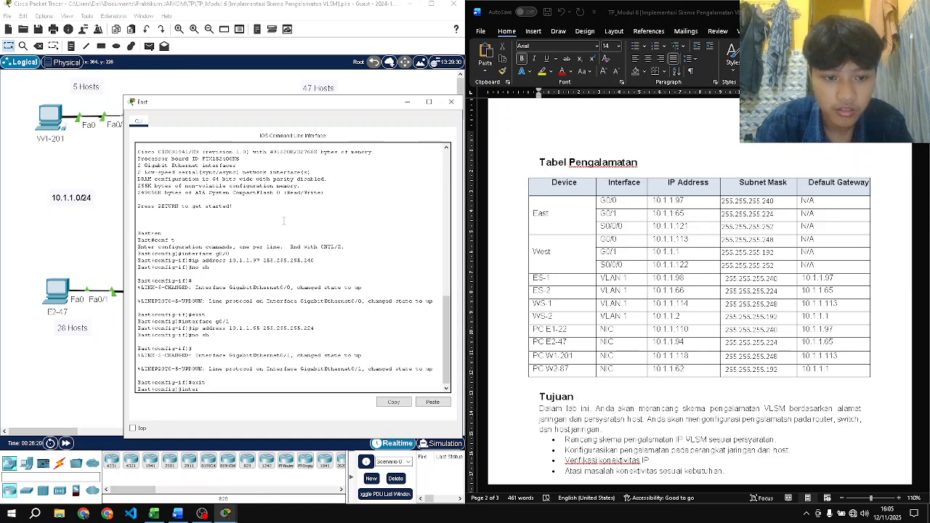
pyautogui.write('face s0')
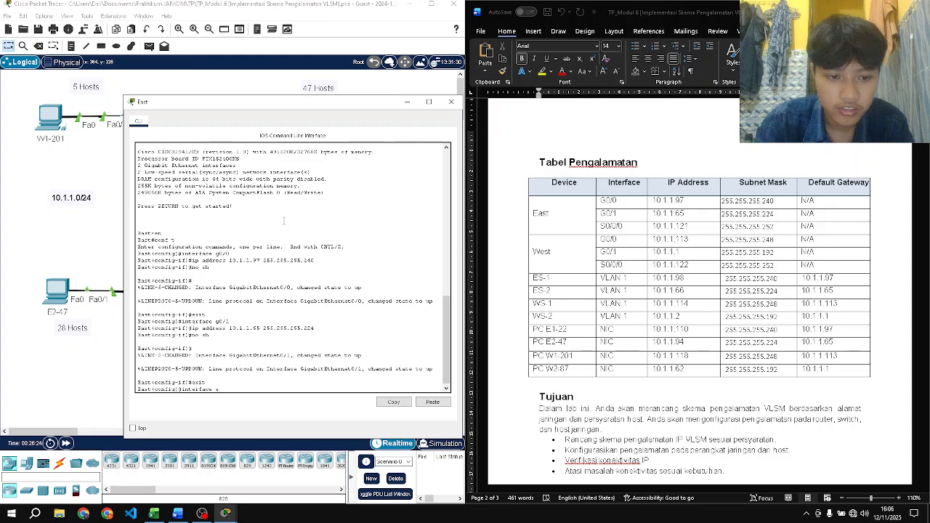
pyautogui.write('/0/0')
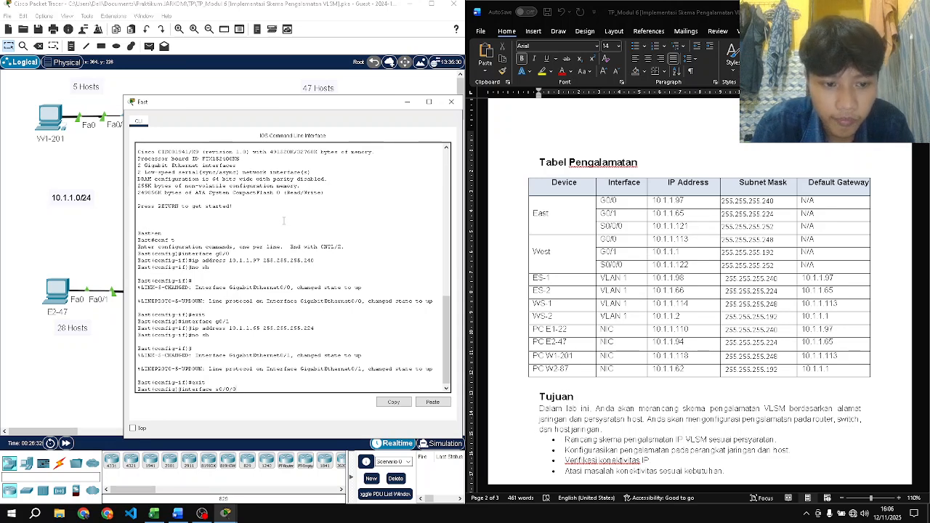
pyautogui.press('Return')
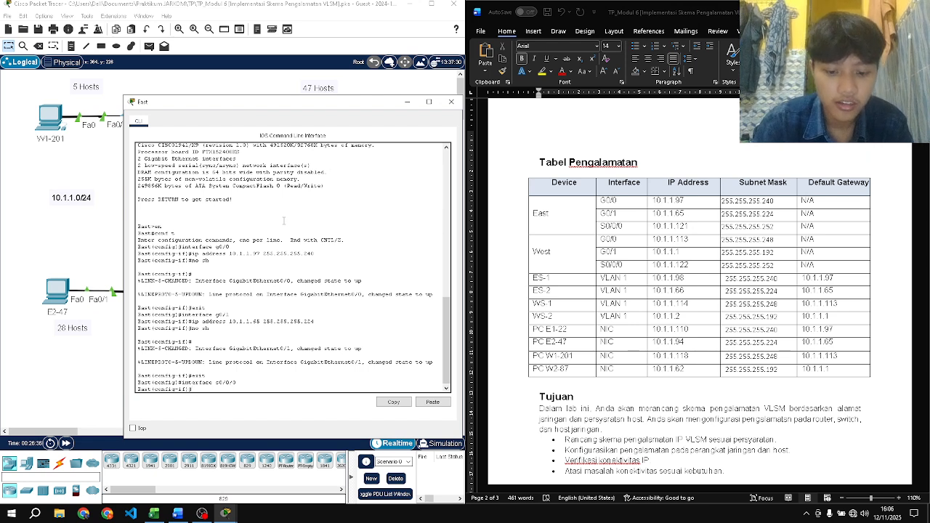
pyautogui.write('exit')
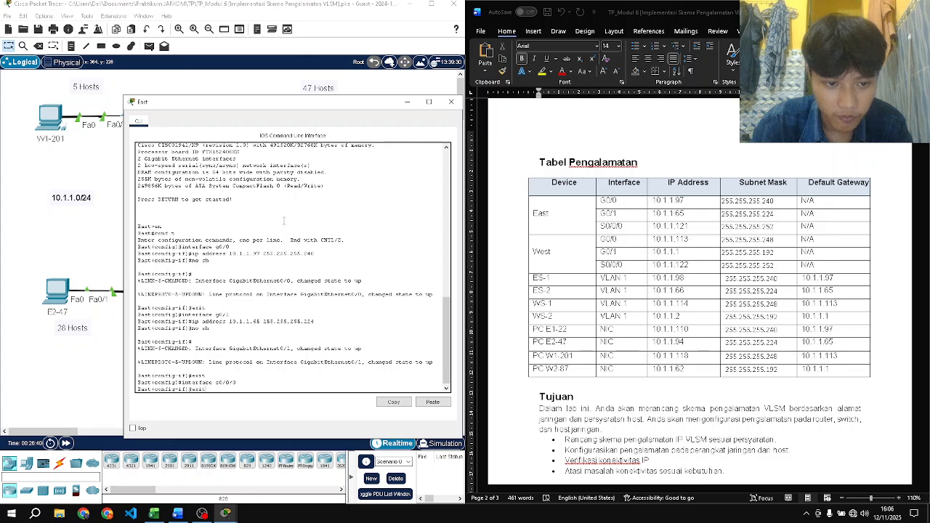
pyautogui.press('Up')
pyautogui.press('Up')
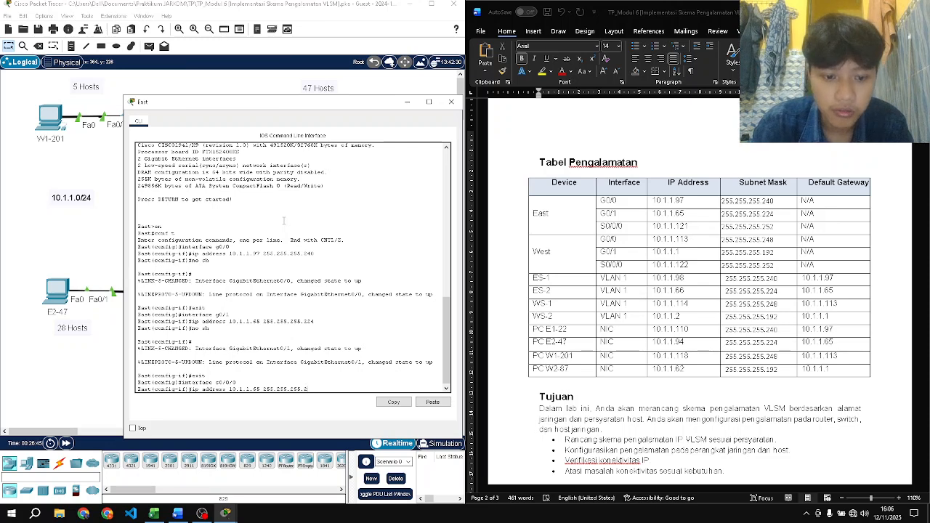
pyautogui.press('BackSpace')
pyautogui.press('BackSpace')
pyautogui.write('52')
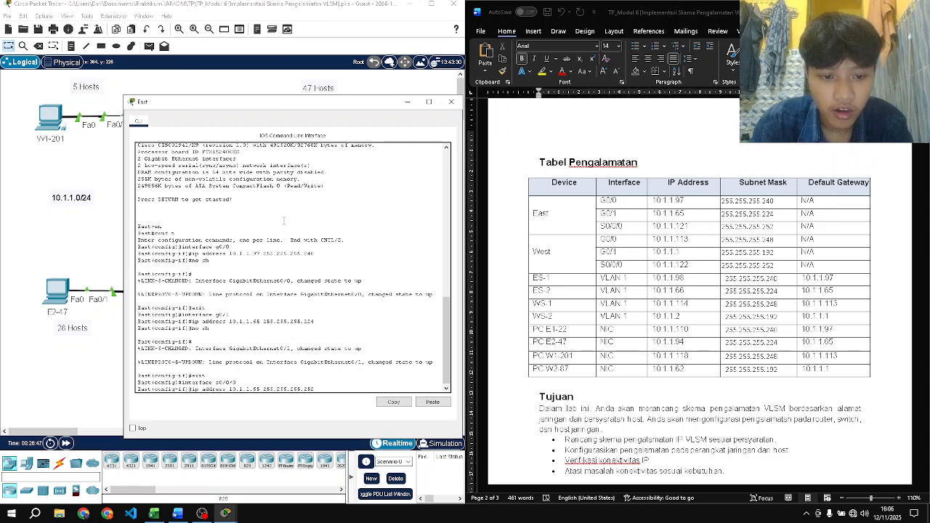
pyautogui.press('BackSpace')
pyautogui.press('BackSpace')
pyautogui.write('121')
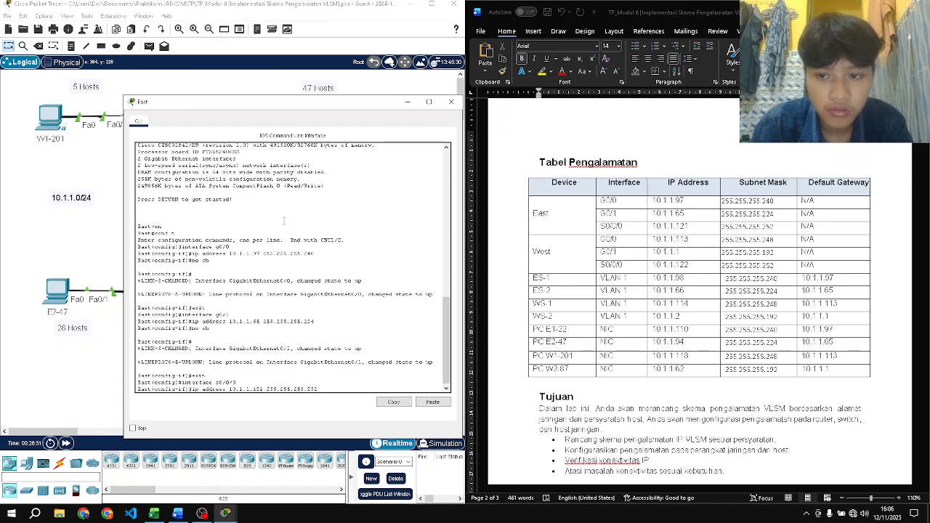
pyautogui.press('Return')
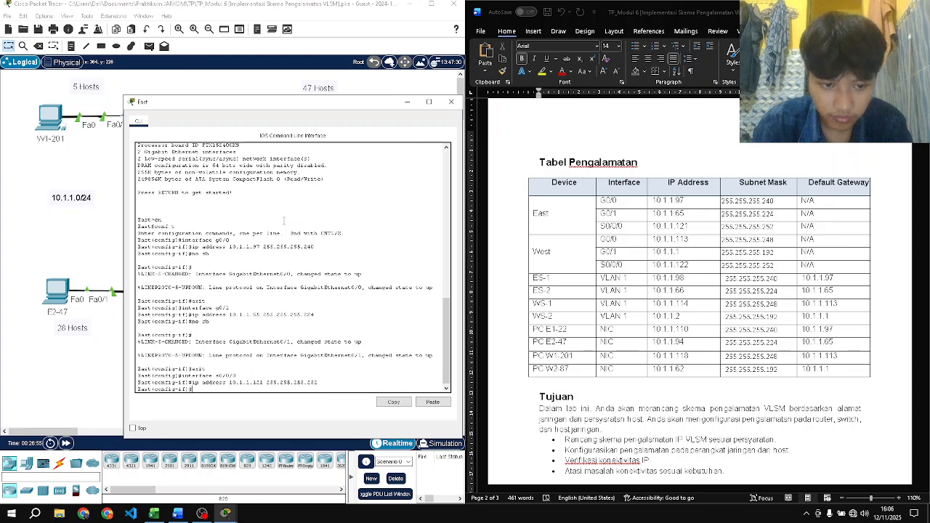
# - Enable East's s0/0/0 interface with no shutdown, exit interface configuration and close East's window
pyautogui.write('no sh')
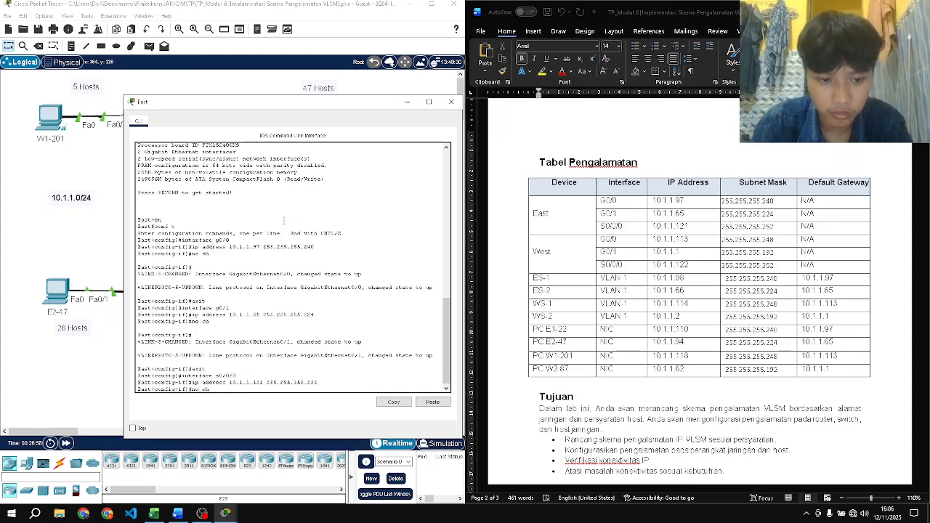
pyautogui.press('Return')
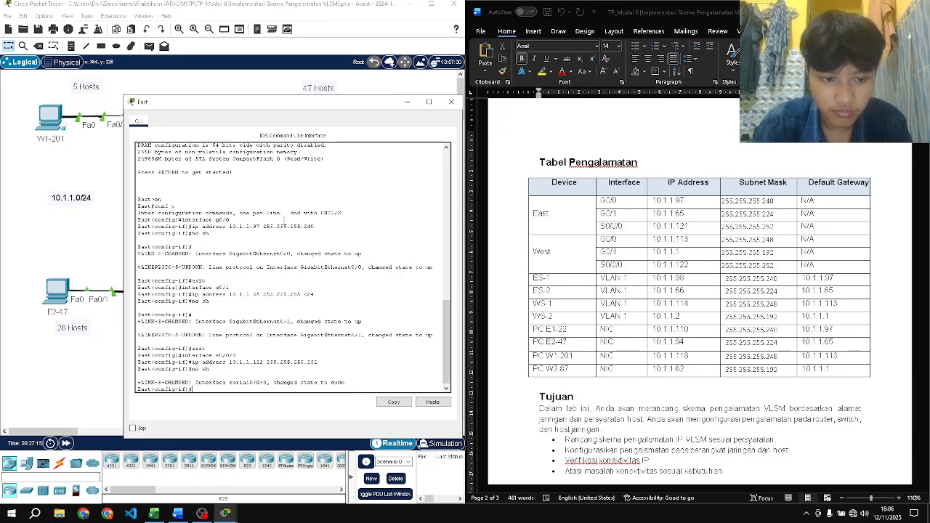
pyautogui.write('exit')
pyautogui.press('Return')
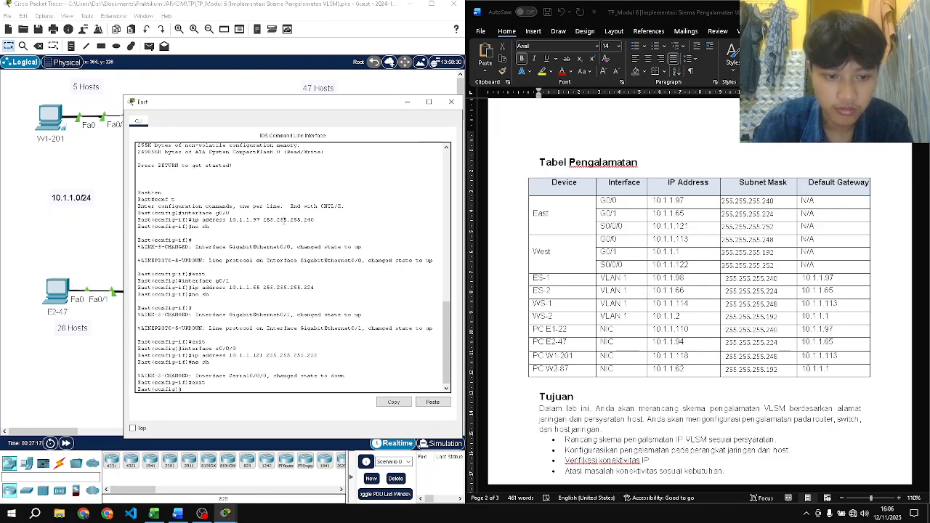
pyautogui.click(451, 105)
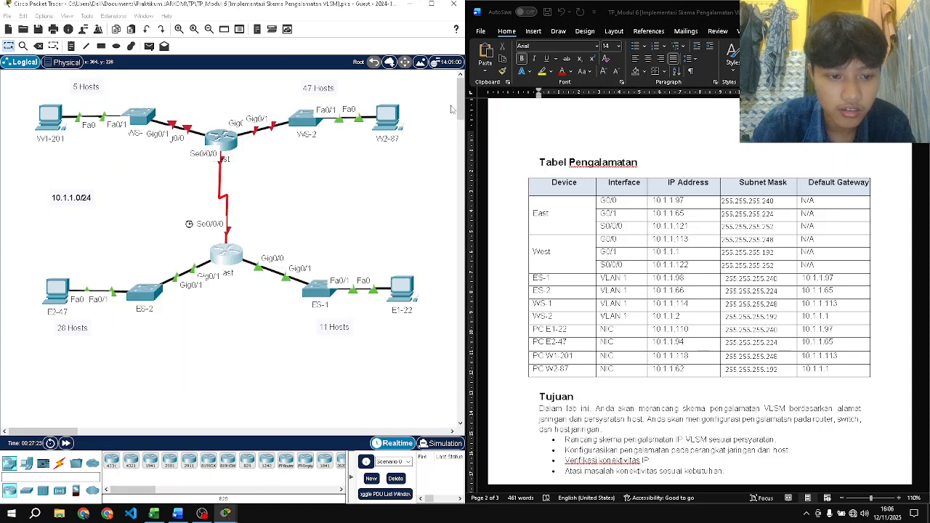
# - Open the West router's command line, move its window clear of the addressing table and enter global configuration mode
pyautogui.click(226, 143)
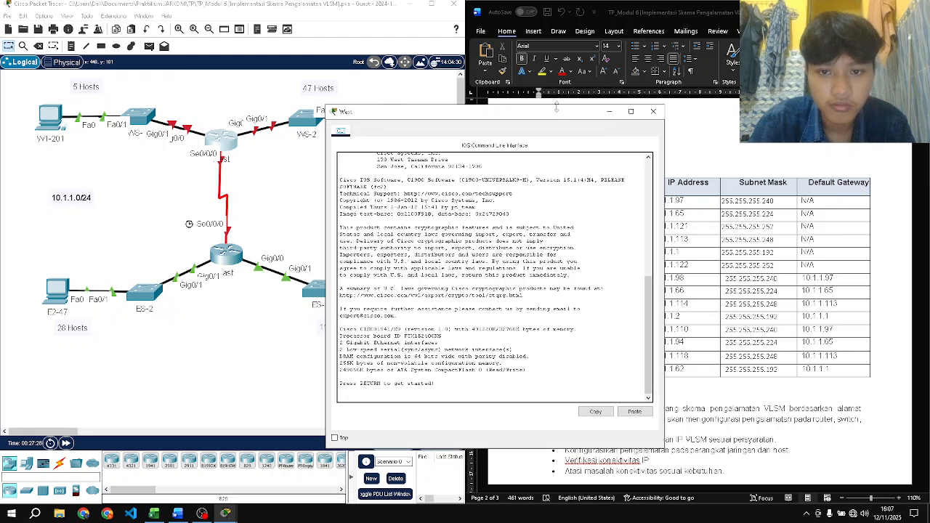
pyautogui.moveTo(557, 110); pyautogui.dragTo(311, 93)
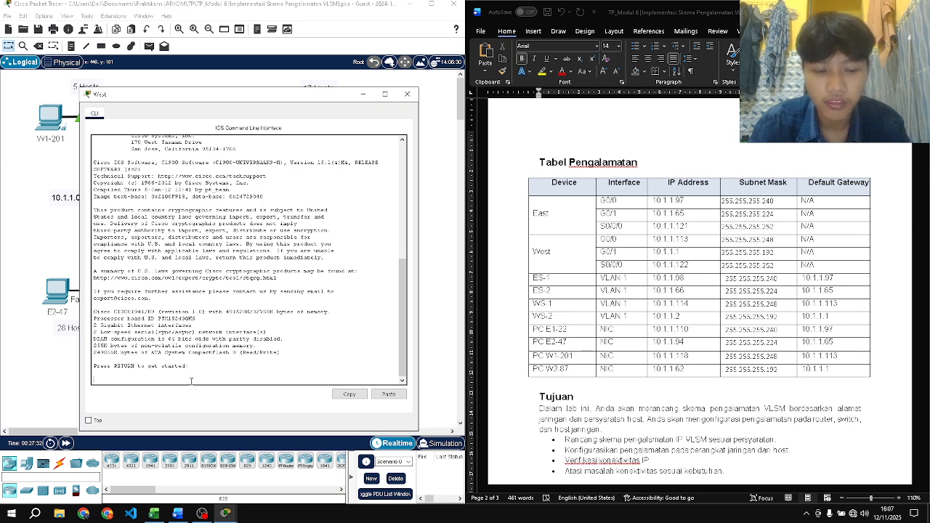
pyautogui.press('Return')
pyautogui.write('en')
pyautogui.press('Return')
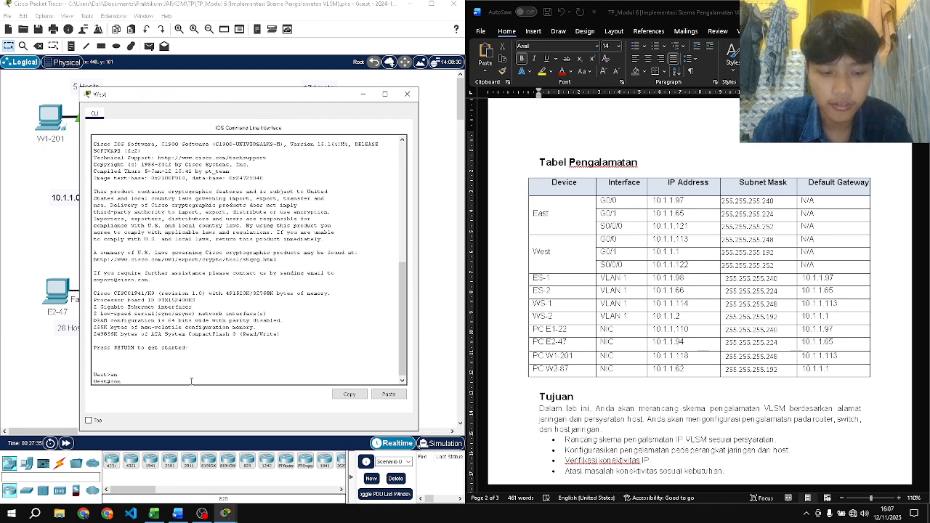
pyautogui.write('conf t')
pyautogui.press('Return')
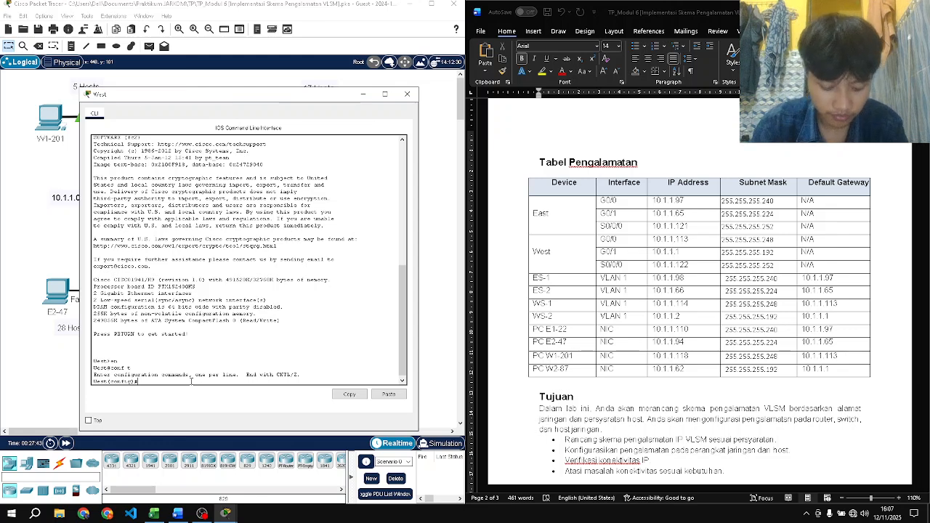
# - Assign IP address 10.1.1.113 with subnet mask 255.255.255.248 to interface g0/0 on the West router
pyautogui.write('interface')
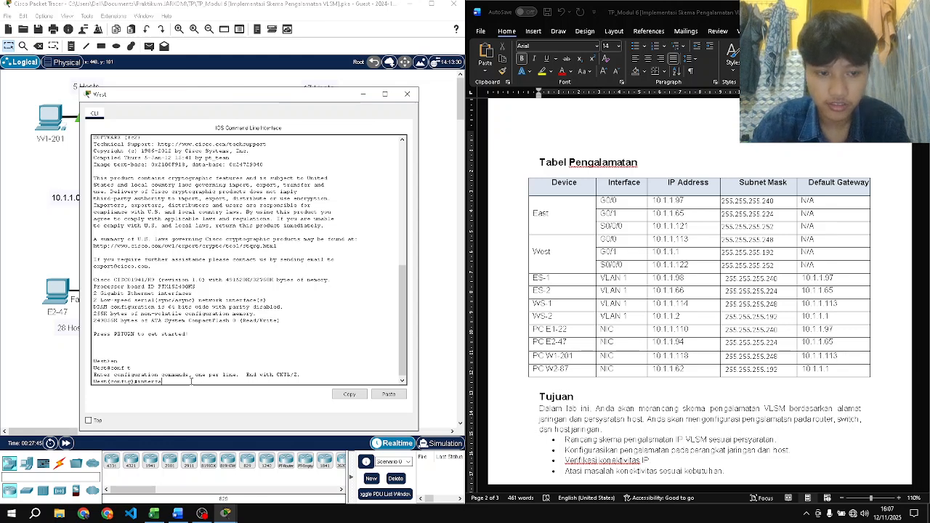
pyautogui.write(' g')
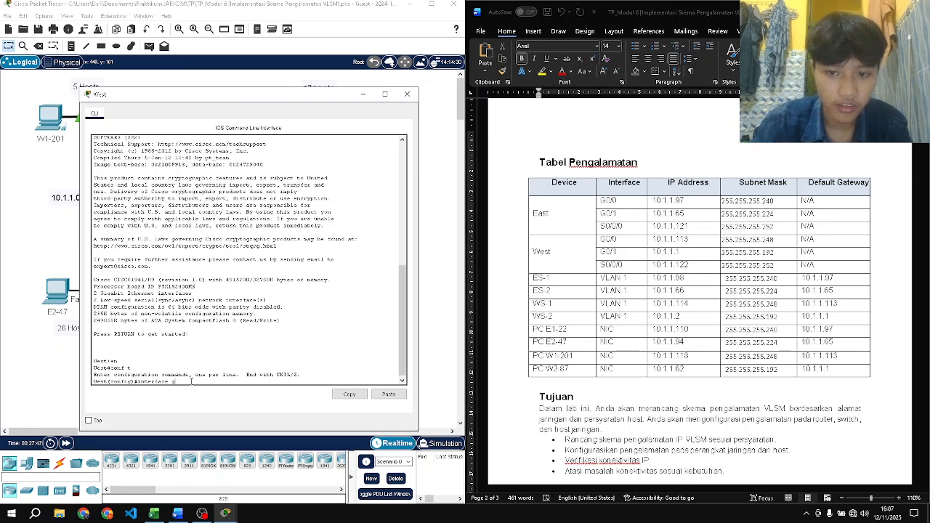
pyautogui.write('0/1')
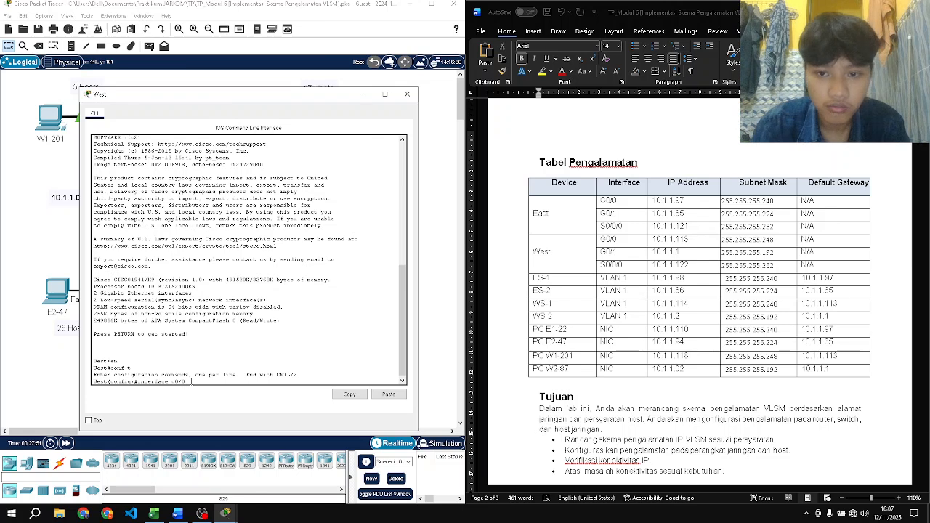
pyautogui.press('Return')
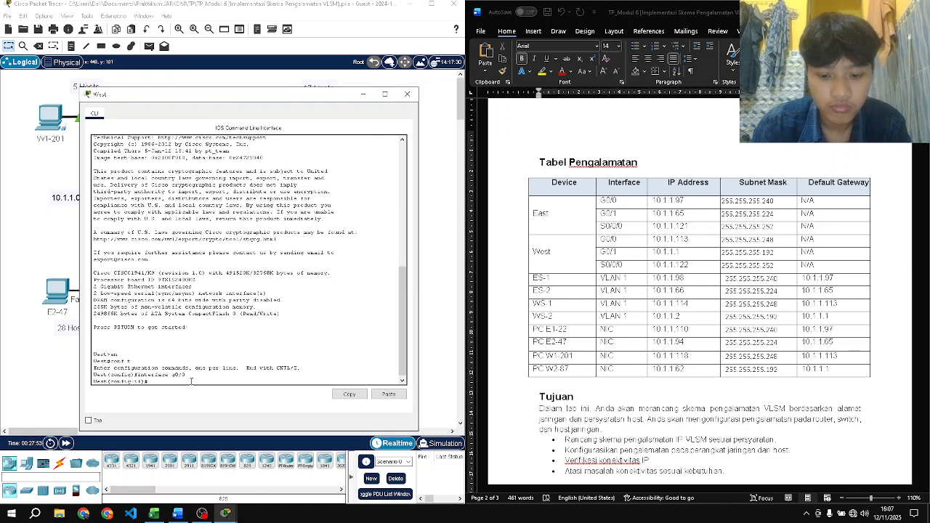
pyautogui.write('ip addre')
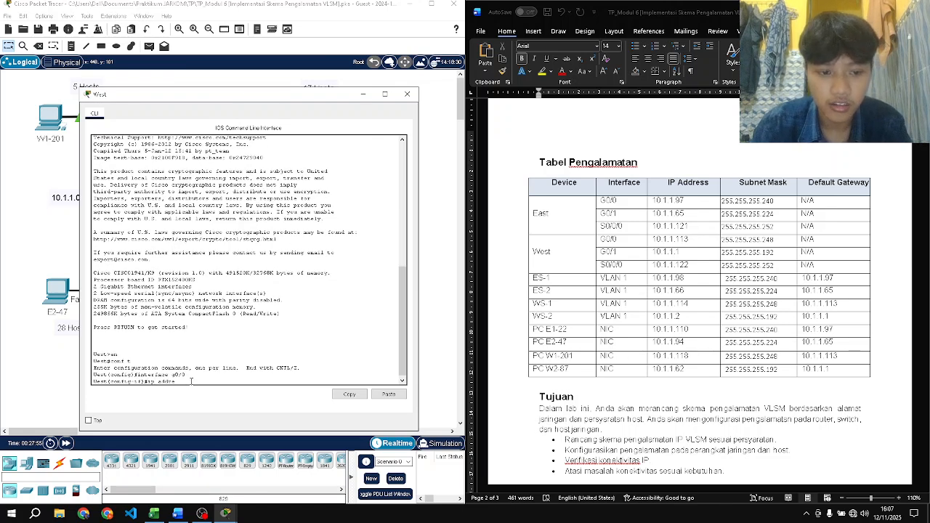
pyautogui.write('ss 10.1.1.')
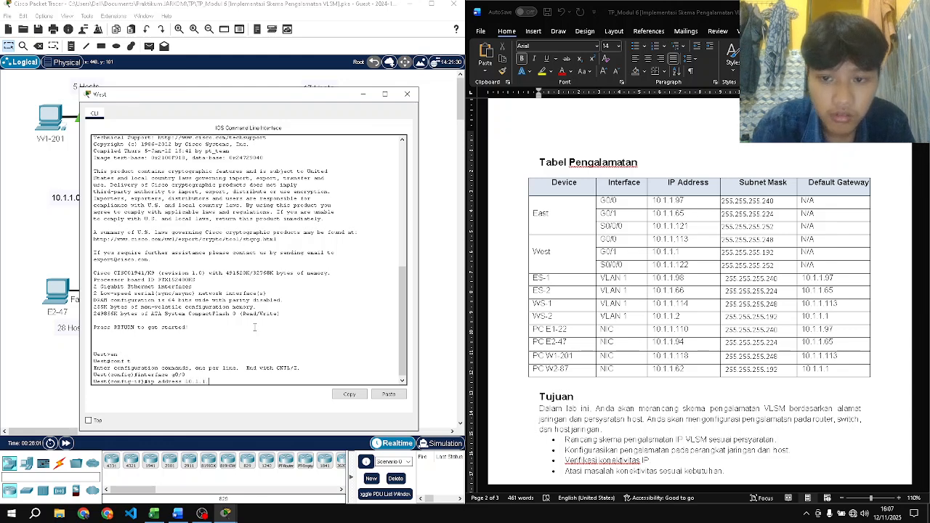
pyautogui.write('13')
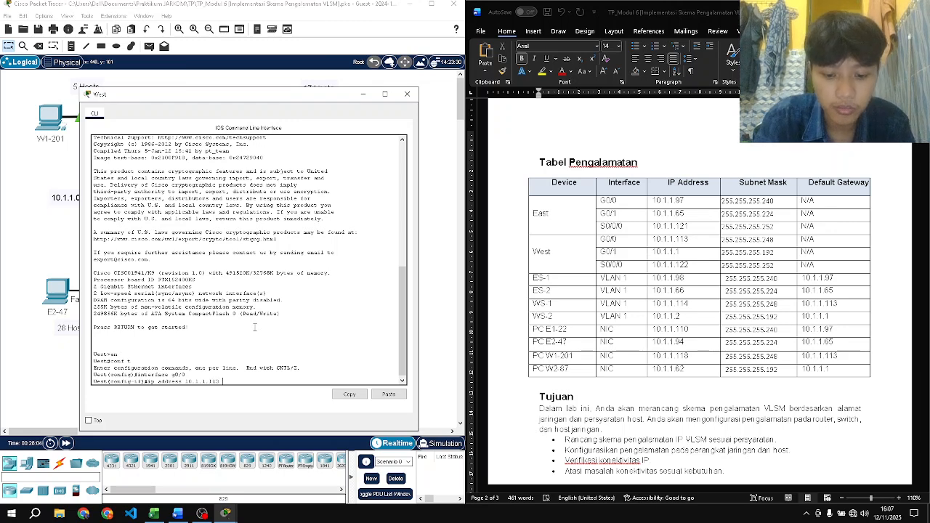
pyautogui.write(' 255.255.255')
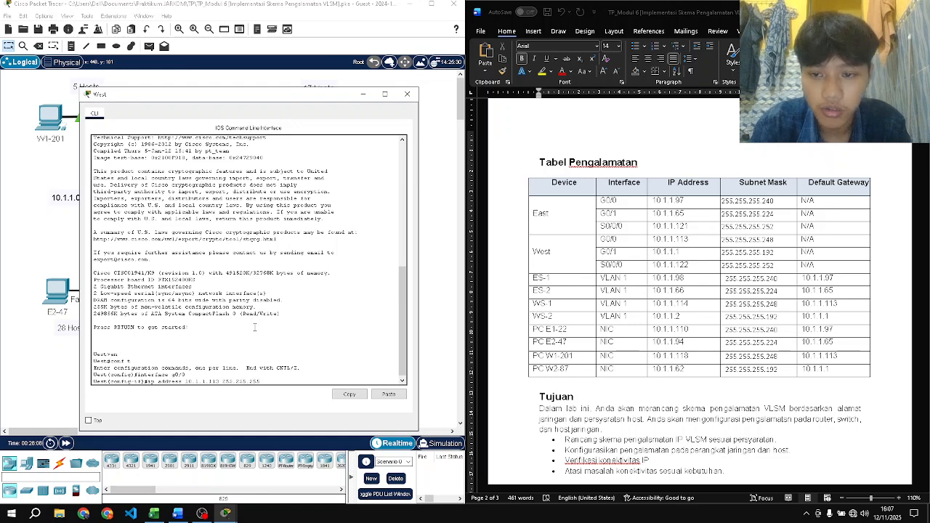
pyautogui.write('.24')
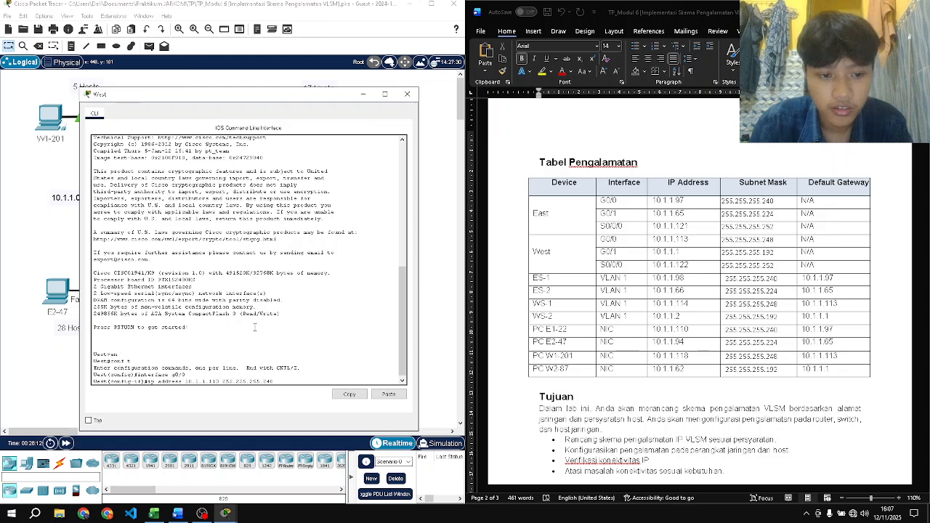
pyautogui.write('8')
pyautogui.press('Return')
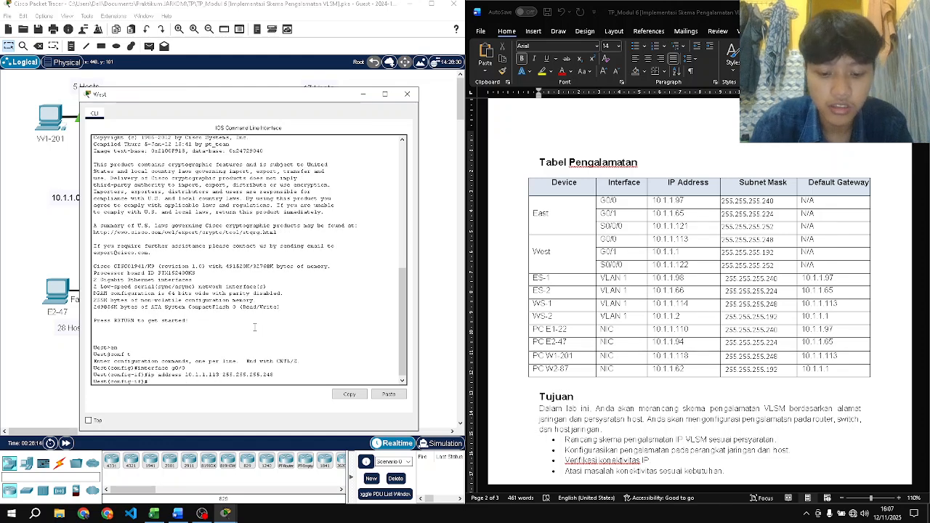
# - Enable West's g0/0 interface with no shutdown and return to global configuration mode
pyautogui.write('no sh')
pyautogui.press('Return')
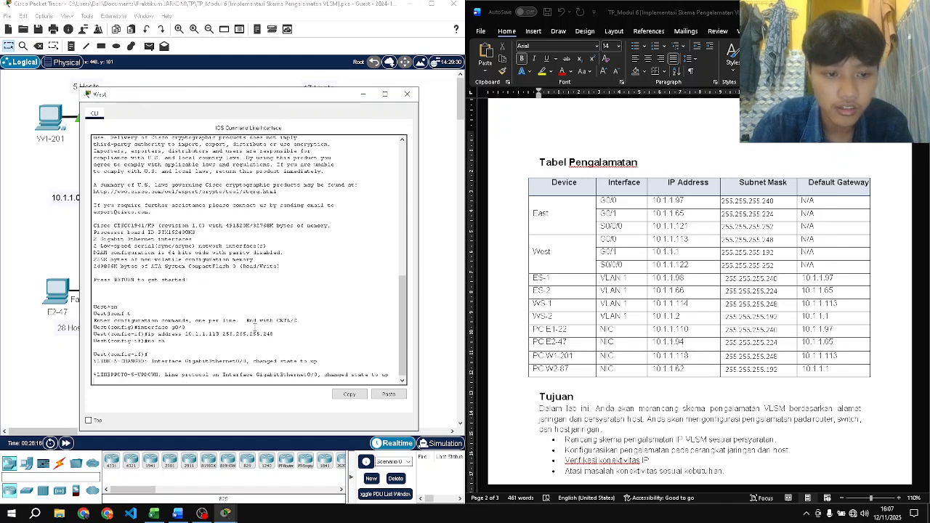
pyautogui.press('Return')
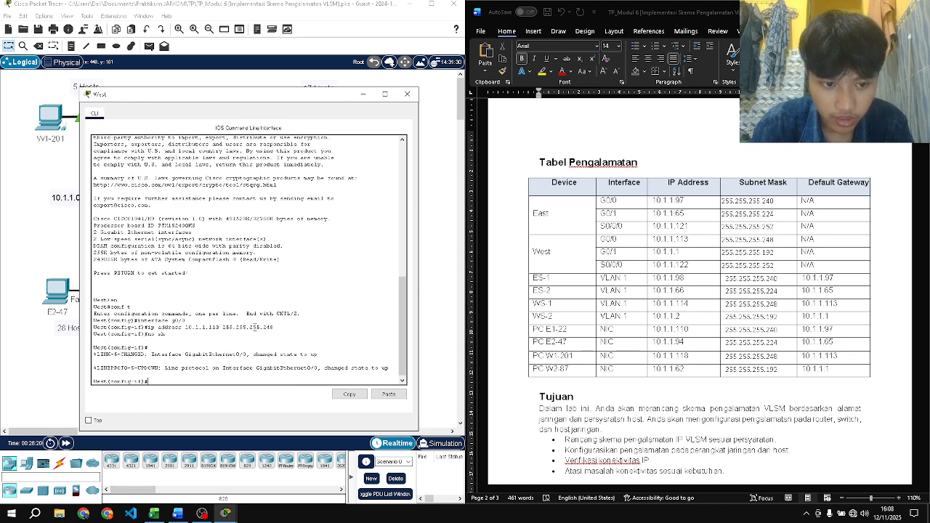
pyautogui.write('exit')
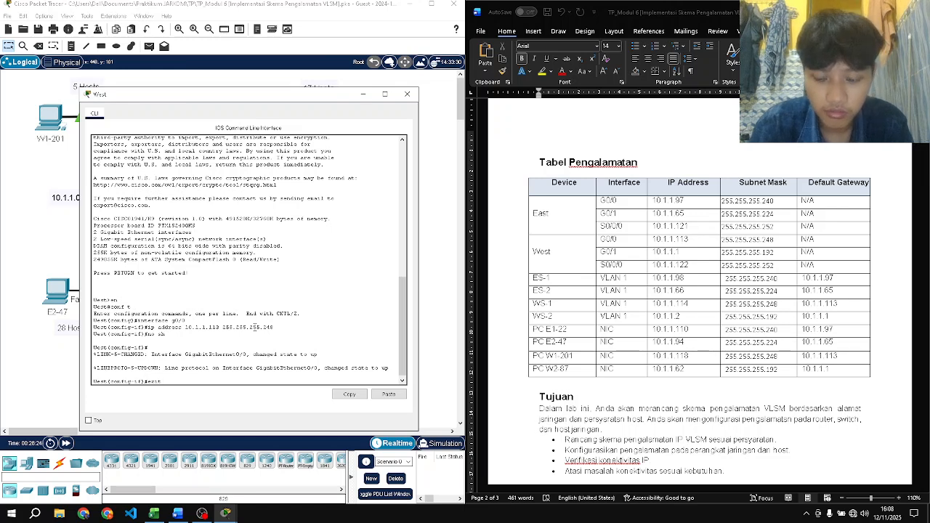
pyautogui.press('Return')
# - Assign IP address 10.1.1.1 with subnet mask 255.255.255.192 to interface g0/1 on the West router
pyautogui.write('inter')
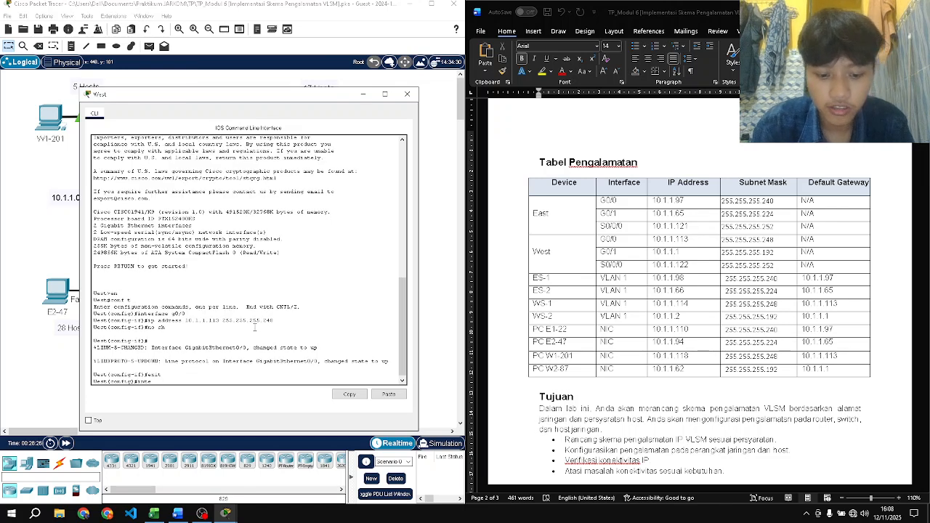
pyautogui.write('fa')
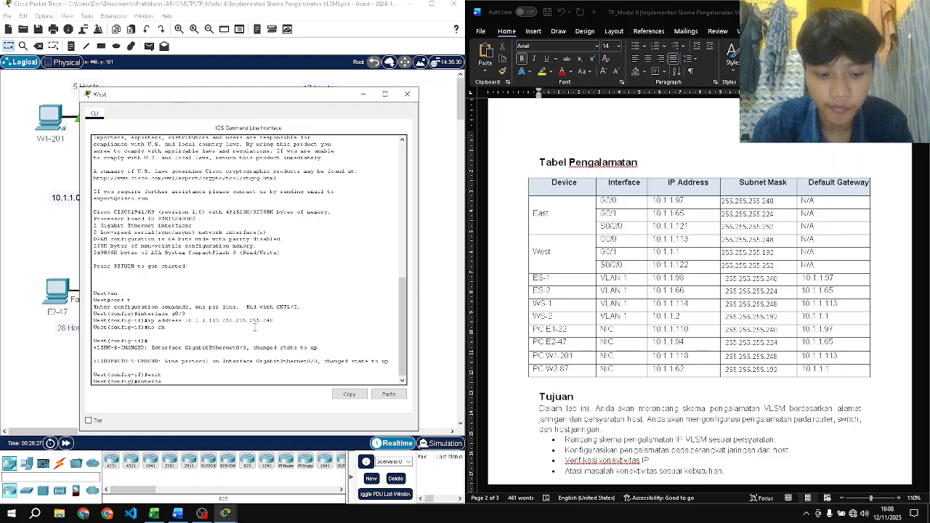
pyautogui.write('ce g0')
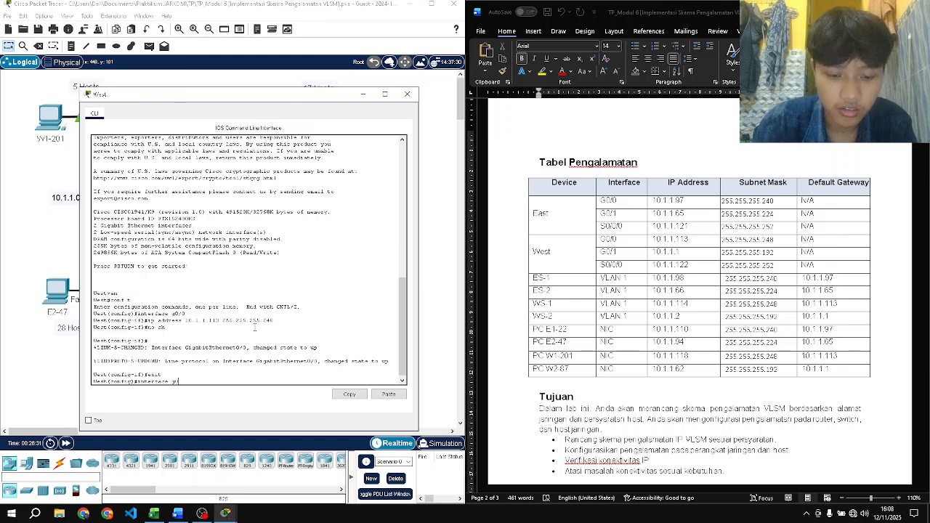
pyautogui.write('/1')
pyautogui.press('Return')
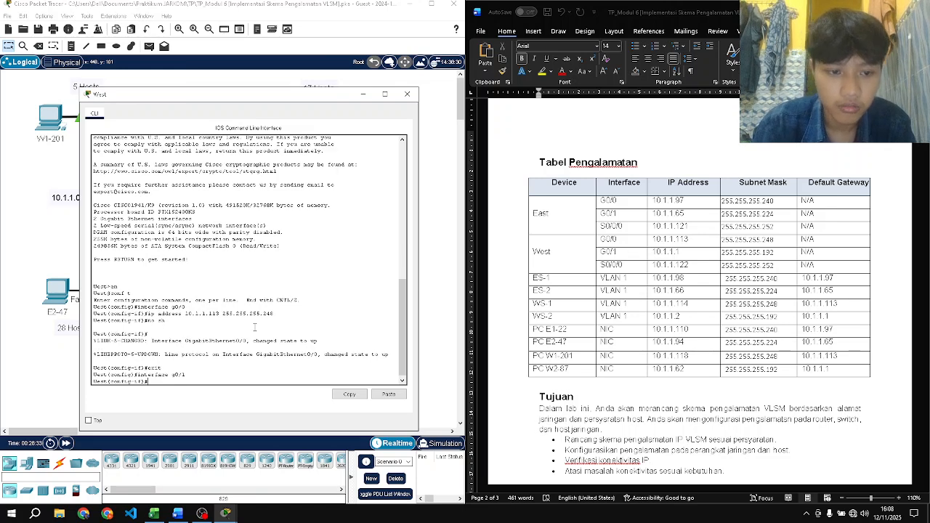
pyautogui.write('ip address')
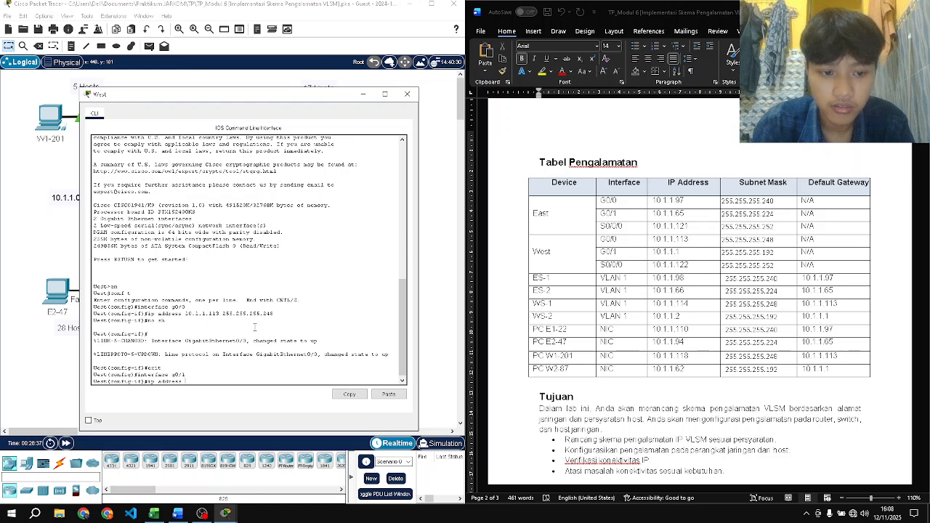
pyautogui.write(' 10.1')
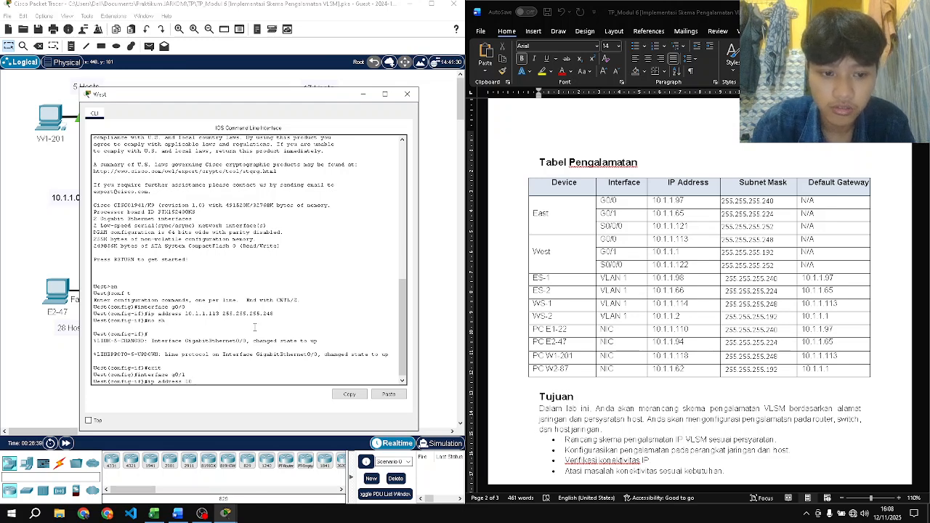
pyautogui.write('.1')
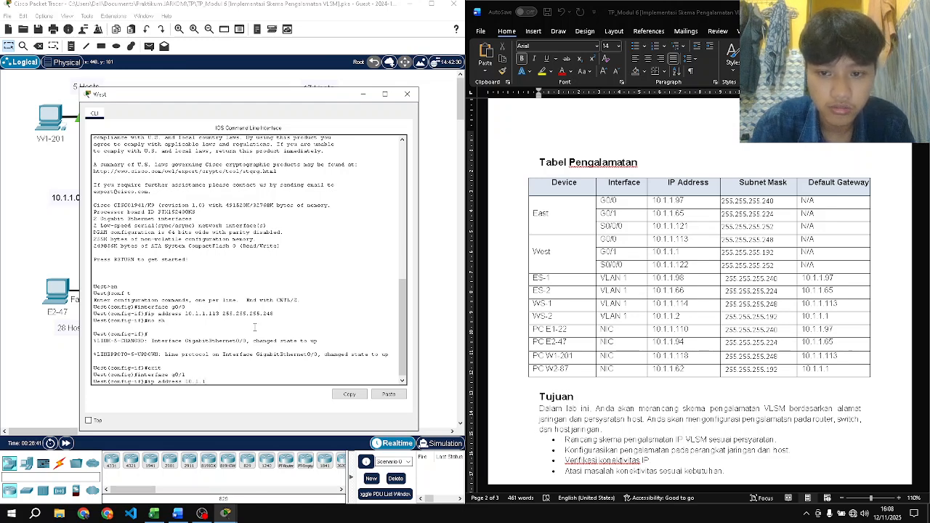
pyautogui.write('.1')
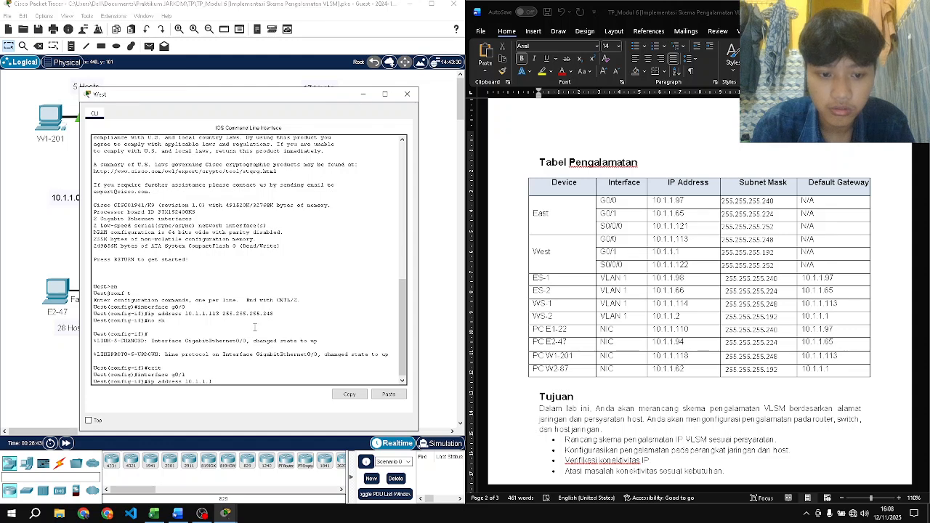
pyautogui.write(' 255.255.255')
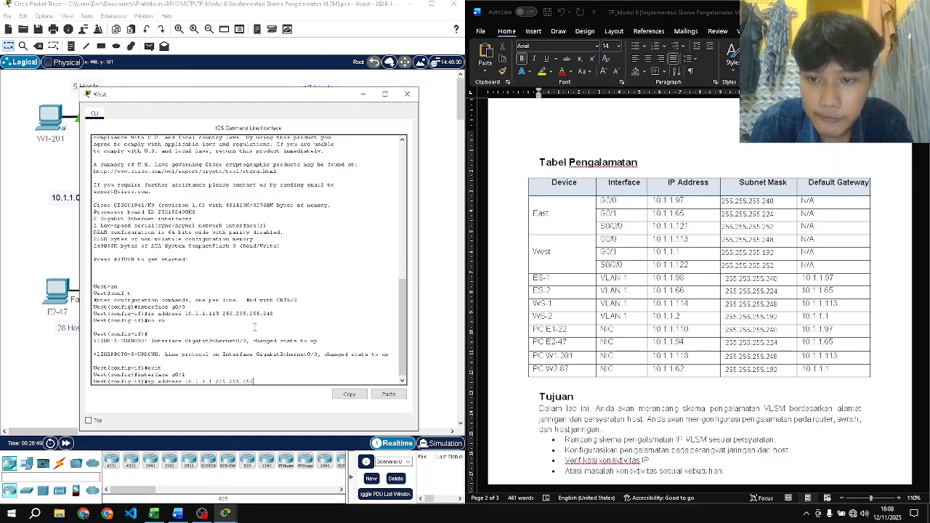
pyautogui.write('.19')
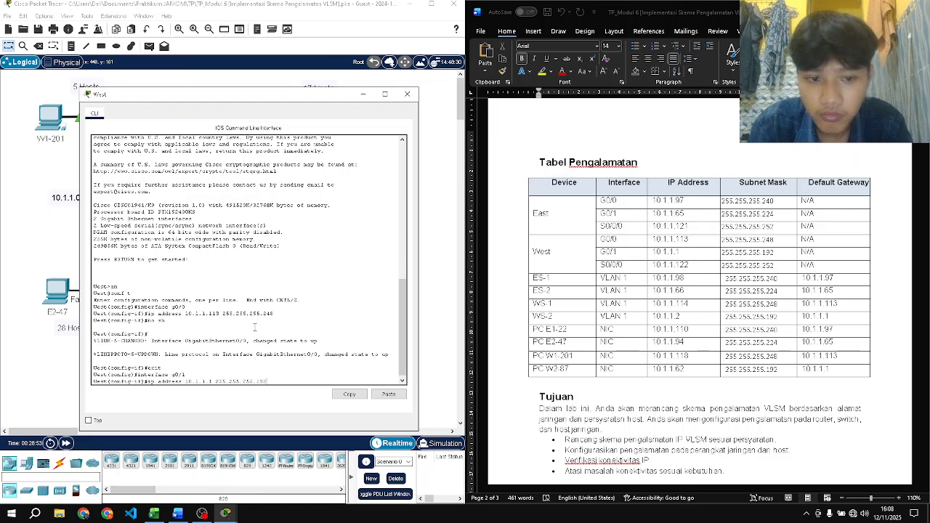
pyautogui.write('2')
pyautogui.press('Return')
# - Enable West's g0/1 interface with no shutdown and return to global configuration mode
pyautogui.write('no sh')
pyautogui.press('Return')
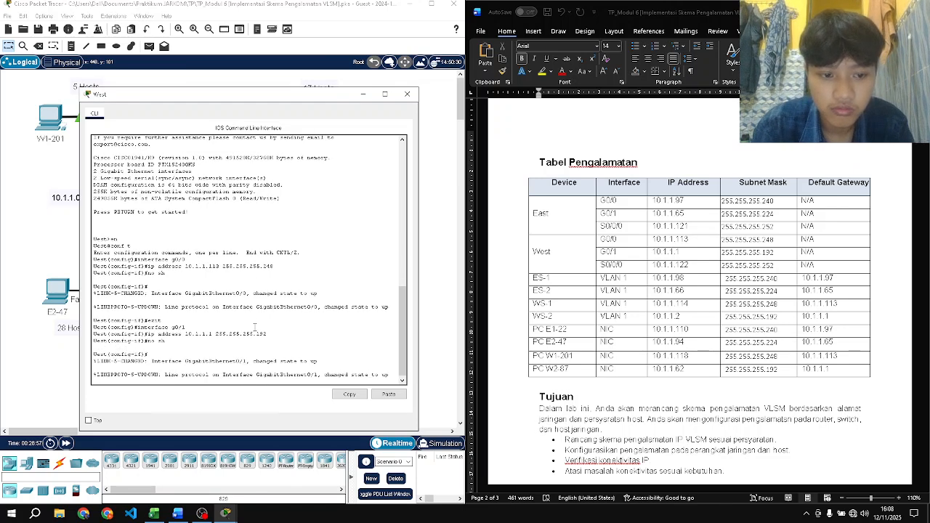
pyautogui.press('Return')
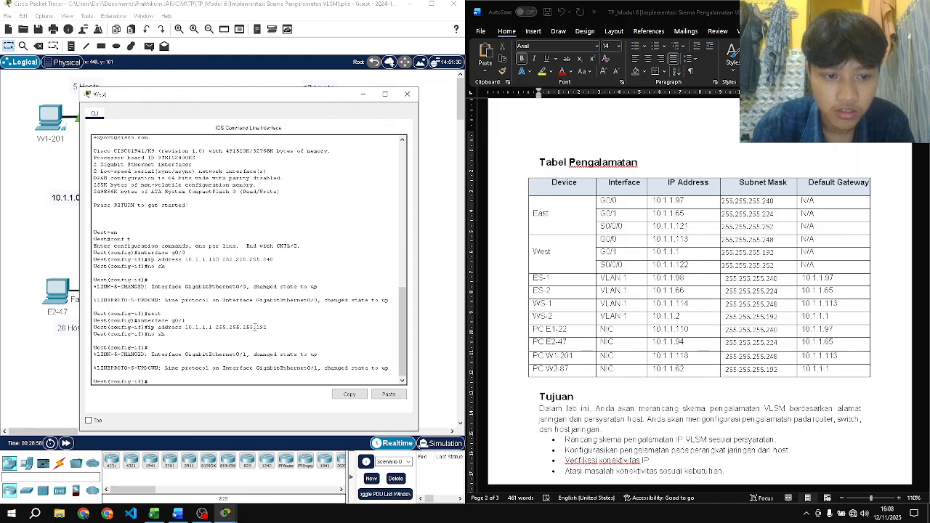
pyautogui.write('exit')
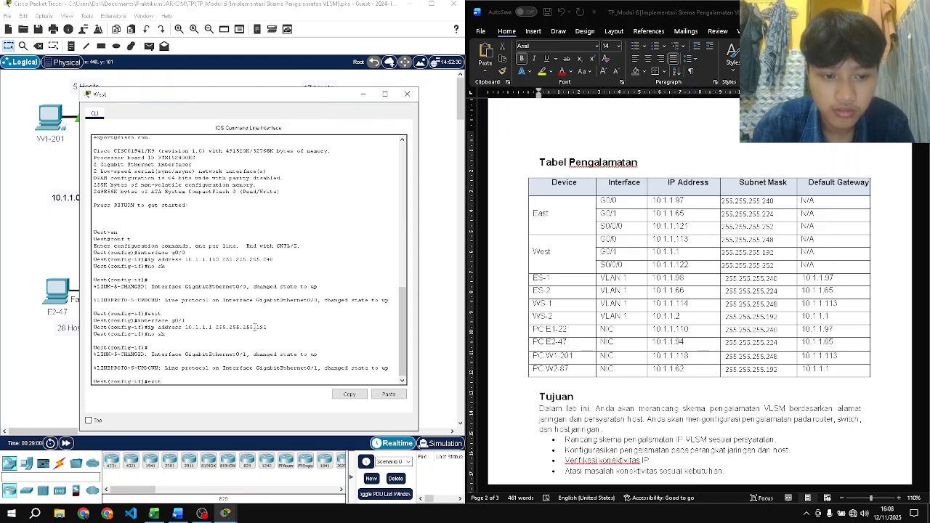
pyautogui.press('Return')
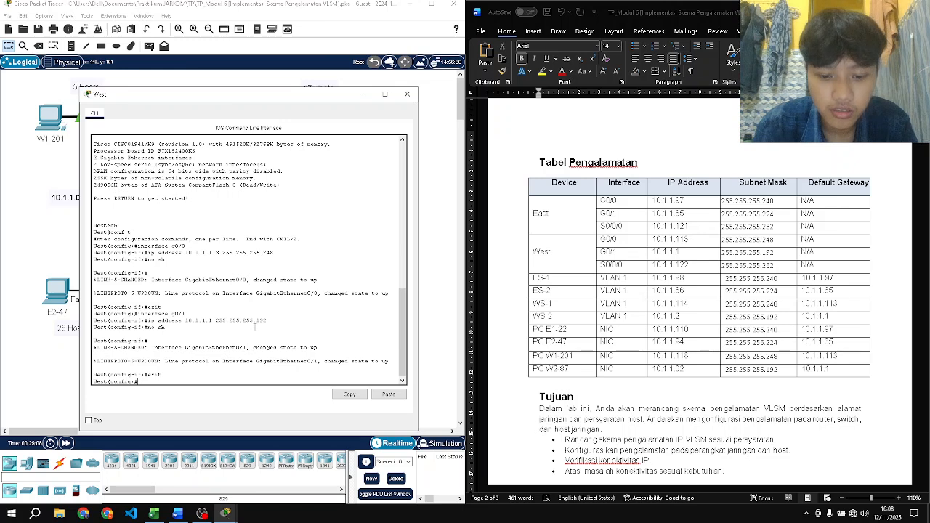
# - Assign IP address 10.1.1.122 with subnet mask 255.255.255.252 to interface s0/0/0 on the West router
pyautogui.write('interface s0/0/0')
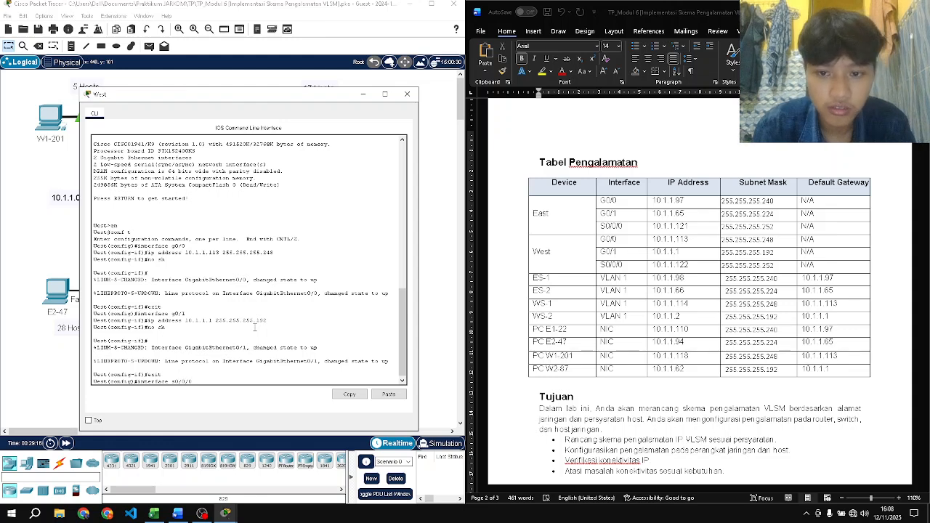
pyautogui.press('Return')
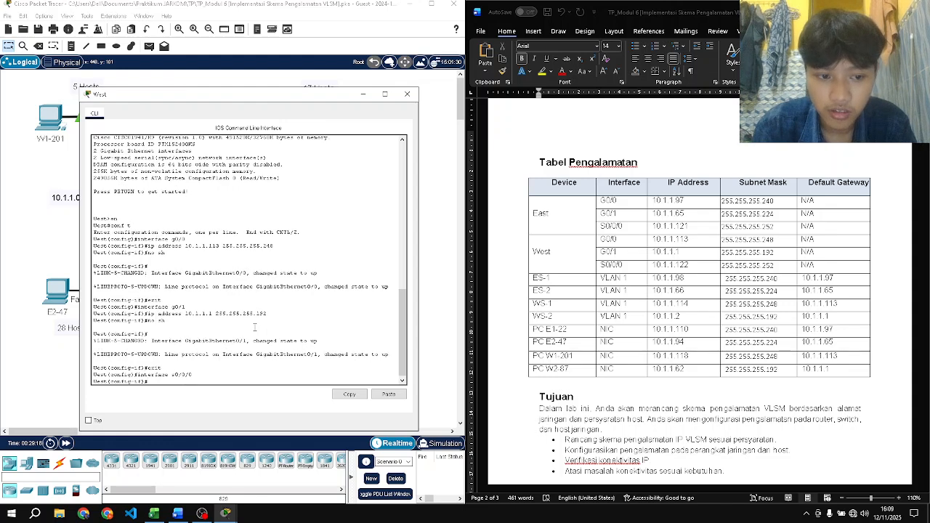
pyautogui.write('ip address')
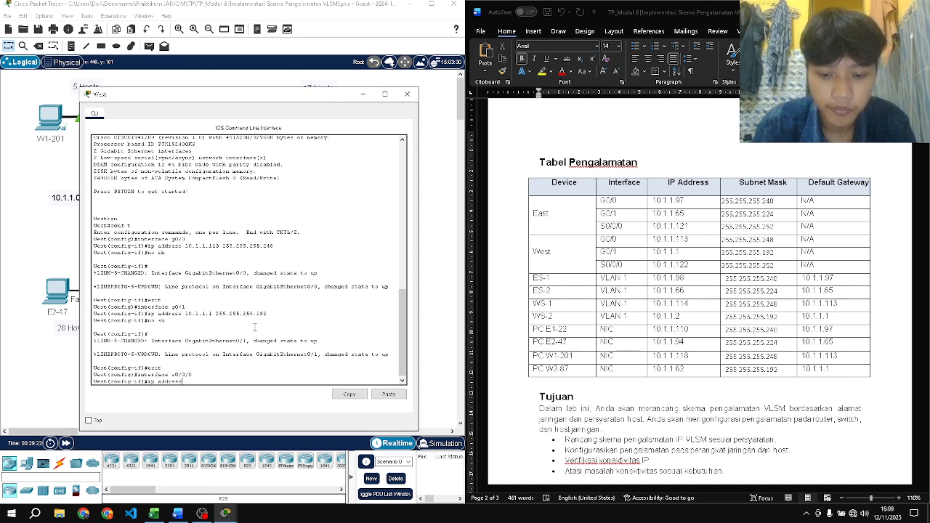
pyautogui.write(' 10.1.1.')
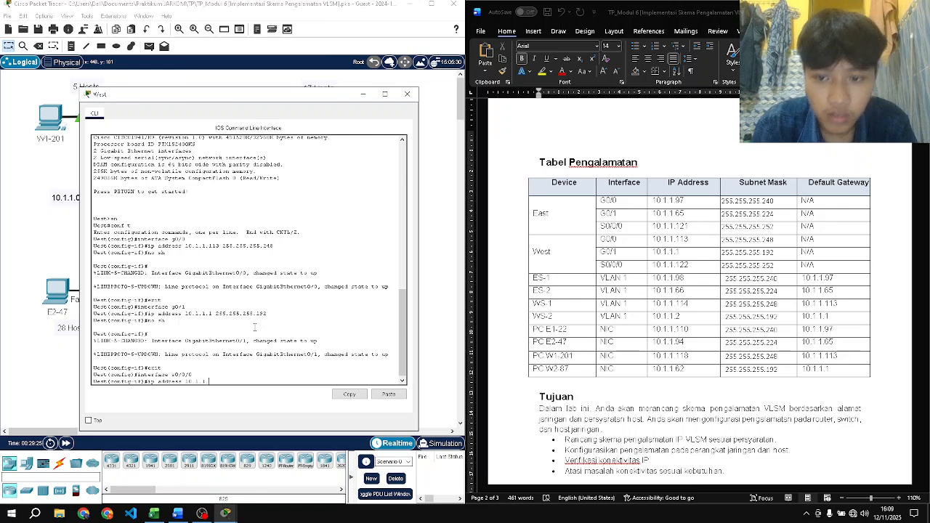
pyautogui.write('122 ')
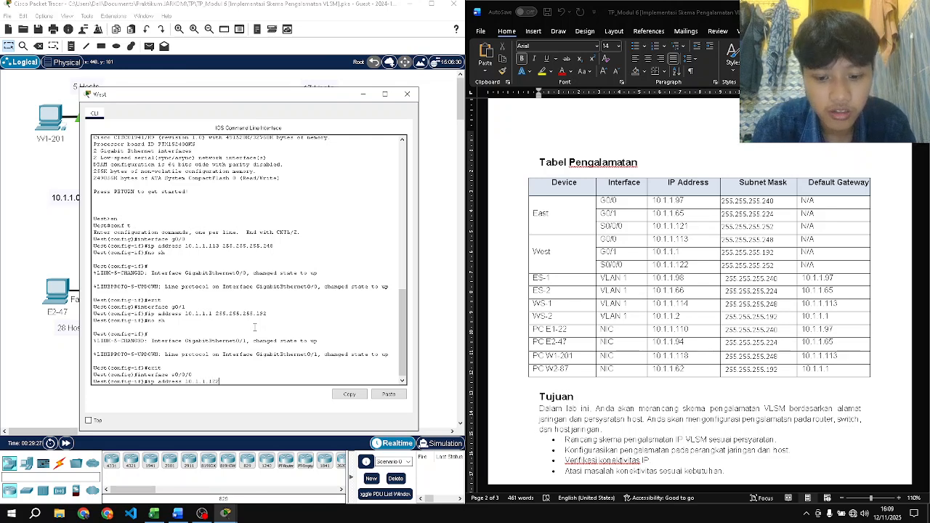
pyautogui.write('255.255.255')
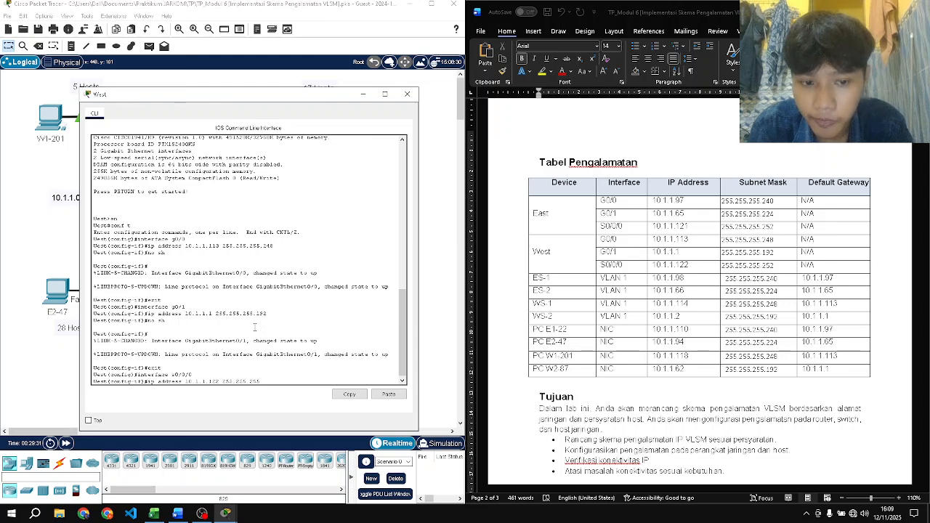
pyautogui.write('.252')
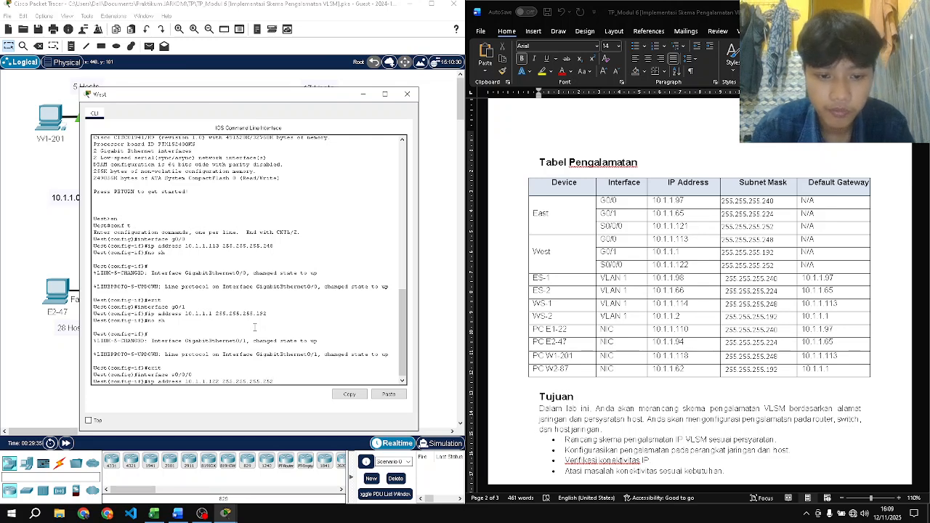
pyautogui.press('Return')
# - Enable West's s0/0/0 interface with no shutdown, exit interface configuration and close West's window
pyautogui.write('no')
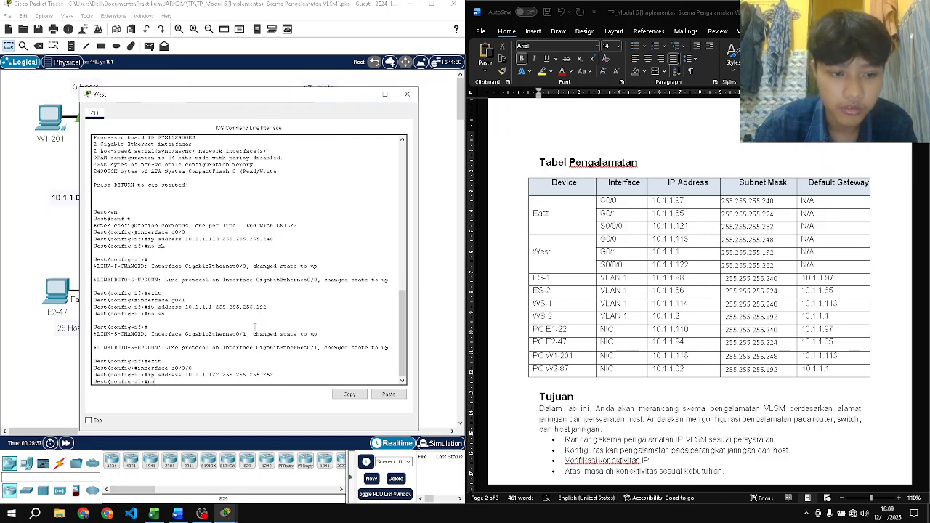
pyautogui.write(' sh')
pyautogui.press('Return')
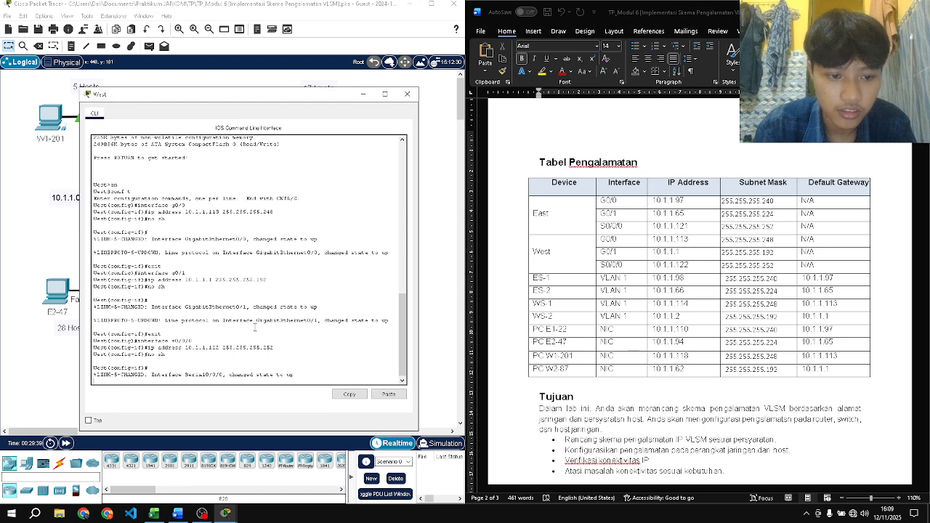
pyautogui.press('Return')
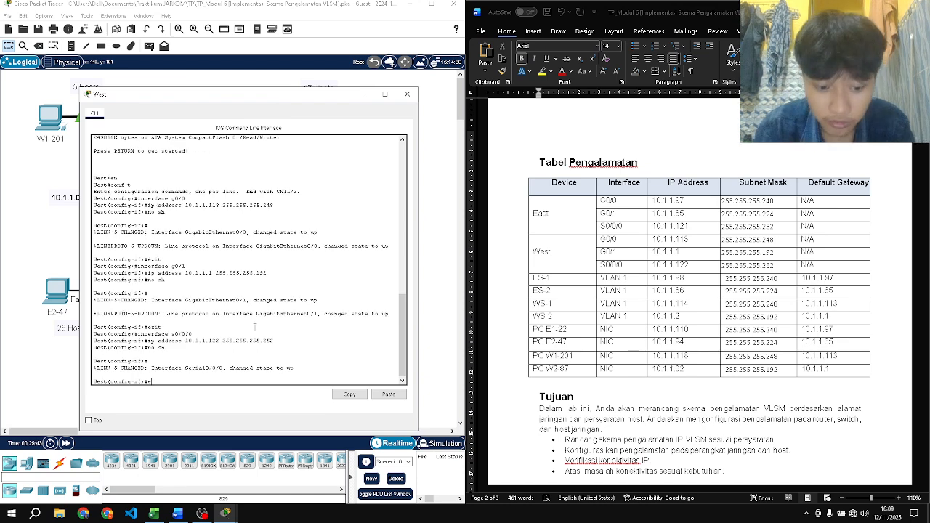
pyautogui.write('exit')
pyautogui.press('Return')
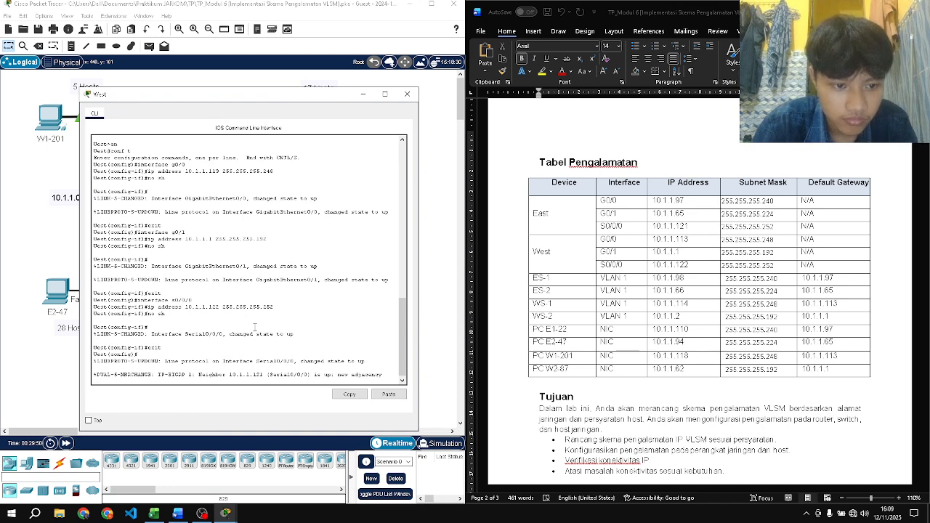
pyautogui.press('Return')
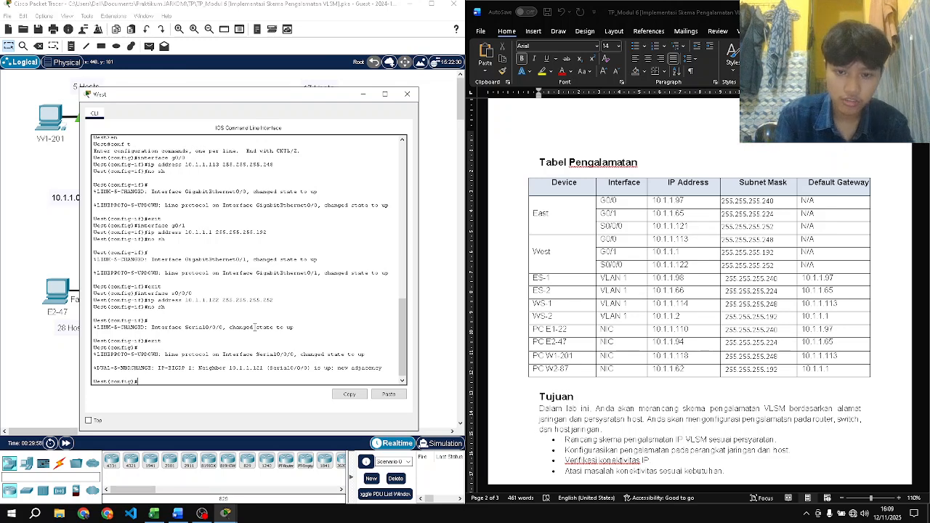
pyautogui.click(409, 95)
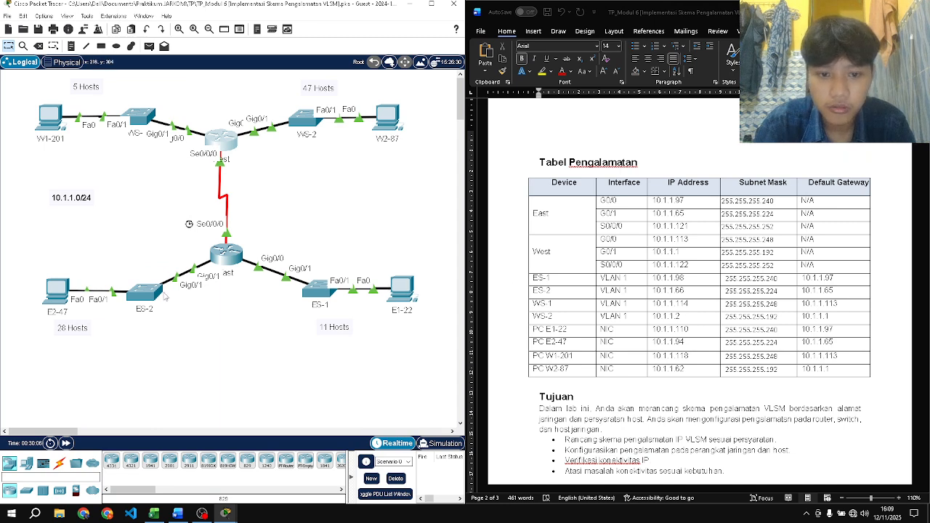
# - Open the ES-1 switch's command line, move its window clear of the addressing table and enter global configuration mode
pyautogui.click(319, 293)
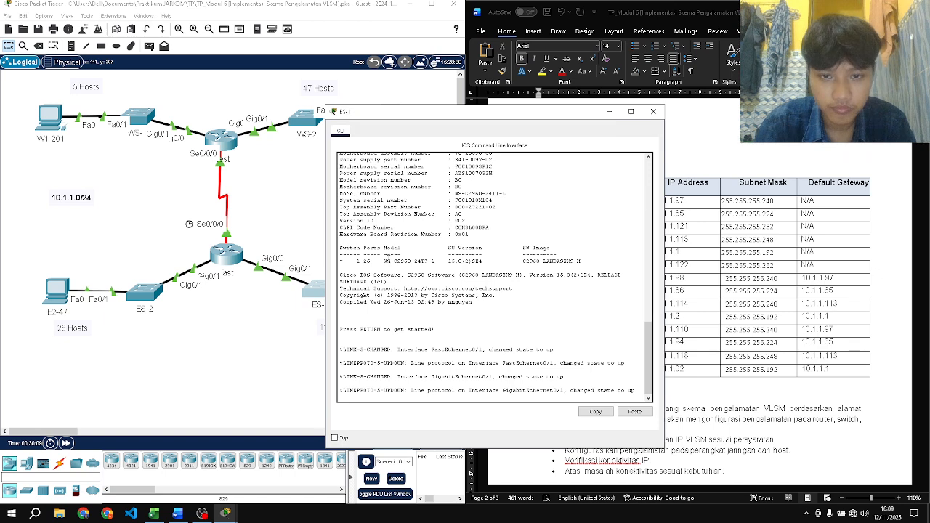
pyautogui.moveTo(543, 113); pyautogui.dragTo(256, 107)
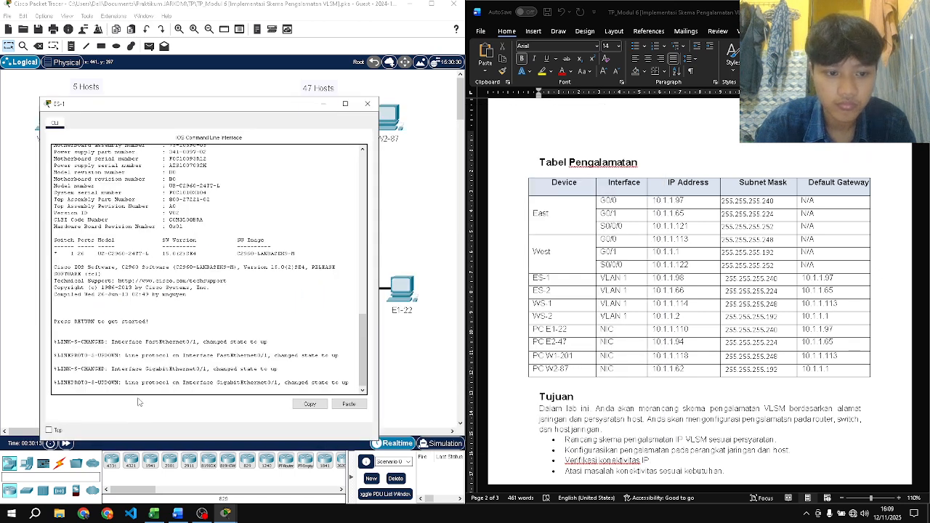
pyautogui.press('Return')
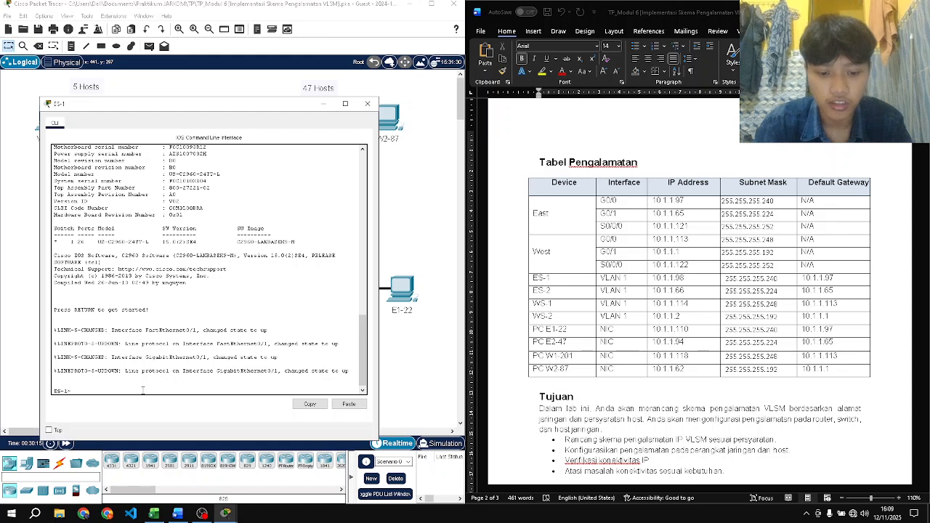
pyautogui.write('en')
pyautogui.press('Return')
pyautogui.write('conf t')
pyautogui.press('Return')
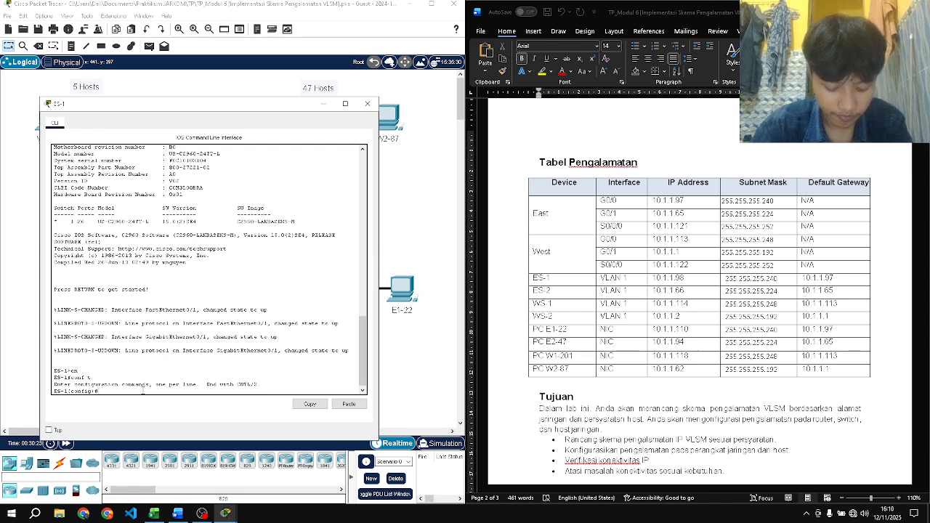
# - Assign IP address 10.1.1.98 with subnet mask 255.255.255.240 to the VLAN 1 interface on the ES-1 switch
pyautogui.write('interface vlan 1')
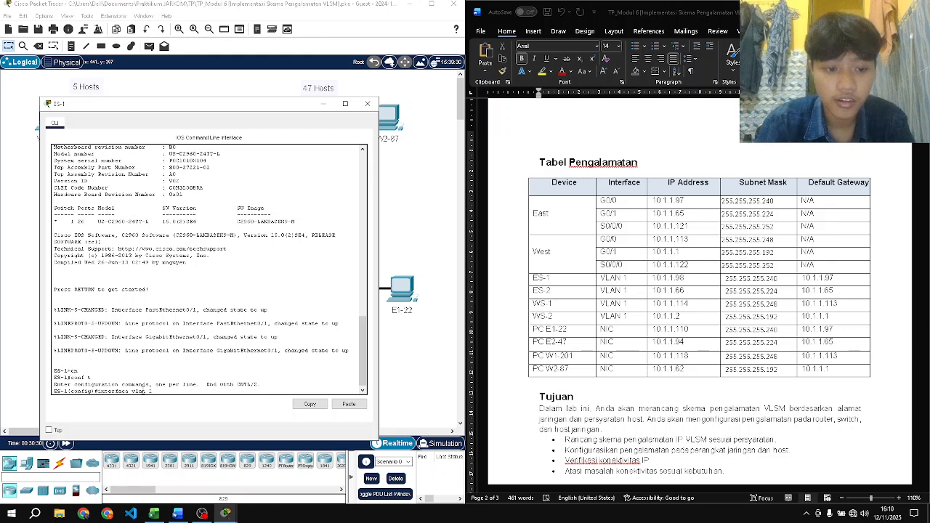
pyautogui.press('Return')
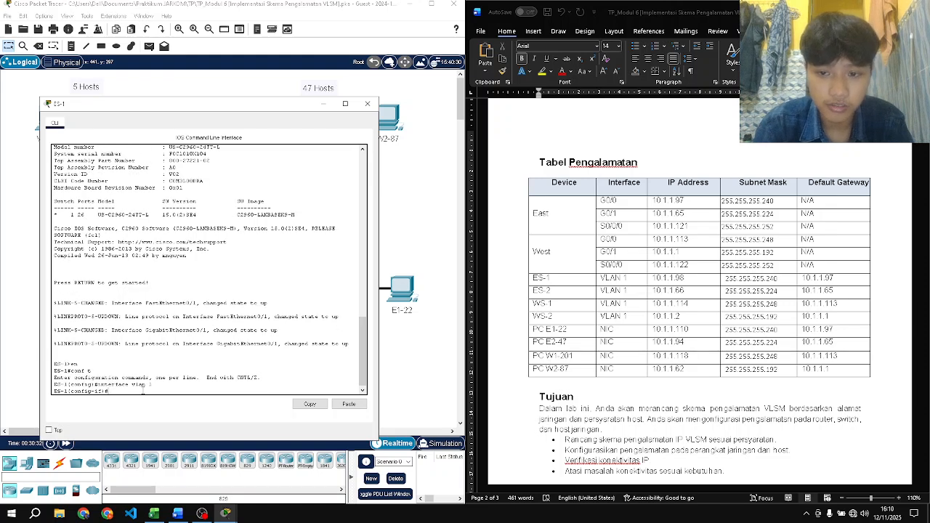
pyautogui.write('ip address')
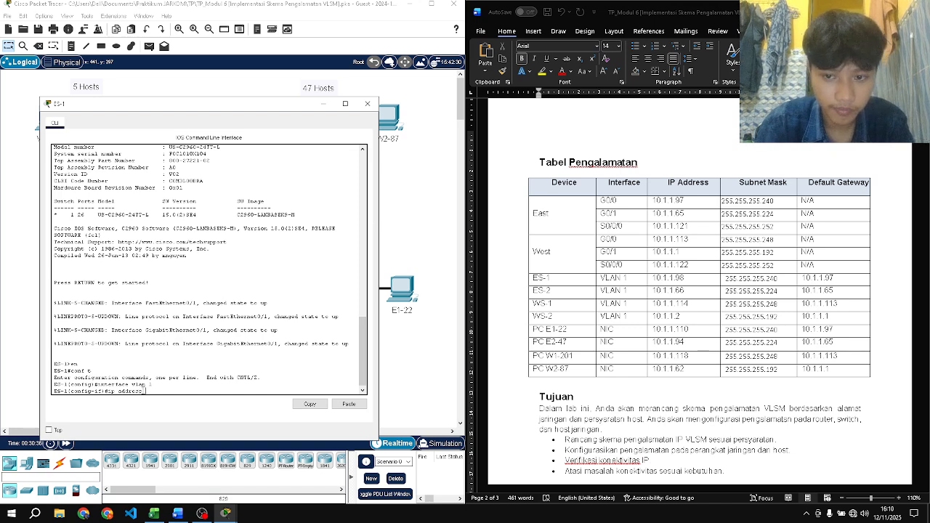
pyautogui.write(' 10.1.1')
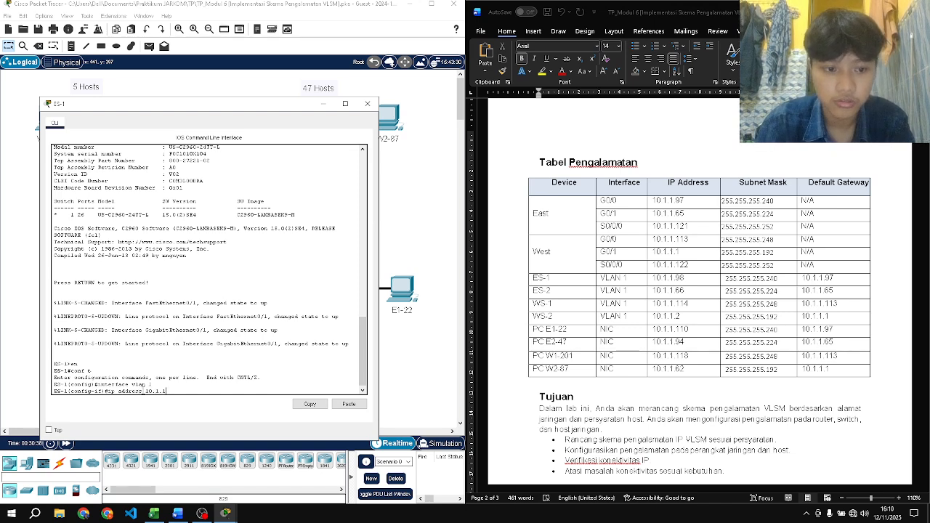
pyautogui.write('.')
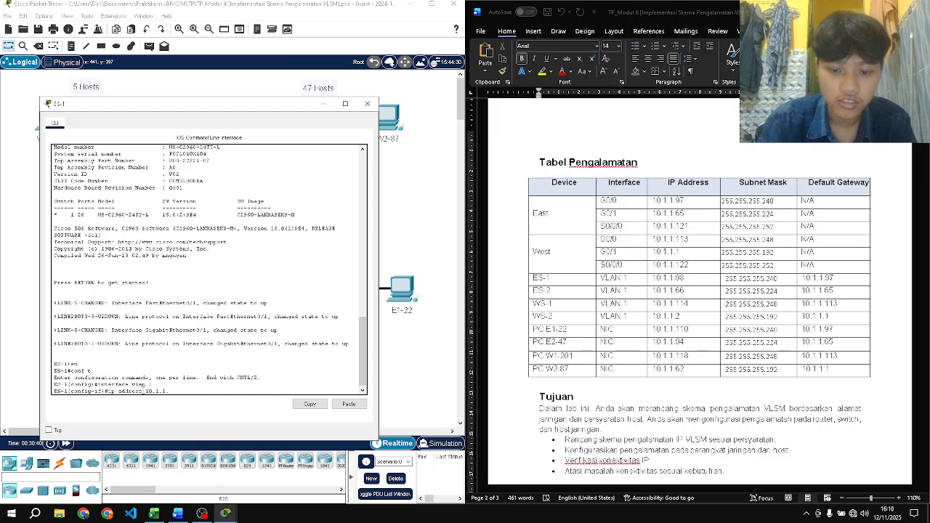
pyautogui.write('98')
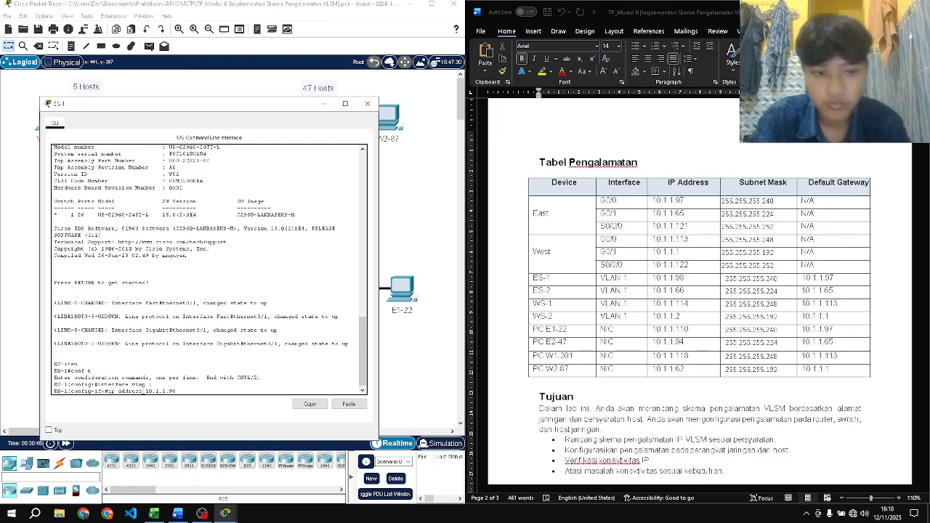
pyautogui.write('255.255.255.')
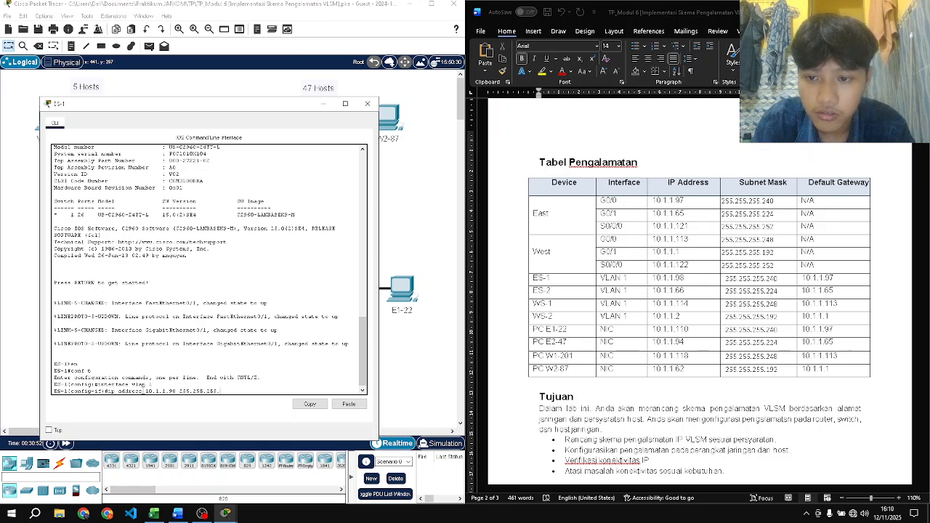
pyautogui.write('24')
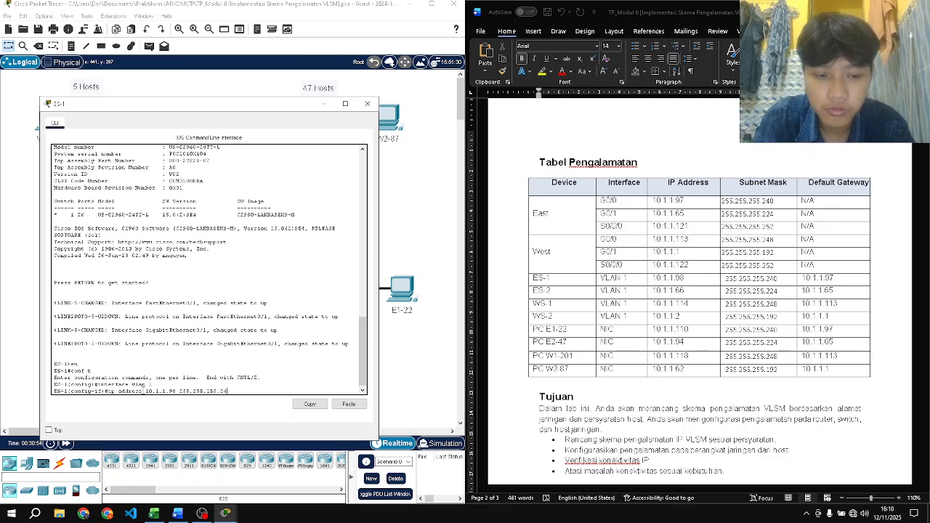
pyautogui.write('0')
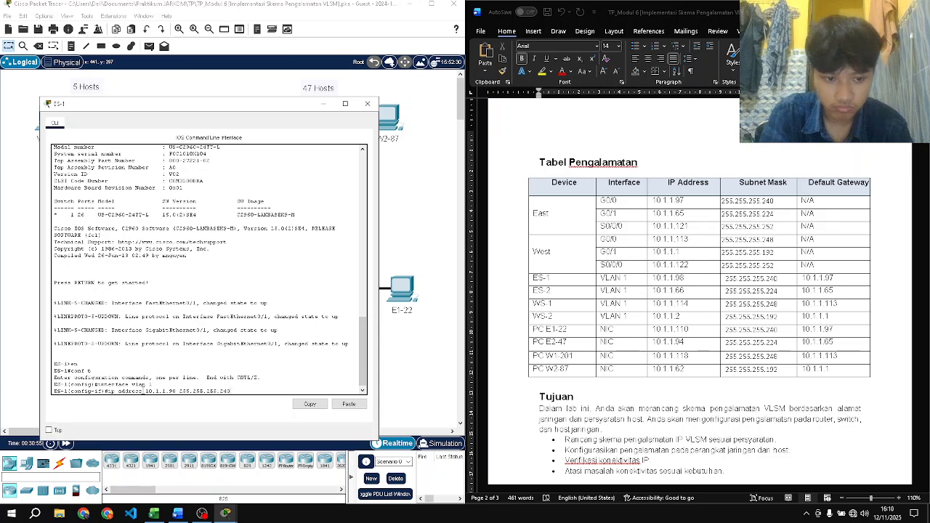
pyautogui.press('Return')
# - Enable ES-1's VLAN 1 interface with no shutdown and return to global configuration mode
pyautogui.write('nfig-if)#no')
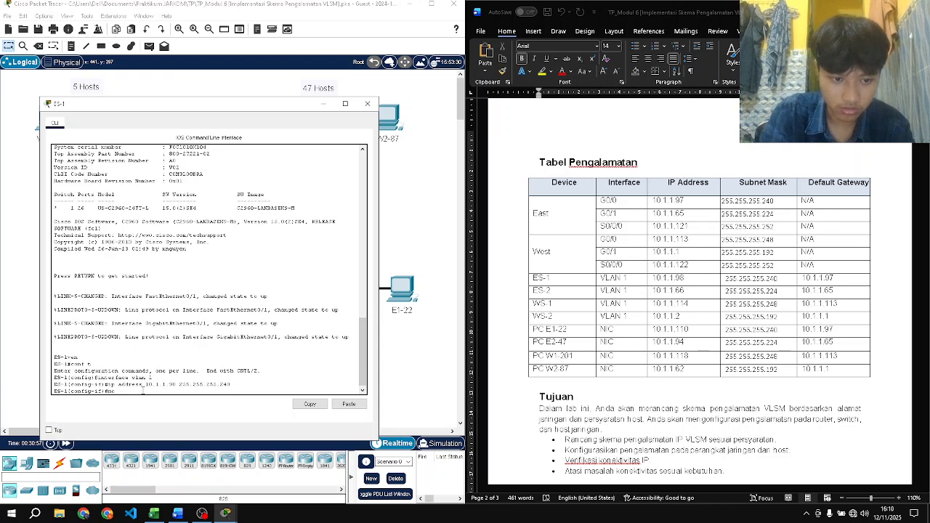
pyautogui.press('Return')
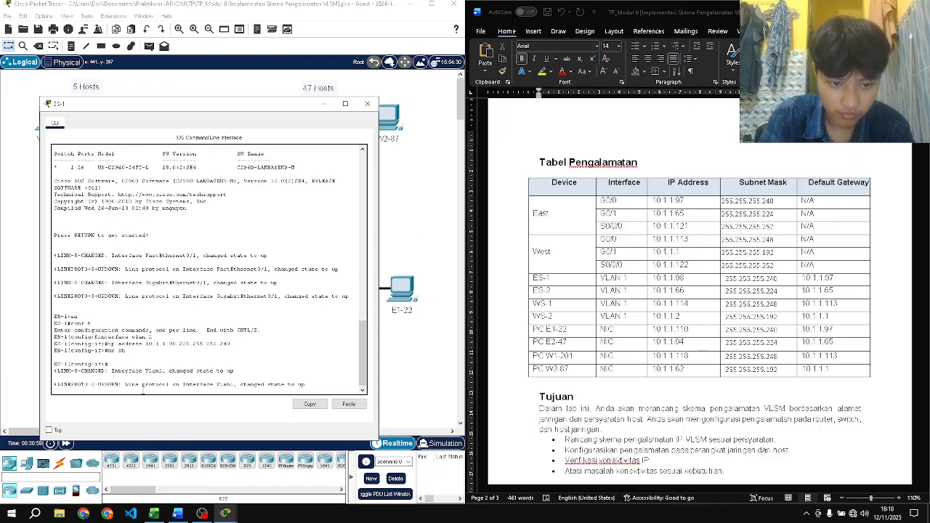
pyautogui.press('Return')
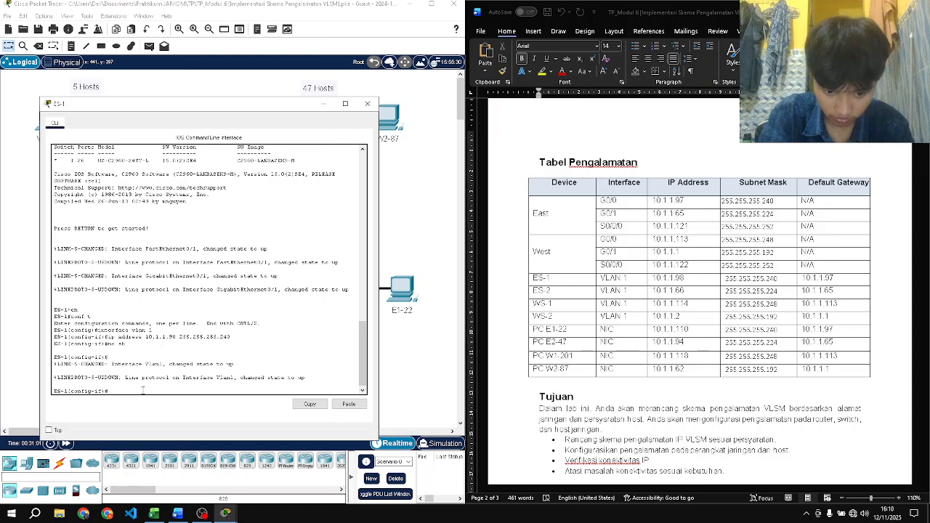
pyautogui.write('exit')
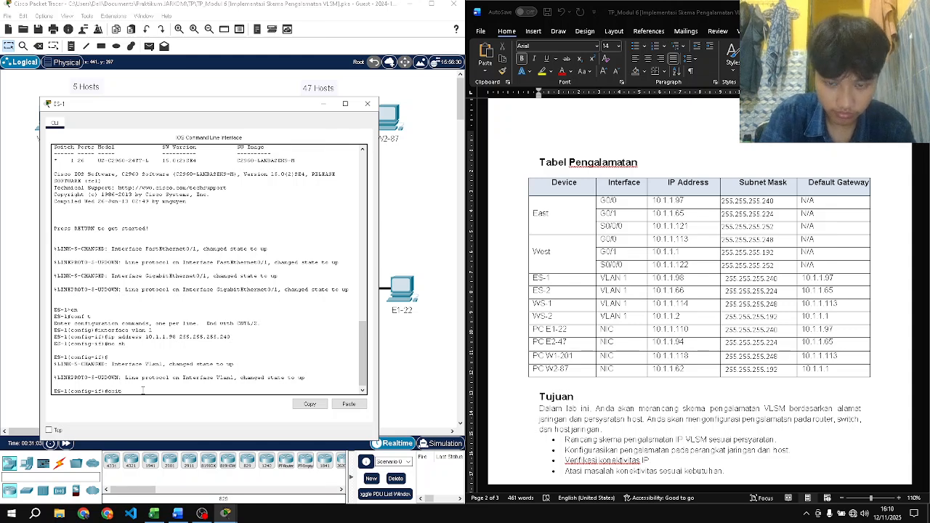
pyautogui.press('Return')
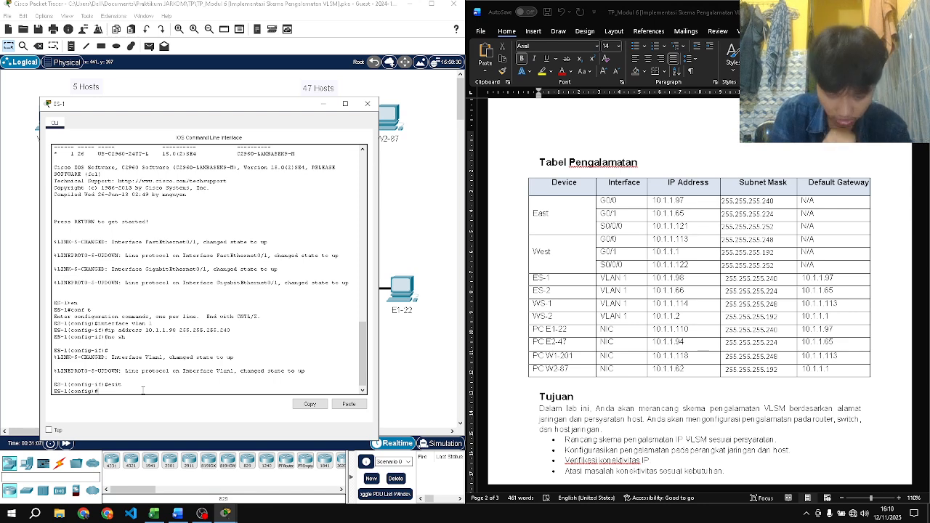
# - Set ES-1's default gateway to 10.1.1.97 with the ip default-gateway command
pyautogui.write('ip')
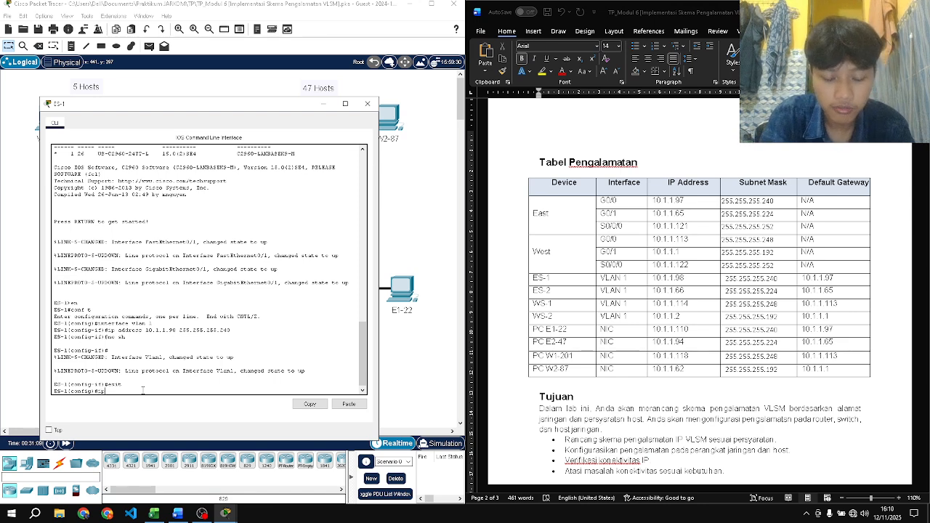
pyautogui.write(' default')
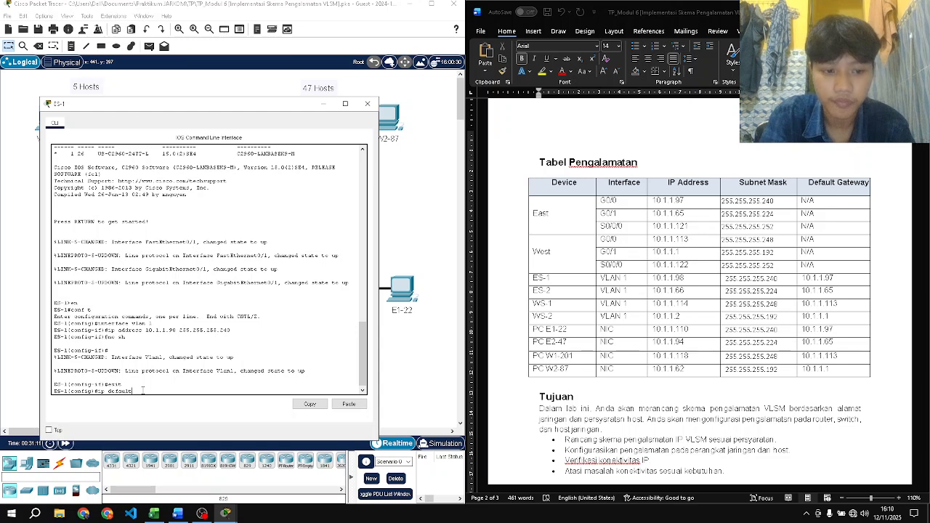
pyautogui.write('-gateway')
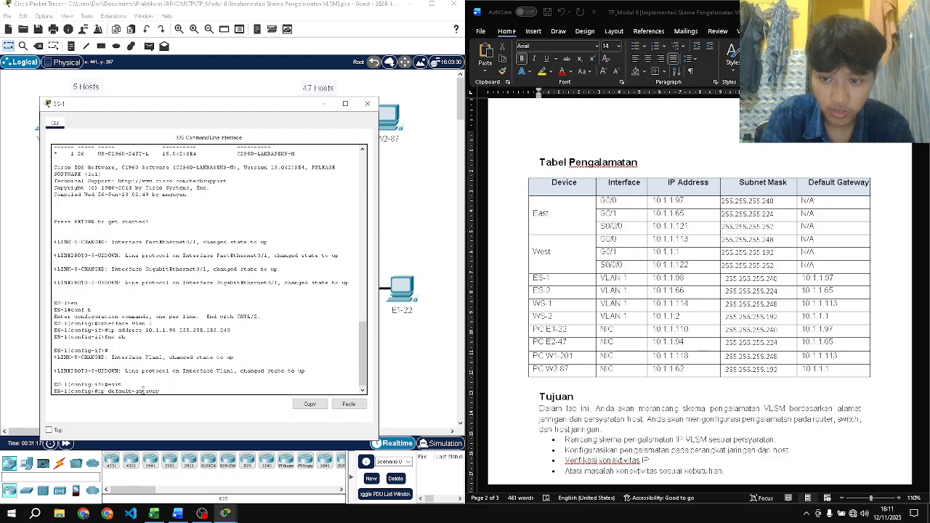
pyautogui.write(' 10.1.1.')
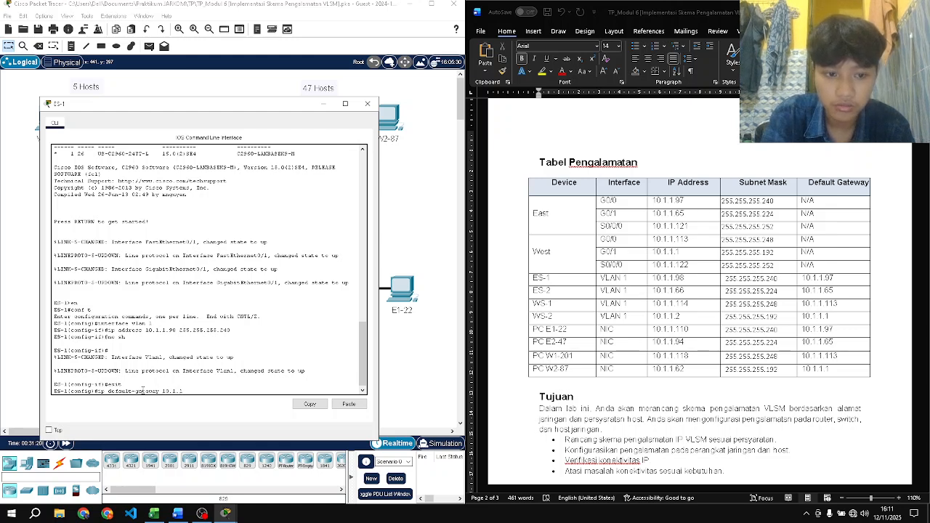
pyautogui.write('9')
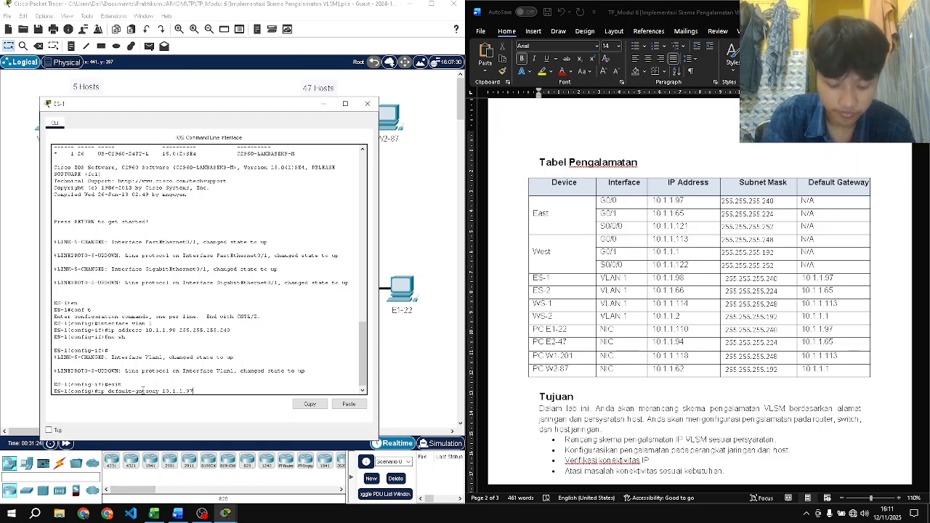
pyautogui.write('7')
pyautogui.press('Return')
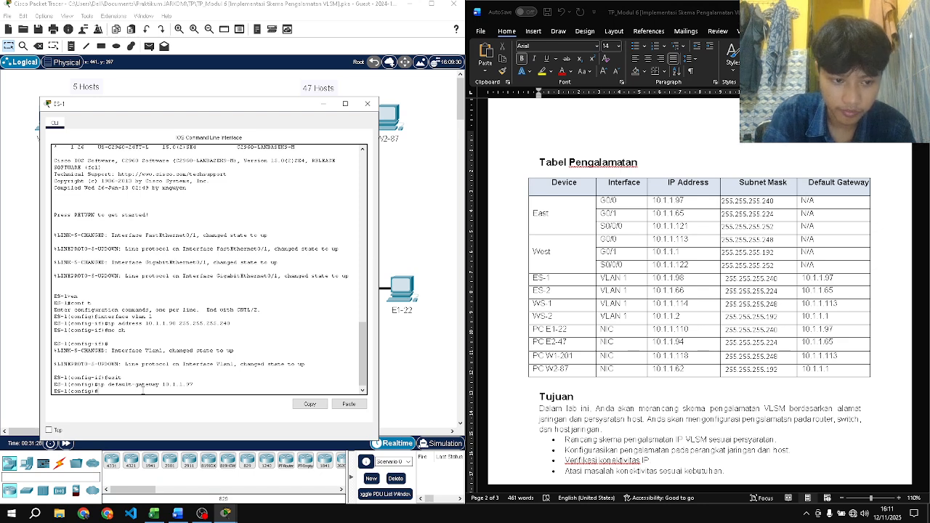
# - Try to run no sh from ES-1's global configuration mode
pyautogui.write('e')
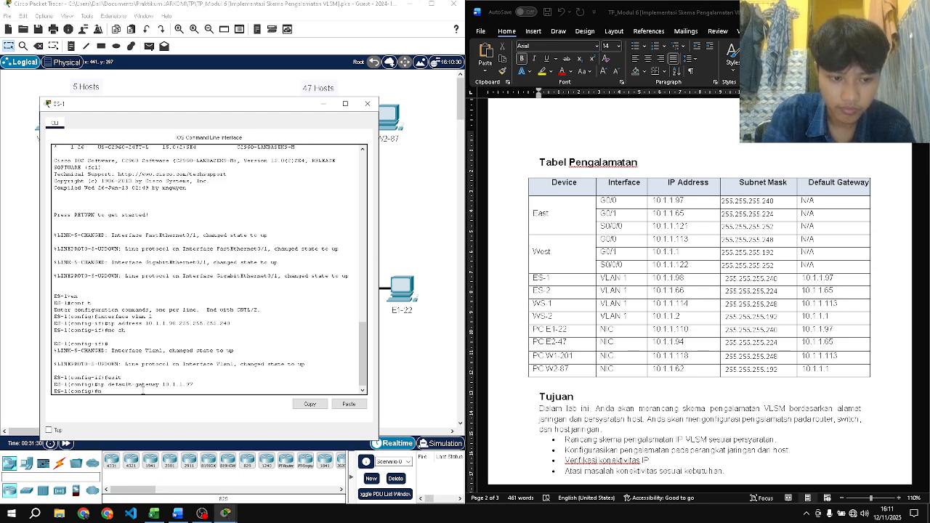
pyautogui.press('BackSpace')
pyautogui.write('no sh')
pyautogui.press('Return')
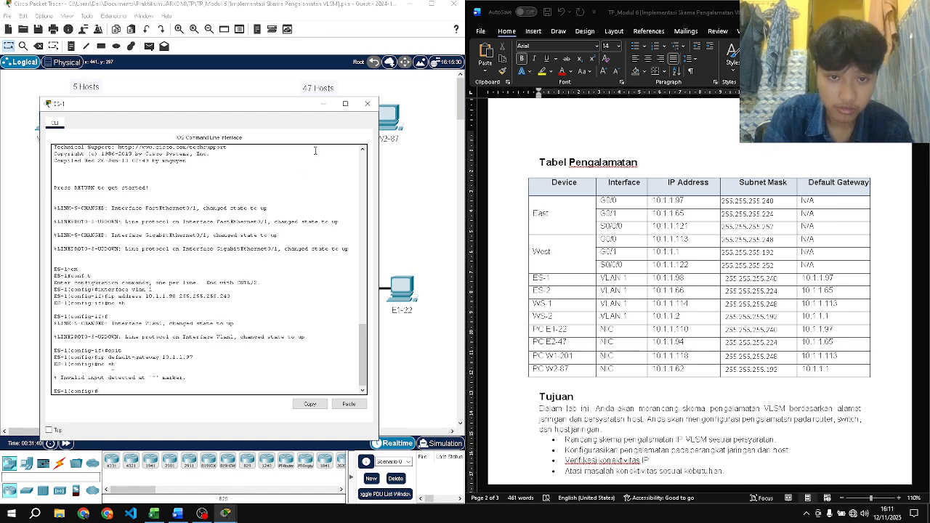
# - Close ES-1's window, reopen it briefly to review the entered commands and close it again
pyautogui.click(367, 105)
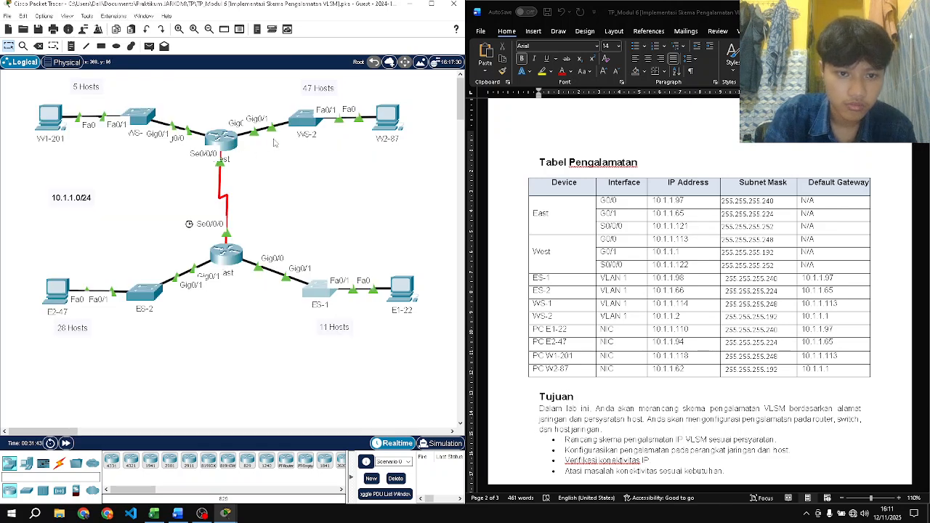
pyautogui.click(324, 291)
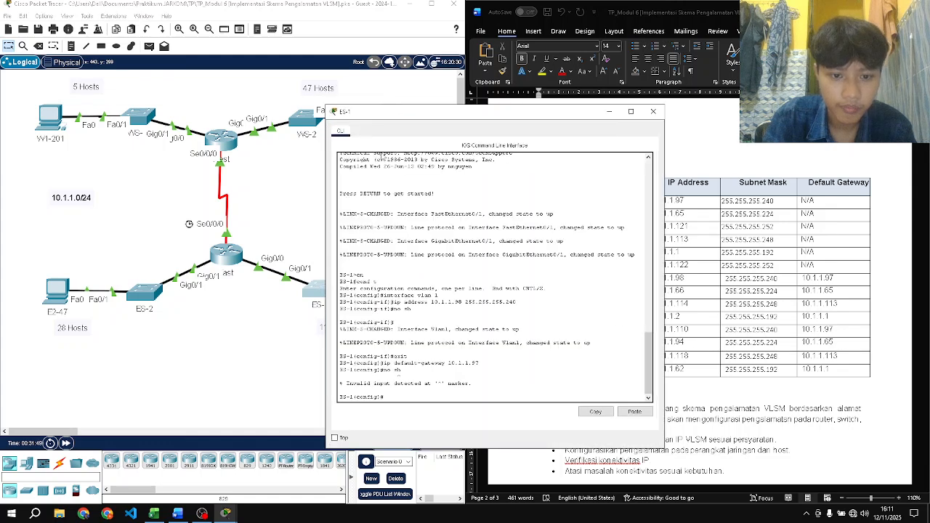
pyautogui.click(653, 111)
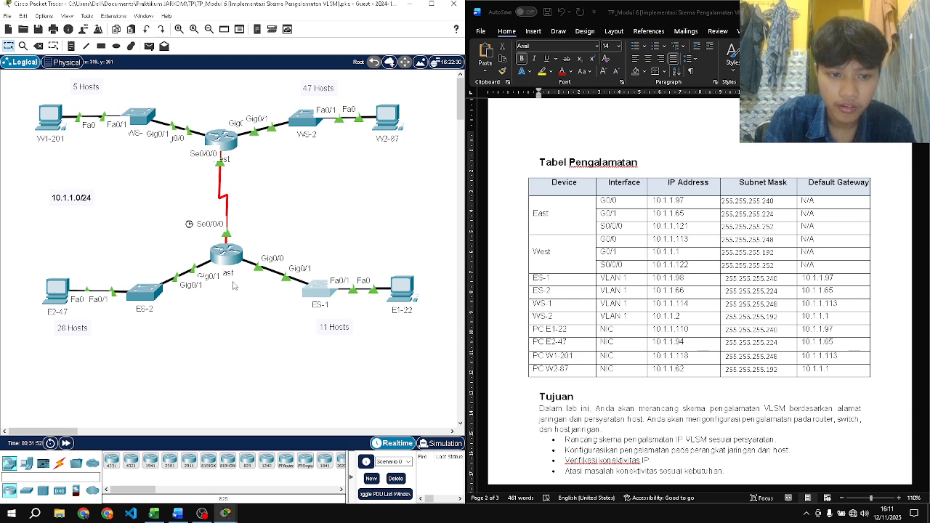
# - Open the ES-2 switch's command line, enter global configuration mode and move its window clear of the addressing table
pyautogui.click(143, 297)
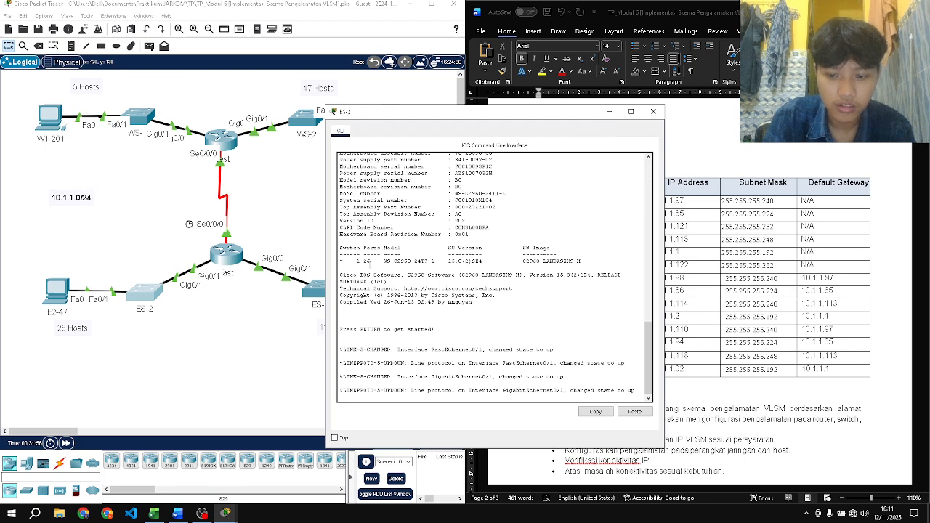
pyautogui.scroll(15, 369, 265)
pyautogui.scroll(-15, 369, 265)
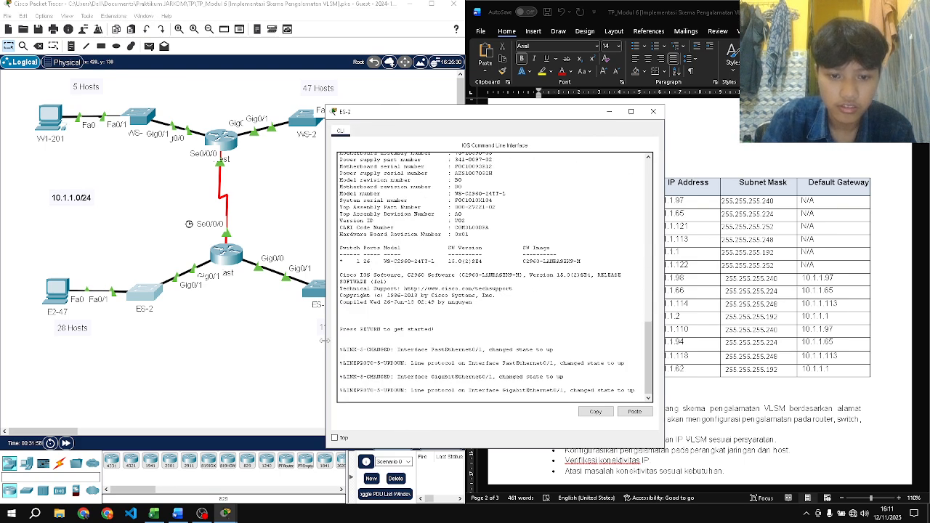
pyautogui.press('Return')
pyautogui.write('en')
pyautogui.press('Return')
pyautogui.write('conf t')
pyautogui.press('Return')
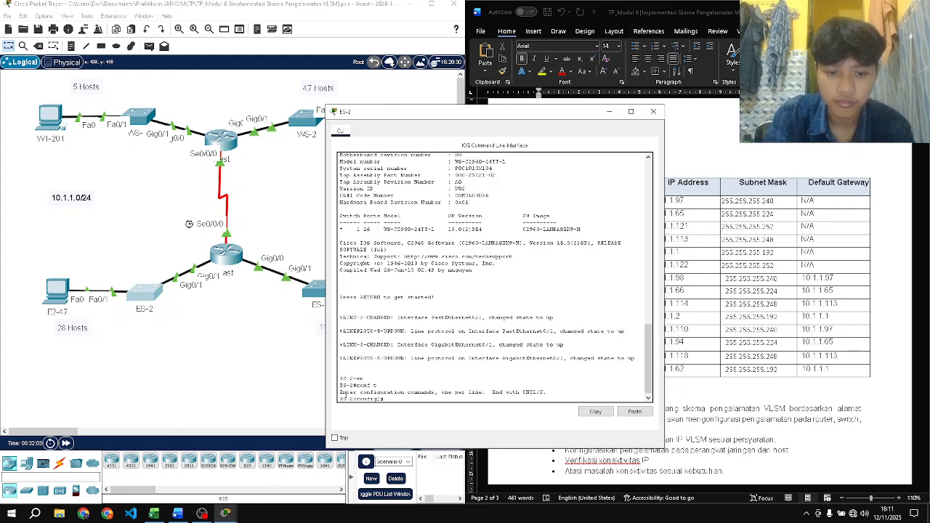
pyautogui.moveTo(518, 111); pyautogui.dragTo(300, 111)
# - Assign ES-2's VLAN 1 interface the IP address 10.1.1.66 with subnet mask 255.255.255.224
pyautogui.write('inte')
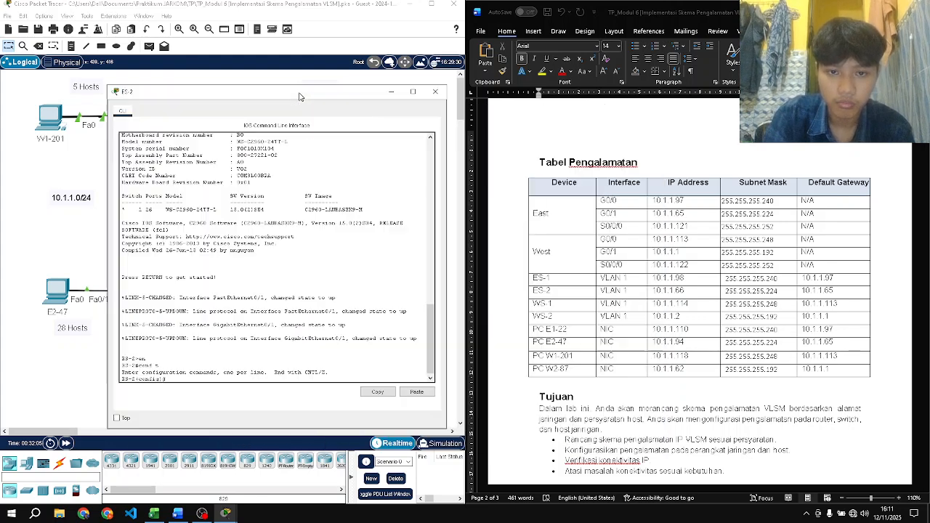
pyautogui.write('rface vlan')
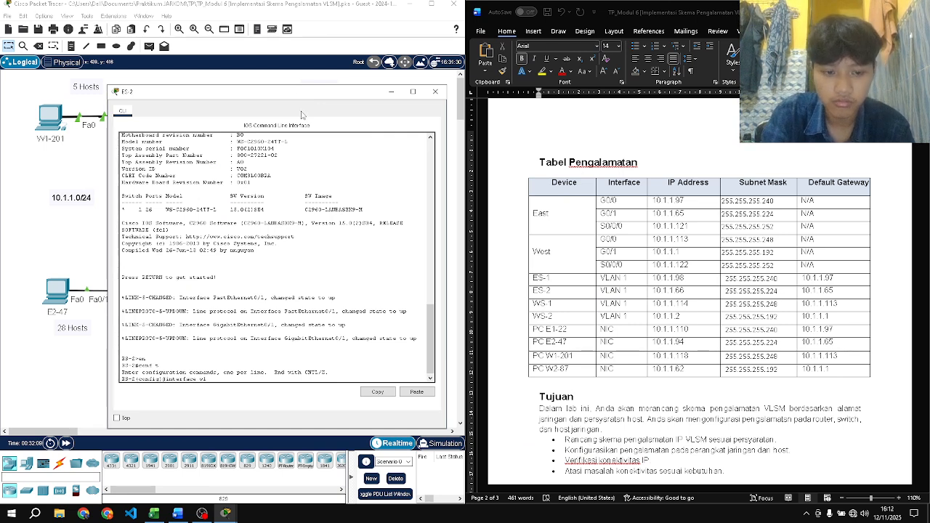
pyautogui.write(' 1')
pyautogui.press('Return')
pyautogui.write('ip address')
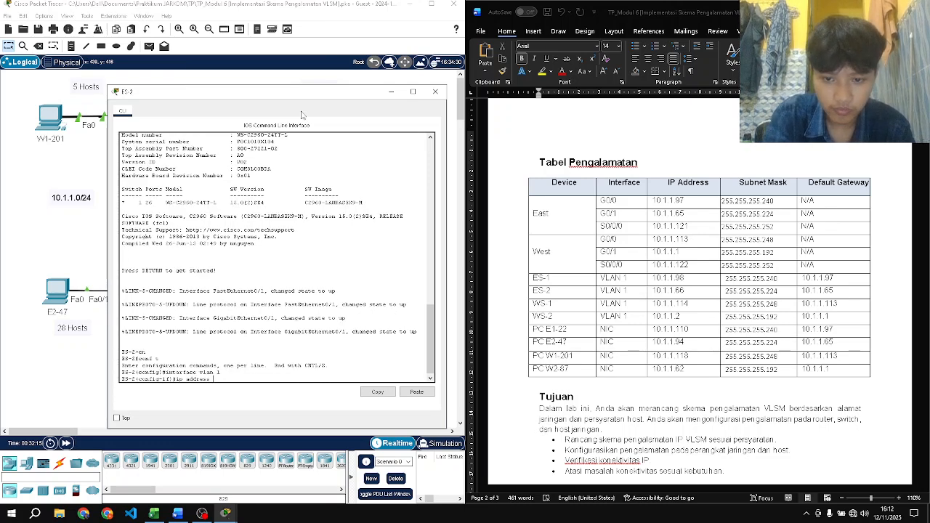
pyautogui.write(' 10.1.1.')
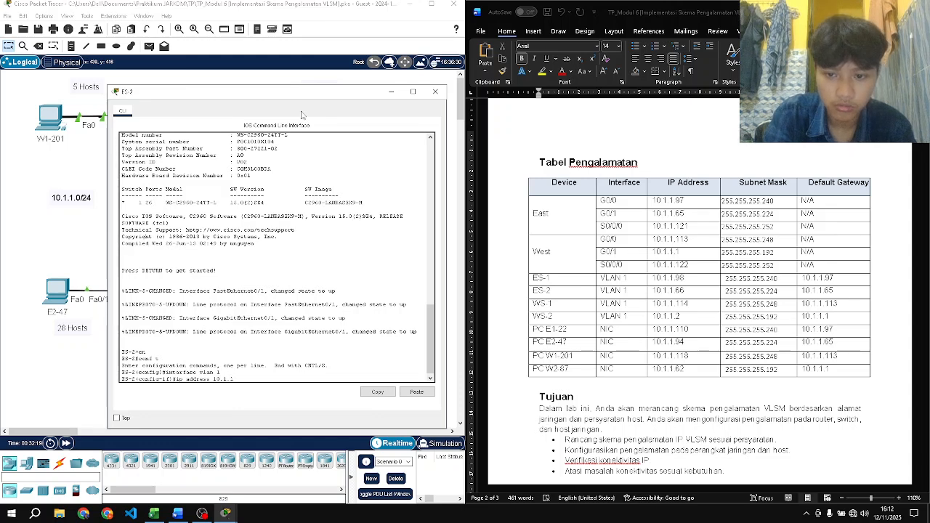
pyautogui.write('66 25')
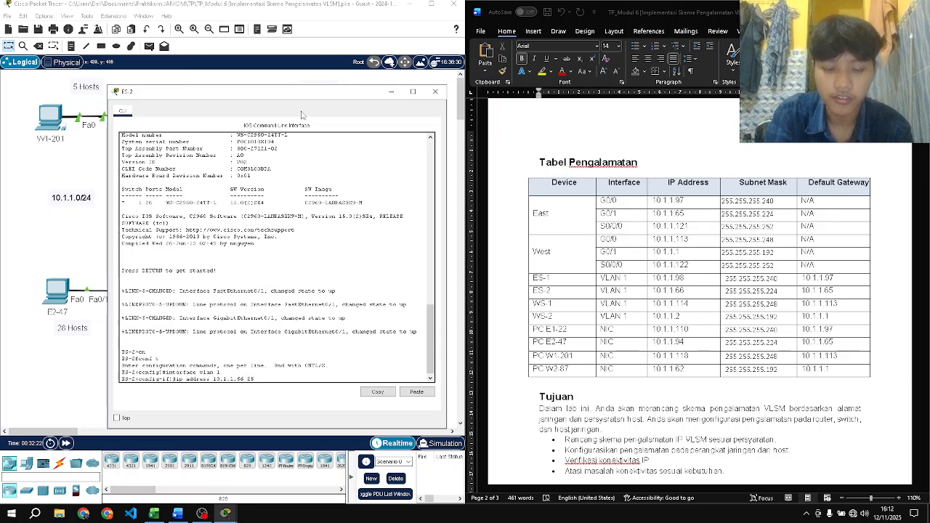
pyautogui.write('5.255.255')
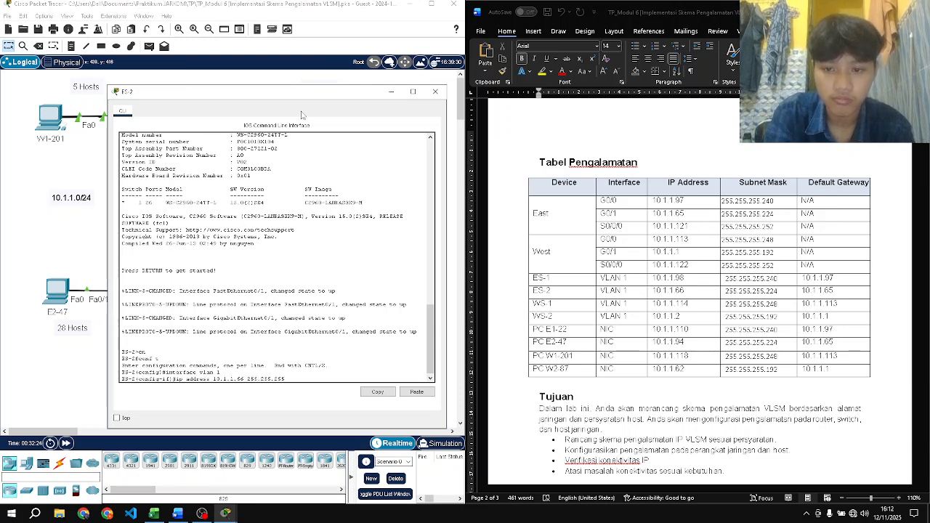
pyautogui.write('.2')
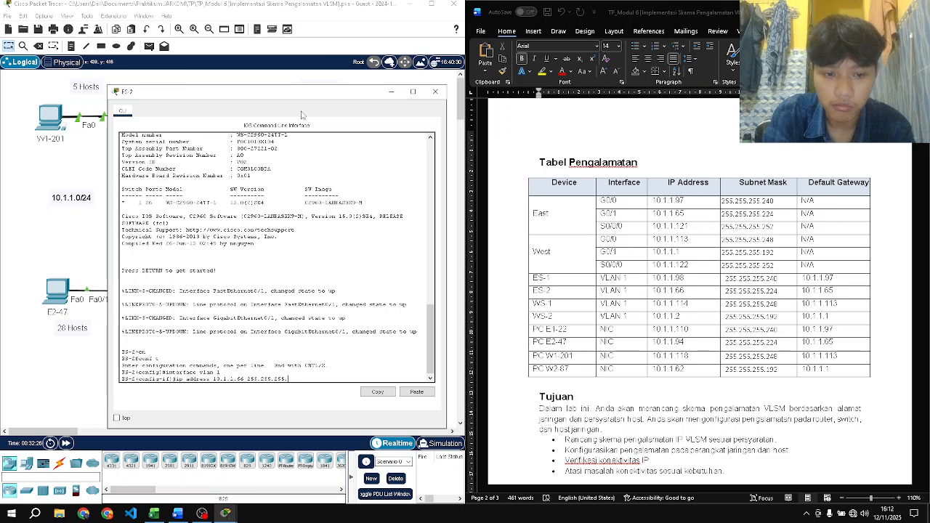
pyautogui.write('24')
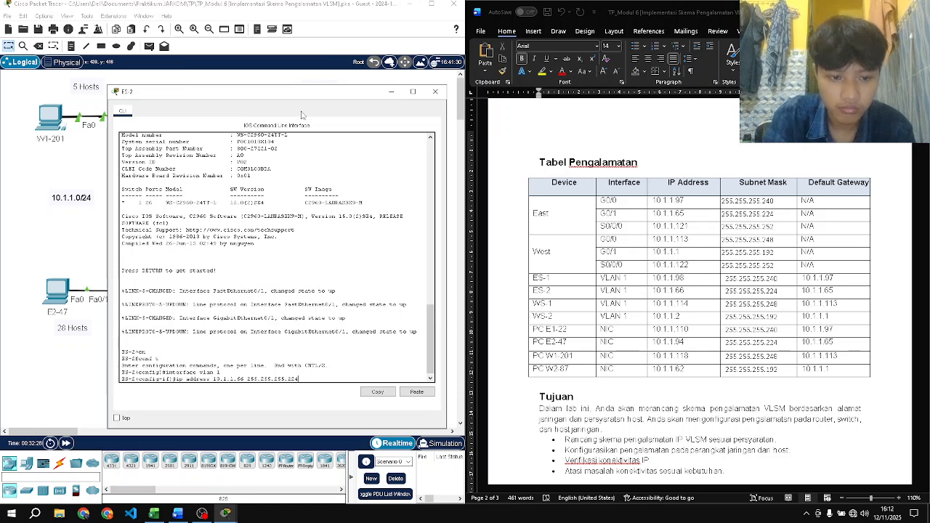
pyautogui.press('Return')
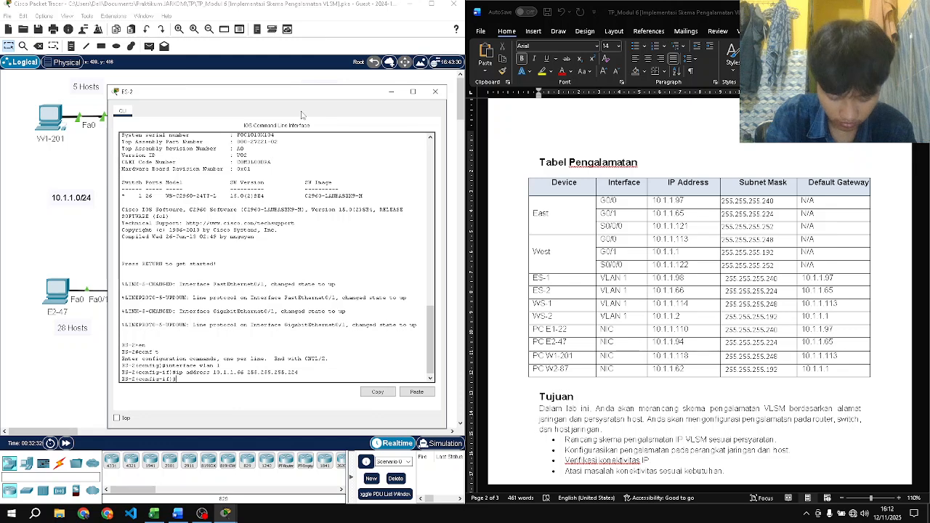
# - Enable ES-2's VLAN 1 interface with no sh and exit to global configuration mode
pyautogui.write('no')
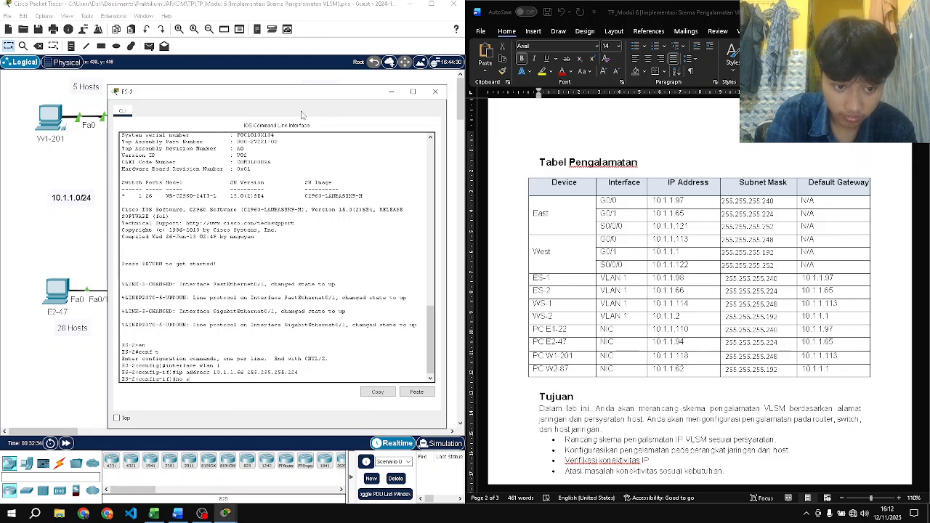
pyautogui.write(' sh')
pyautogui.press('Return')
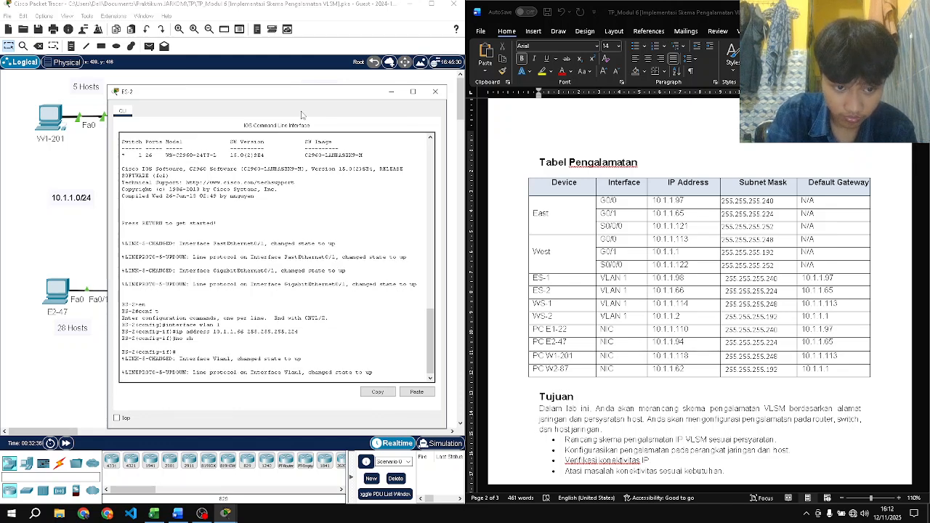
pyautogui.press('Return')
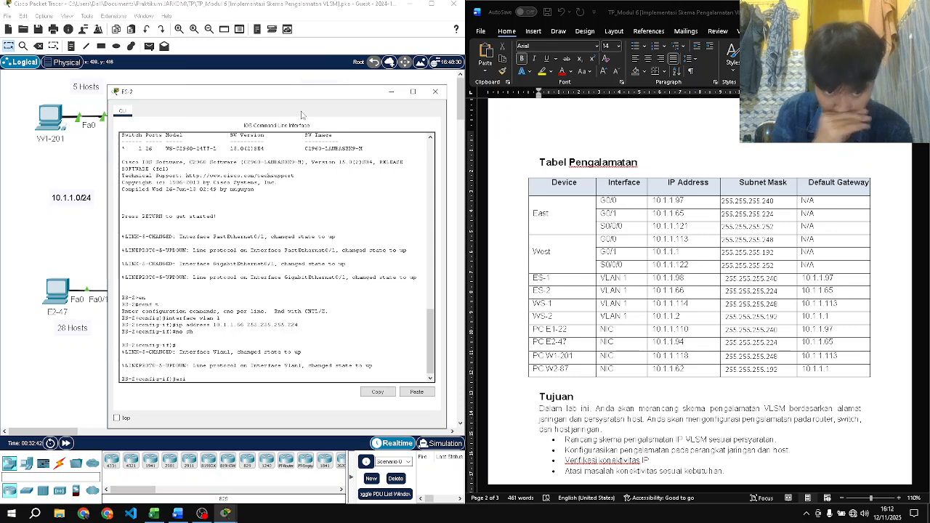
pyautogui.write('t')
pyautogui.press('Return')
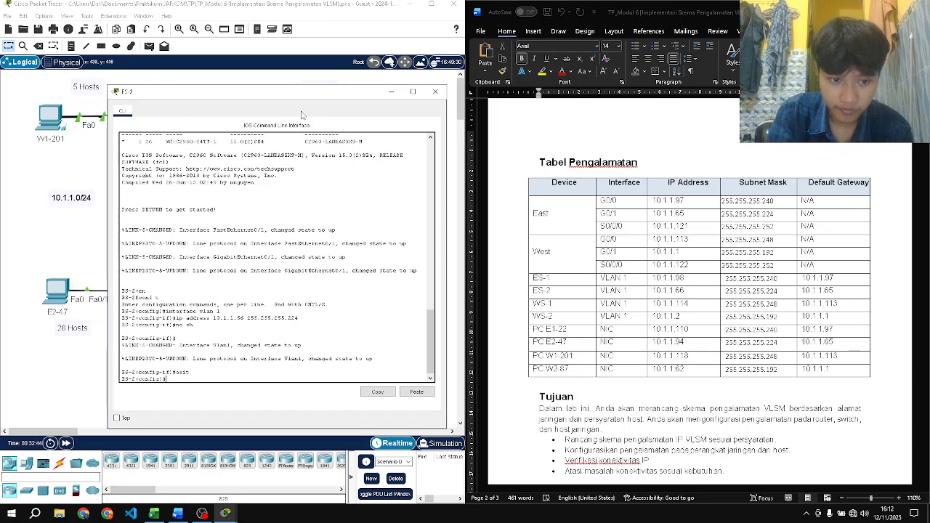
# - Set ES-2's default gateway to 10.1.1.65 with the ip default-gateway command and close its window
pyautogui.write('ip de')
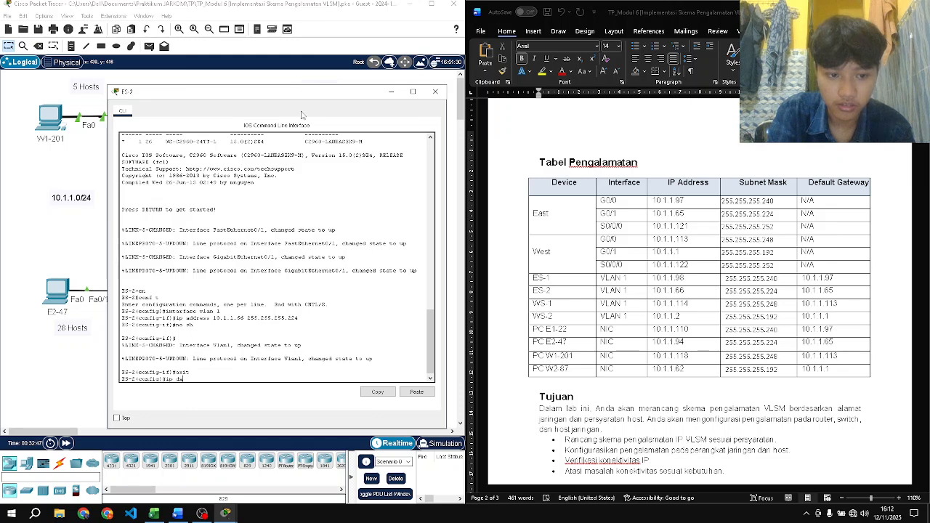
pyautogui.write('fault-gateway')
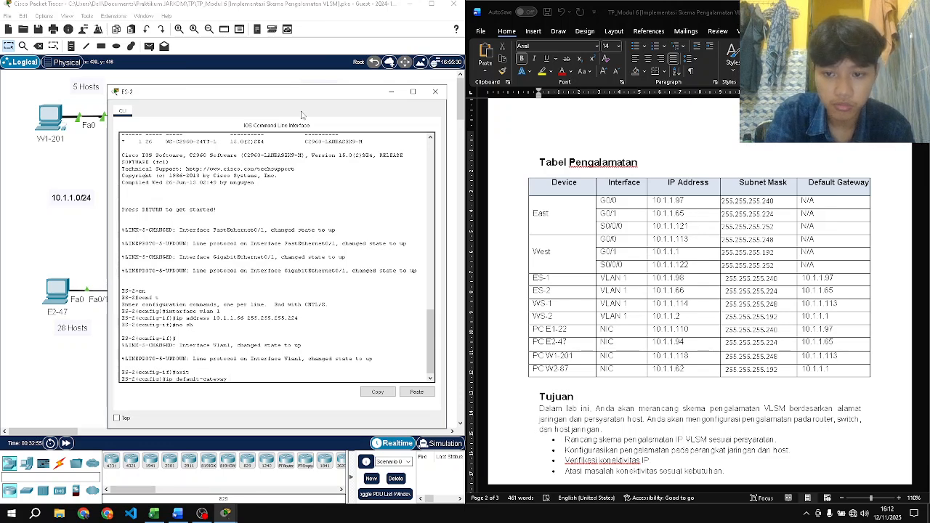
pyautogui.write(' 10.1.1.6')
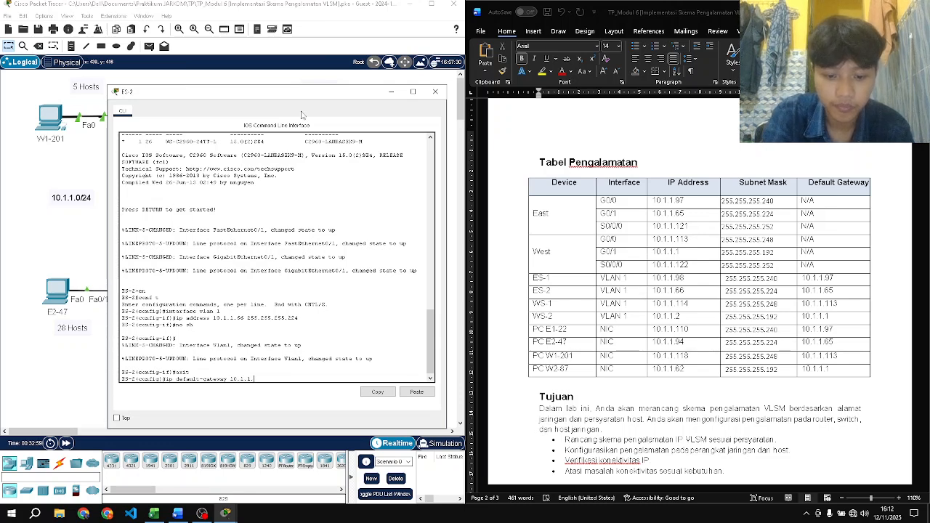
pyautogui.write('5')
pyautogui.press('Return')
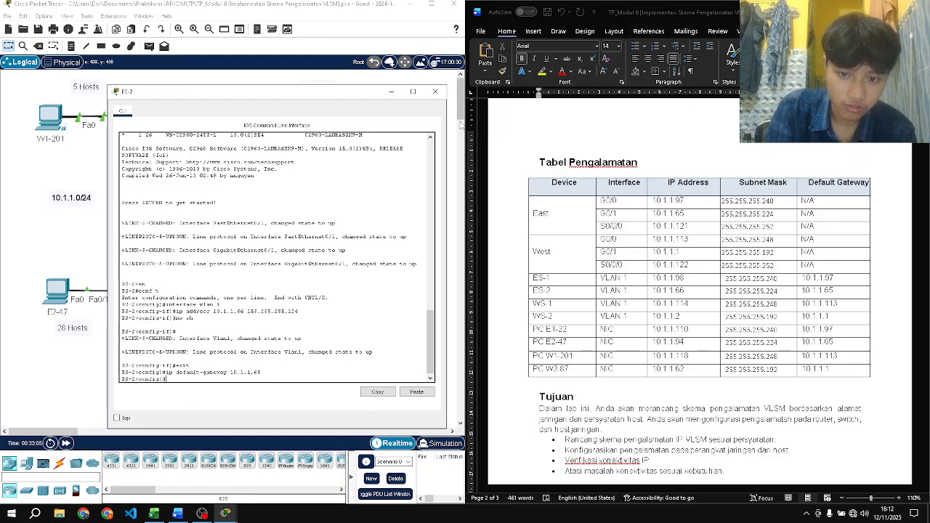
pyautogui.click(436, 93)
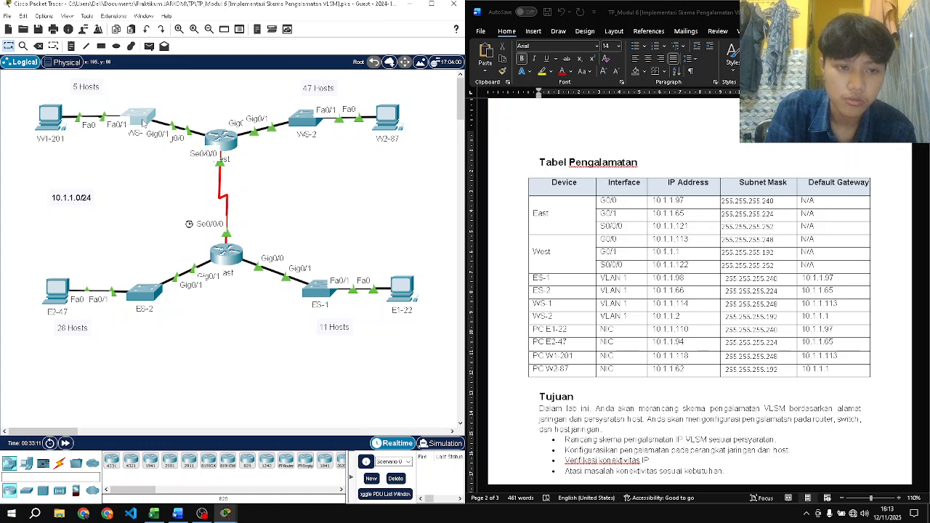
# - Open the WS-1 switch's command line, move its window clear of the addressing table and enter global configuration mode
pyautogui.click(144, 123)
pyautogui.moveTo(406, 114); pyautogui.dragTo(168, 100)
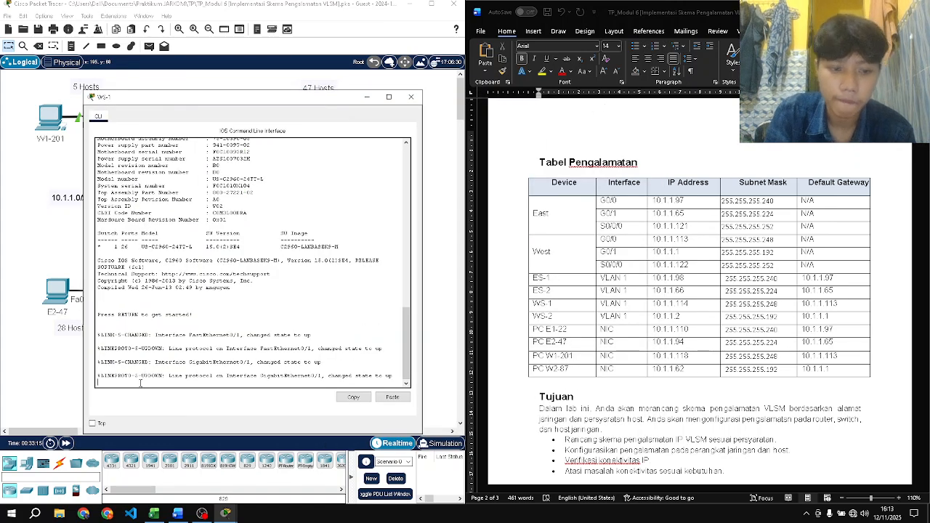
pyautogui.press('Return')
pyautogui.write('en')
pyautogui.press('Return')
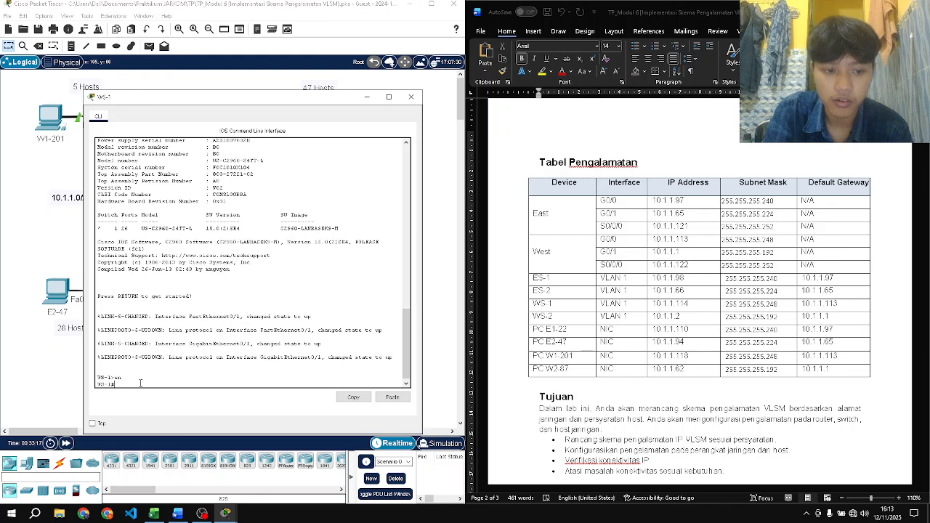
pyautogui.write('conf')
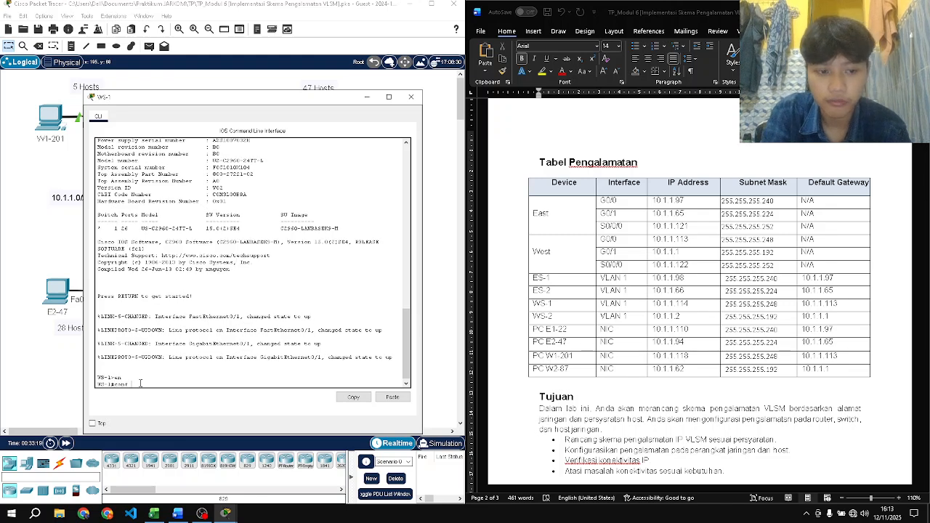
pyautogui.write(' t')
pyautogui.press('Return')
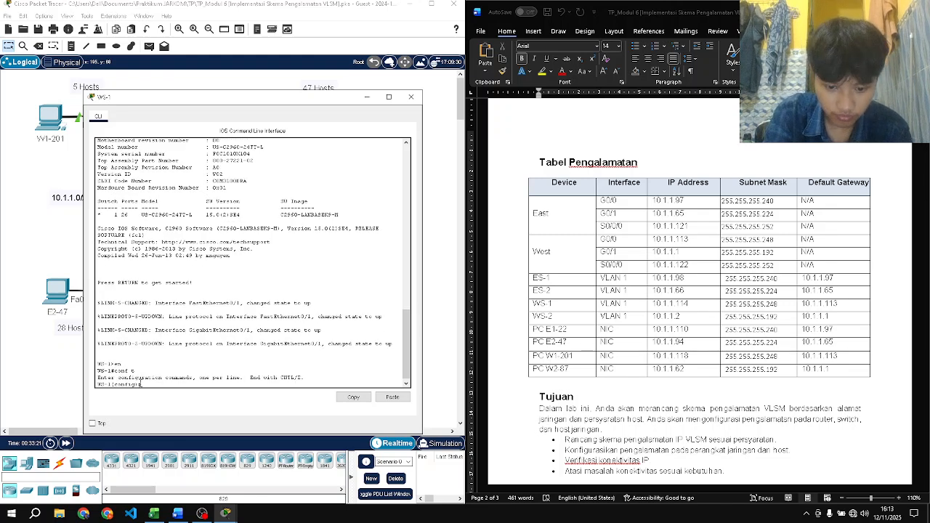
# - Assign WS-1's VLAN 1 interface the IP address 10.1.1.114 with subnet mask 255.255.255.248
pyautogui.write('interface')
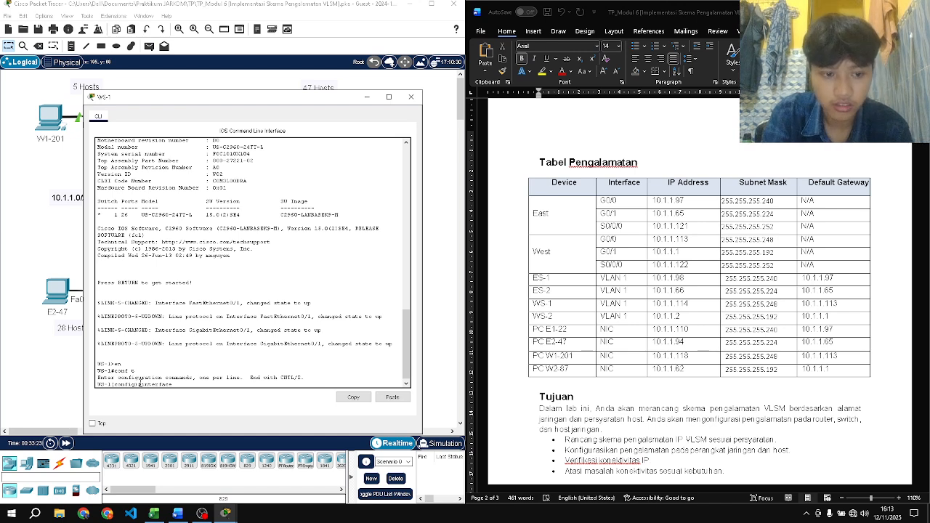
pyautogui.write(' vlan 1')
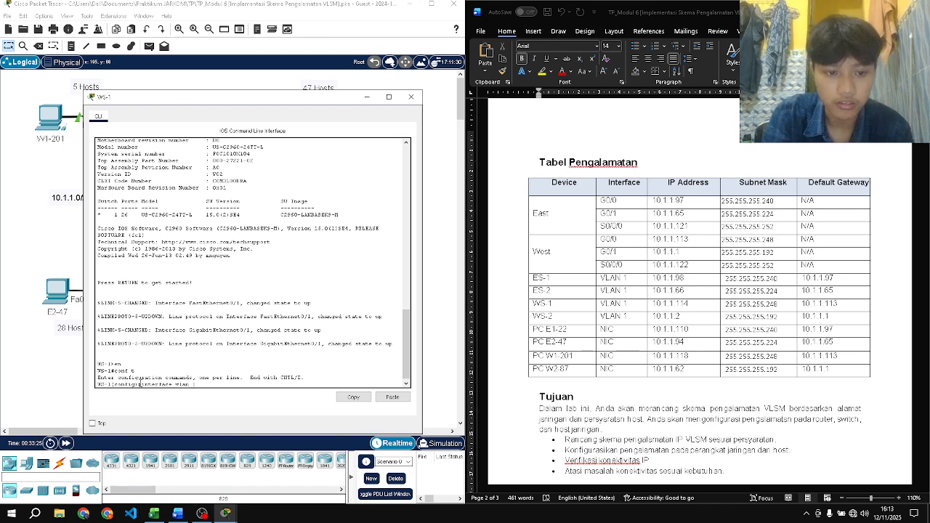
pyautogui.write('ip address')
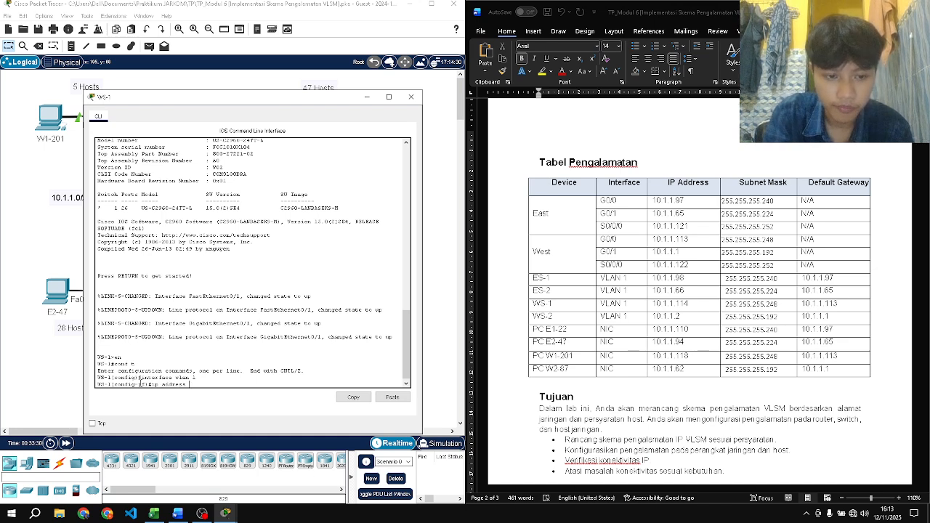
pyautogui.write(' 10.1.1')
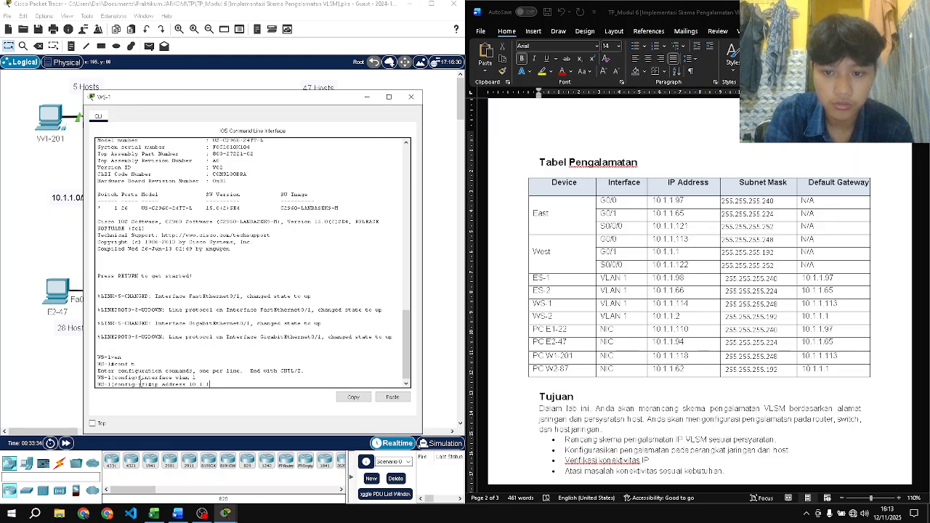
pyautogui.write('.114')
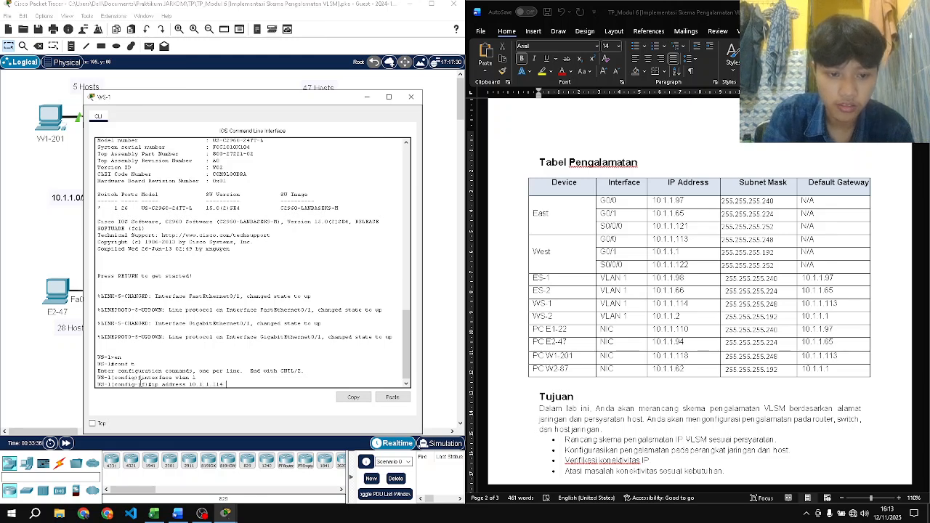
pyautogui.write(' 255.255.255.240')
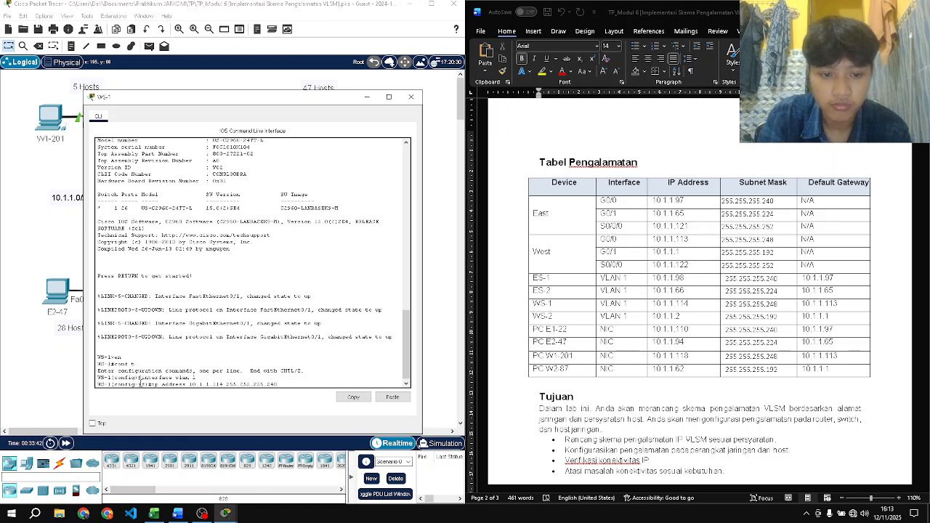
pyautogui.write('8')
pyautogui.press('Return')
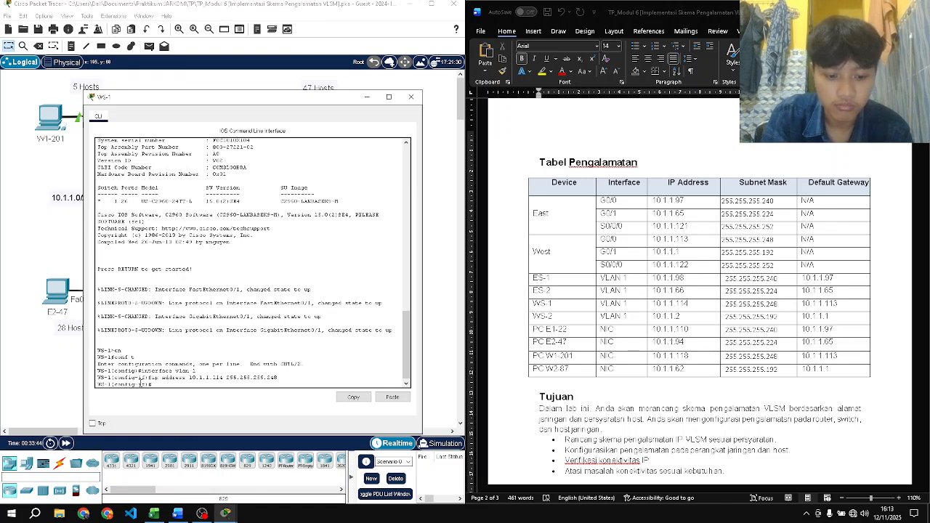
# - Enable WS-1's VLAN 1 interface with no sh and exit to global configuration mode
pyautogui.write('no')
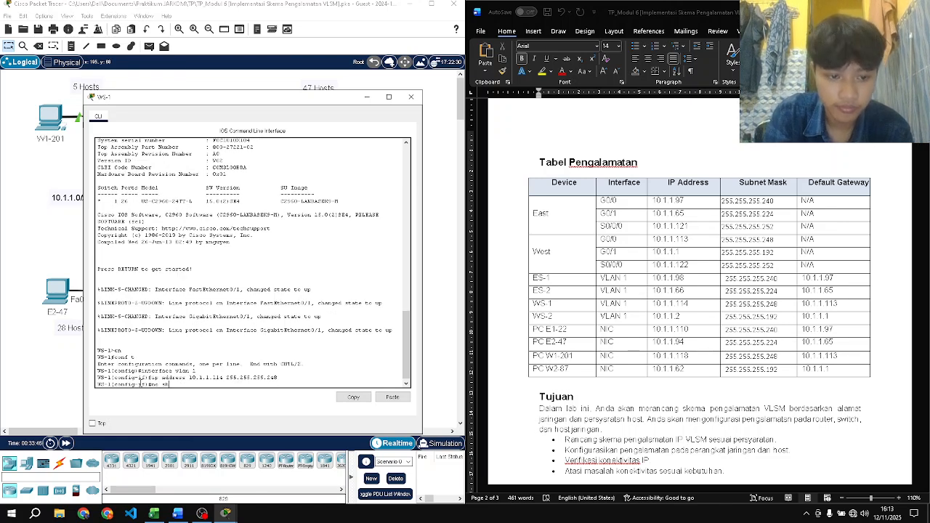
pyautogui.write(' sh')
pyautogui.press('Return')
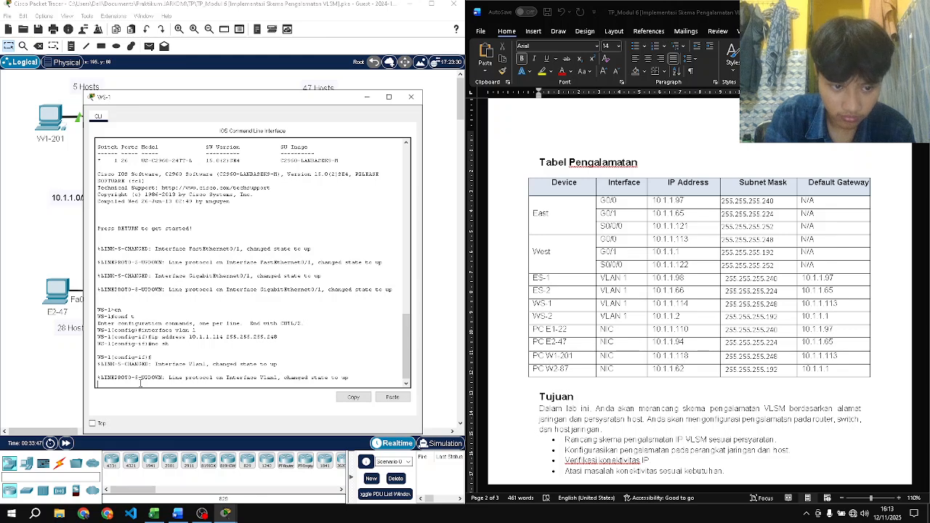
pyautogui.press('Return')
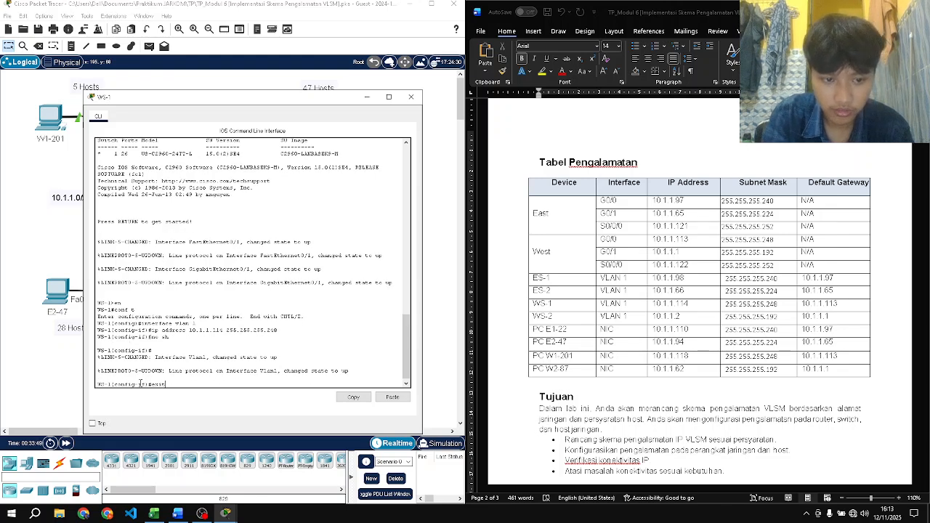
pyautogui.write('exit')
pyautogui.press('Return')
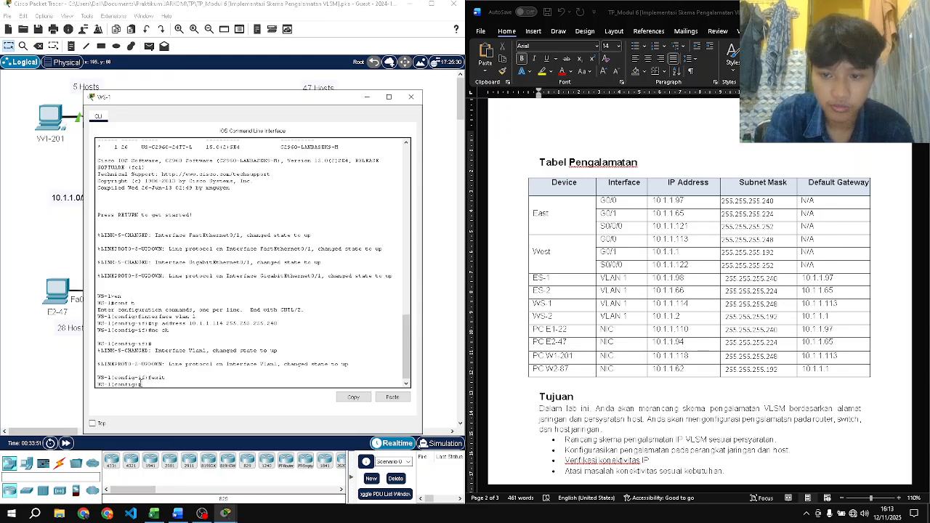
# - Set WS-1's default gateway to 10.1.1.113 with the ip default-gateway command and close its window
pyautogui.press('BackSpace')
pyautogui.press('BackSpace')
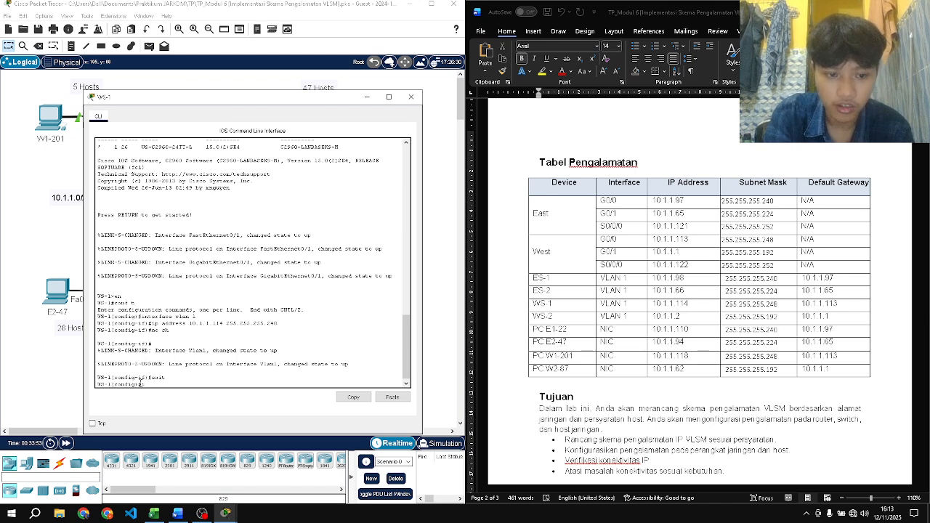
pyautogui.write('ip default gatewa')
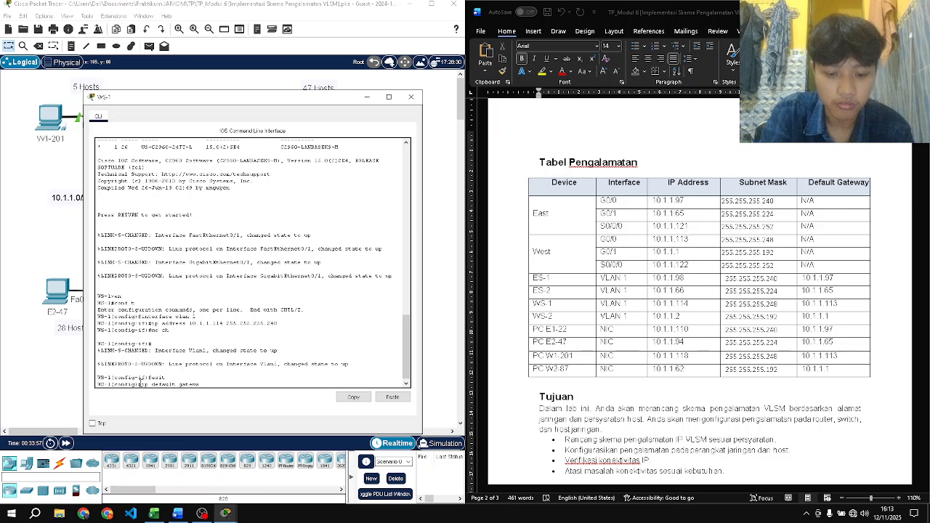
pyautogui.press('BackSpace')
pyautogui.press('BackSpace')
pyautogui.press('BackSpace')
pyautogui.press('BackSpace')
pyautogui.press('BackSpace')
pyautogui.press('BackSpace')
pyautogui.press('BackSpace')
pyautogui.press('BackSpace')
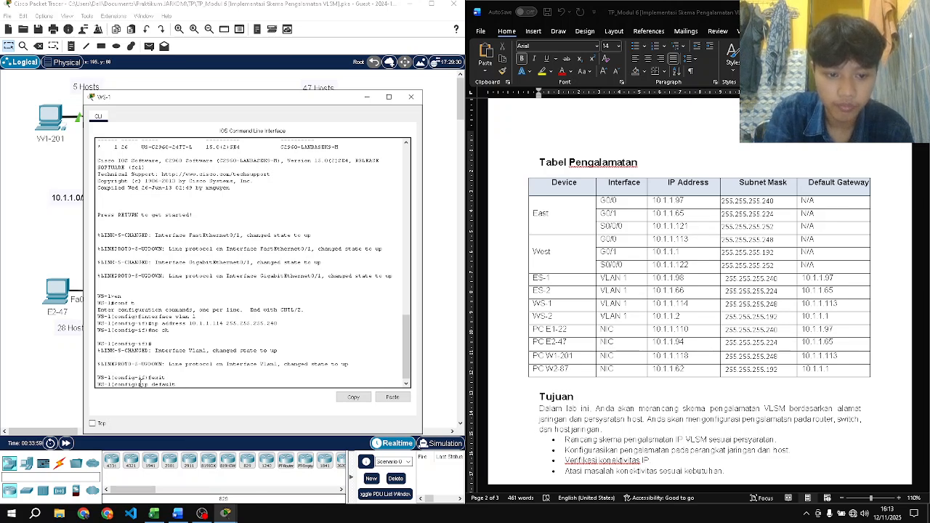
pyautogui.write('-gateway')
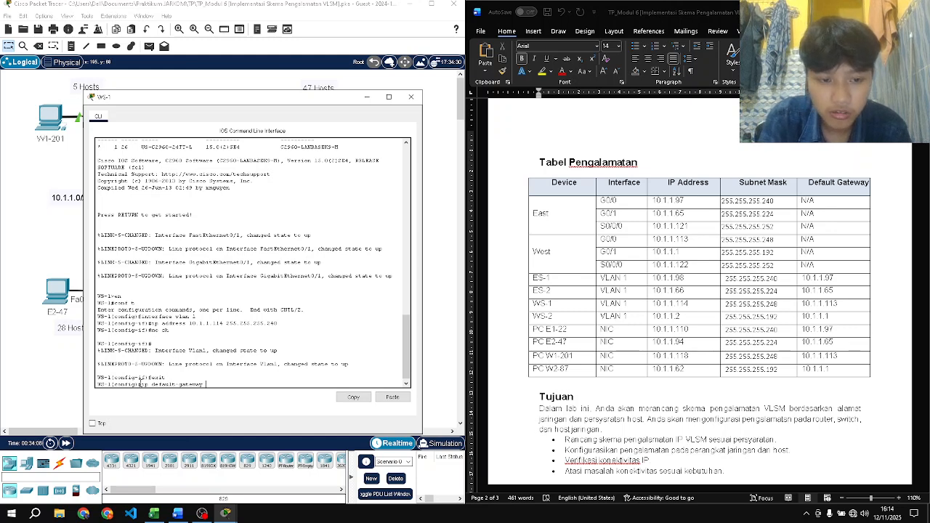
pyautogui.write('10.')
pyautogui.write('2.2')
pyautogui.press('BackSpace')
pyautogui.press('BackSpace')
pyautogui.press('BackSpace')
pyautogui.write('1.1.1')
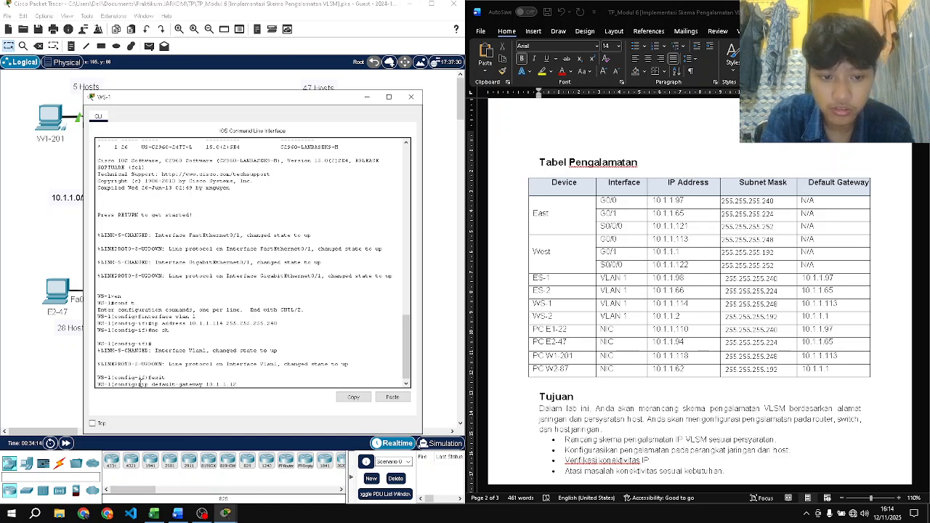
pyautogui.write('13')
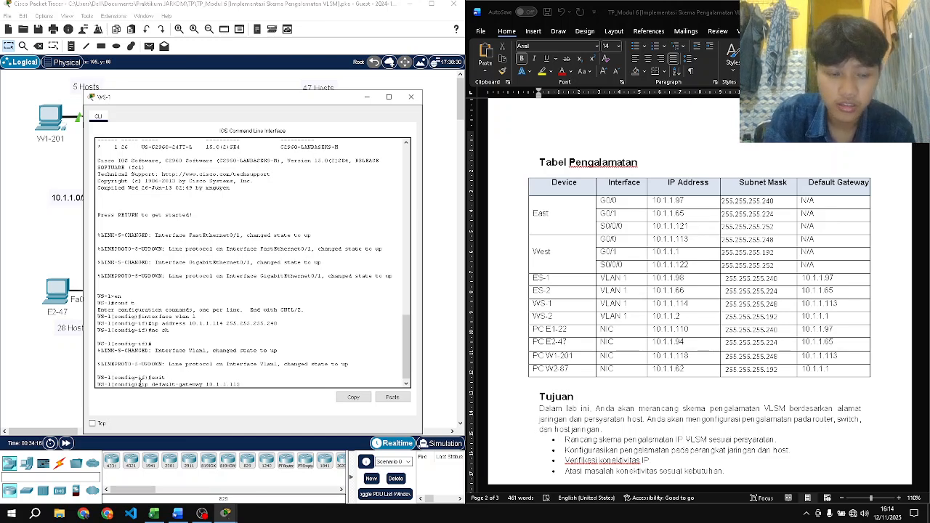
pyautogui.press('Return')
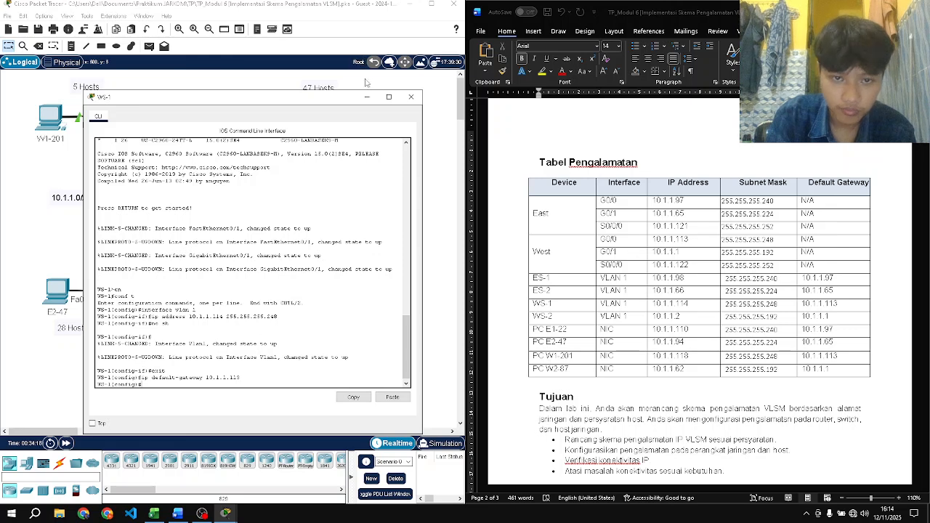
pyautogui.click(411, 98)
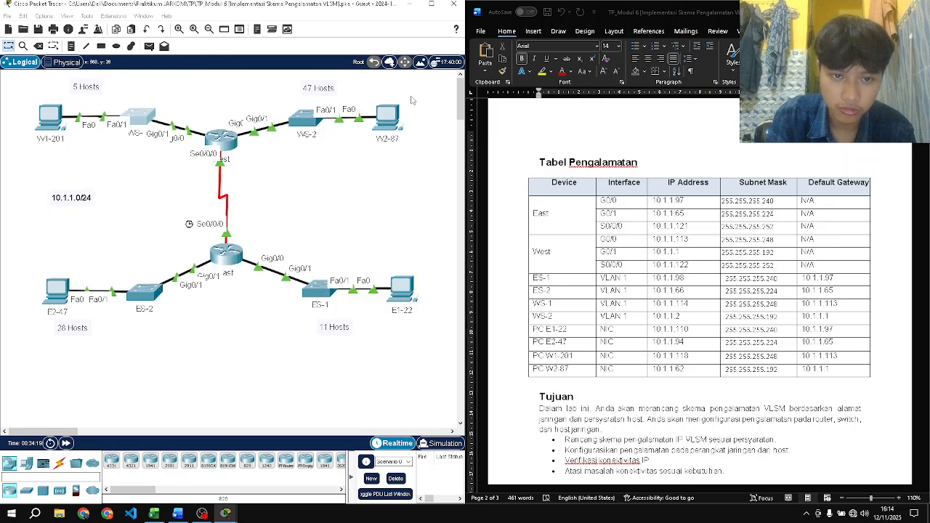
# - Open the WS-2 switch's command line, move its window clear of the addressing table and enter global configuration mode
pyautogui.click(299, 124)
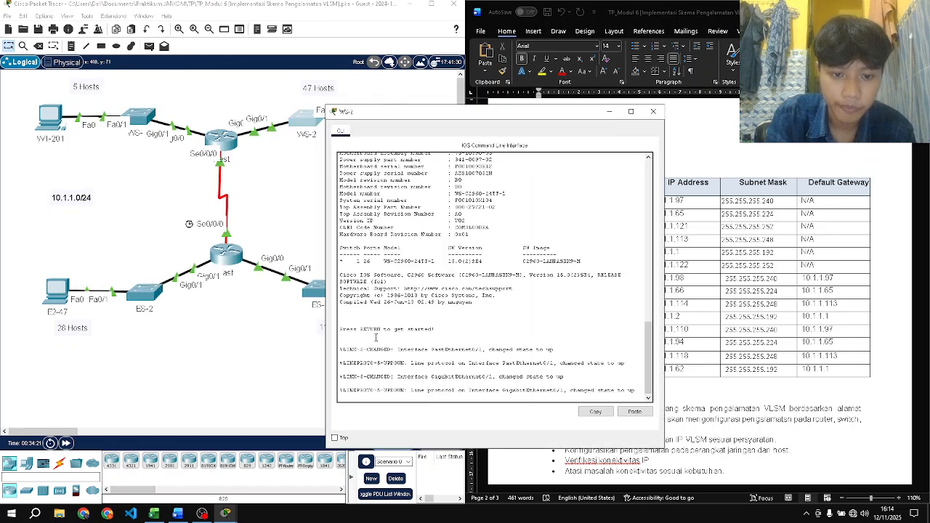
pyautogui.press('Return')
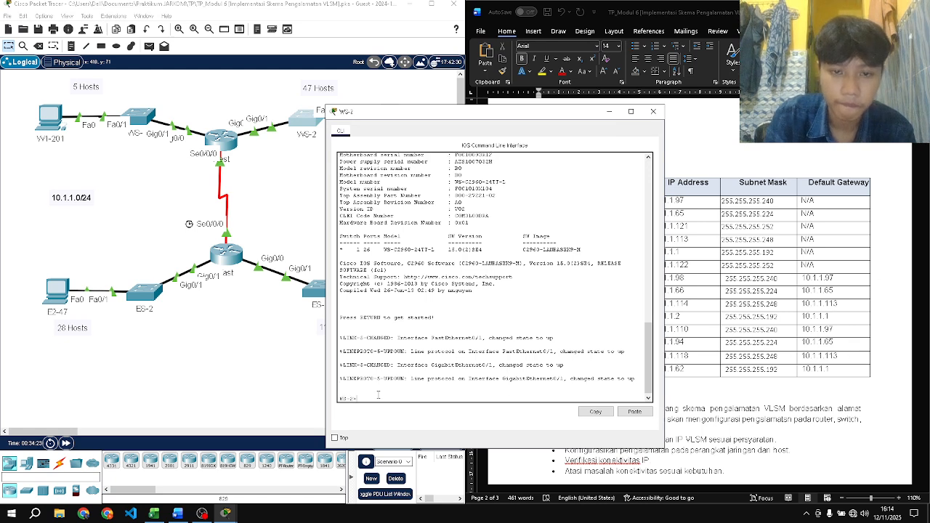
pyautogui.moveTo(463, 116); pyautogui.dragTo(205, 109)
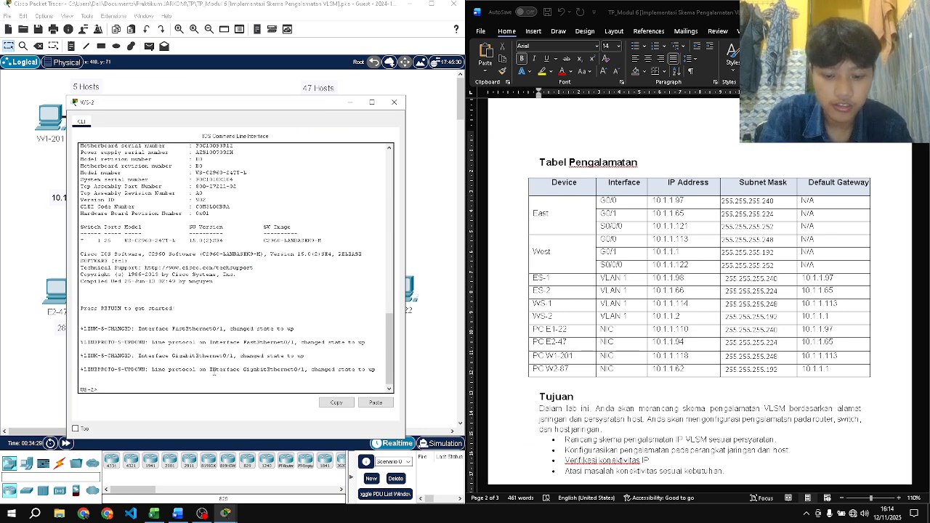
pyautogui.press('Return')
pyautogui.write('conf t')
pyautogui.press('Return')
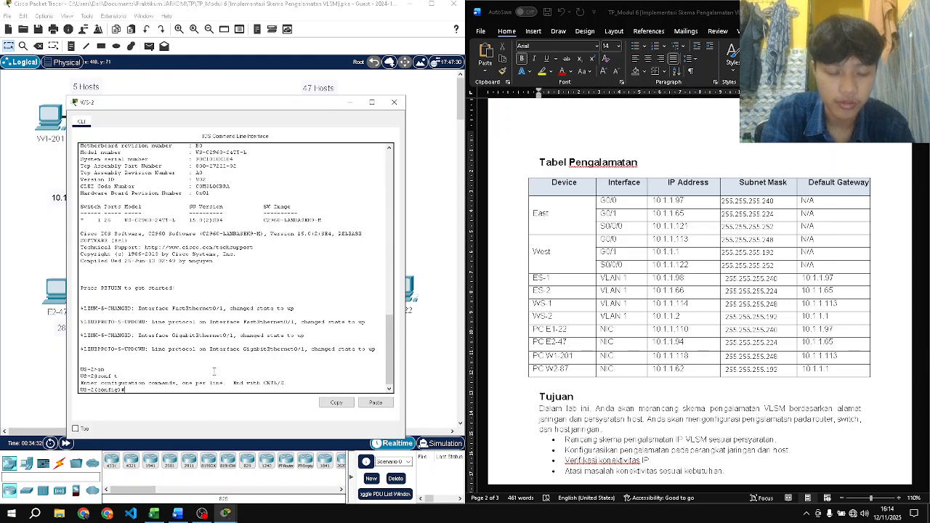
# - Enter interface configuration mode for VLAN 1 on WS-2, correcting the misspelled interface command
pyautogui.write('interface vlan')
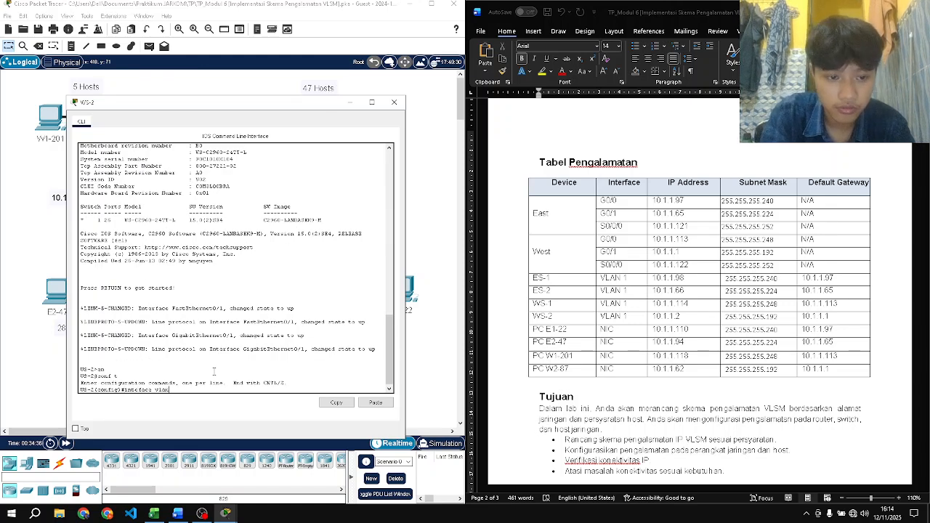
pyautogui.write(' 1')
pyautogui.press('Return')
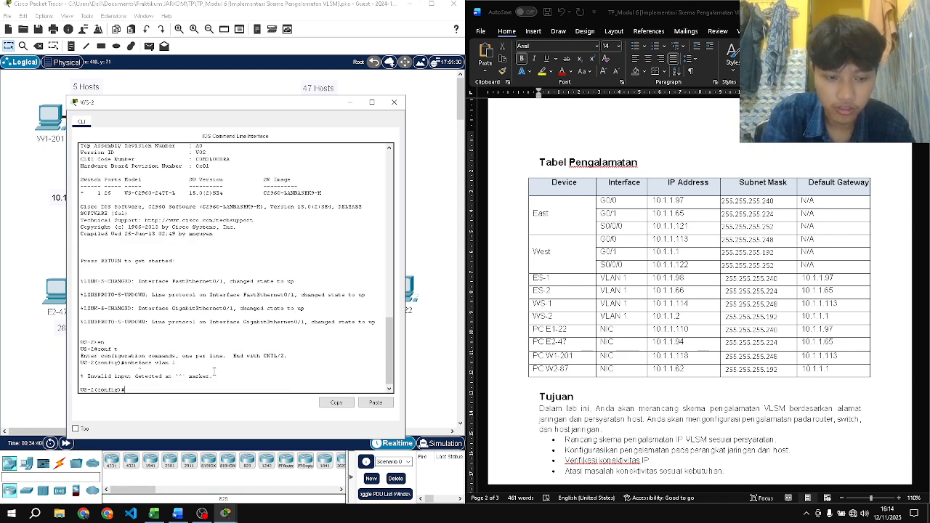
pyautogui.press('Up')
pyautogui.press('Left')
pyautogui.press('Left')
pyautogui.press('Left')
pyautogui.press('Left')
pyautogui.press('Left')
pyautogui.press('Left')
pyautogui.press('Left')
pyautogui.press('Left')
pyautogui.press('Left')
pyautogui.press('Left')
pyautogui.write('r')
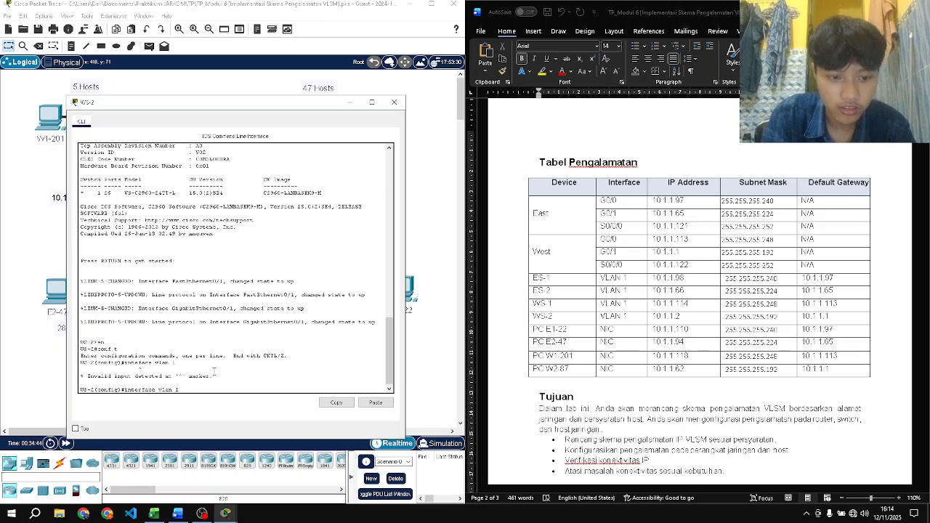
pyautogui.press('Return')
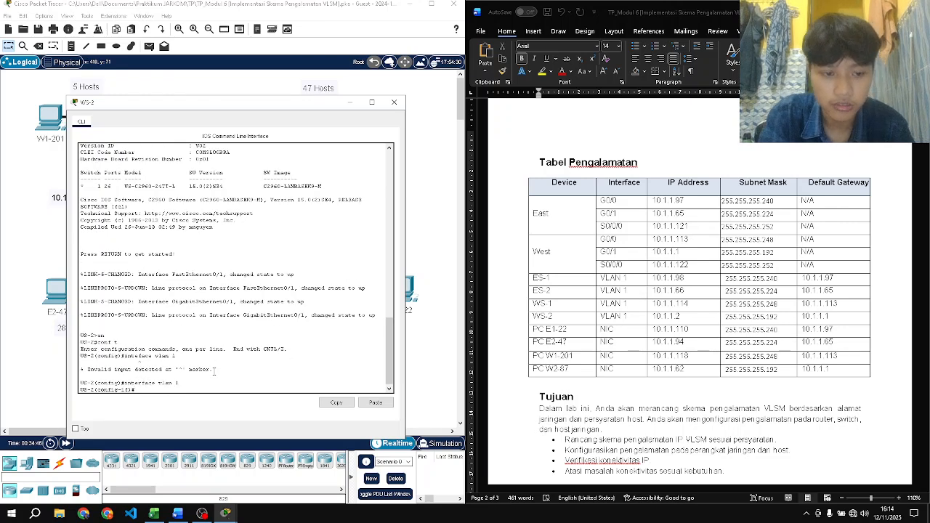
# - Assign WS-2's VLAN 1 interface the IP address 10.1.1.2 with subnet mask 255.255.255.192
pyautogui.write('ip address 10.1.1')
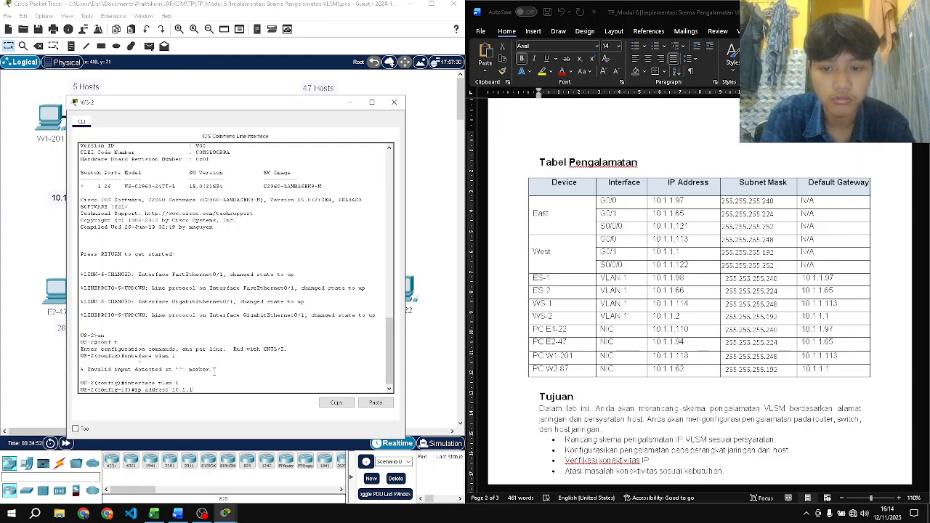
pyautogui.write('.2 255.255.255.')
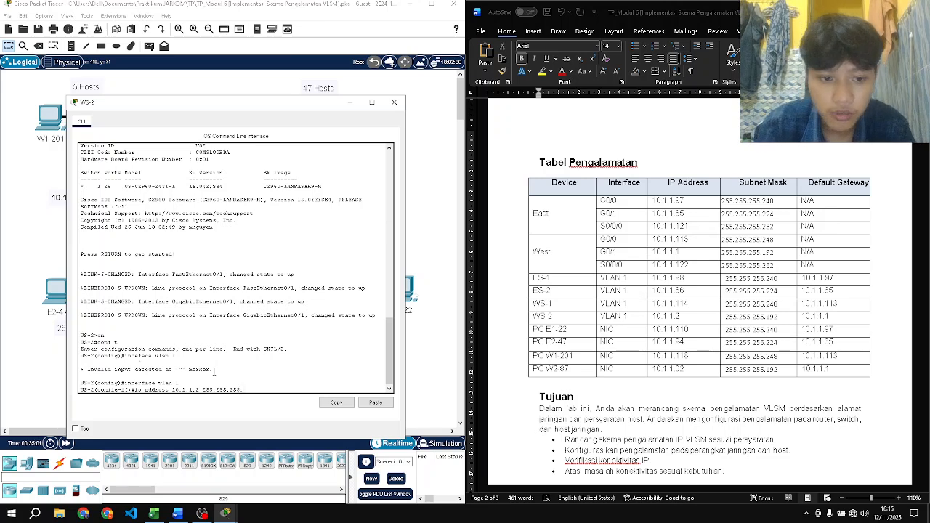
pyautogui.write('192')
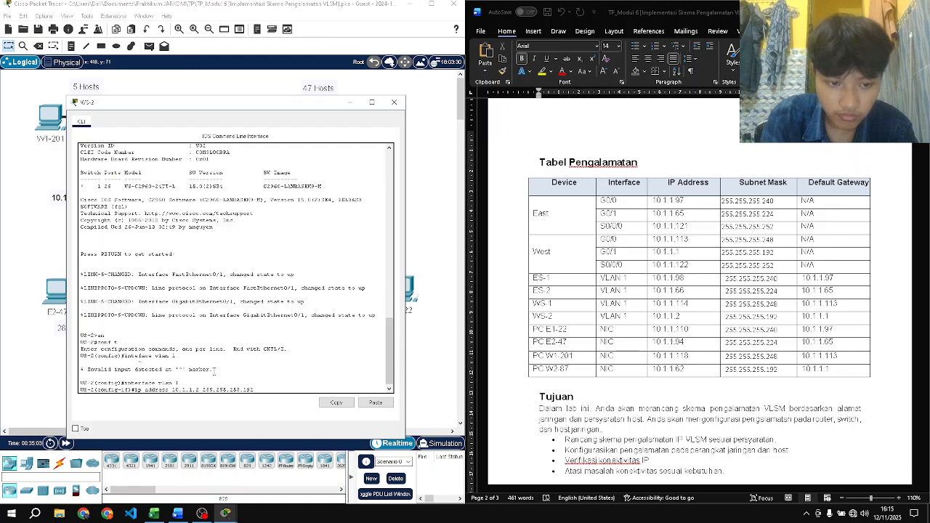
pyautogui.press('Return')
# - Enable WS-2's VLAN 1 interface with no sh and exit to global configuration mode
pyautogui.write('exit')
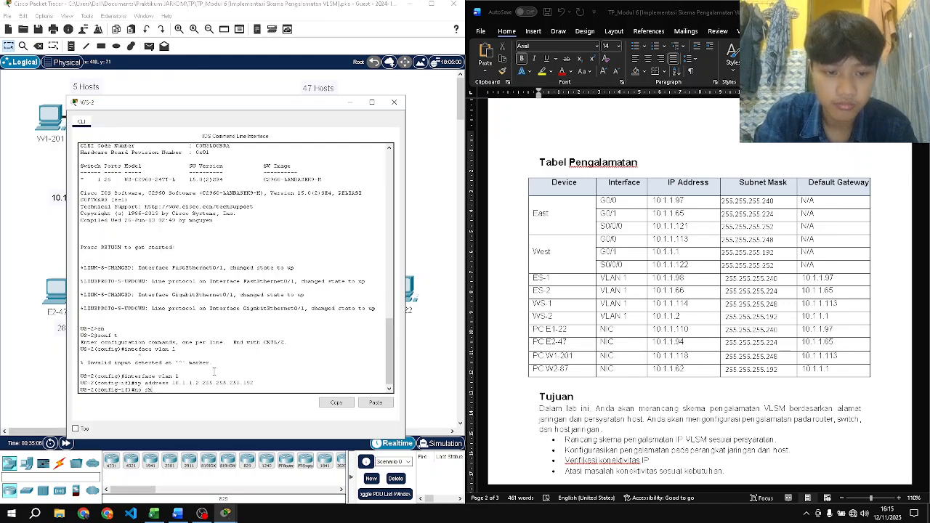
pyautogui.press('Return')
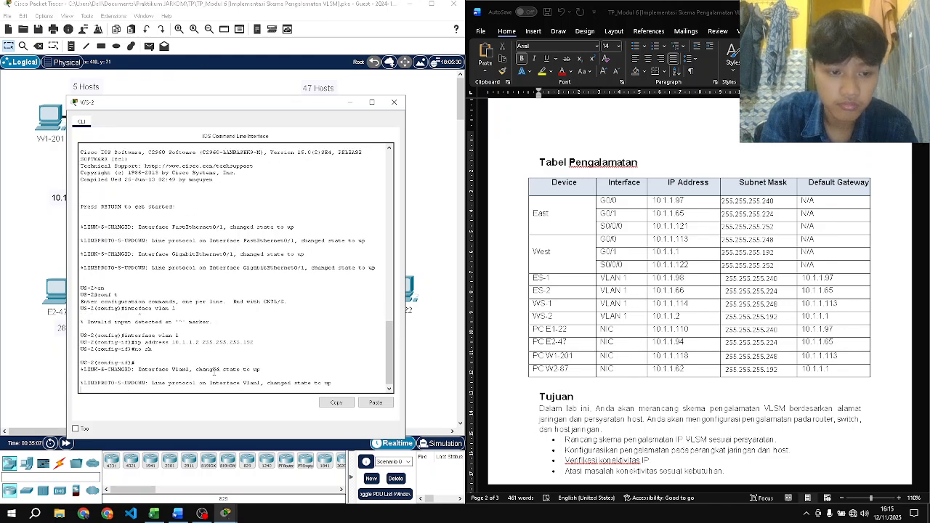
pyautogui.press('Return')
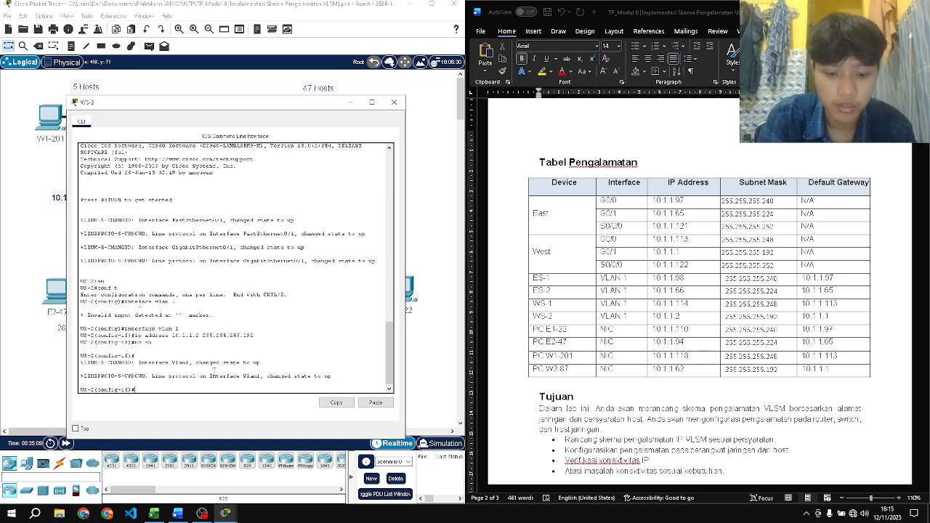
pyautogui.write('exit')
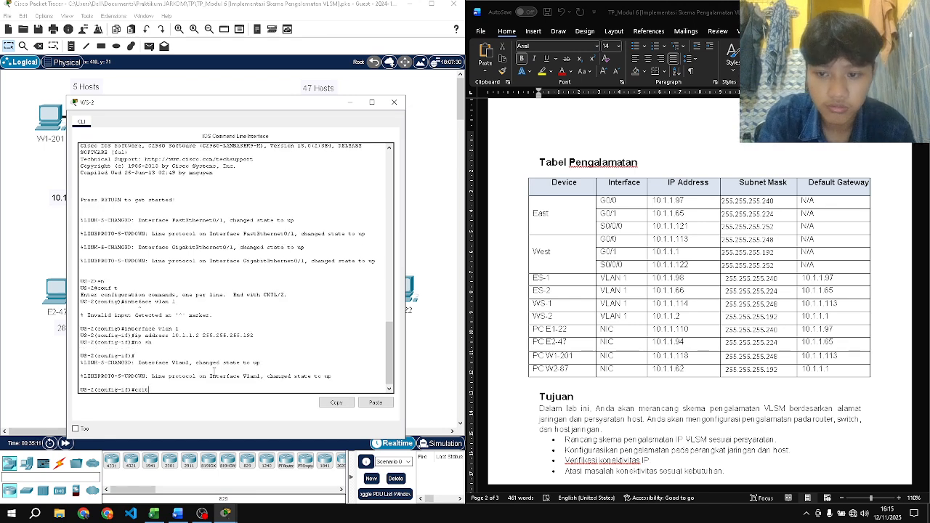
pyautogui.press('Return')
# - Set WS-2's default gateway to 10.1.1.1 with the ip default-gateway command and close its window
pyautogui.write('ip default-gateway ')
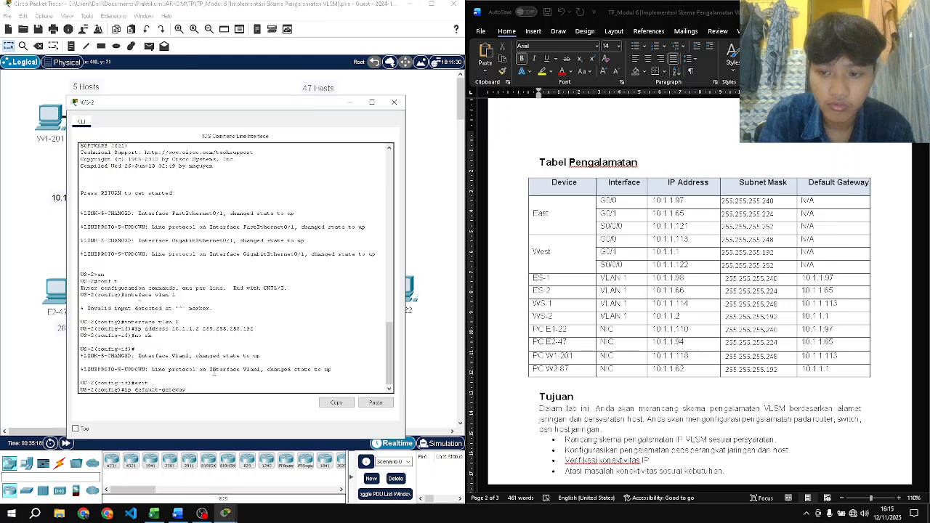
pyautogui.write('10.1.1.1')
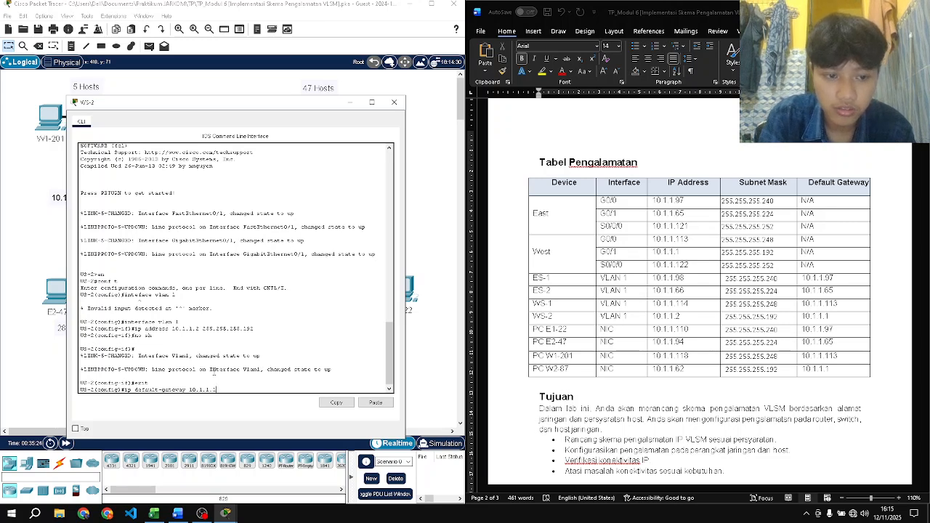
pyautogui.press('Return')
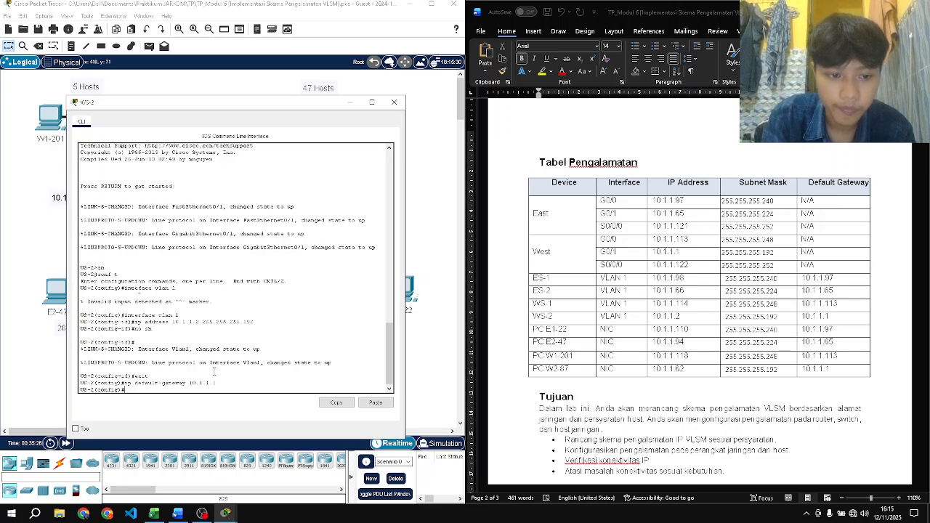
pyautogui.click(393, 103)
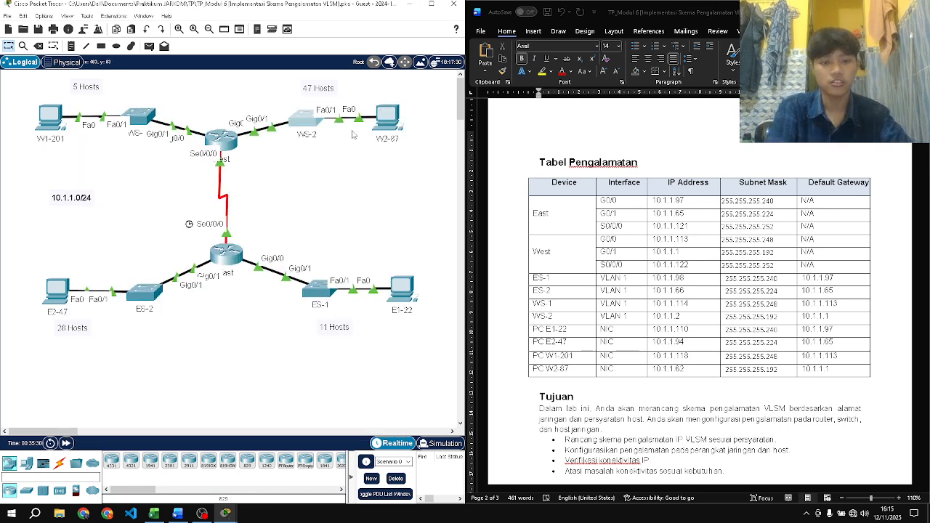
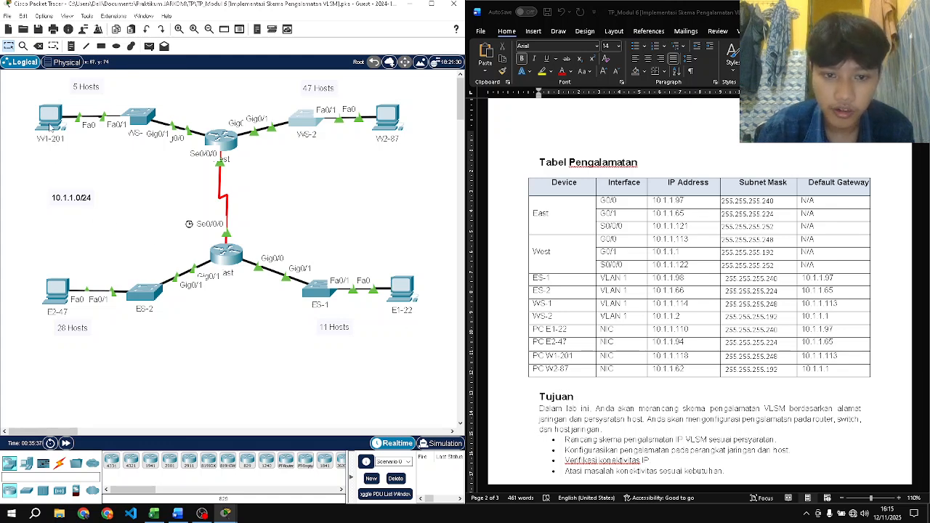
# - Open the IP Configuration of PC E1-22 and move its window clear of the addressing table
pyautogui.click(403, 289)
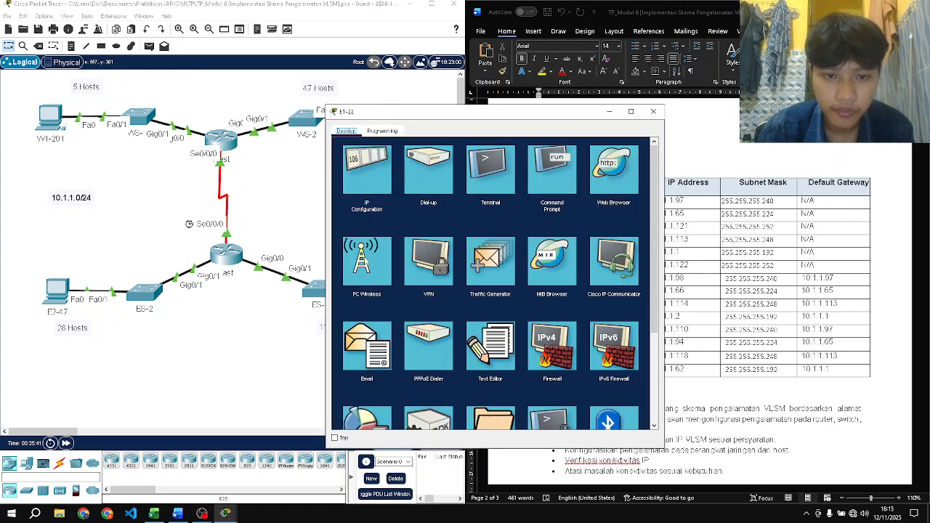
pyautogui.click(369, 186)
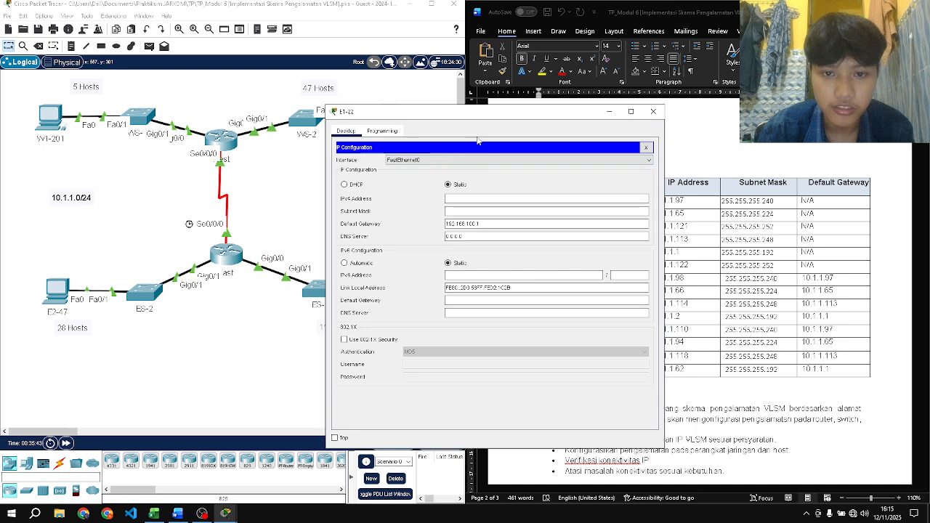
pyautogui.moveTo(531, 110); pyautogui.dragTo(280, 82)
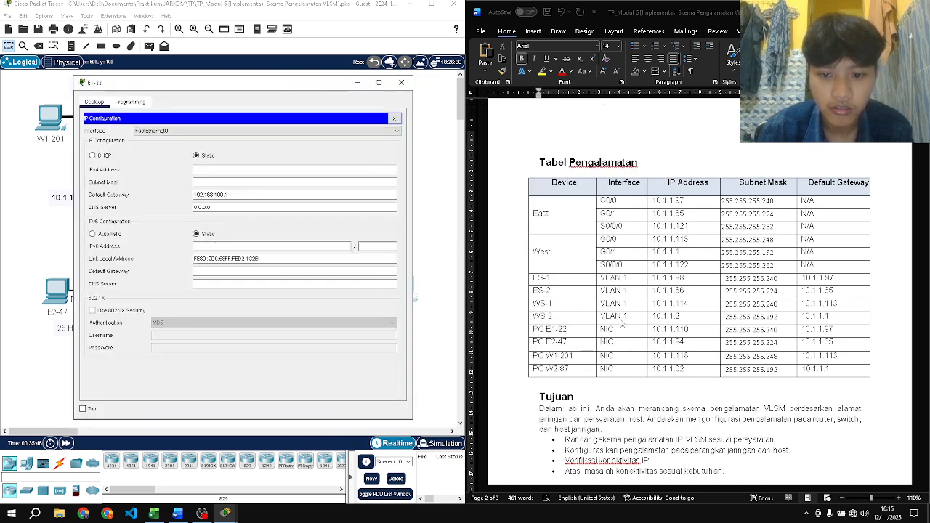
# - Copy PC E1-22's IP address 10.1.1.110 from the addressing table into its IPv4 address setting
pyautogui.click(652, 334)
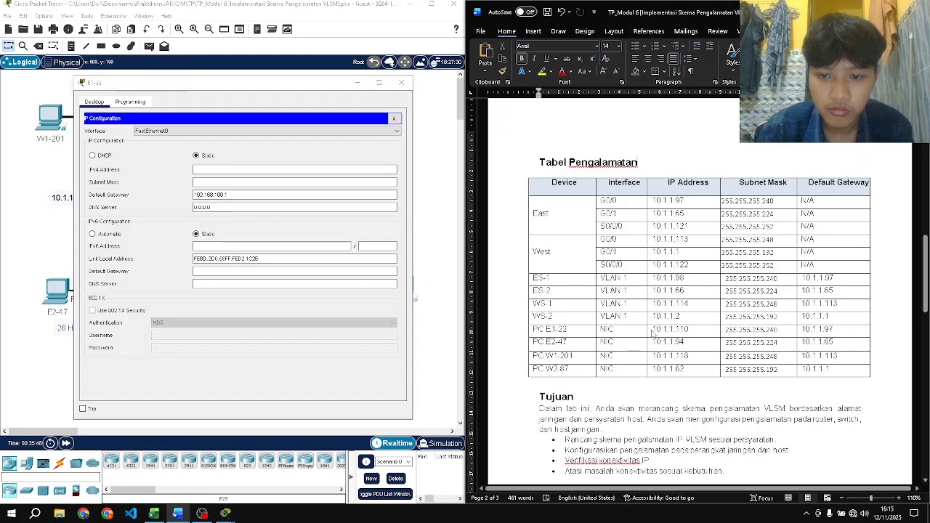
pyautogui.click(652, 330)
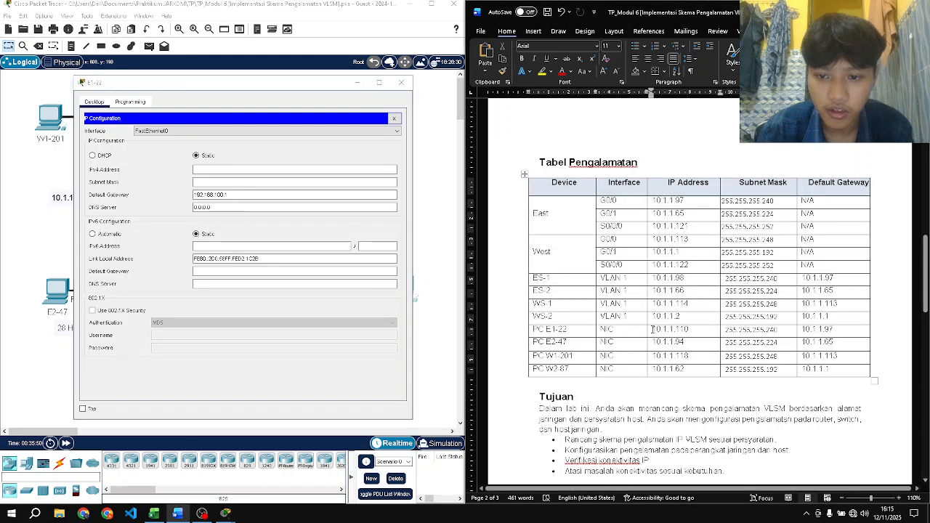
pyautogui.moveTo(652, 330); pyautogui.dragTo(691, 331)
pyautogui.hotkey('ctrl', 'c')
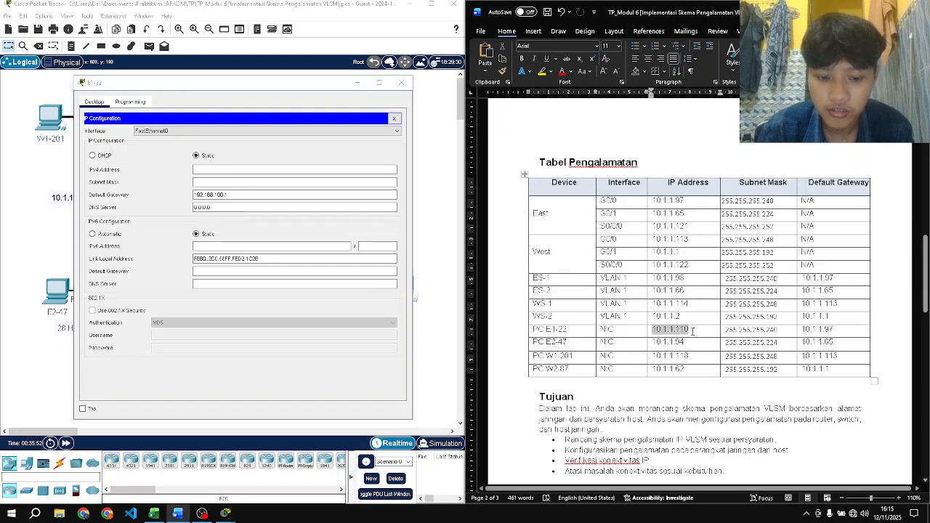
pyautogui.click(345, 171)
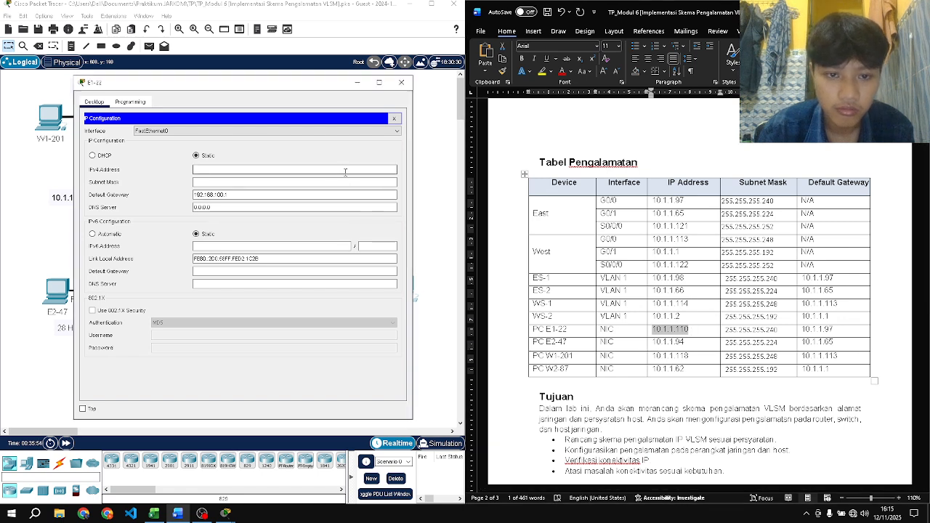
pyautogui.hotkey('ctrl', 'v')
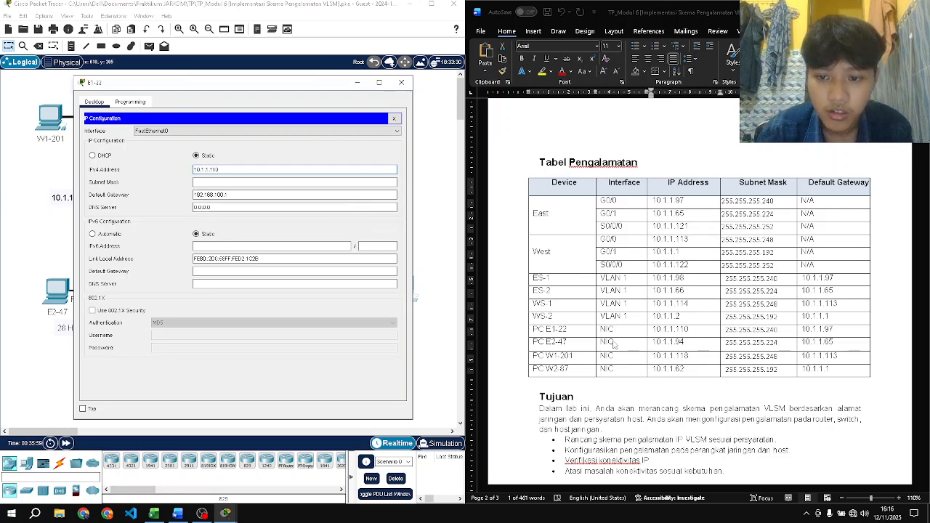
# - Copy PC E1-22's subnet mask 255.255.255.240 from the addressing table into its IP configuration, replacing the existing mask
pyautogui.click(732, 333)
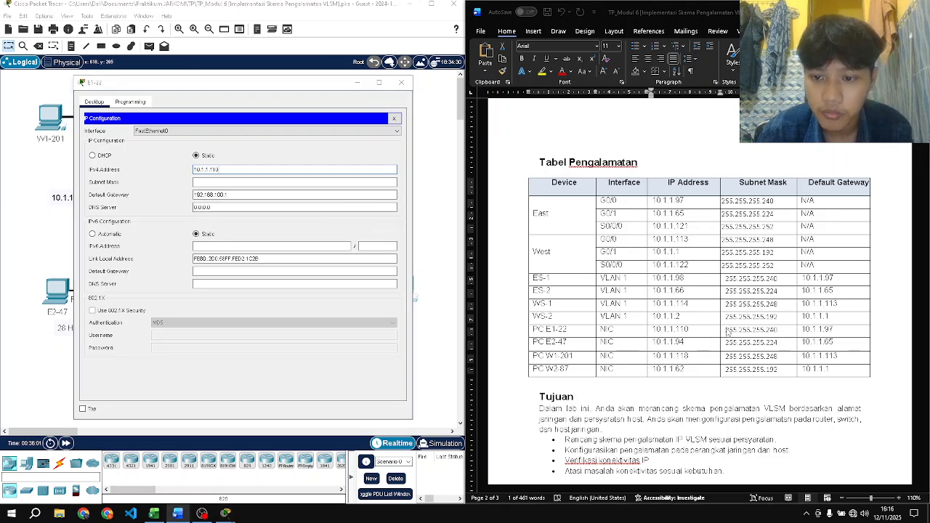
pyautogui.click(726, 329)
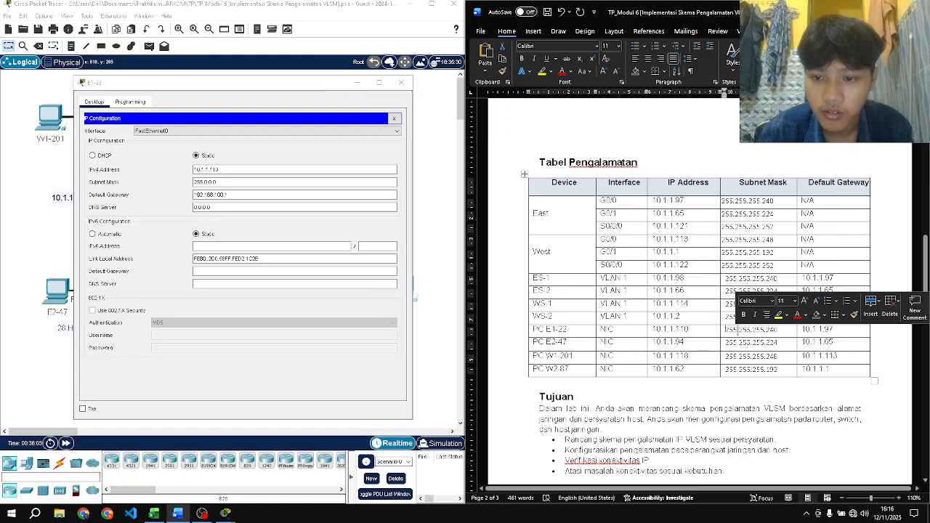
pyautogui.moveTo(726, 329); pyautogui.dragTo(777, 330)
pyautogui.hotkey('ctrl', 'c')
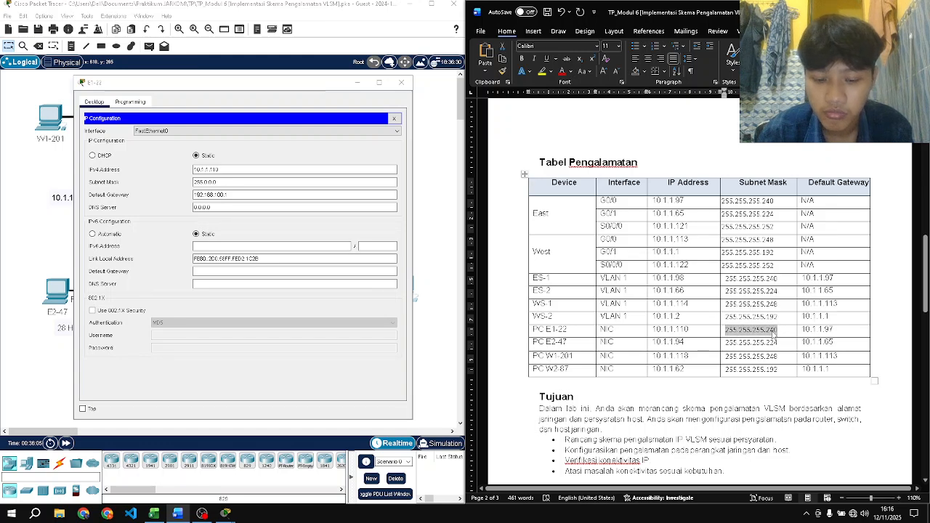
pyautogui.click(283, 181)
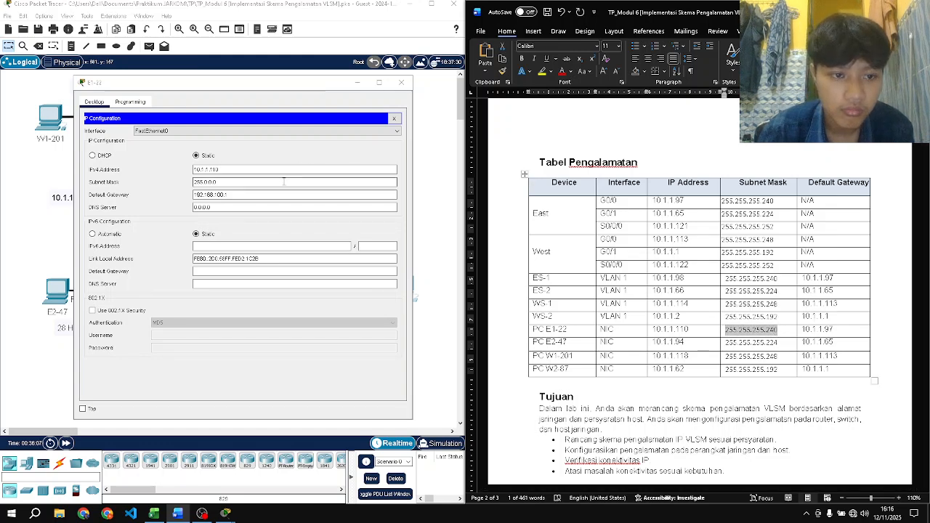
pyautogui.doubleClick(283, 182)
pyautogui.hotkey('ctrl', 'v')
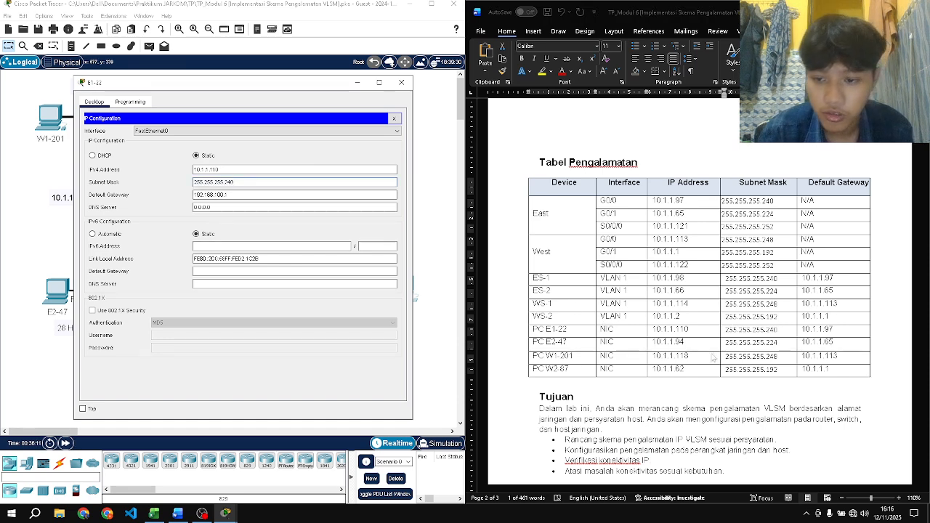
# - Replace E1-22's default gateway with 10.1.1.97 copied from the addressing table and close the PC's window
pyautogui.click(805, 331)
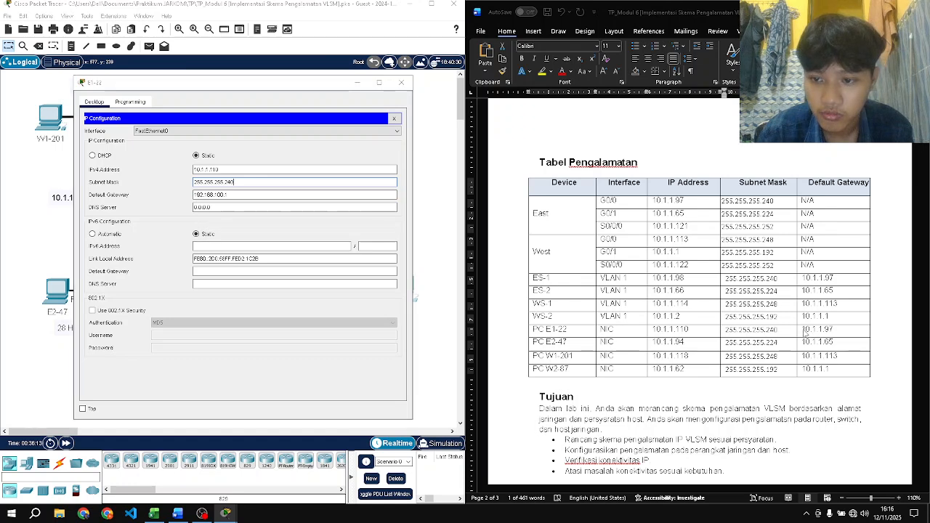
pyautogui.moveTo(802, 331); pyautogui.dragTo(830, 334)
pyautogui.hotkey('ctrl', 'c')
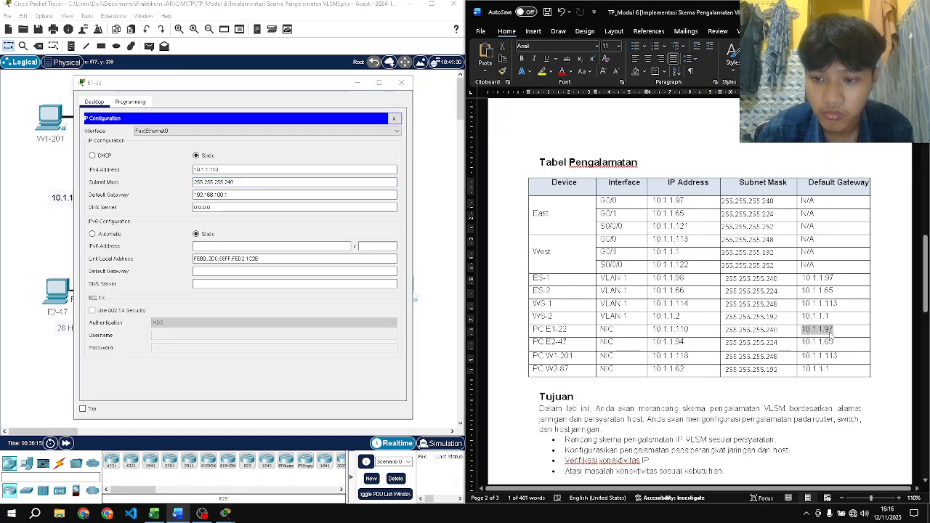
pyautogui.click(357, 206)
pyautogui.click(347, 194)
pyautogui.hotkey('ctrl', 'a')
pyautogui.hotkey('ctrl', 'v')
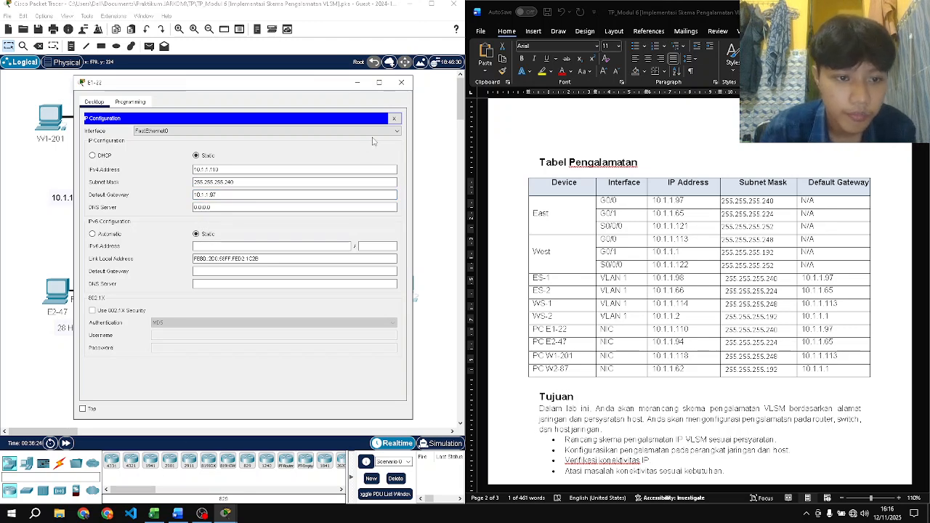
pyautogui.click(394, 119)
pyautogui.click(401, 83)
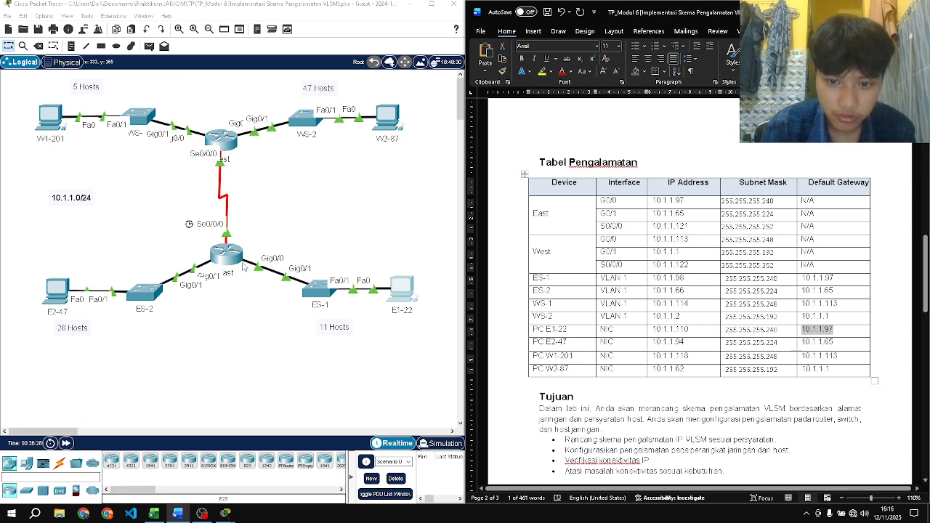
# - Open PC E2-47's IP Configuration beside the addressing table and set its IPv4 address to 10.1.1.94, copied from the table
pyautogui.click(64, 292)
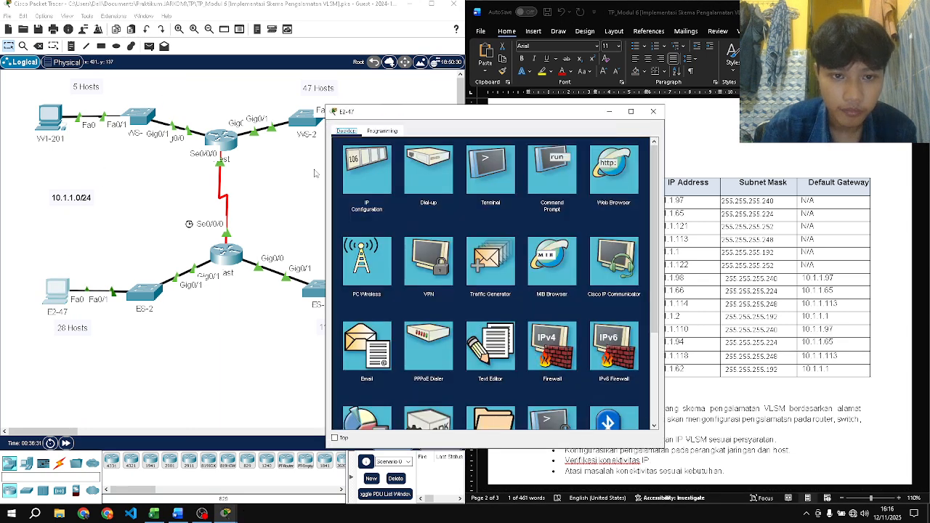
pyautogui.moveTo(407, 118); pyautogui.dragTo(135, 111)
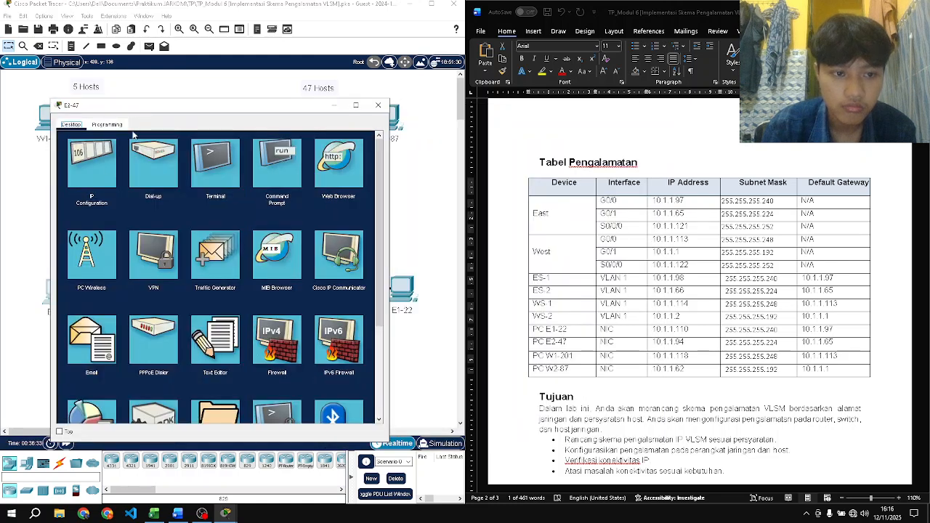
pyautogui.click(97, 172)
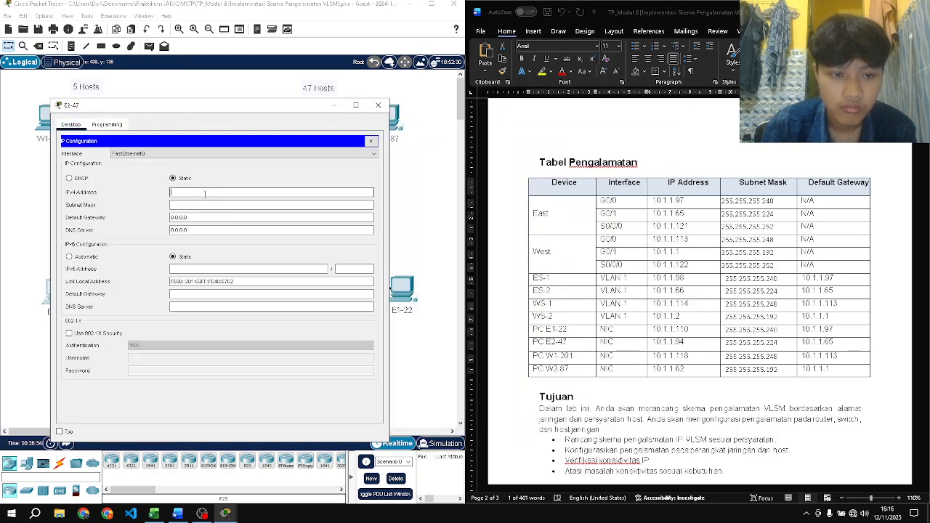
pyautogui.click(653, 342)
pyautogui.moveTo(653, 341); pyautogui.dragTo(686, 341)
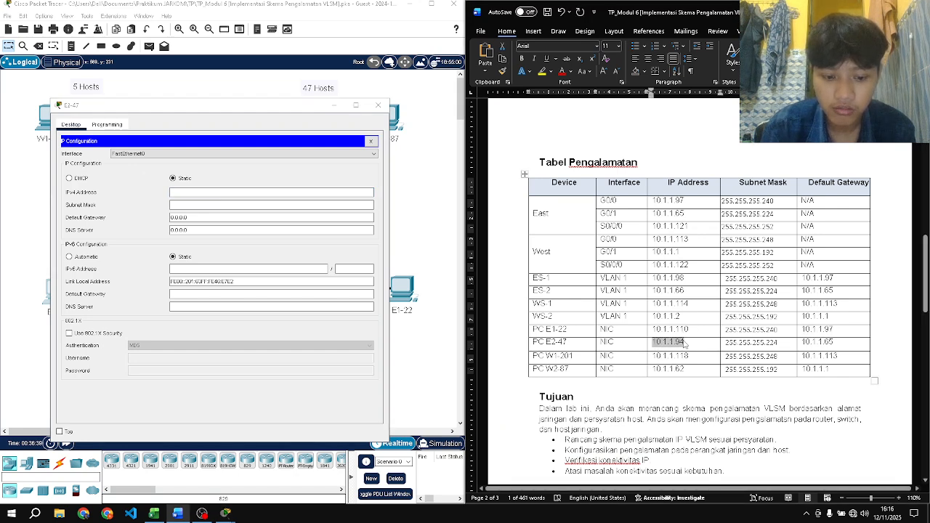
pyautogui.click(269, 192)
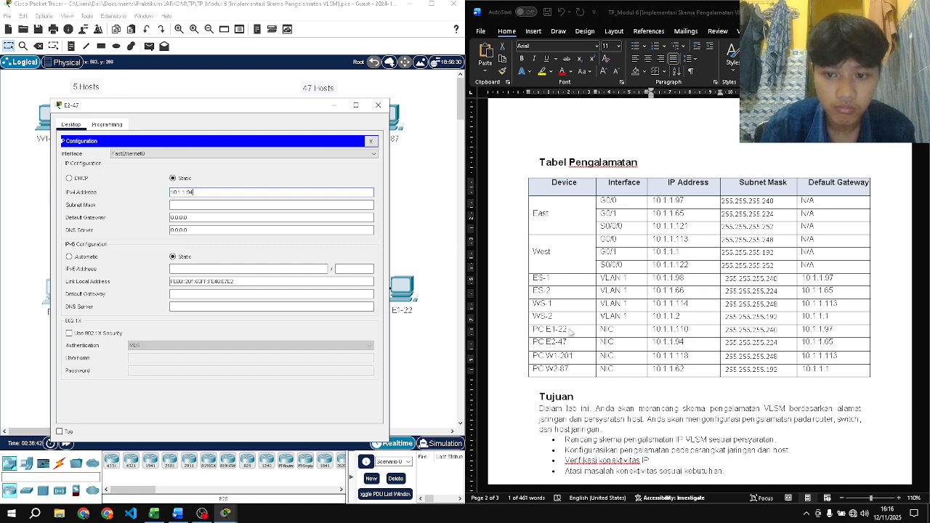
# - Replace E2-47's subnet mask with 255.255.255.224 copied from the addressing table
pyautogui.click(741, 341)
pyautogui.moveTo(726, 342); pyautogui.dragTo(778, 343)
pyautogui.hotkey('ctrl', 'c')
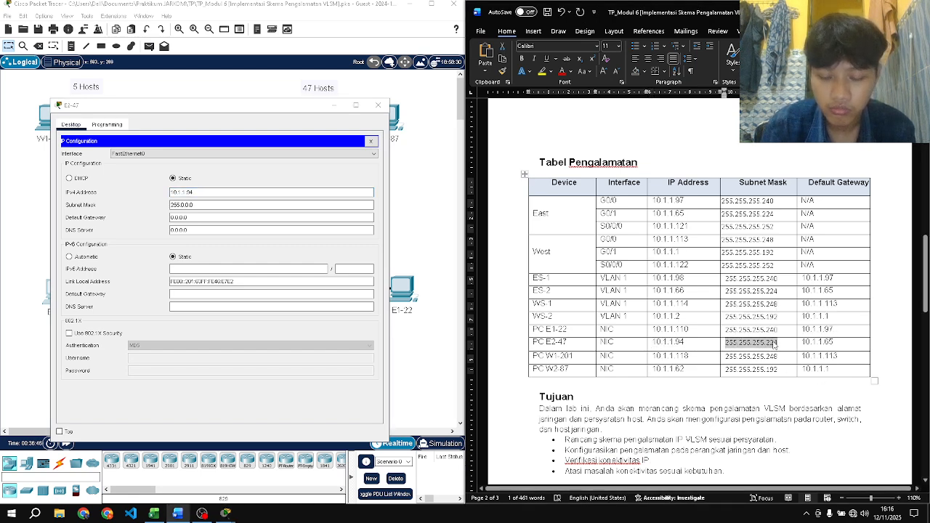
pyautogui.click(298, 207)
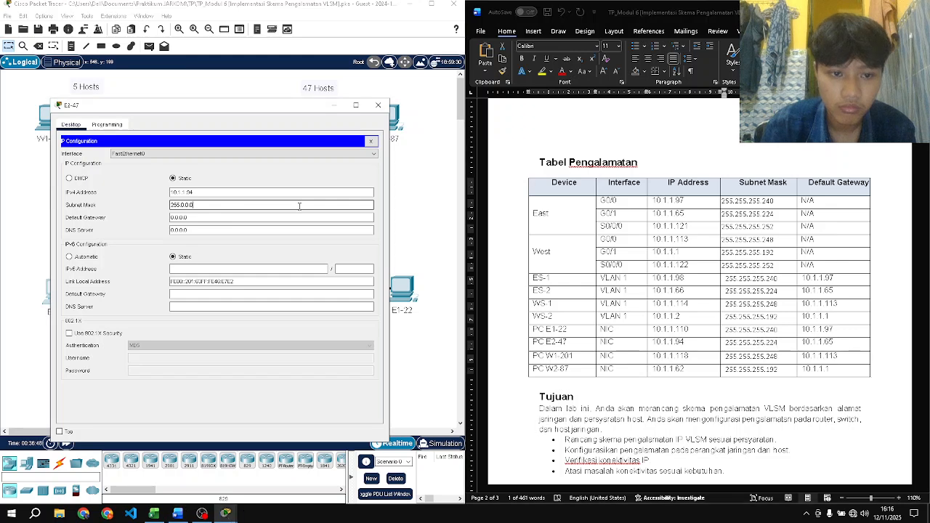
pyautogui.hotkey('ctrl', 'a')
pyautogui.hotkey('ctrl', 'v')
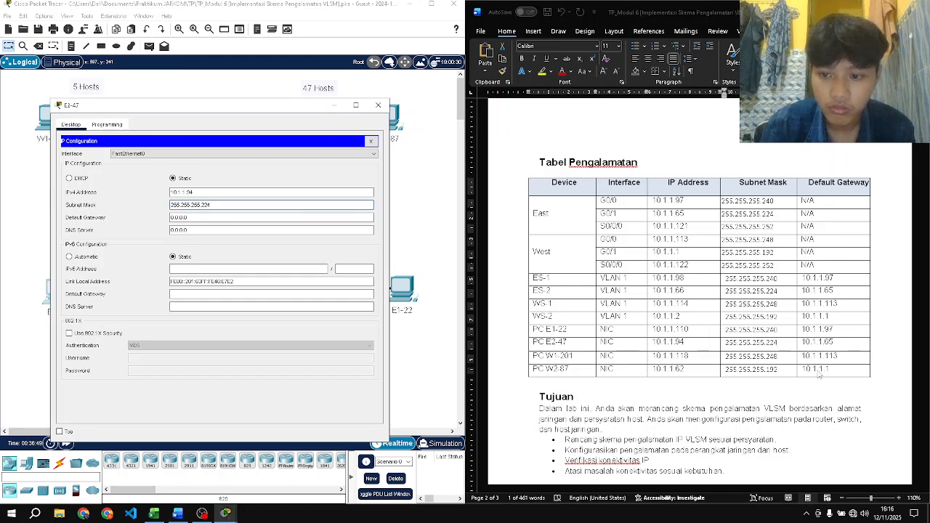
# - Set E2-47's default gateway to 10.1.1.65, copied from the addressing table, and close the PC's window
pyautogui.click(843, 343)
pyautogui.moveTo(843, 343); pyautogui.dragTo(806, 344)
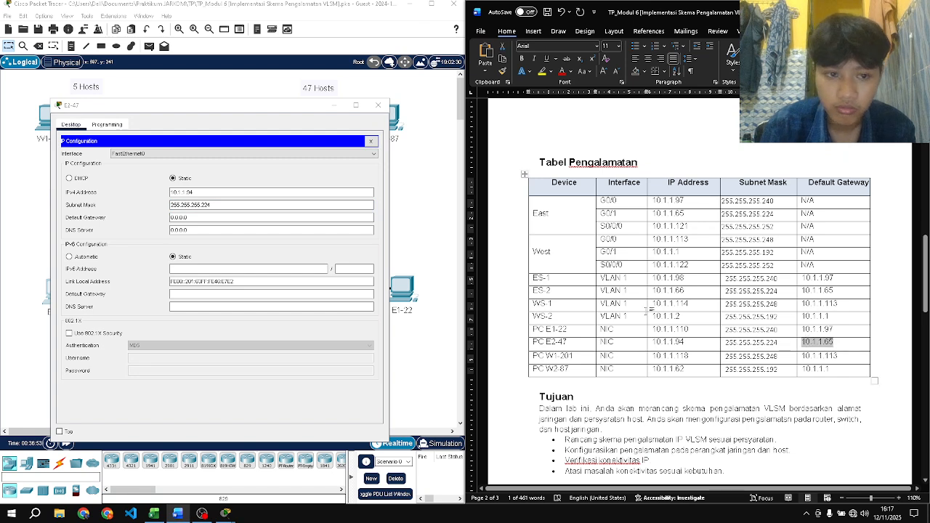
pyautogui.hotkey('ctrl', 'c')
pyautogui.click(309, 217)
pyautogui.hotkey('ctrl', 'a')
pyautogui.hotkey('ctrl', 'v')
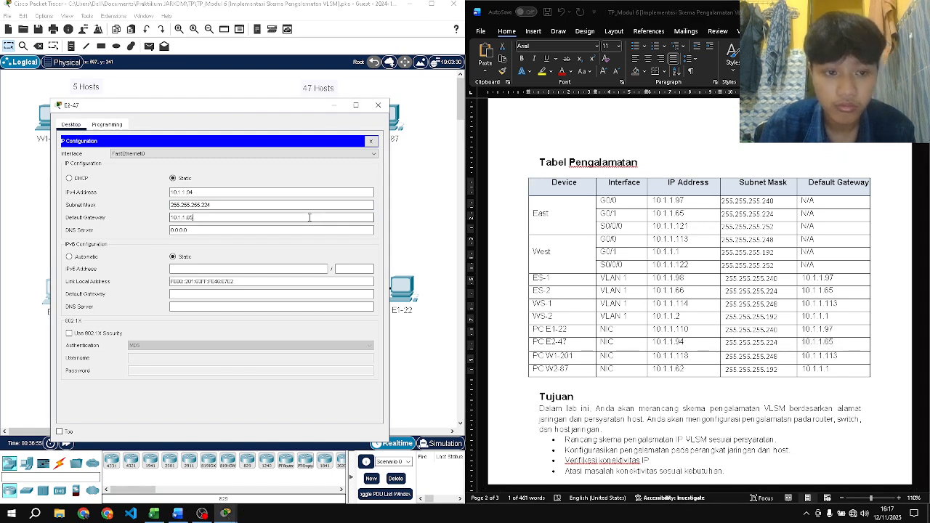
pyautogui.click(369, 143)
pyautogui.click(377, 104)
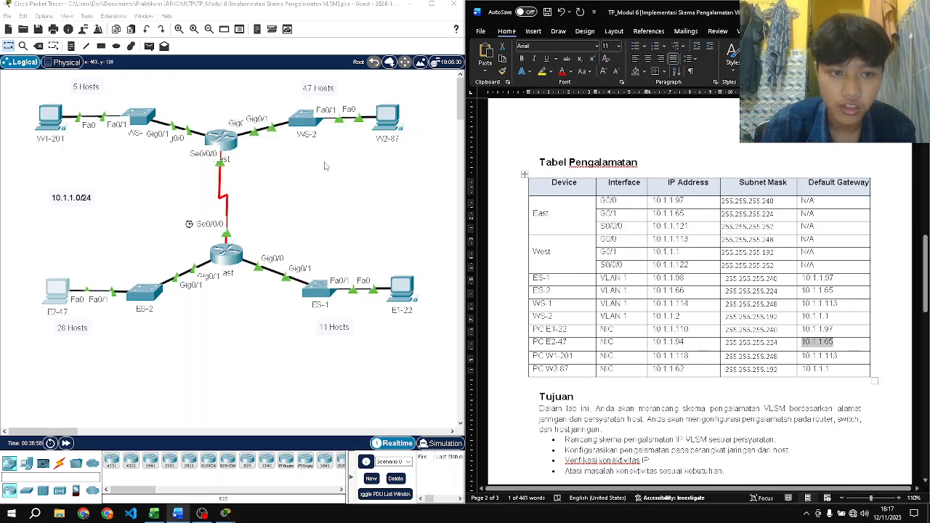
# - Open PC W1-201's IP Configuration beside the addressing table and set its IPv4 address to 10.1.1.118, copied from the table
pyautogui.click(56, 125)
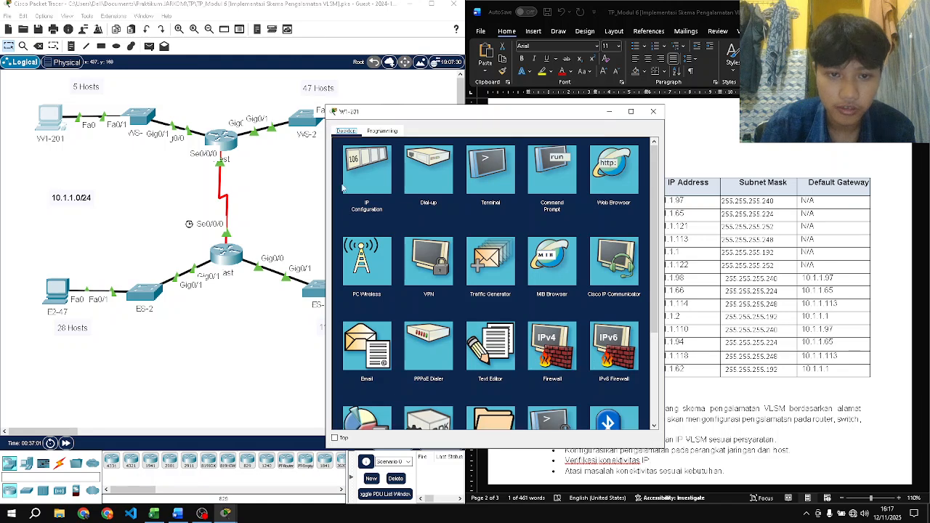
pyautogui.moveTo(432, 115); pyautogui.dragTo(187, 114)
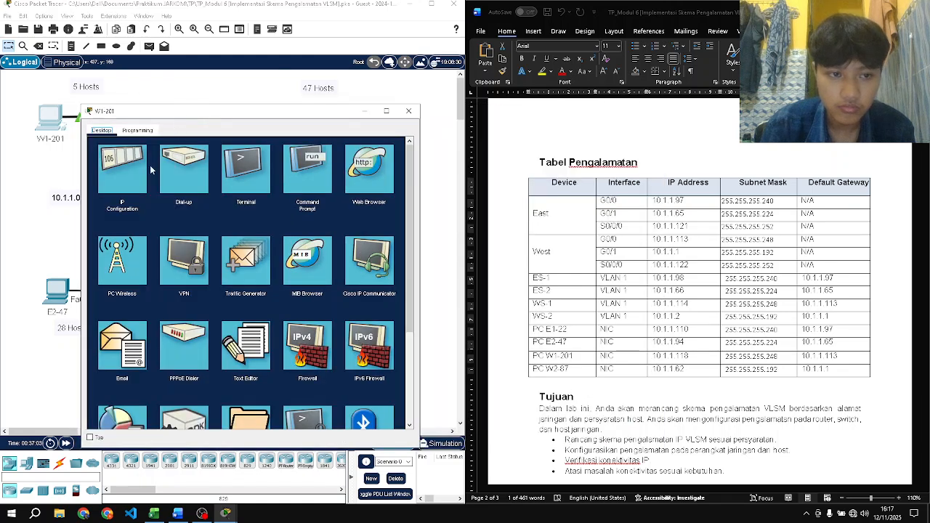
pyautogui.click(132, 173)
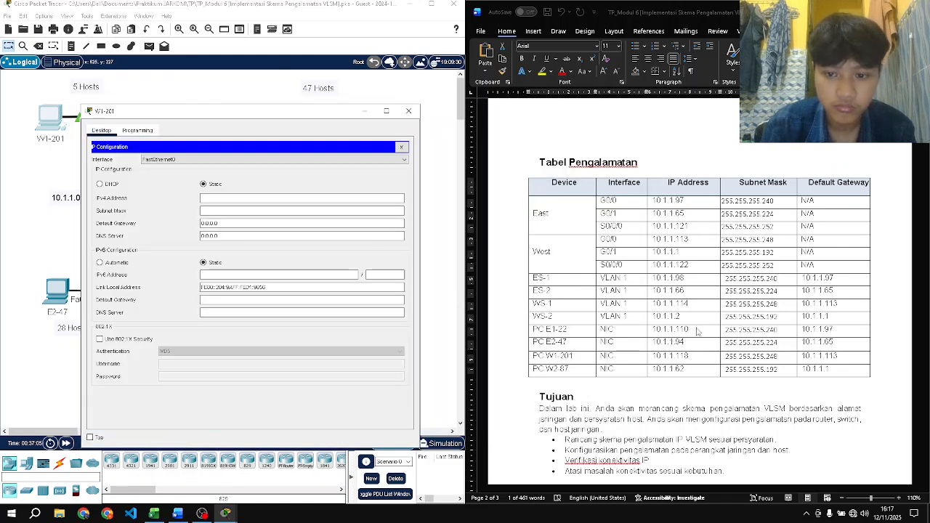
pyautogui.click(695, 356)
pyautogui.moveTo(695, 355); pyautogui.dragTo(670, 357)
pyautogui.click(320, 197)
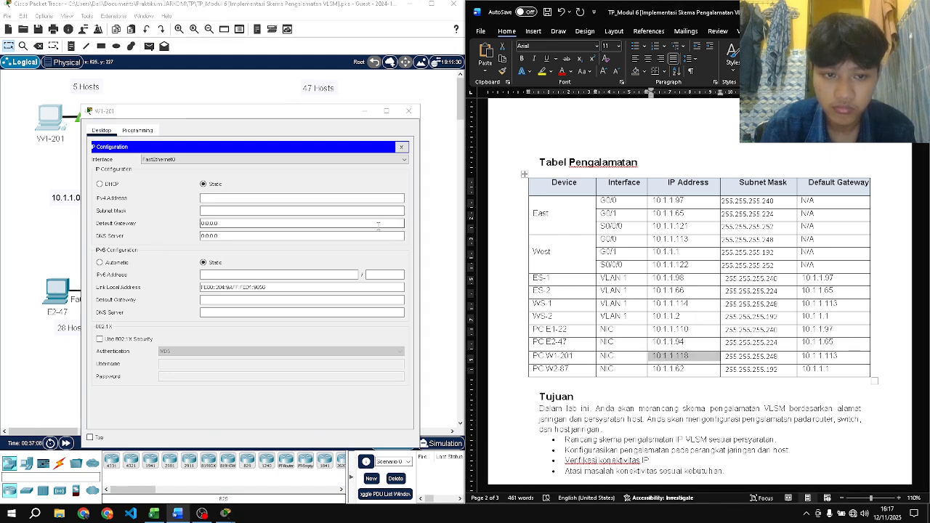
pyautogui.hotkey('ctrl', 'v')
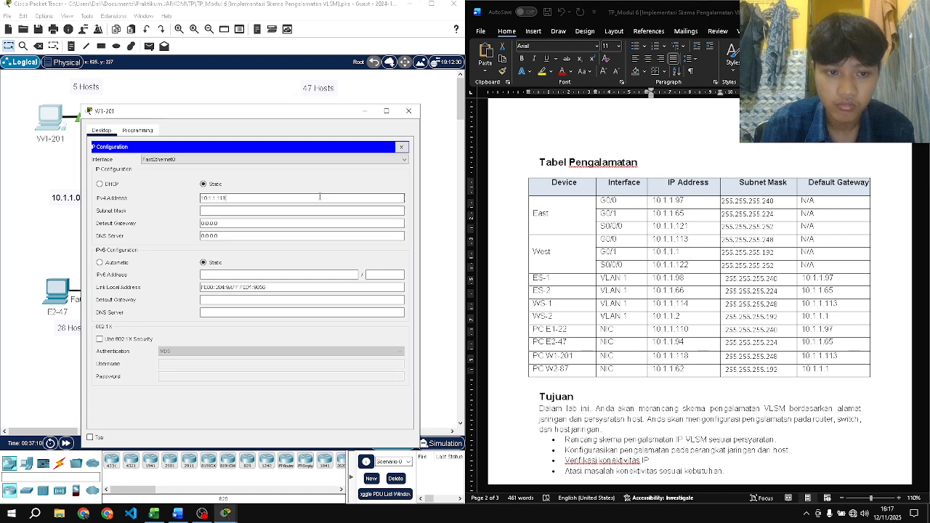
# - Replace W1-201's subnet mask with 255.255.255.248 copied from the addressing table
pyautogui.hotkey('alt', 'Tab')
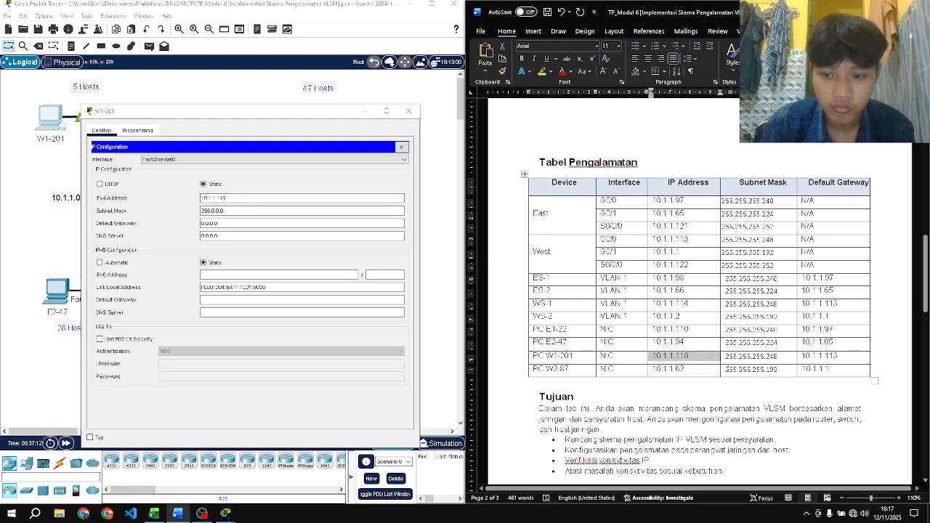
pyautogui.moveTo(726, 356); pyautogui.dragTo(780, 359)
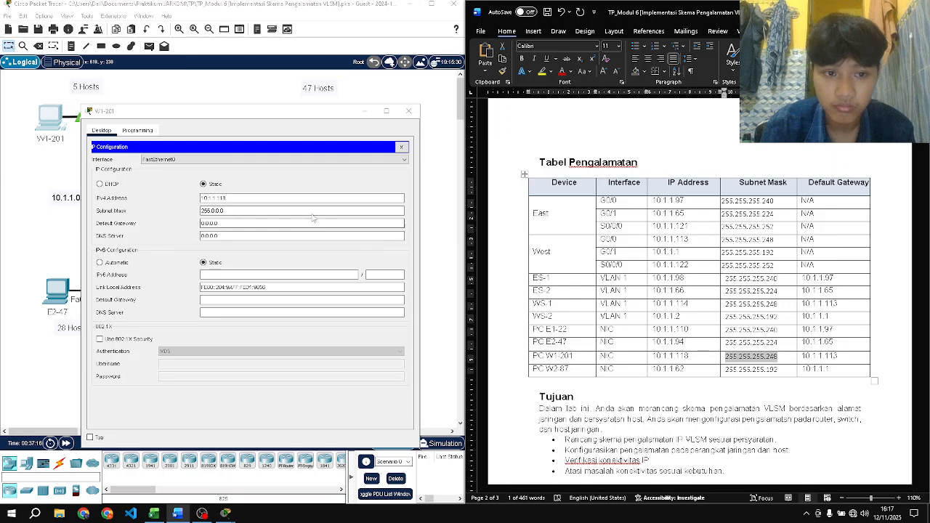
pyautogui.click(281, 210)
pyautogui.hotkey('ctrl', 'a')
pyautogui.hotkey('ctrl', 'v')
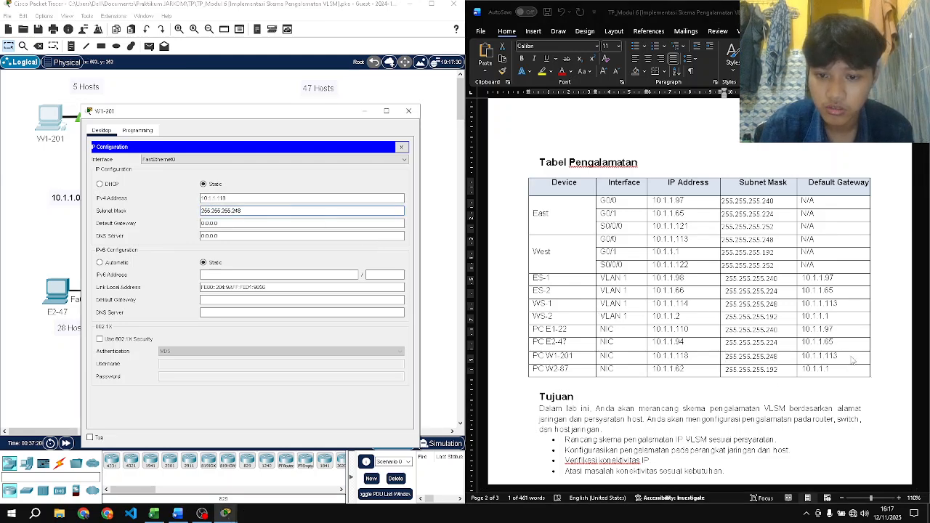
# - Set W1-201's default gateway to 10.1.1.113, copied from its row in the addressing table
pyautogui.hotkey('alt', 'Tab')
pyautogui.moveTo(841, 356); pyautogui.dragTo(803, 356)
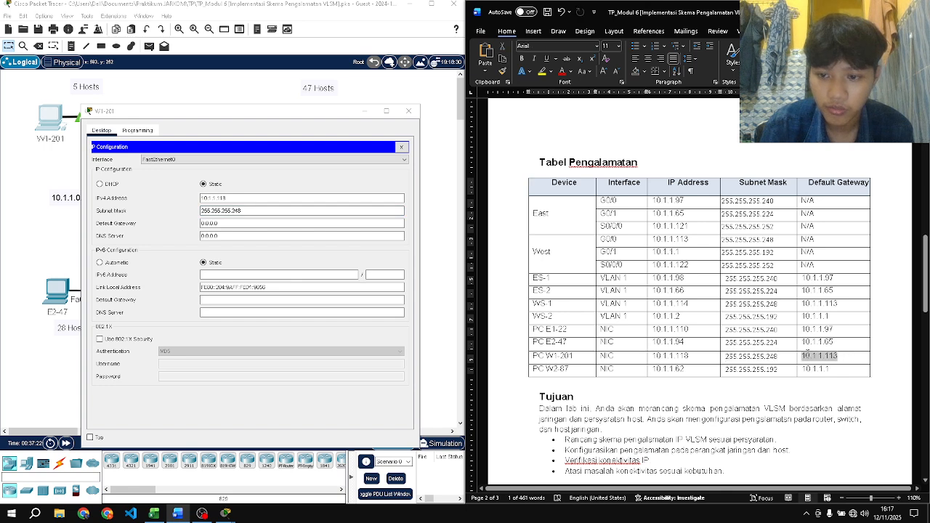
pyautogui.click(368, 226)
pyautogui.hotkey('ctrl', 'a')
pyautogui.hotkey('ctrl', 'v')
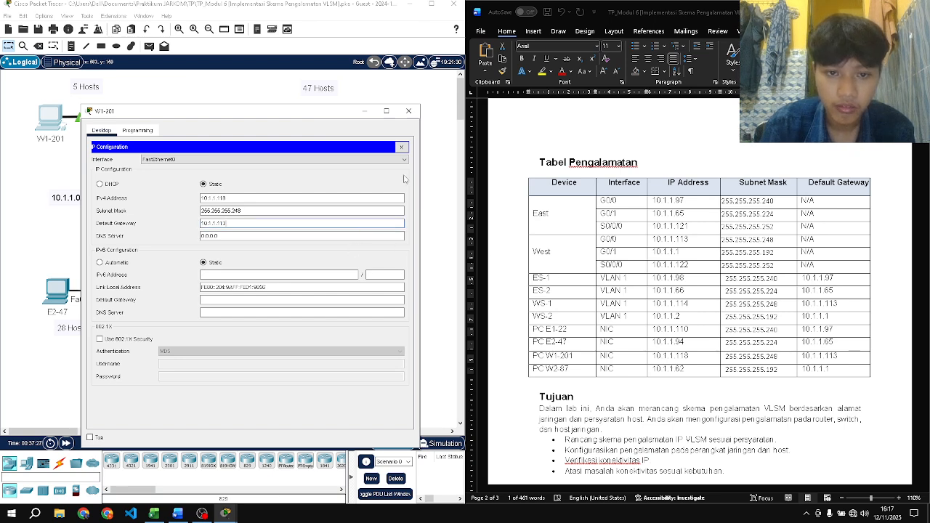
# - Close W1-201's window and open PC W2-87's IP Configuration beside the addressing table
pyautogui.click(401, 147)
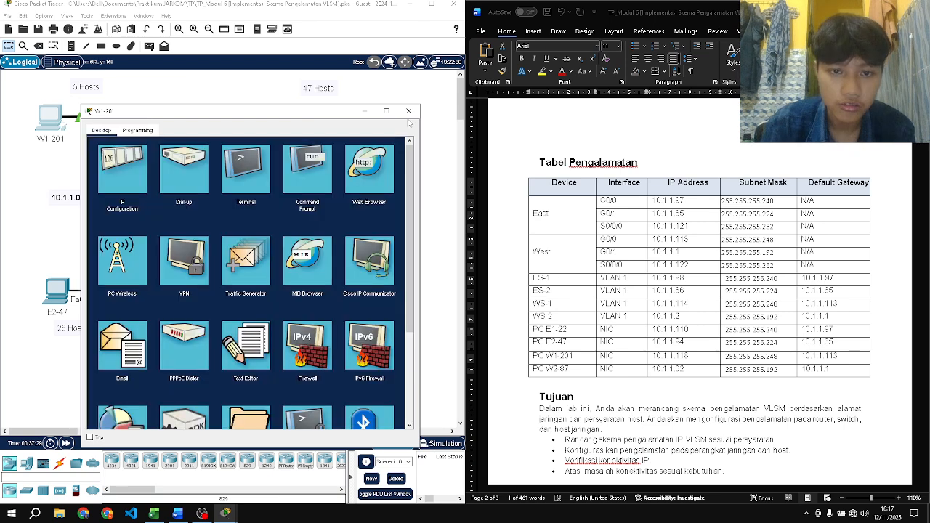
pyautogui.click(408, 111)
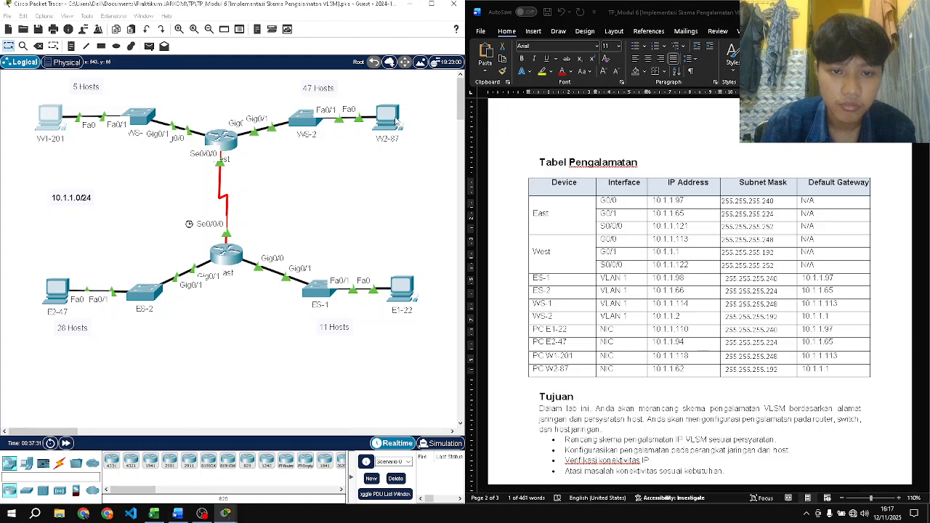
pyautogui.click(382, 122)
pyautogui.click(364, 157)
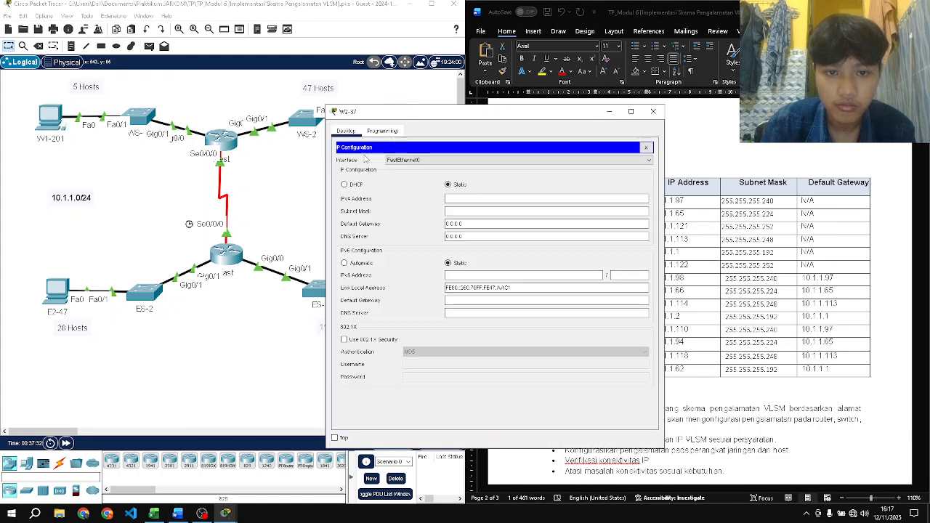
pyautogui.moveTo(436, 112); pyautogui.dragTo(149, 57)
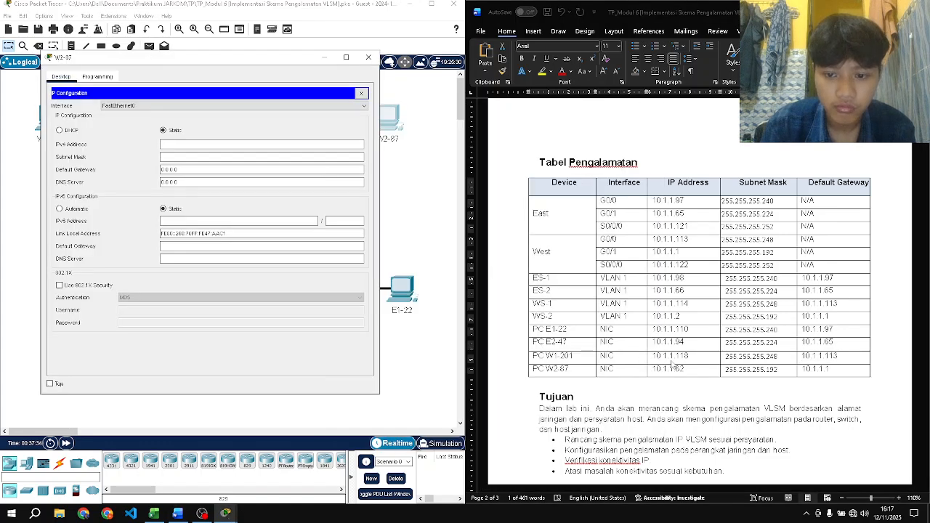
pyautogui.click(655, 357)
pyautogui.moveTo(652, 355); pyautogui.dragTo(688, 356)
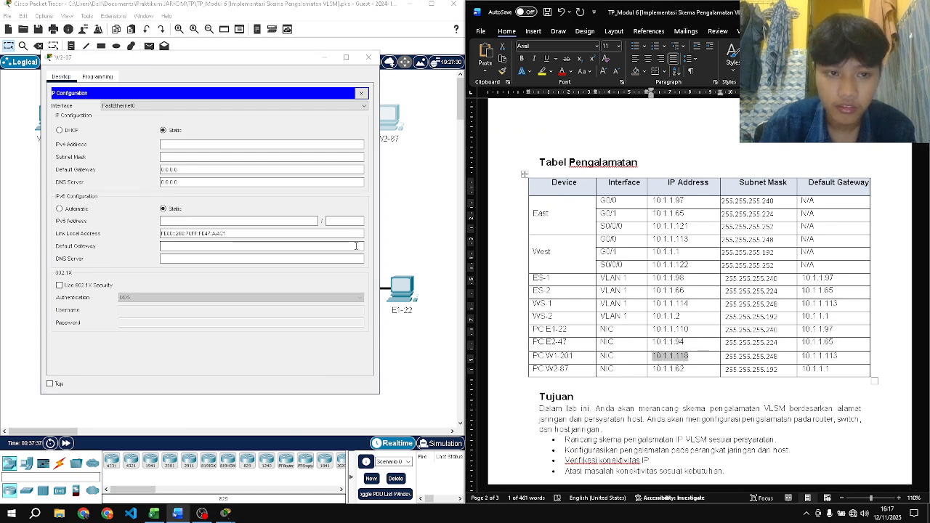
pyautogui.click(226, 144)
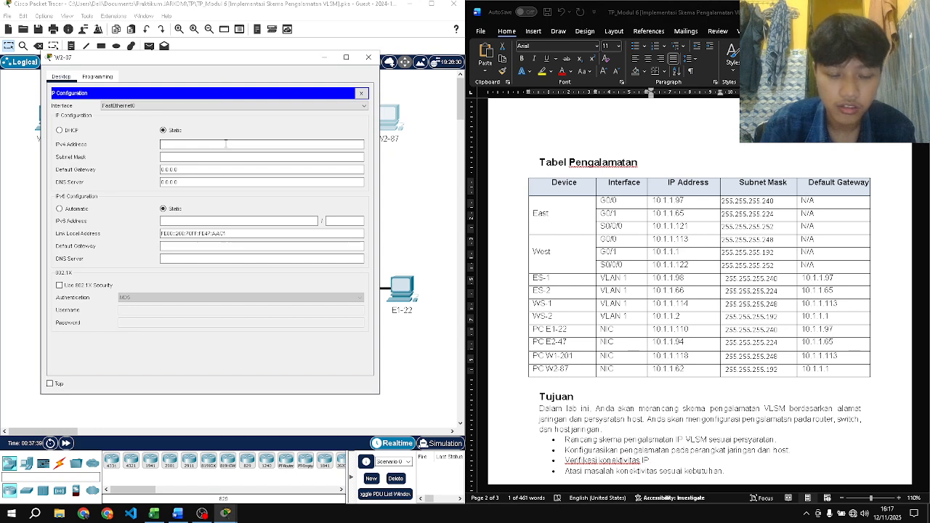
pyautogui.hotkey('ctrl', 'v')
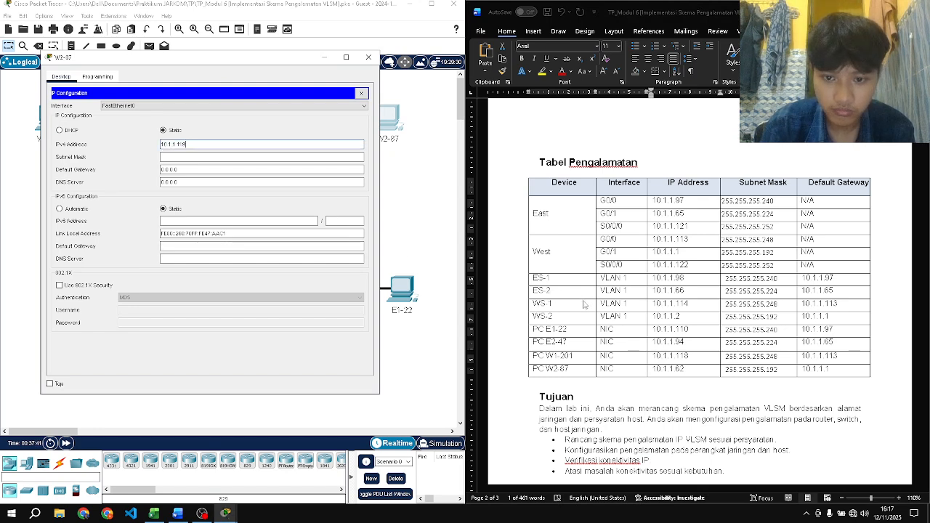
# - Replace W2-87's IPv4 address with 10.1.1.62, copied from its row in the addressing table
pyautogui.click(686, 369)
pyautogui.doubleClick(667, 369)
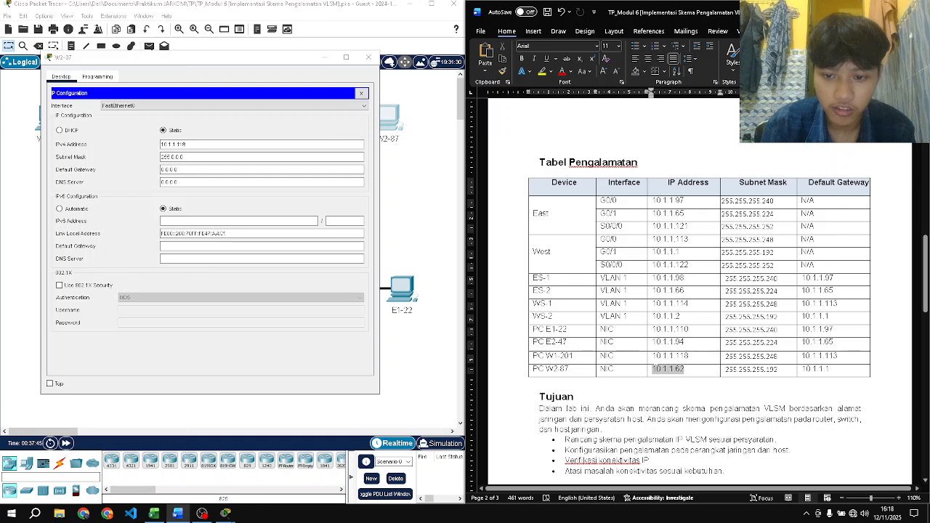
pyautogui.click(316, 148)
pyautogui.doubleClick(316, 149)
pyautogui.hotkey('ctrl', 'v')
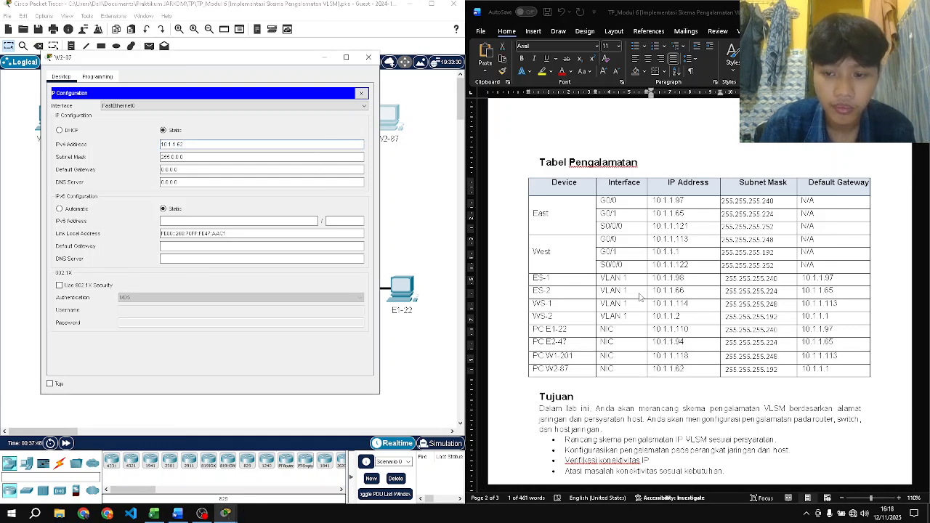
# - Replace W2-87's subnet mask with 255.255.255.192 copied from the addressing table
pyautogui.moveTo(784, 371); pyautogui.dragTo(717, 370)
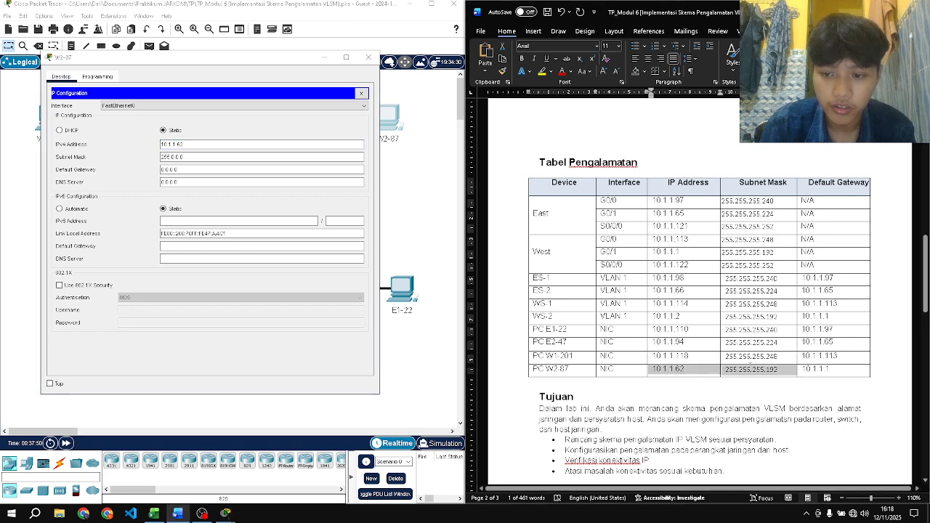
pyautogui.click(761, 369)
pyautogui.moveTo(775, 369); pyautogui.dragTo(730, 371)
pyautogui.click(264, 154)
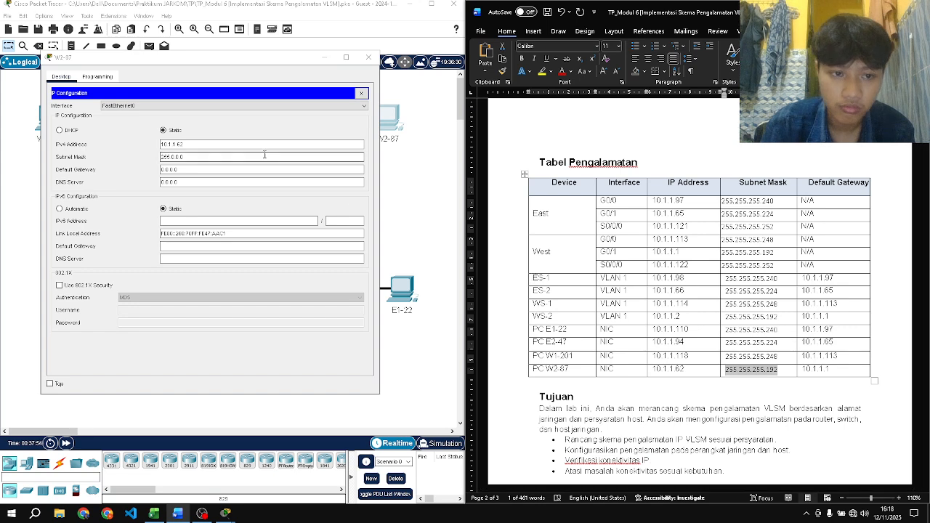
pyautogui.hotkey('ctrl', 'a')
pyautogui.hotkey('ctrl', 'v')
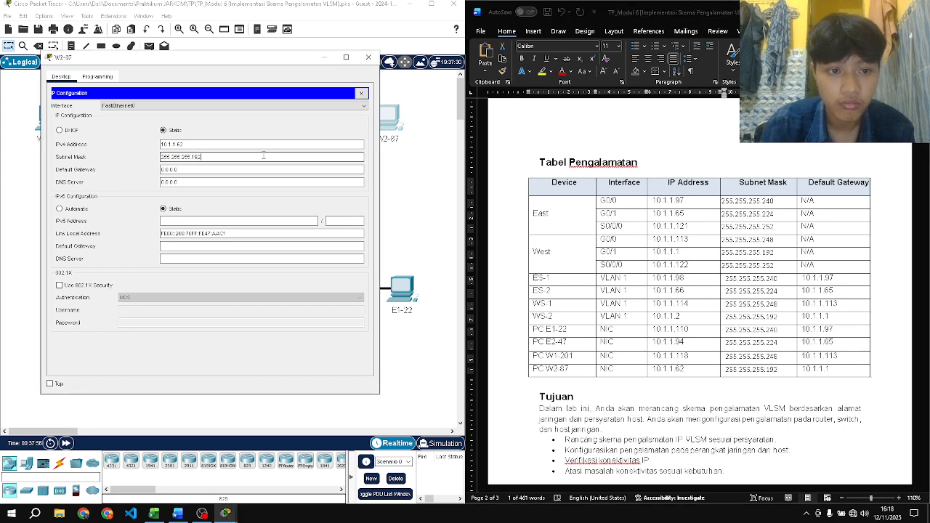
# - Try to set W2-87's default gateway by pasting 10.1.1.1 from its row in the addressing table
pyautogui.click(834, 372)
pyautogui.tripleClick(834, 372)
pyautogui.hotkey('ctrl', 'c')
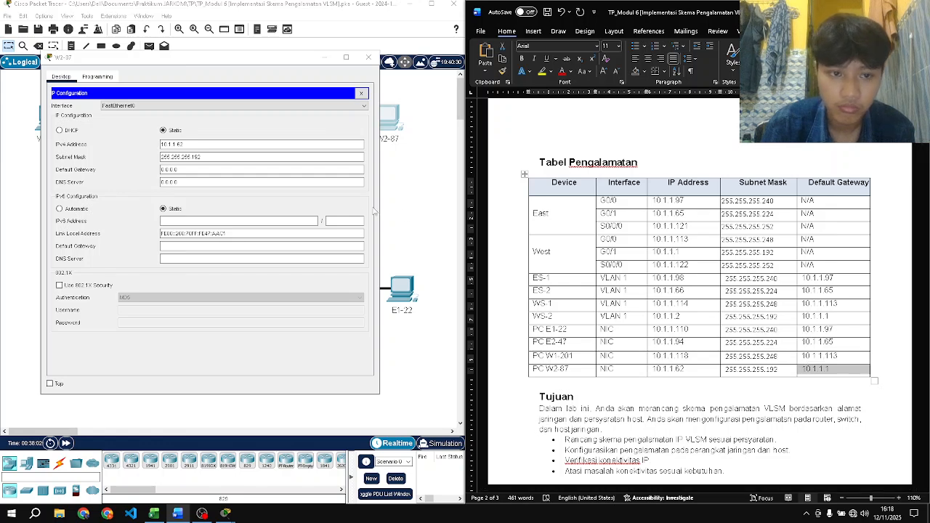
pyautogui.click(324, 169)
pyautogui.hotkey('ctrl', 'a')
pyautogui.hotkey('ctrl', 'v')
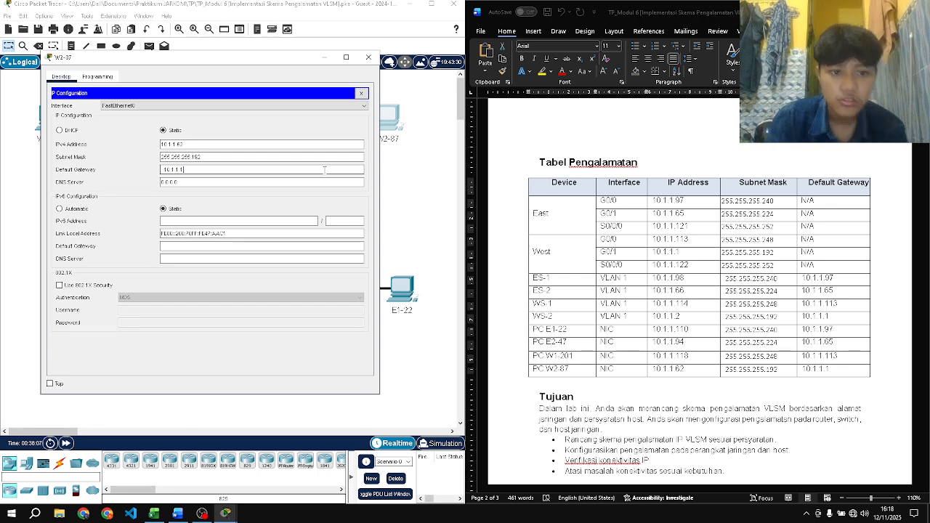
pyautogui.click(365, 94)
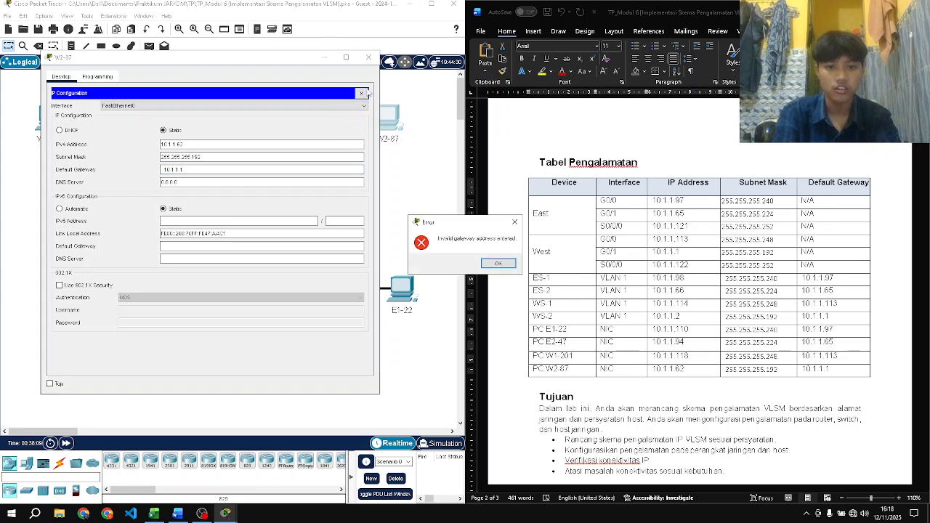
pyautogui.click(514, 222)
# - Enter 10.1.1.1 as W2-87's default gateway and close the PC's window
pyautogui.click(277, 166)
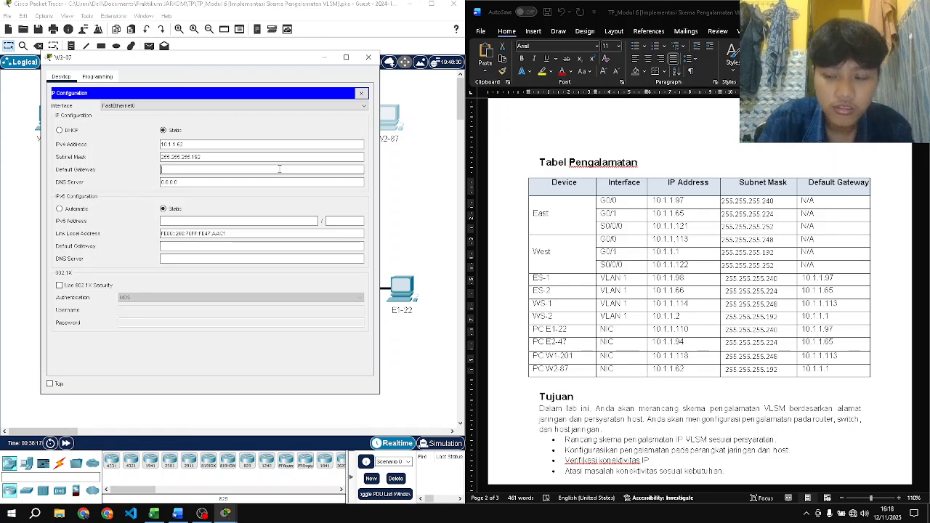
pyautogui.write('10.1.1.1')
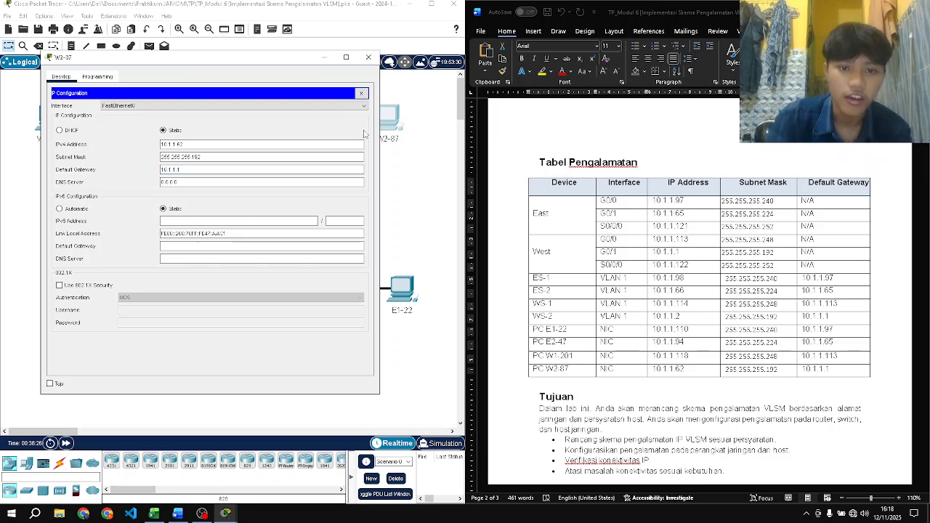
pyautogui.click(361, 93)
pyautogui.click(368, 57)
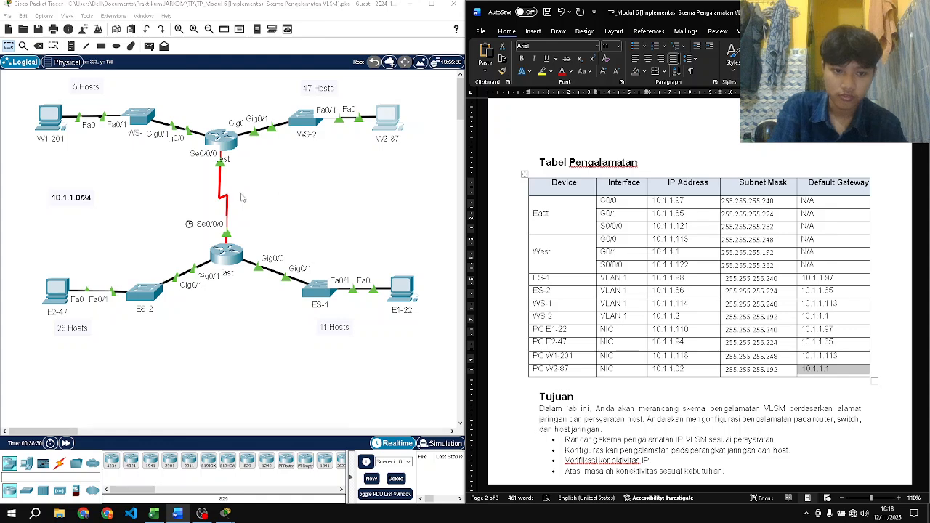
# - Open the East router's command line and enter global configuration mode with en and conf t
pyautogui.click(231, 260)
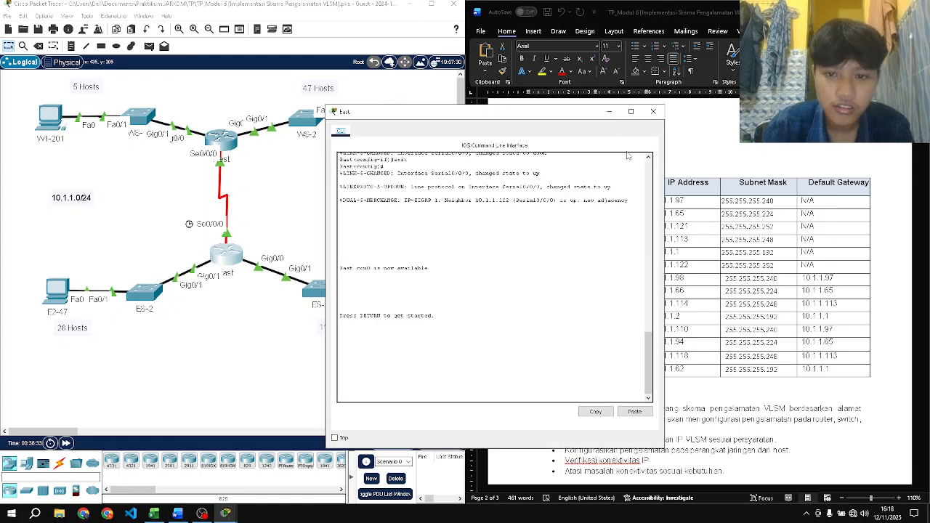
pyautogui.click(653, 113)
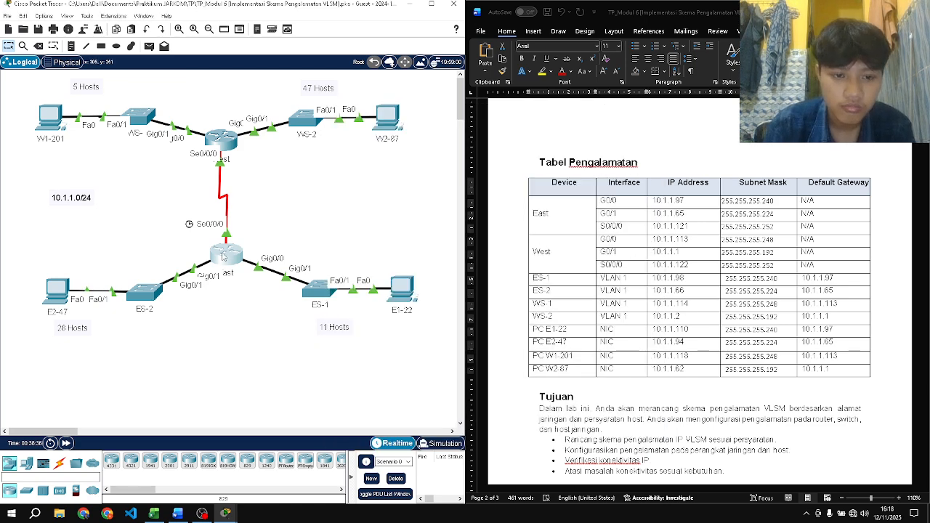
pyautogui.click(224, 255)
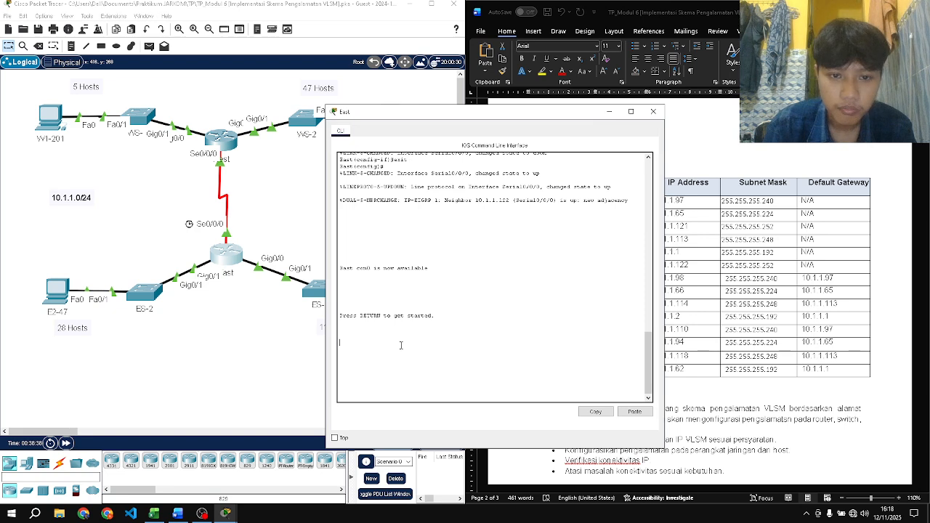
pyautogui.scroll(3, 400, 345)
pyautogui.scroll(-3, 400, 345)
pyautogui.scroll(4, 400, 345)
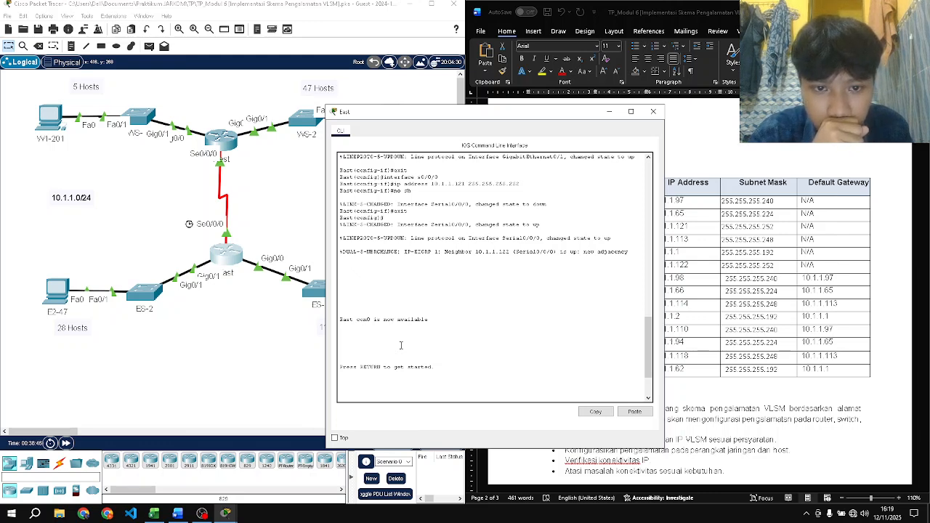
pyautogui.press('Return')
pyautogui.write('enterfa')
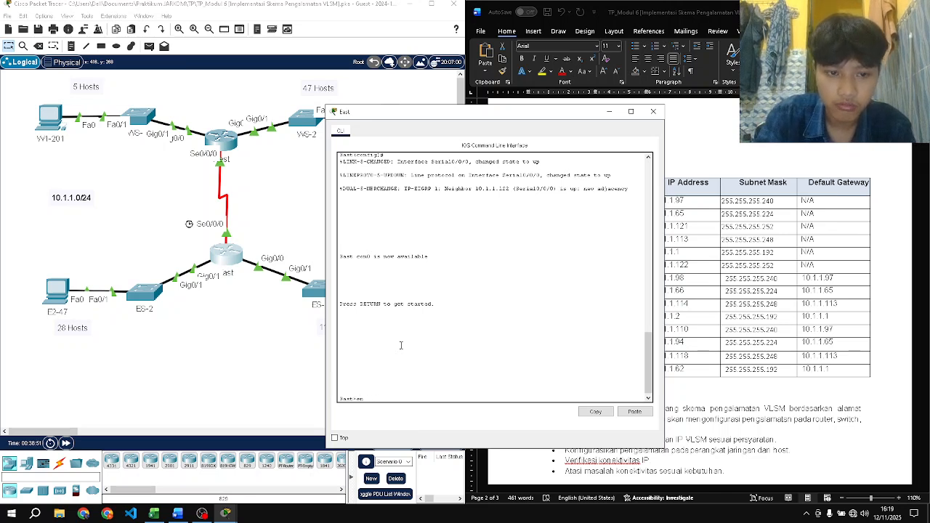
pyautogui.press('Return')
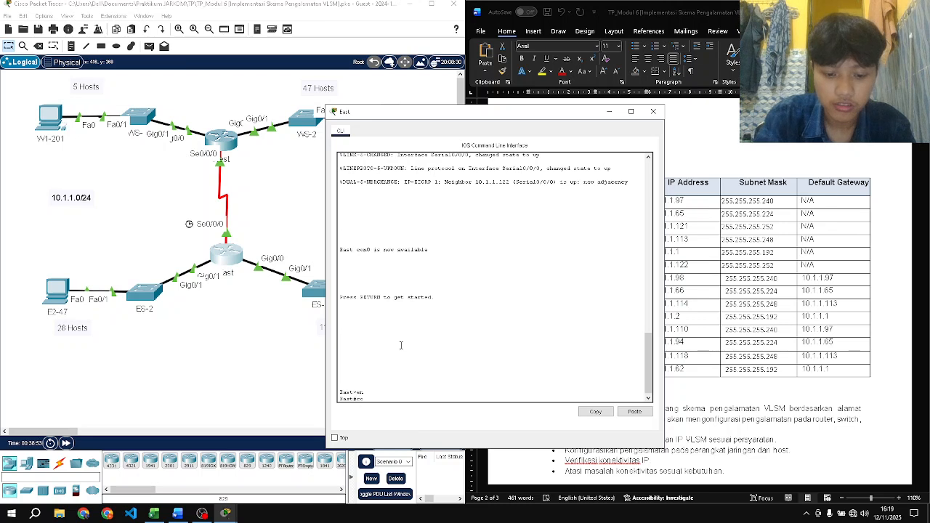
pyautogui.write('conf t')
pyautogui.press('Return')
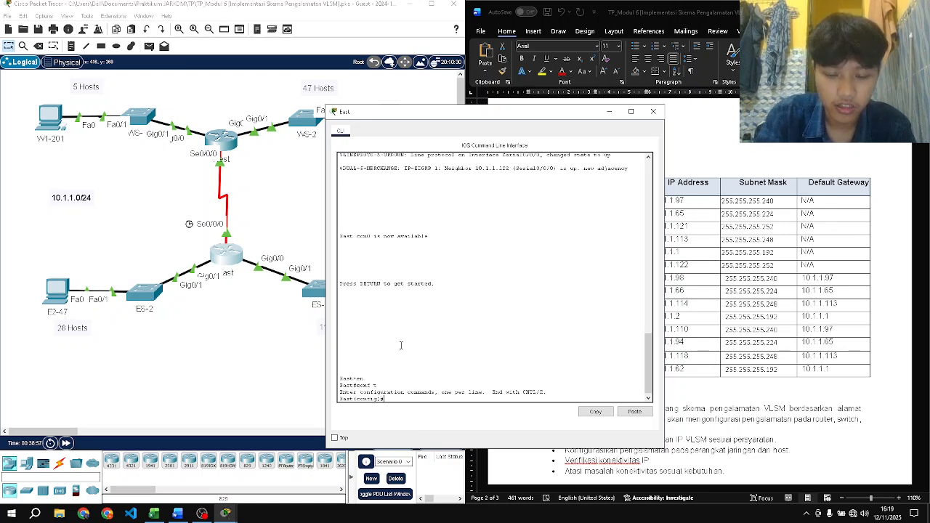
# - Enter interface s0/0/0 on the East router and enable it with no sh
pyautogui.scroll(5, 400, 345)
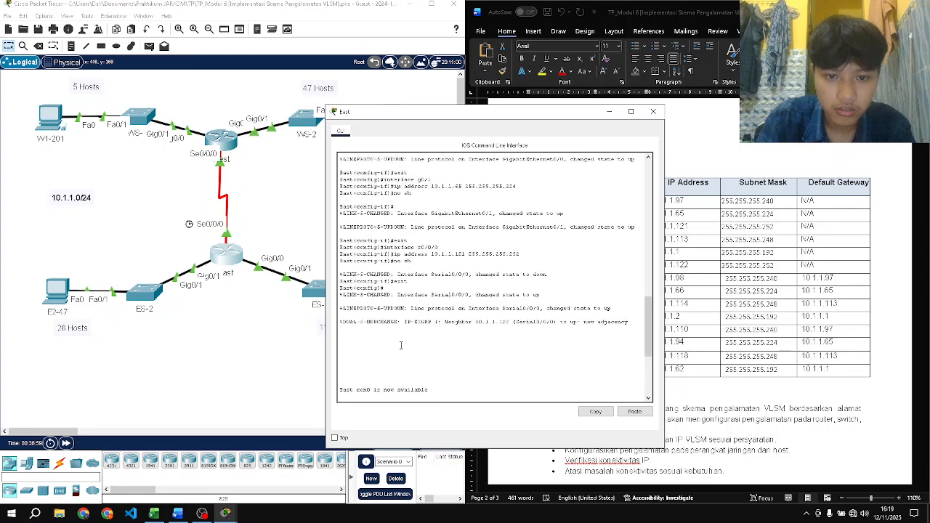
pyautogui.scroll(-5, 400, 345)
pyautogui.scroll(6, 400, 345)
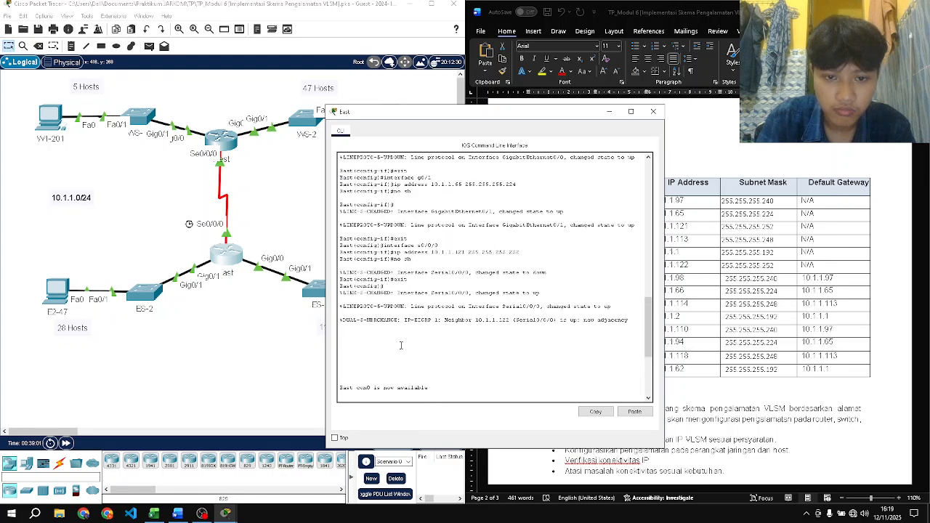
pyautogui.scroll(-6, 400, 345)
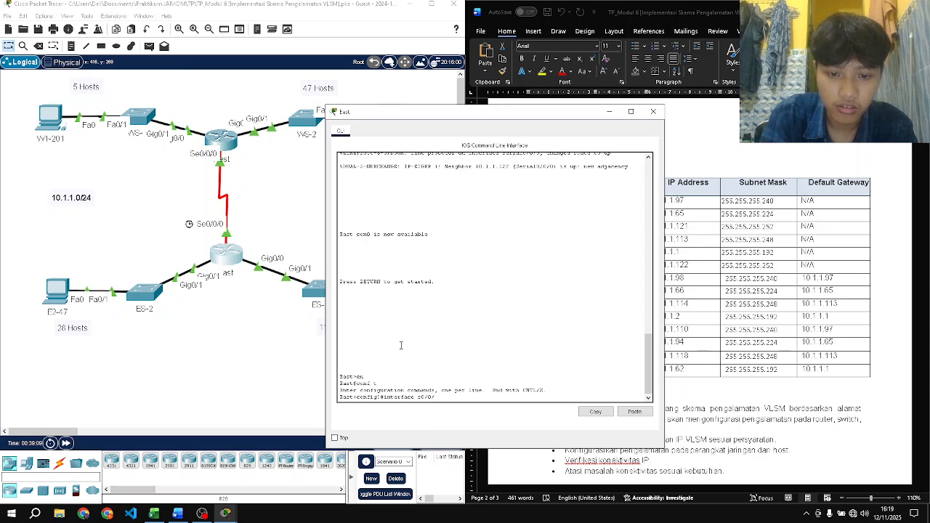
pyautogui.press('Return')
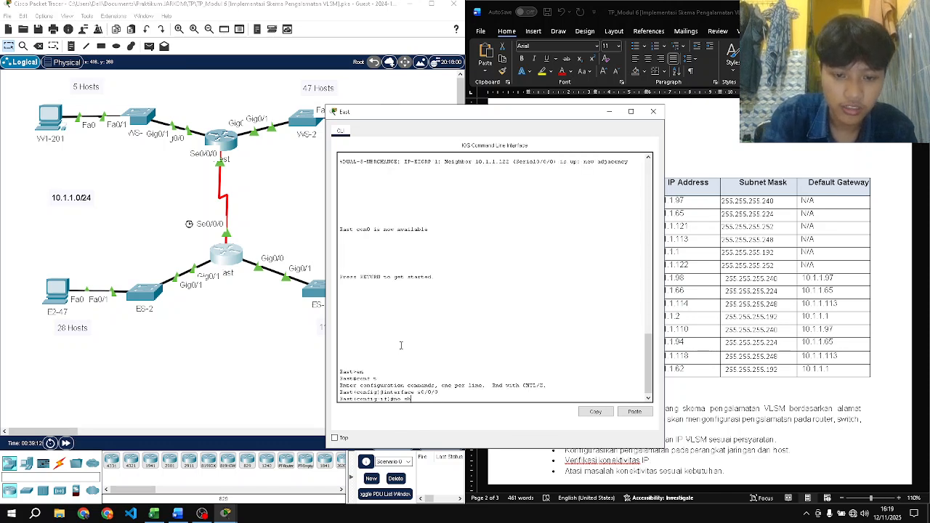
pyautogui.write('no sh')
pyautogui.press('Return')
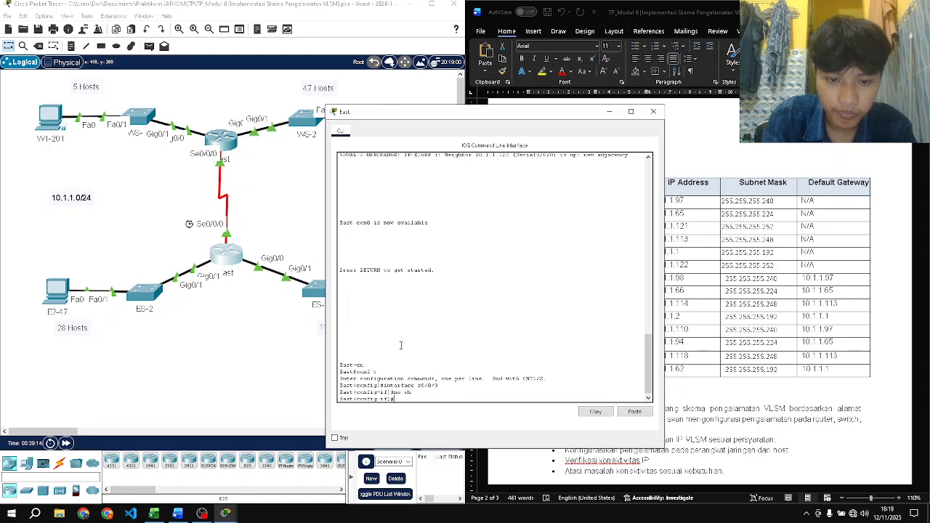
# - Exit East's interface configuration, close the router's window and save the network file
pyautogui.scroll(8, 400, 345)
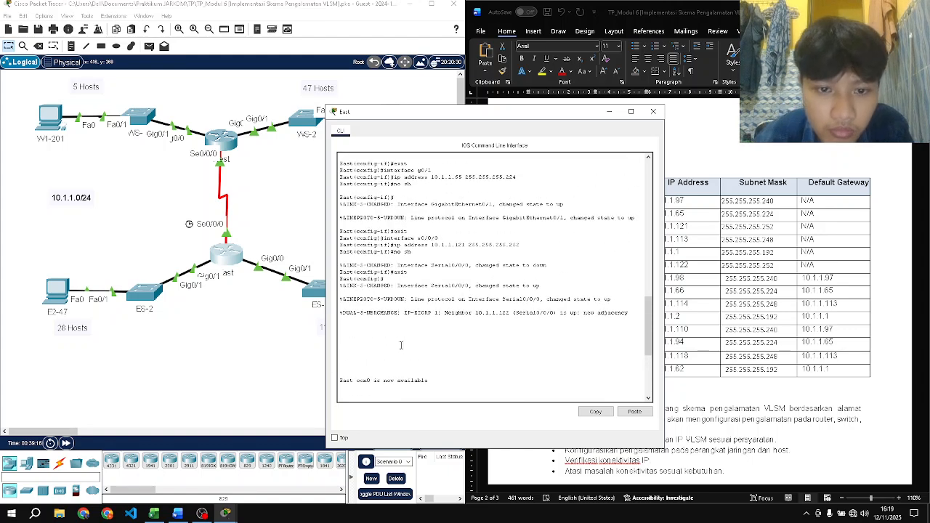
pyautogui.scroll(-8, 400, 345)
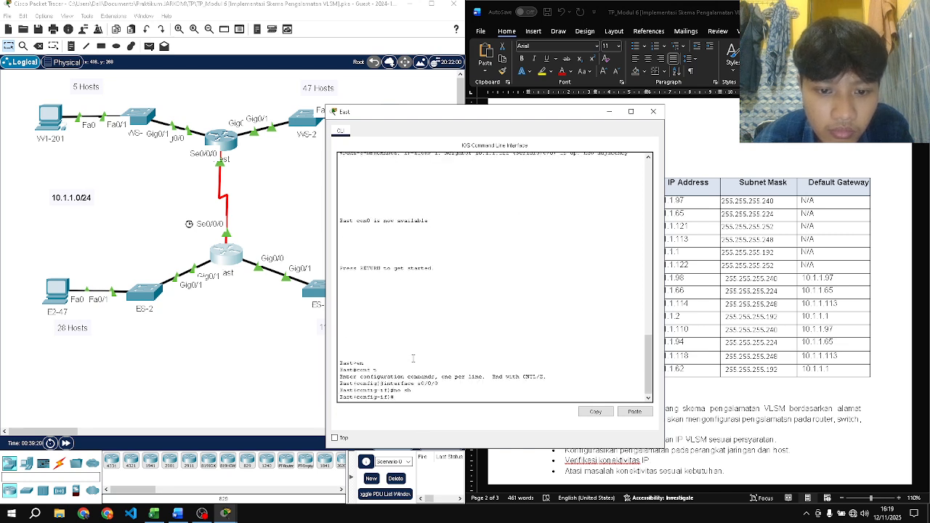
pyautogui.write('exit')
pyautogui.press('Return')
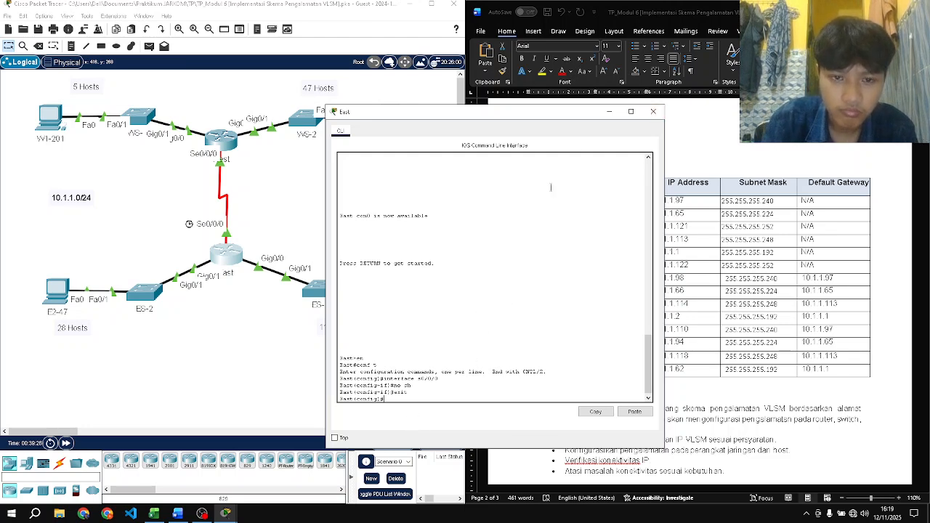
pyautogui.click(653, 111)
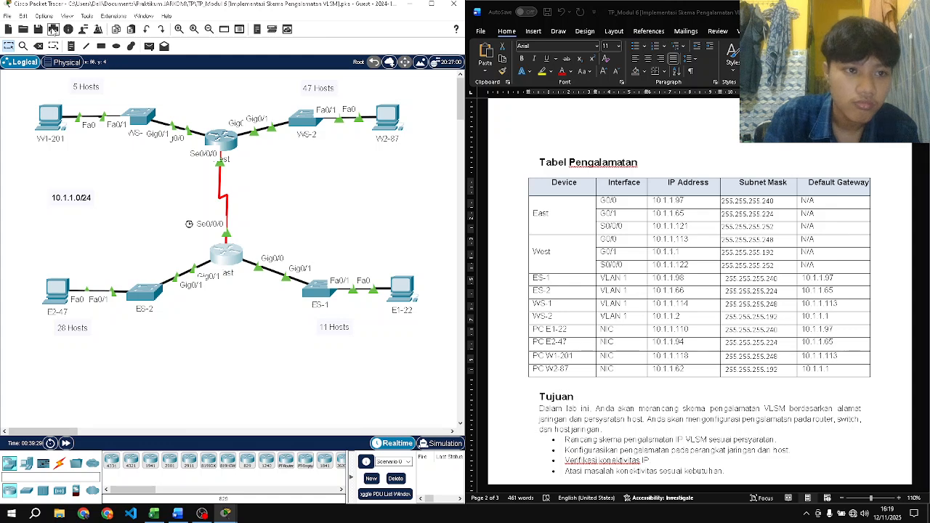
pyautogui.click(39, 29)
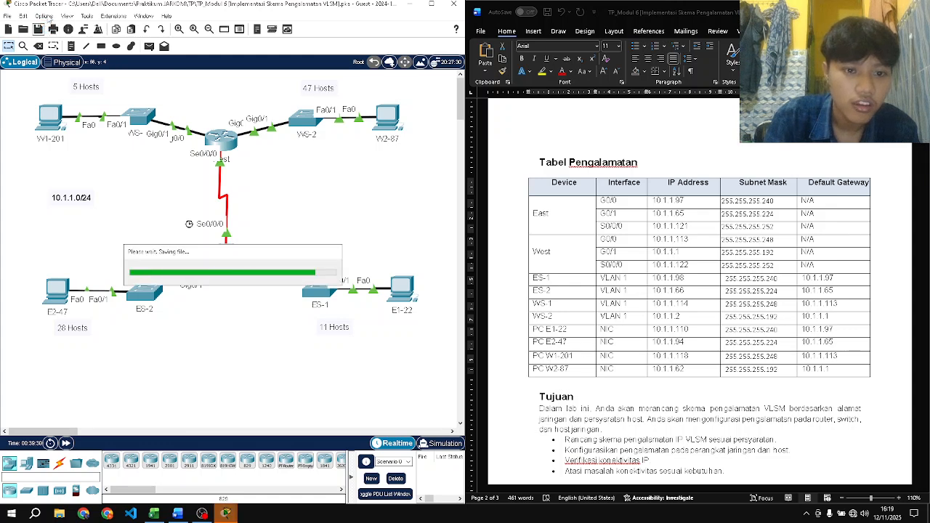
# - Turn off the always-shown port labels on the logical workspace in the preferences and close the preferences window
pyautogui.click(48, 17)
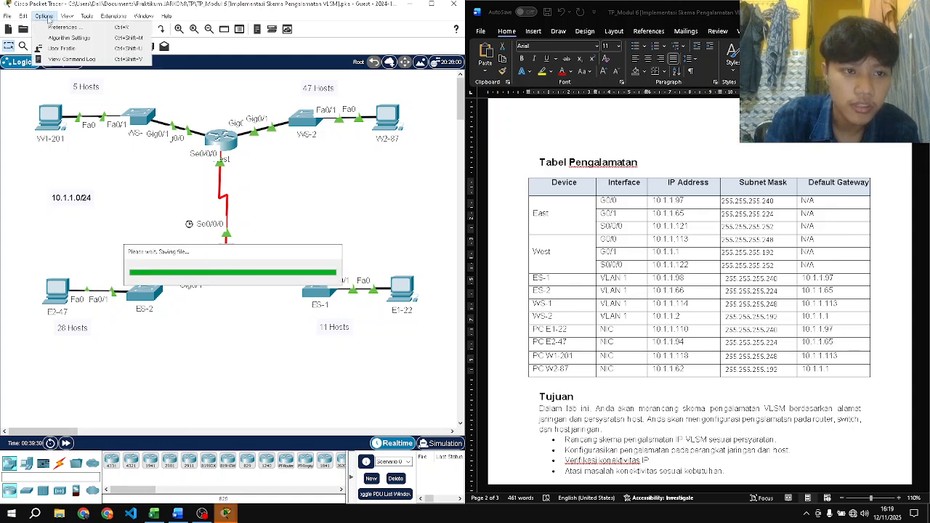
pyautogui.click(59, 29)
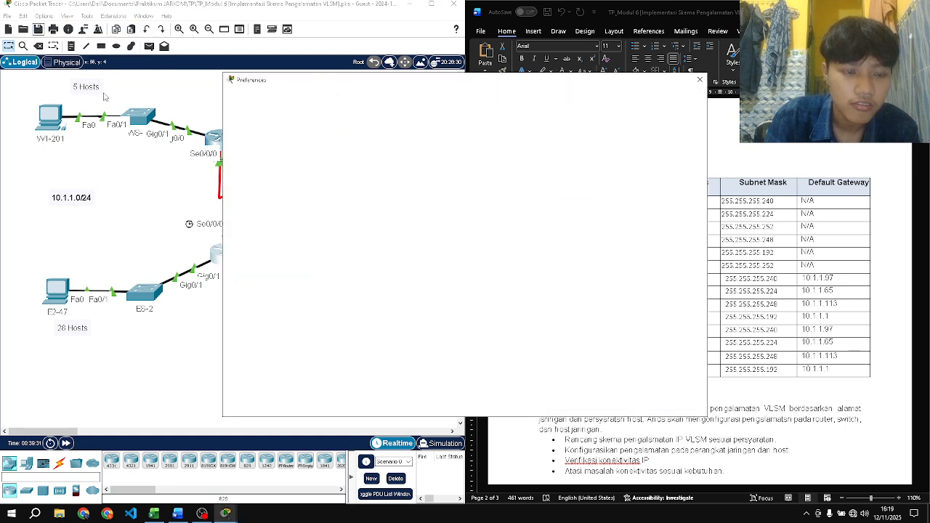
pyautogui.click(244, 162)
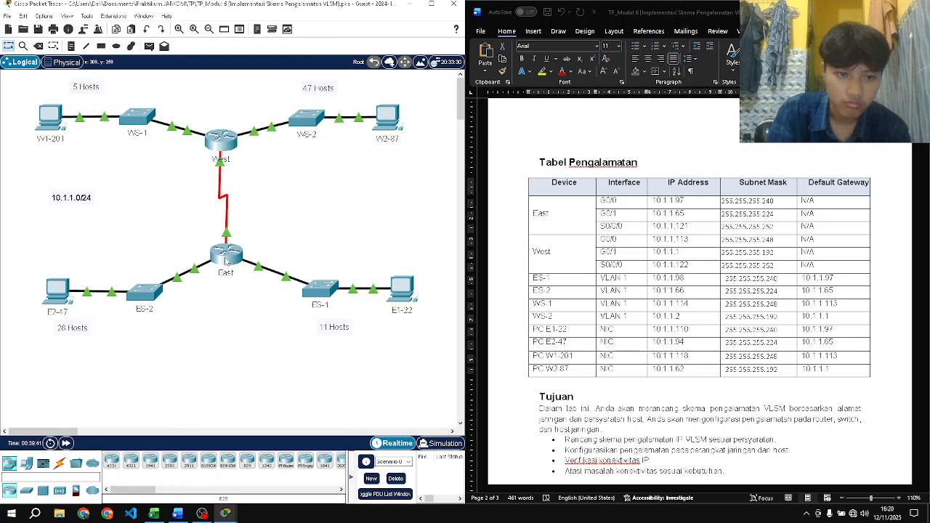
# - Open the Command Prompt on PC E1-22
pyautogui.scroll(-15, 592, 244)
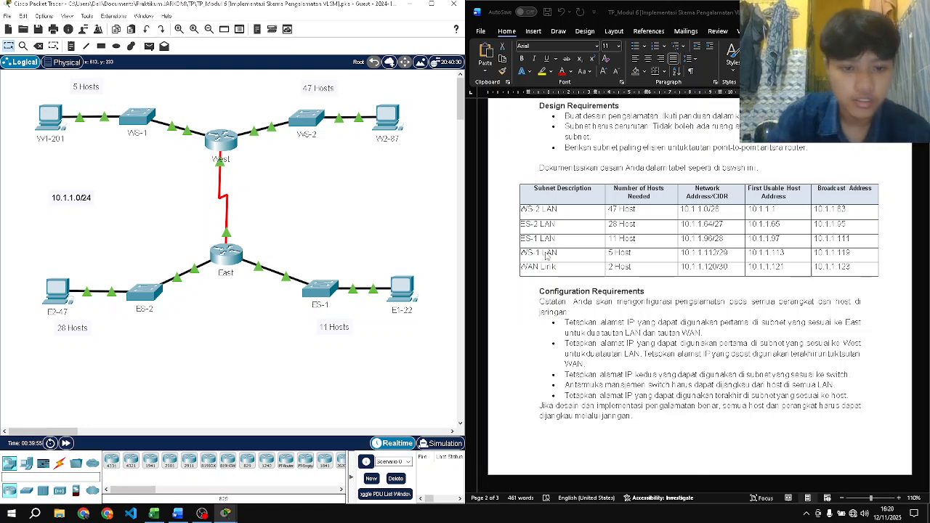
pyautogui.click(407, 289)
pyautogui.click(552, 172)
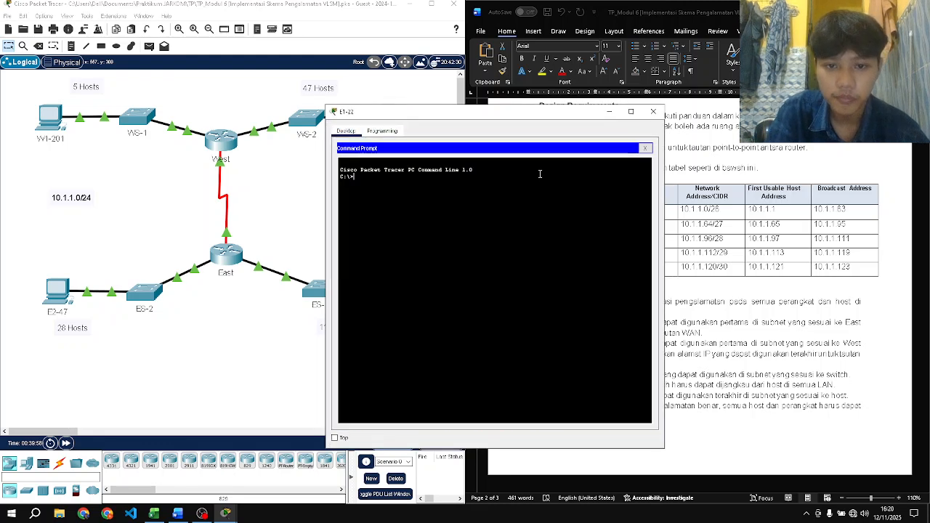
# - Ping PC E2-47 at 10.1.1.94 twice from E1-22, taking the address from the addressing table
pyautogui.write('ping')
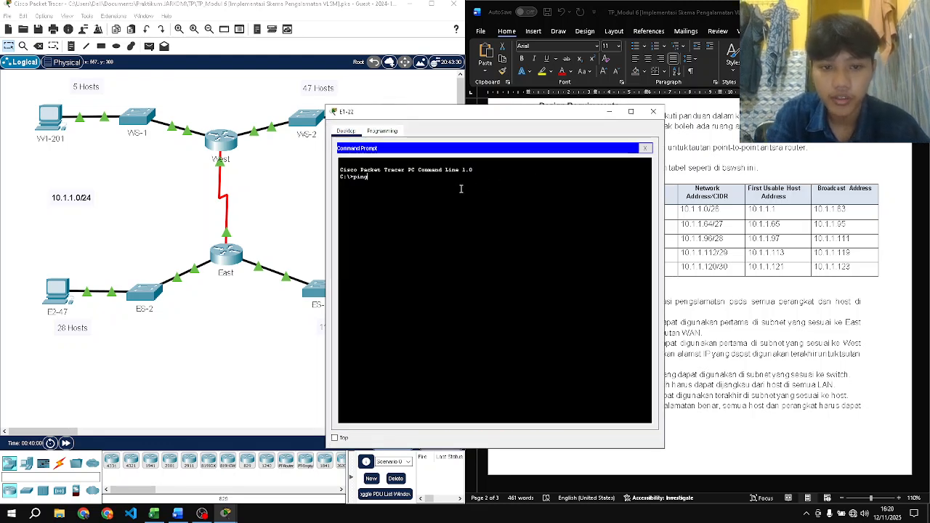
pyautogui.moveTo(508, 115); pyautogui.dragTo(287, 114)
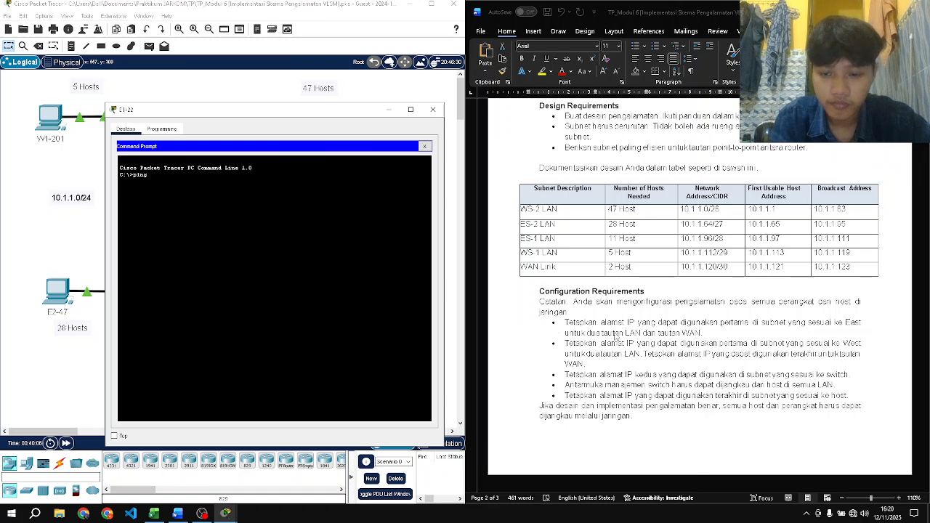
pyautogui.scroll(1, 703, 374)
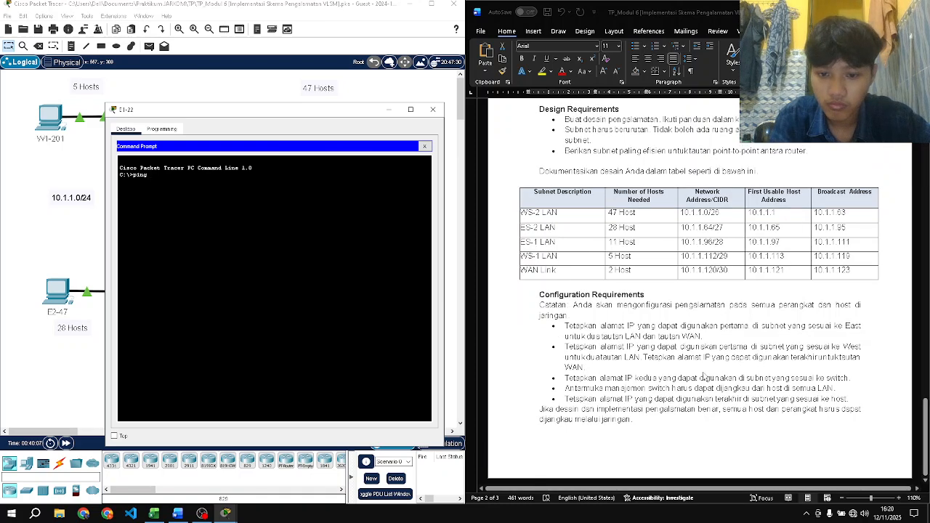
pyautogui.scroll(10, 656, 339)
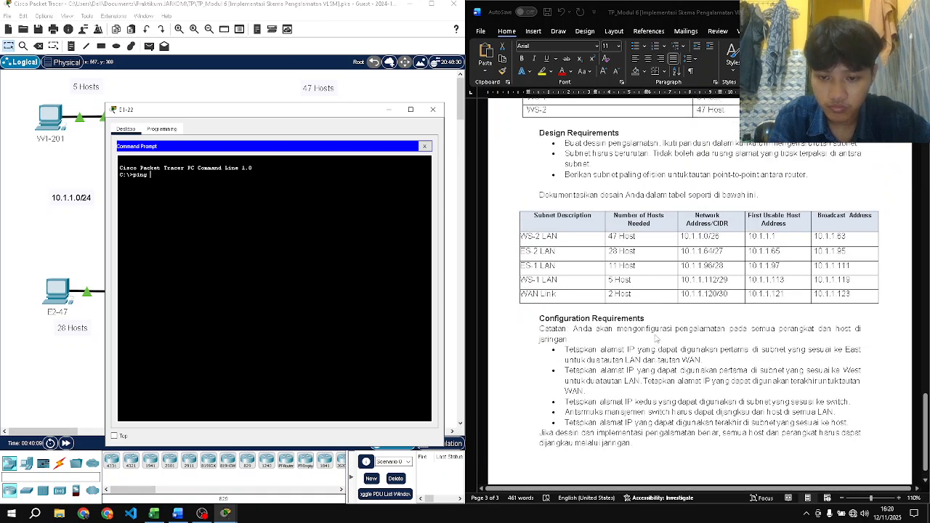
pyautogui.scroll(8, 656, 339)
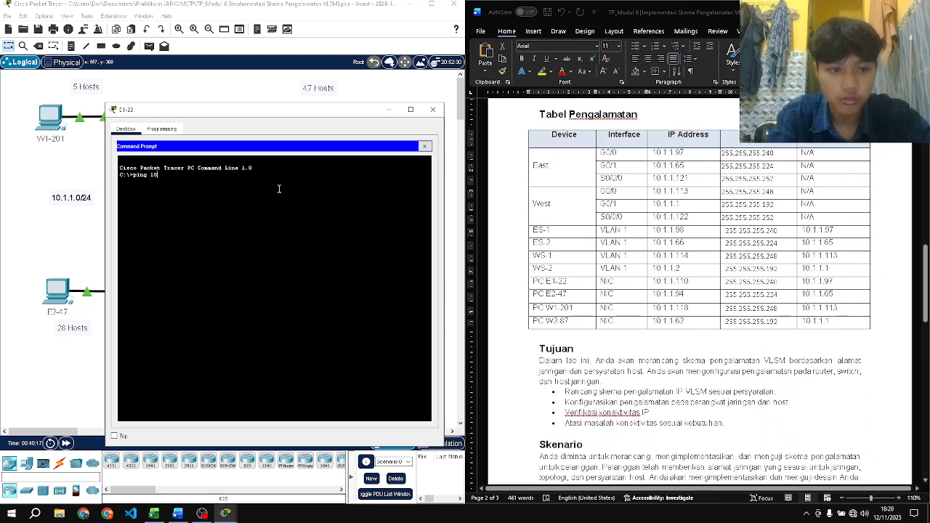
pyautogui.write('.1.1.')
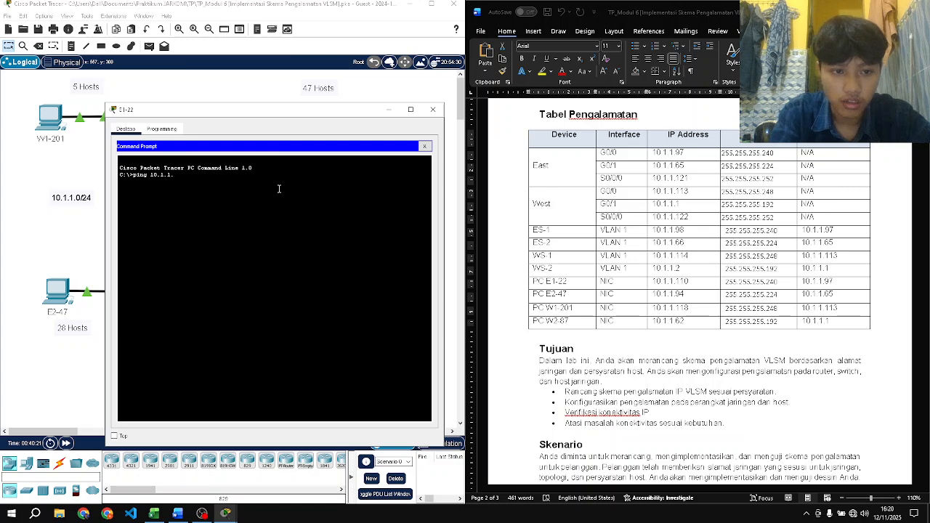
pyautogui.write('94')
pyautogui.press('Return')
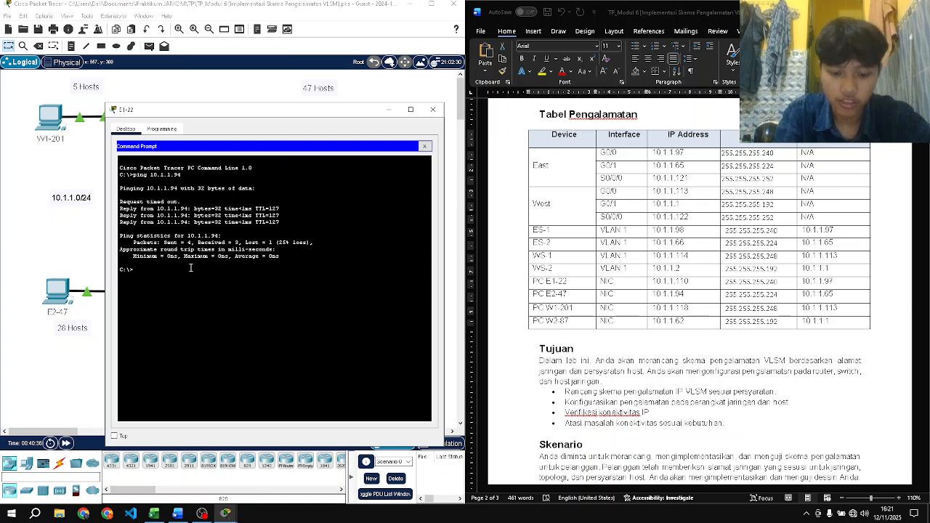
pyautogui.press('Up')
pyautogui.press('Return')
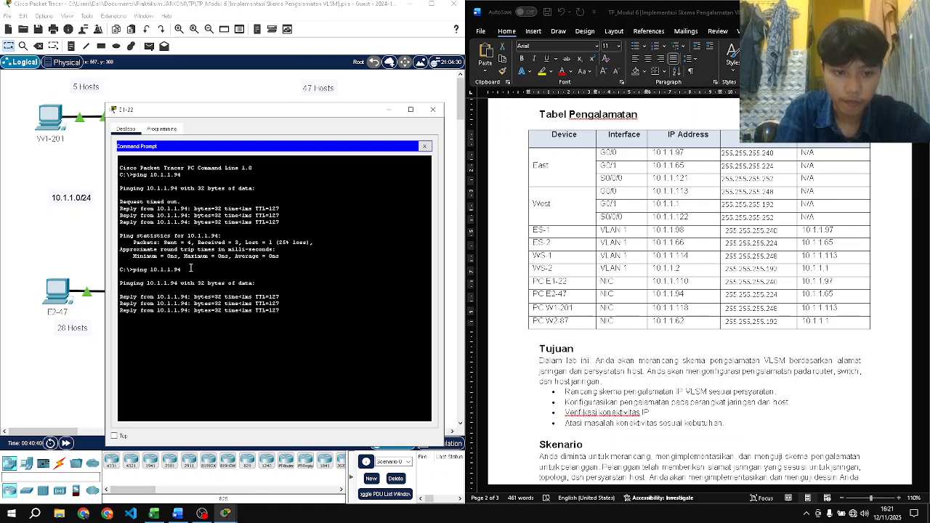
# - Ping PC W1-201 at 10.1.1.118 twice from E1-22
pyautogui.write('ping')
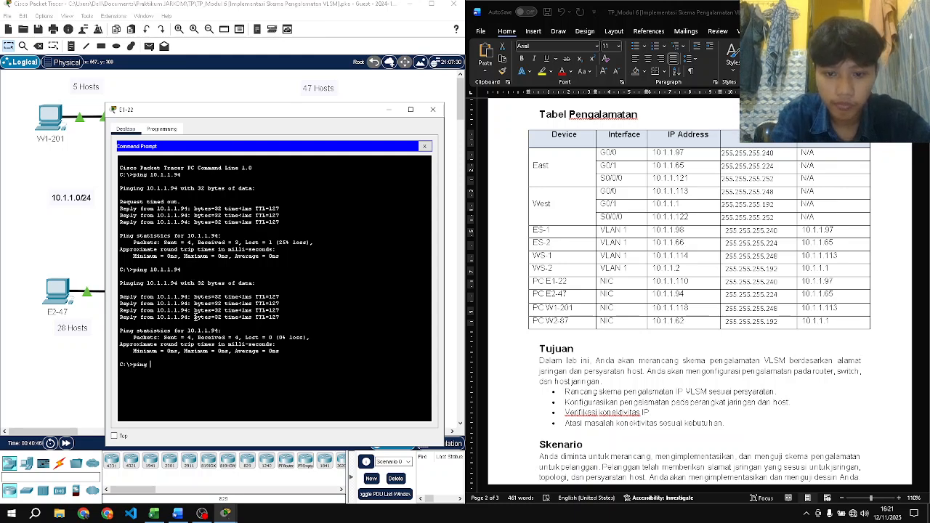
pyautogui.write(' 10')
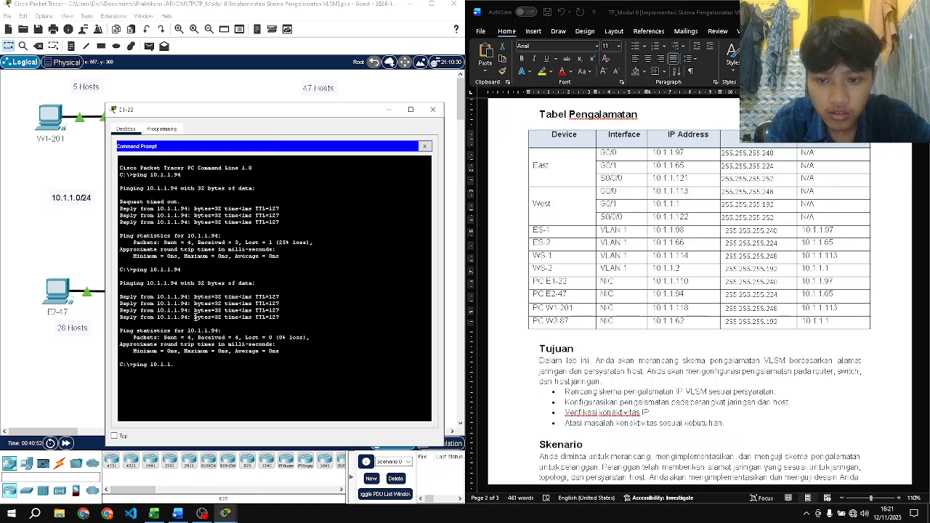
pyautogui.write('.1.1.')
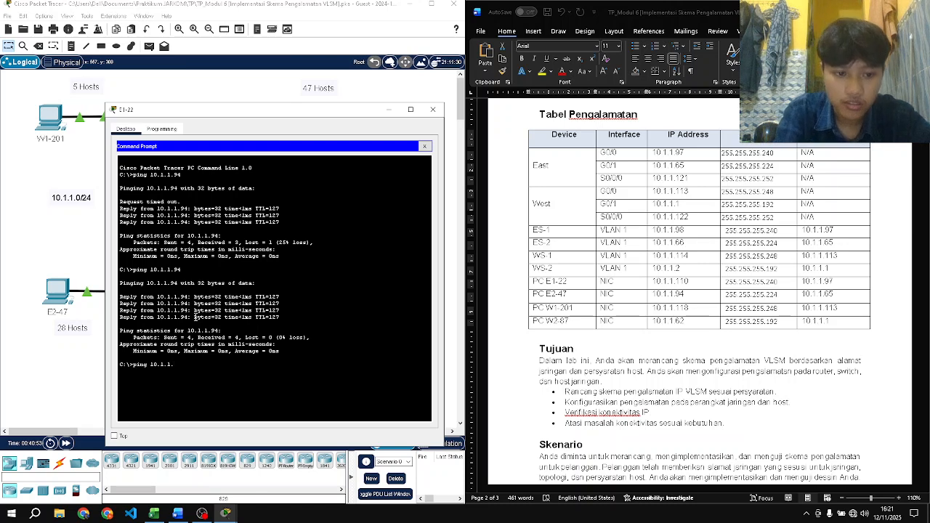
pyautogui.write('118')
pyautogui.press('Return')
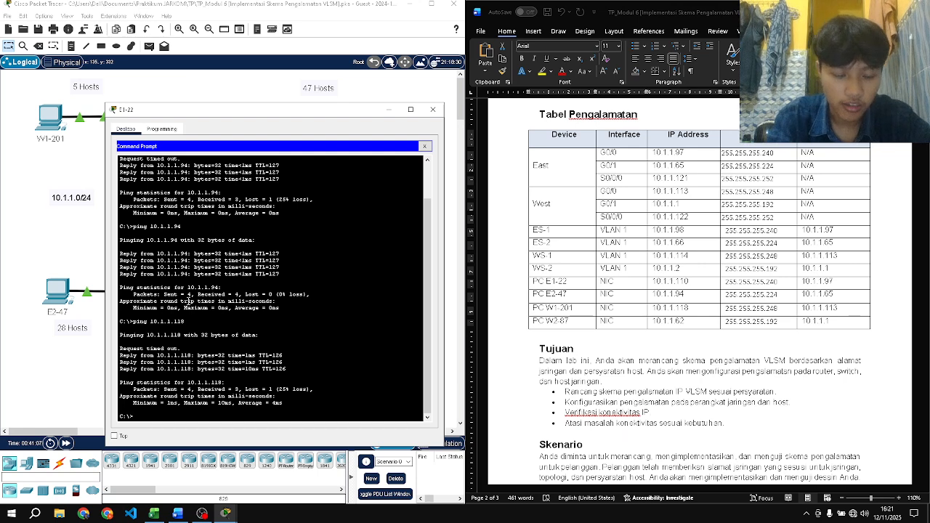
pyautogui.press('Up')
pyautogui.press('Return')
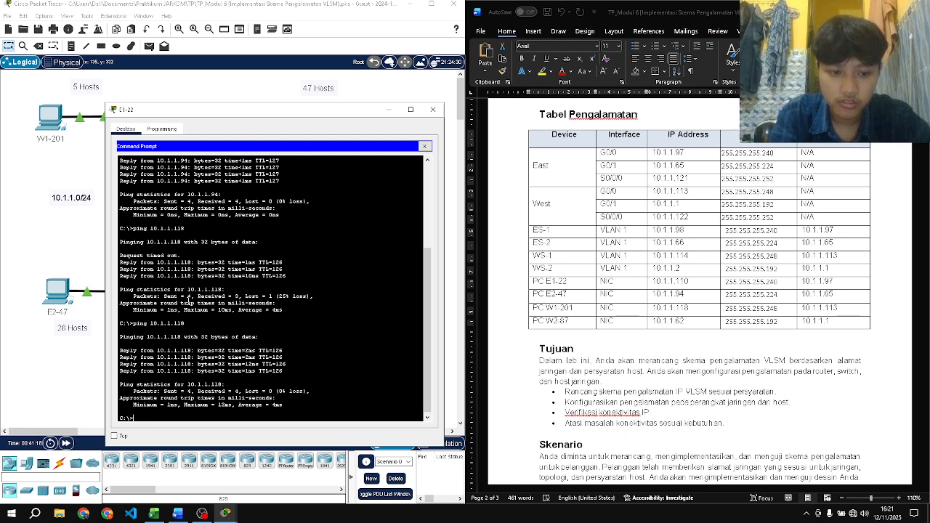
# - Ping PC W2-87 at 10.1.1.62 twice from E1-22 and close the PC's window
pyautogui.press('Up')
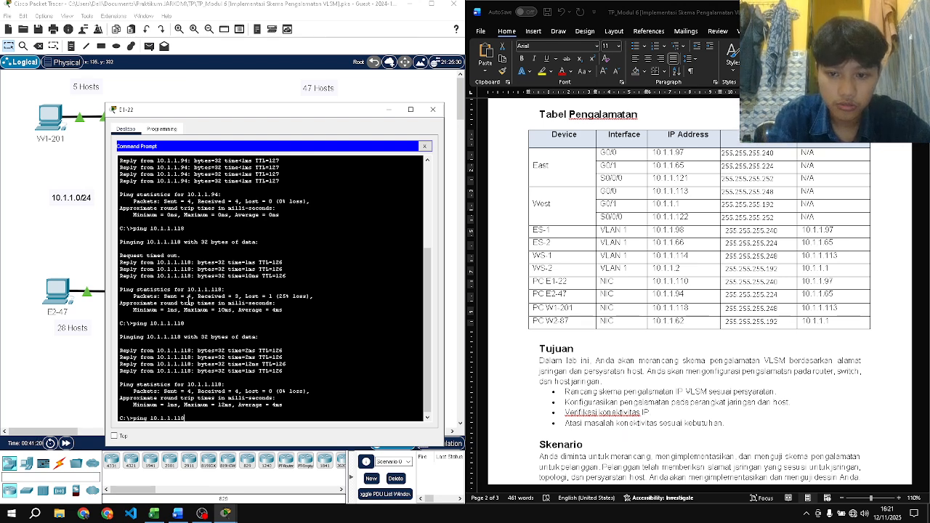
pyautogui.write('62')
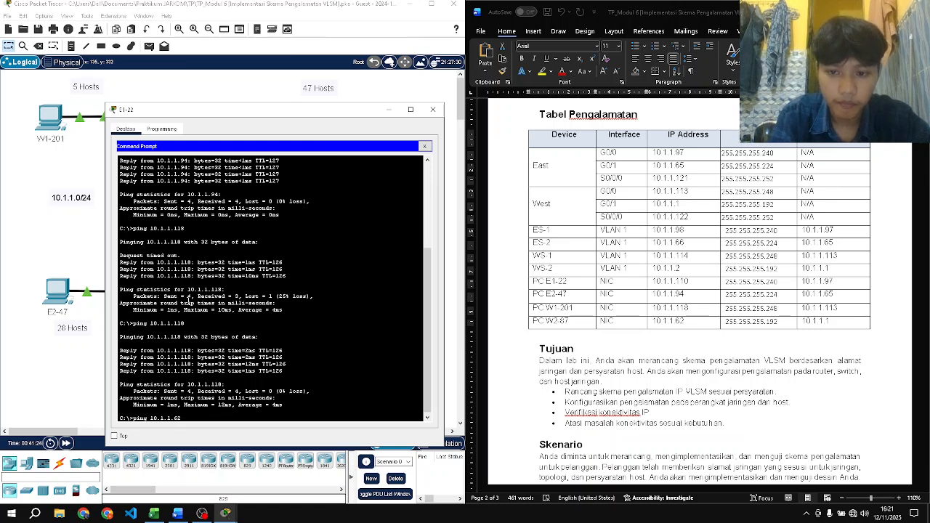
pyautogui.press('Return')
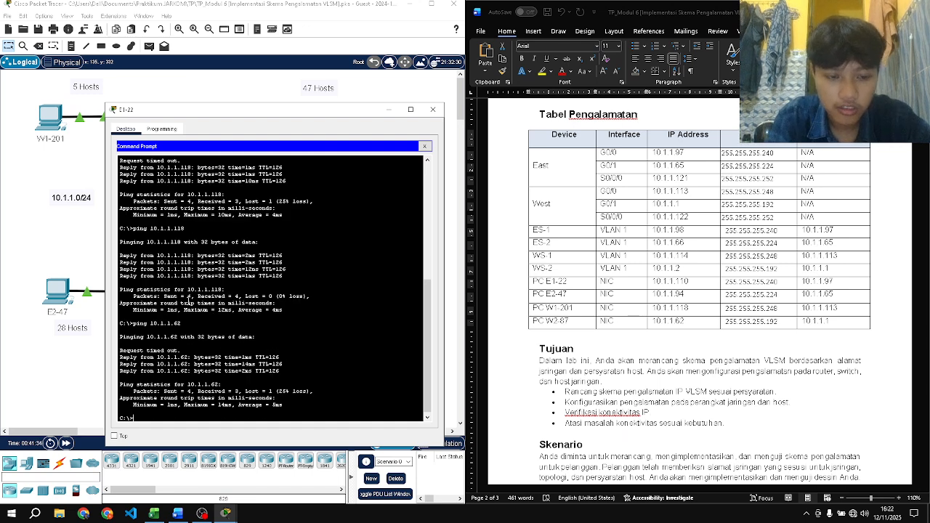
pyautogui.press('Up')
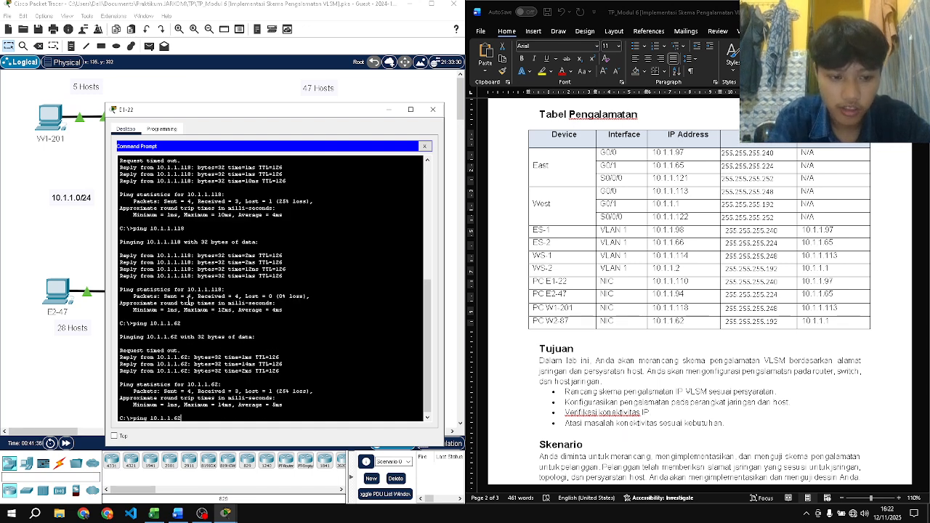
pyautogui.press('Return')
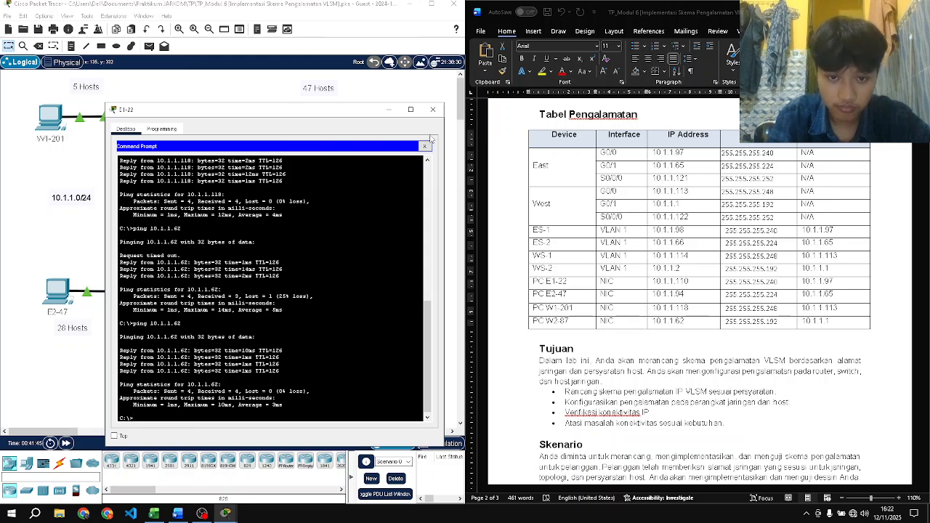
pyautogui.click(433, 110)
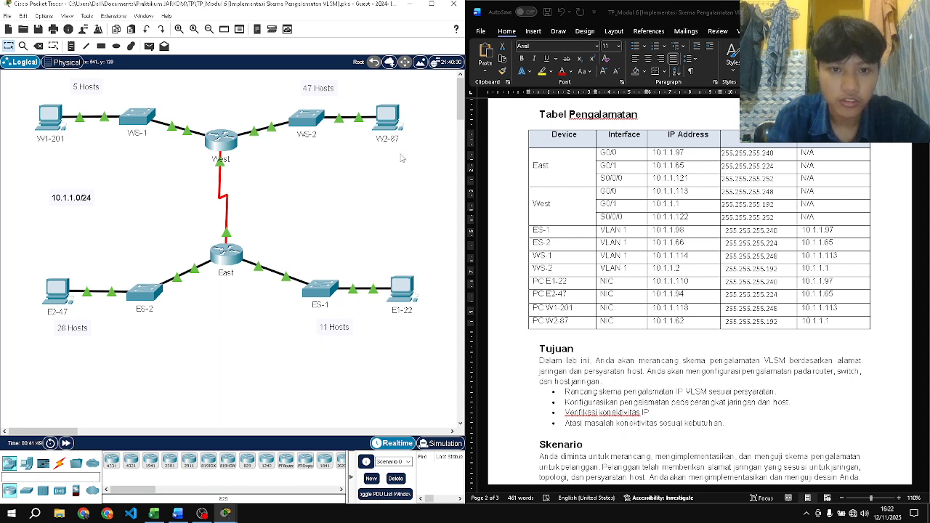
# - Bring up the PT Activity instructions window and check the results of the VLSM activity
pyautogui.scroll(-10, 642, 283)
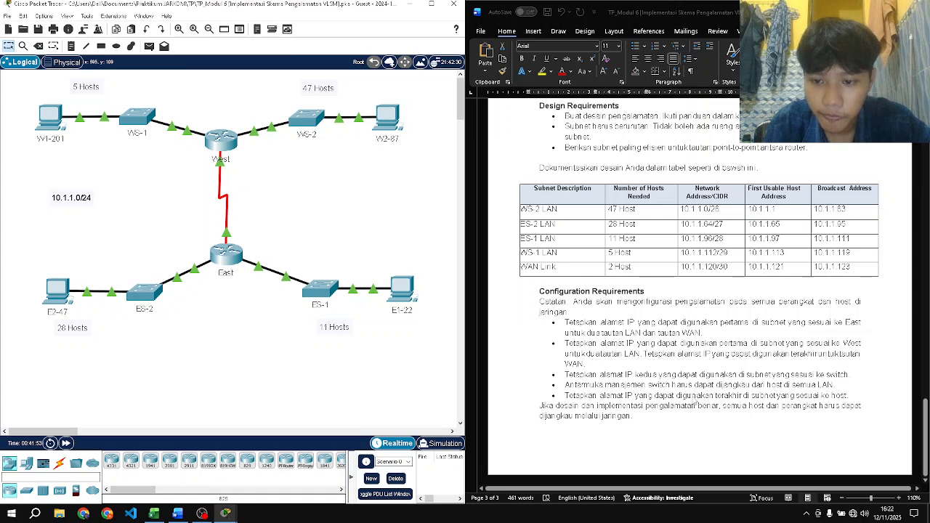
pyautogui.moveTo(226, 513)
pyautogui.click(239, 493)
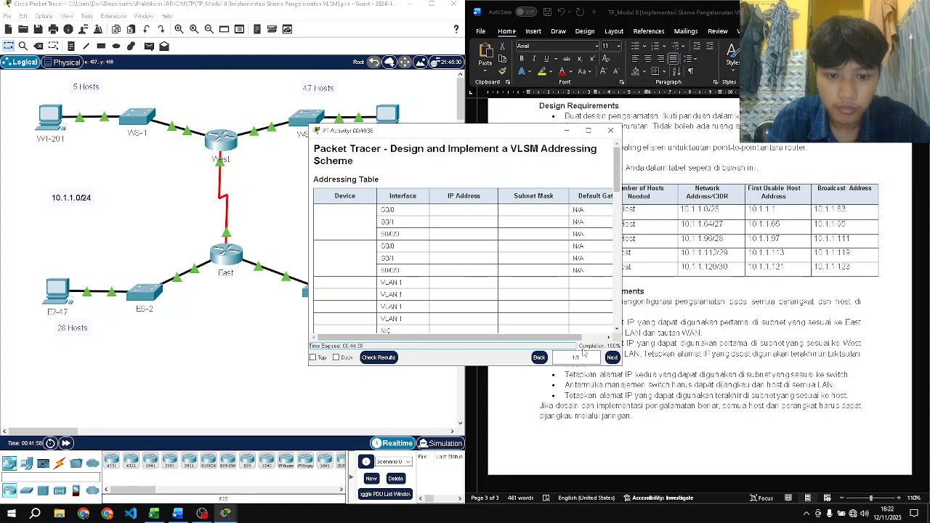
pyautogui.click(379, 357)
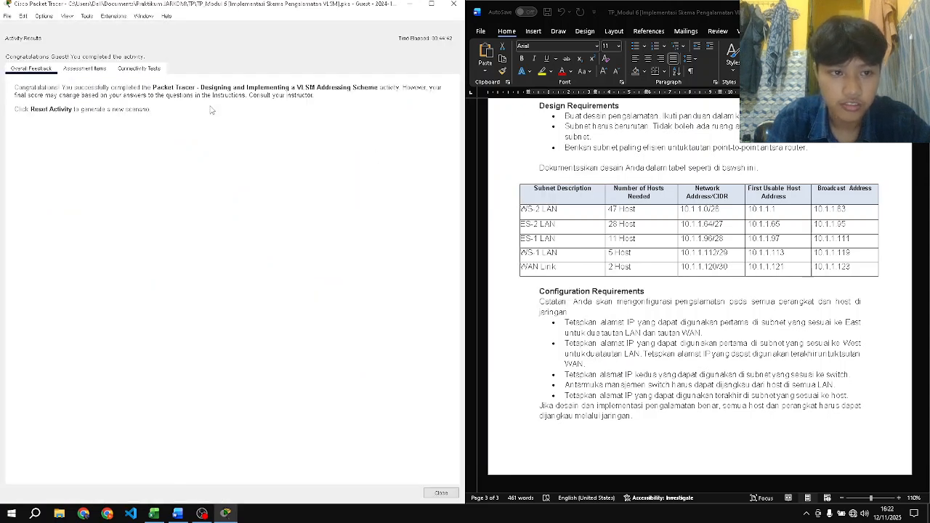
# - Review the activity's assessment items, connectivity tests and overall feedback, and go through the assessment items down to WS-2
pyautogui.click(105, 69)
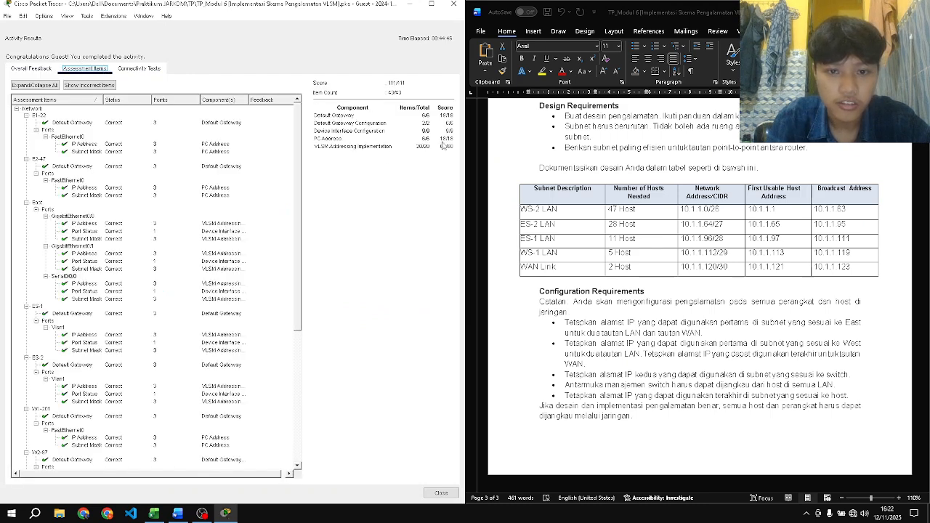
pyautogui.click(128, 67)
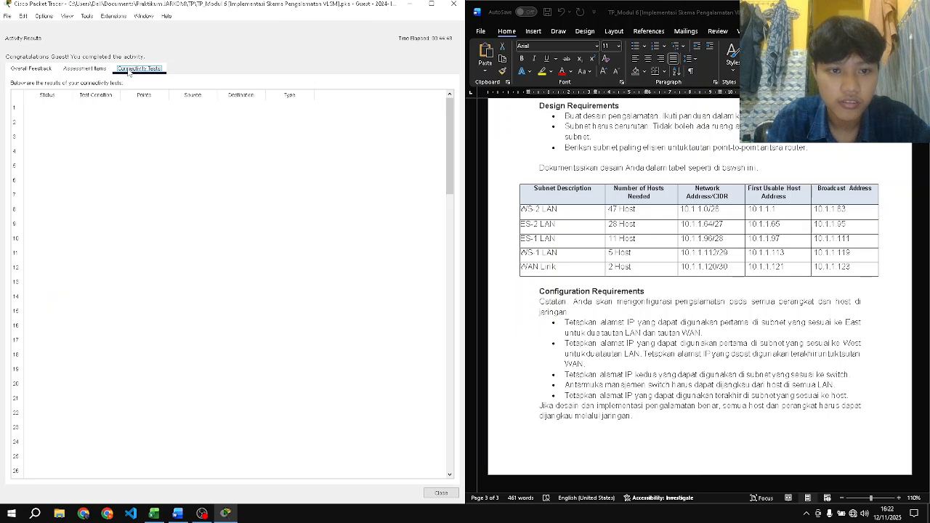
pyautogui.click(98, 71)
pyautogui.click(50, 68)
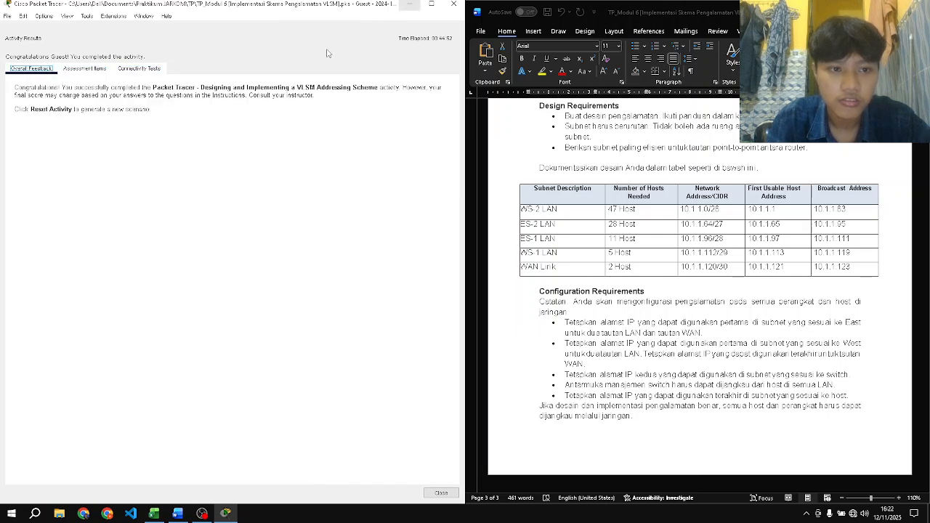
pyautogui.click(104, 71)
pyautogui.scroll(-9, 110, 146)
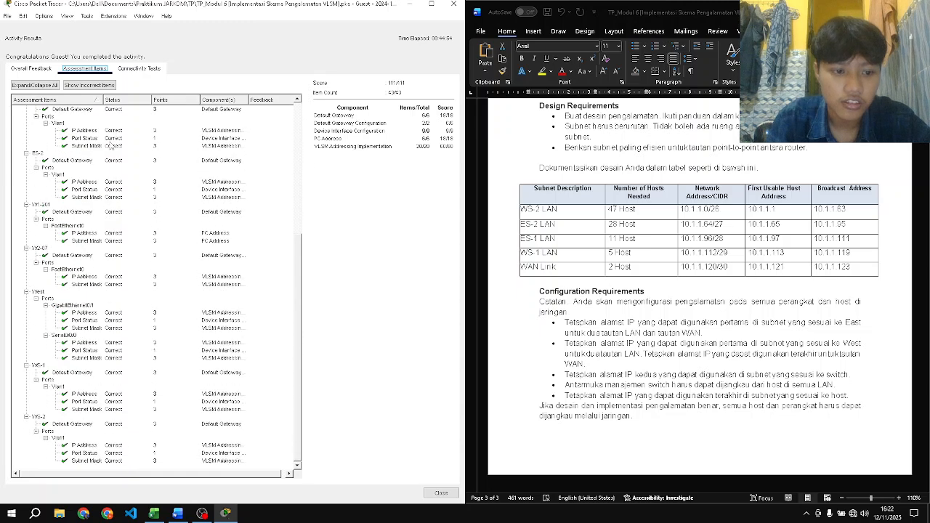
# - Close the activity results to return to the network topology and the activity instructions
pyautogui.click(408, 4)
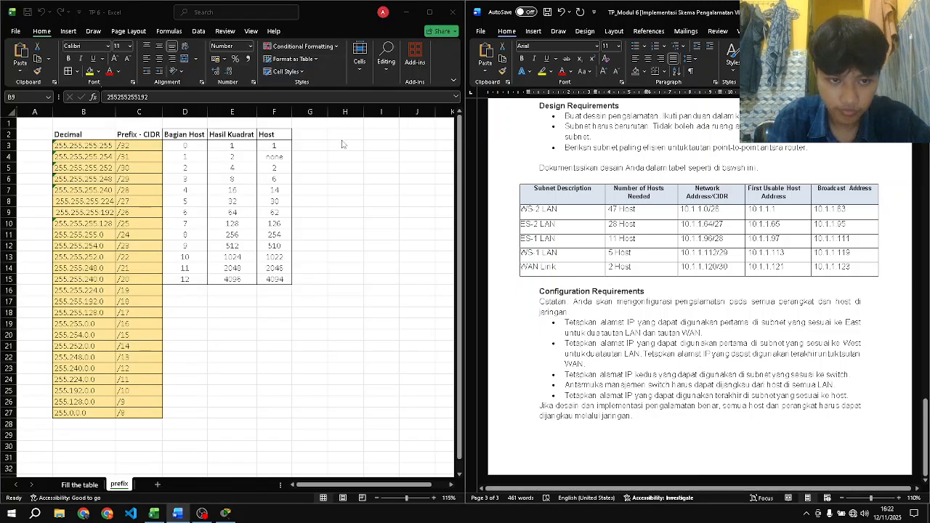
pyautogui.click(225, 512)
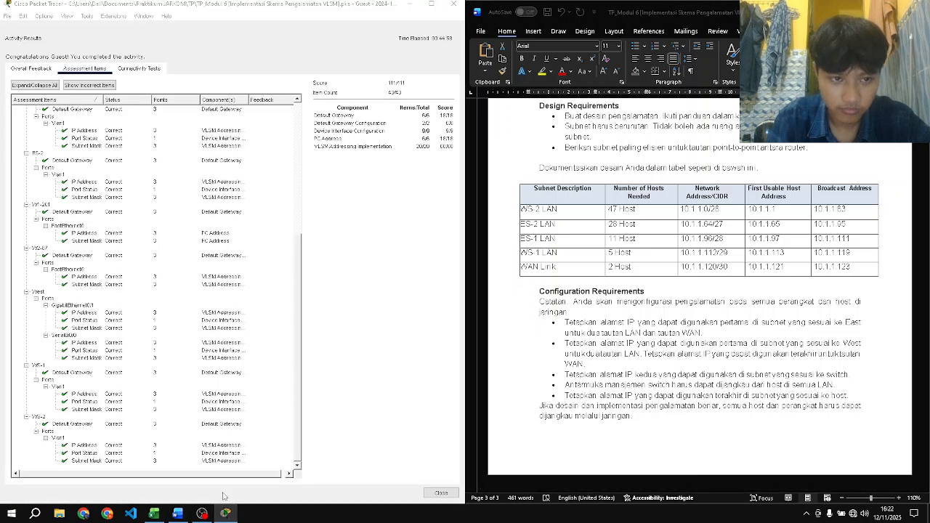
pyautogui.click(21, 34)
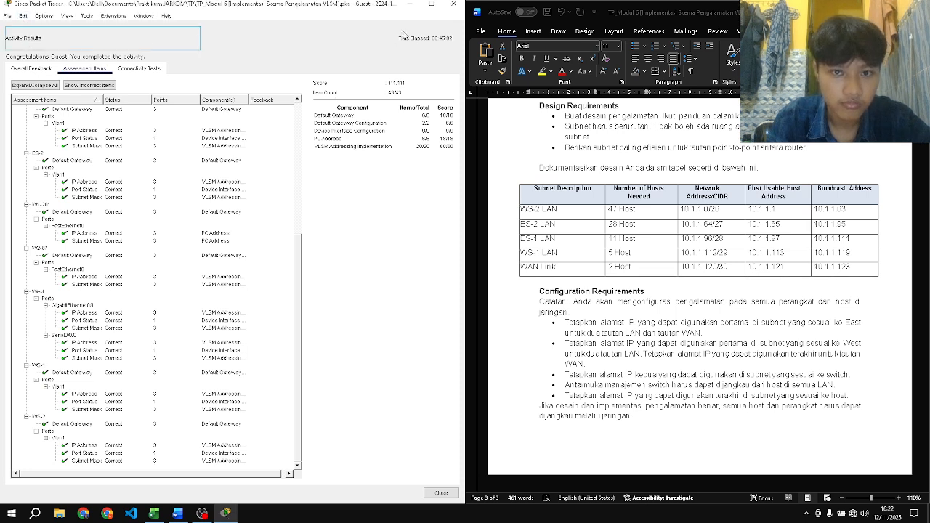
pyautogui.click(434, 493)
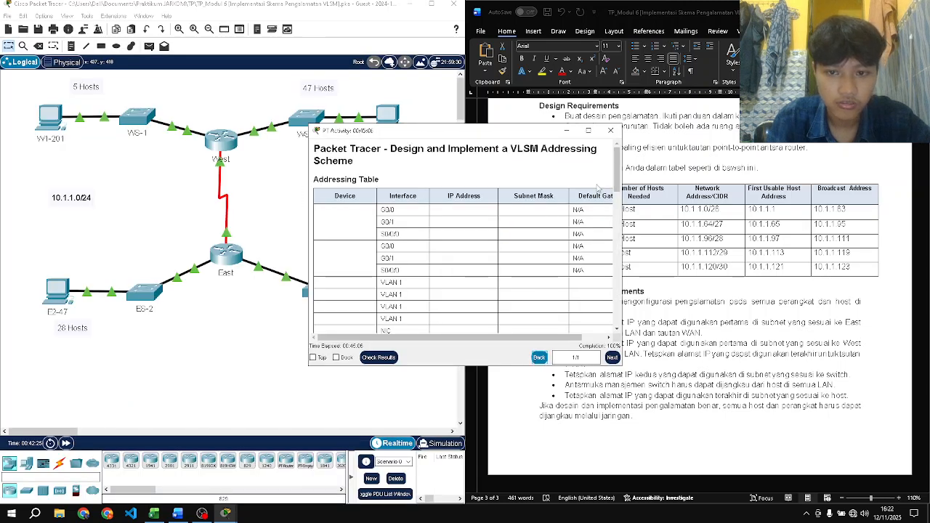
# - Minimize the PT Activity window and look back through the Word report from the subnet design table up to the cover page
pyautogui.click(566, 131)
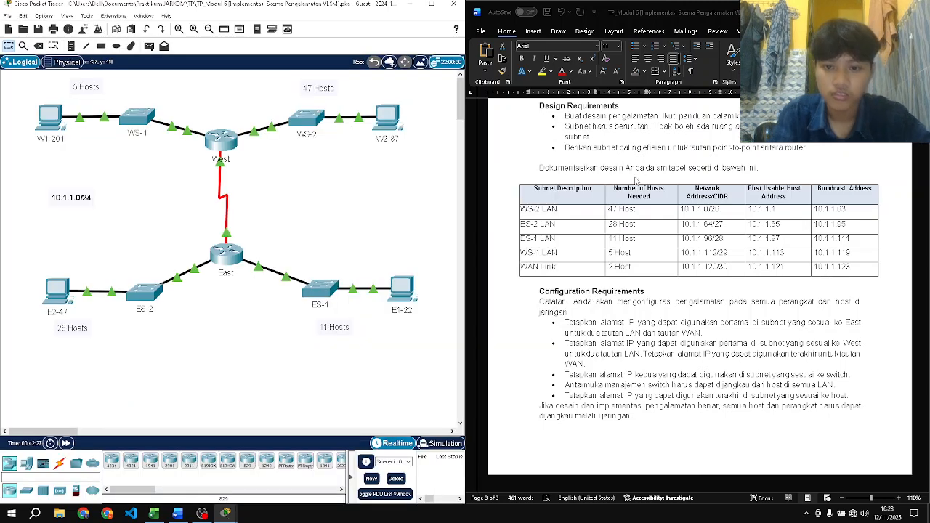
pyautogui.scroll(10, 634, 180)
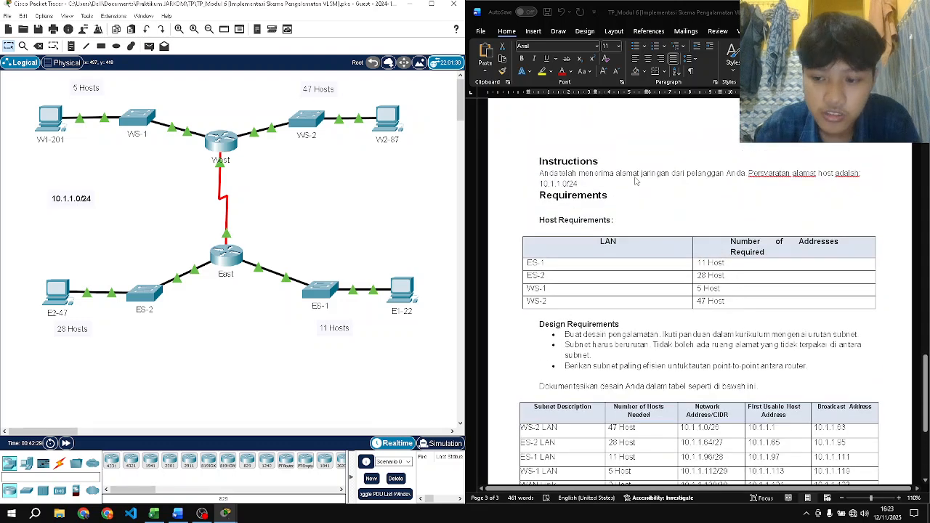
pyautogui.scroll(10, 634, 180)
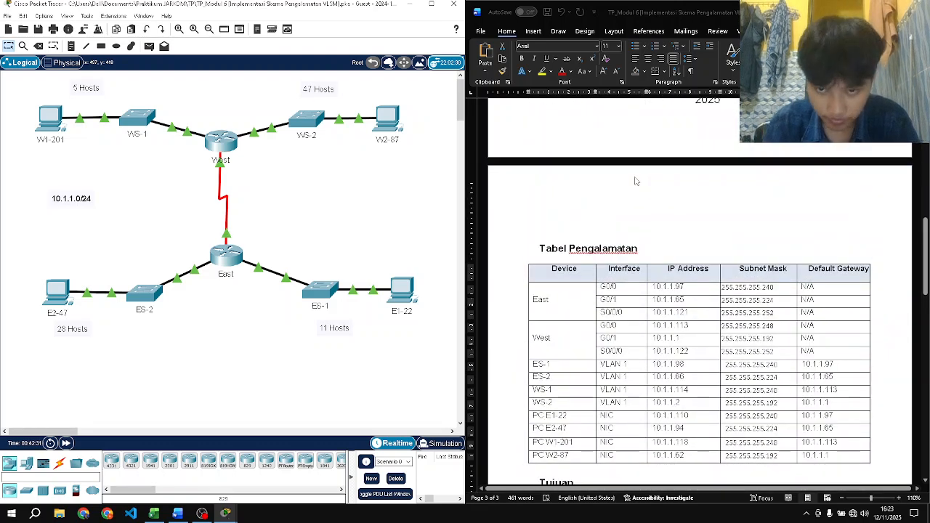
pyautogui.scroll(5, 634, 180)
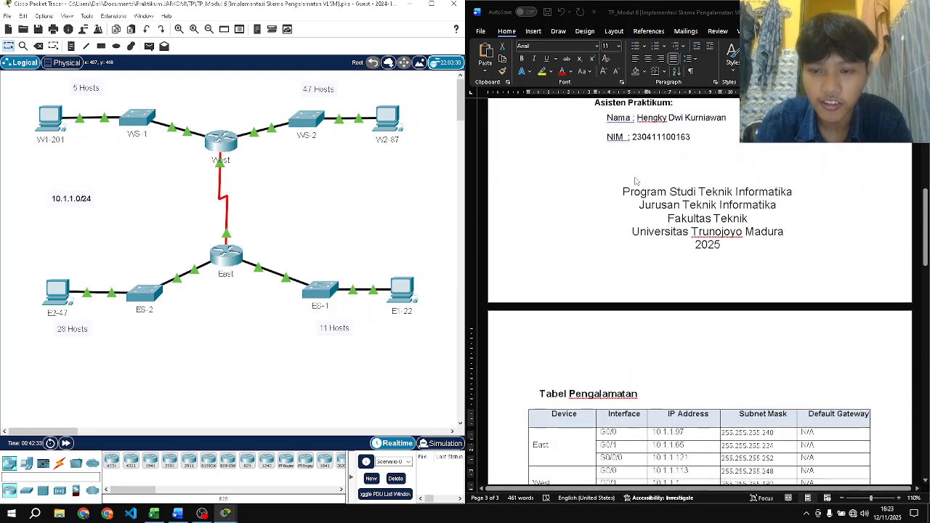
pyautogui.scroll(3, 634, 180)
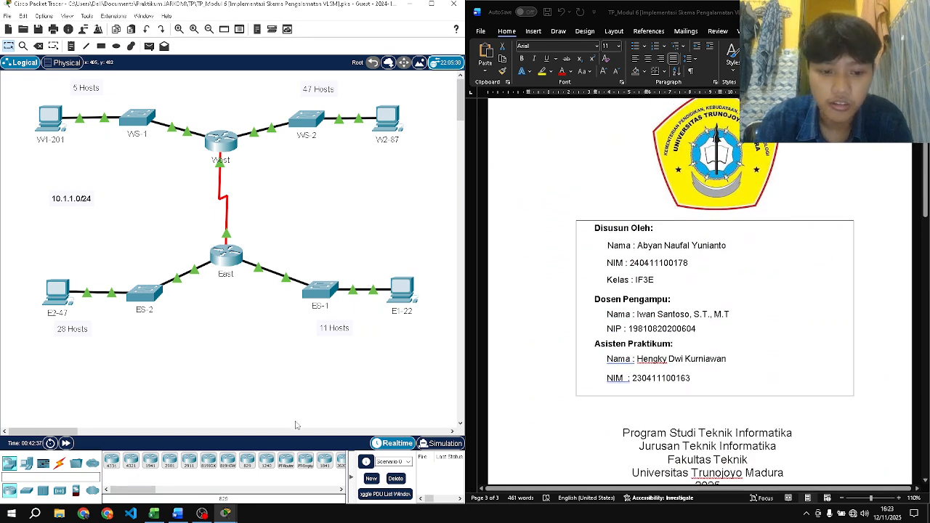
pyautogui.click(202, 513)
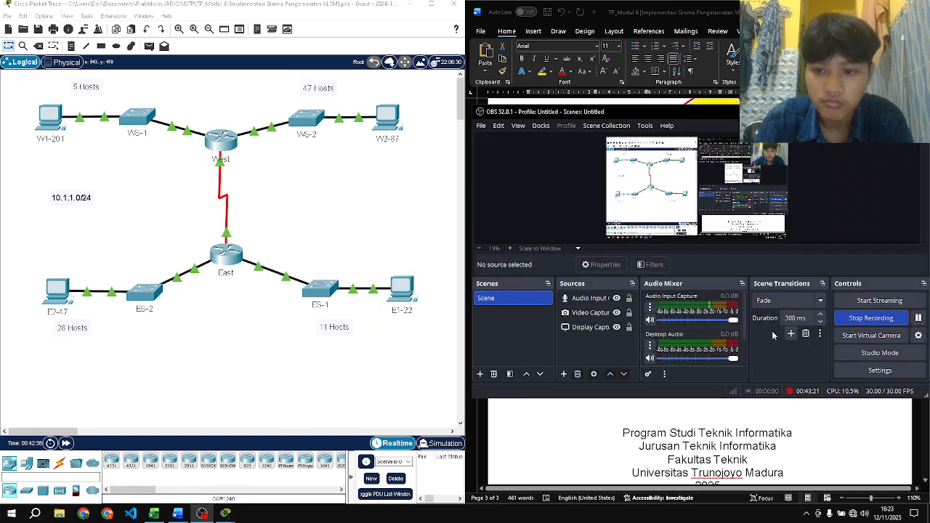